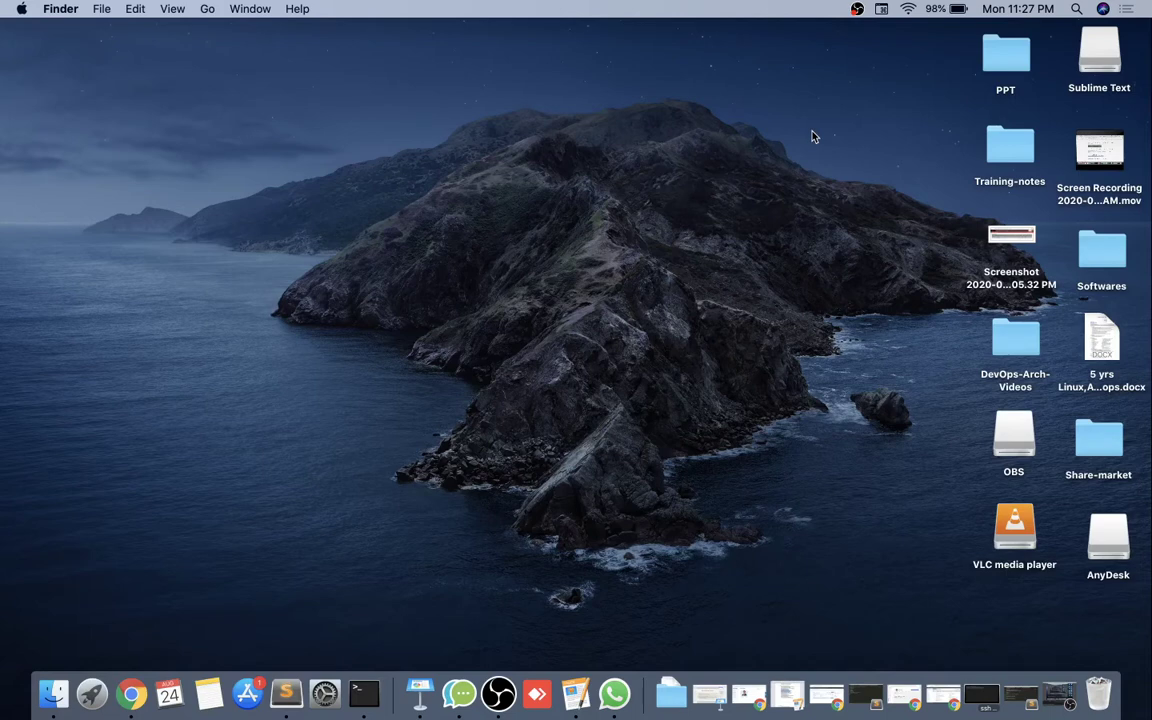
Review the User Management notes in Sublime Text, then return to Chrome's EC2 console.
{"action": "left_click", "coordinate": [1030, 703]}
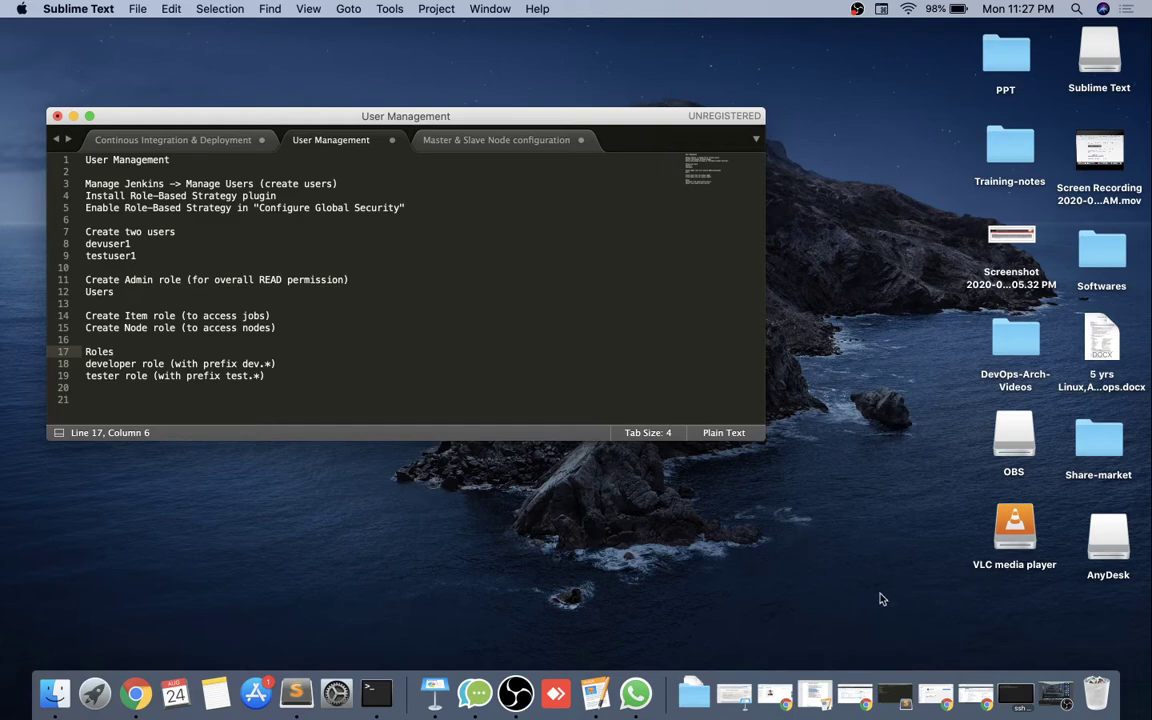
{"action": "left_click", "coordinate": [977, 698]}
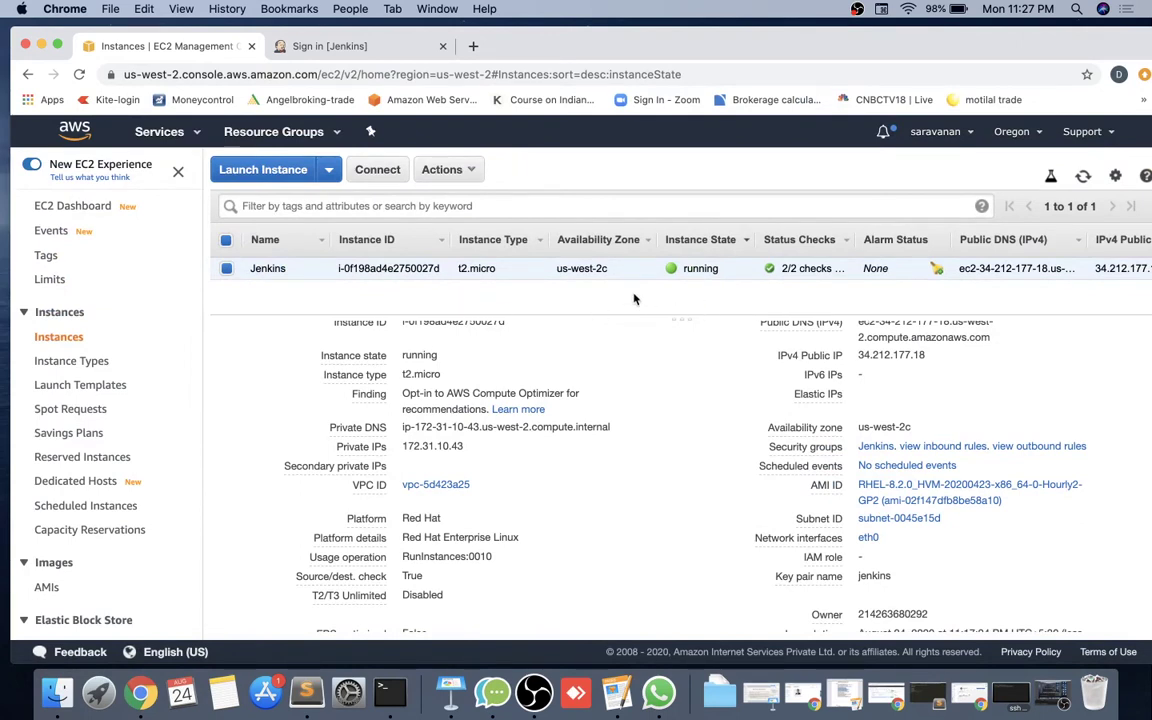
Sign in to Jenkins with the administrator credentials and dismiss Chrome's password warning.
{"action": "left_click", "coordinate": [366, 54]}
{"action": "left_click", "coordinate": [499, 386]}
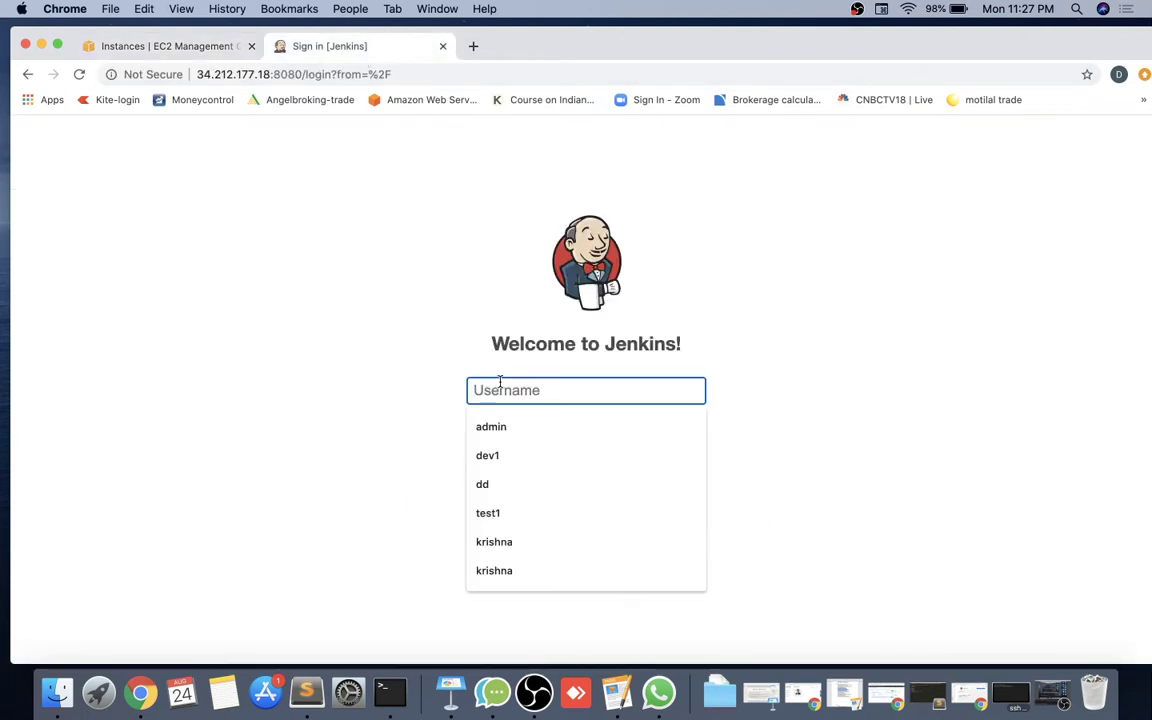
{"action": "type", "text": "a"}
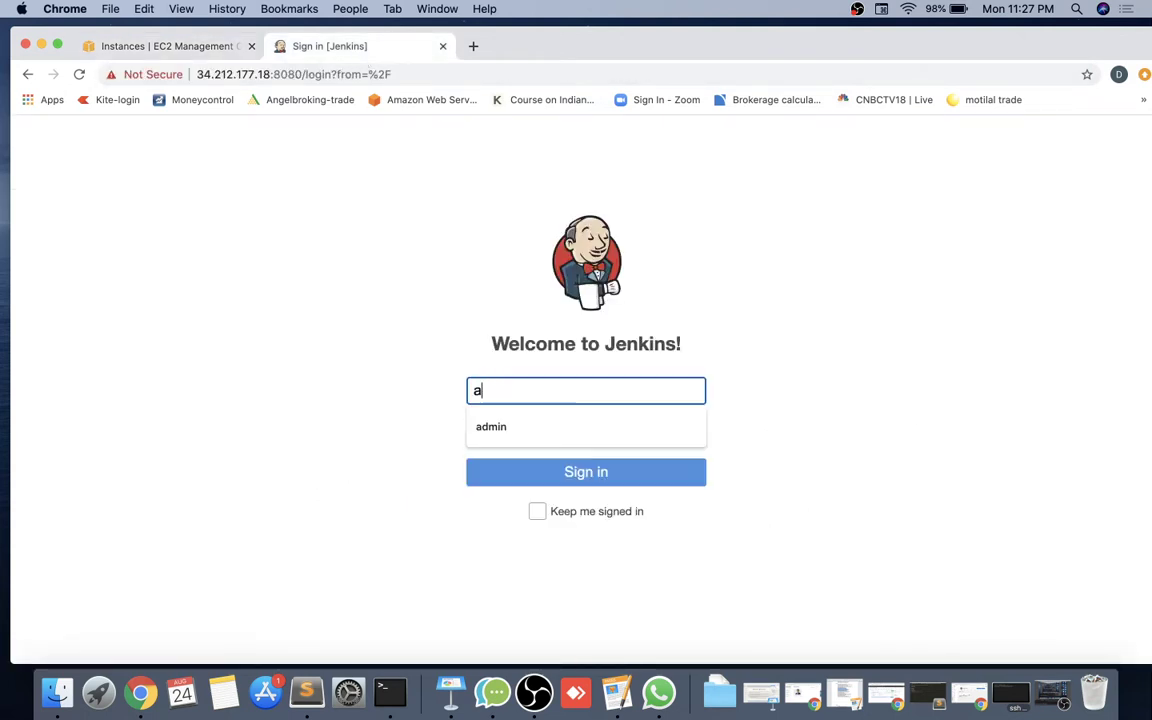
{"action": "type", "text": "dminadm"}
{"action": "key", "text": "BackSpace"}
{"action": "key", "text": "BackSpace"}
{"action": "key", "text": "BackSpace"}
{"action": "key", "text": "BackSpace"}
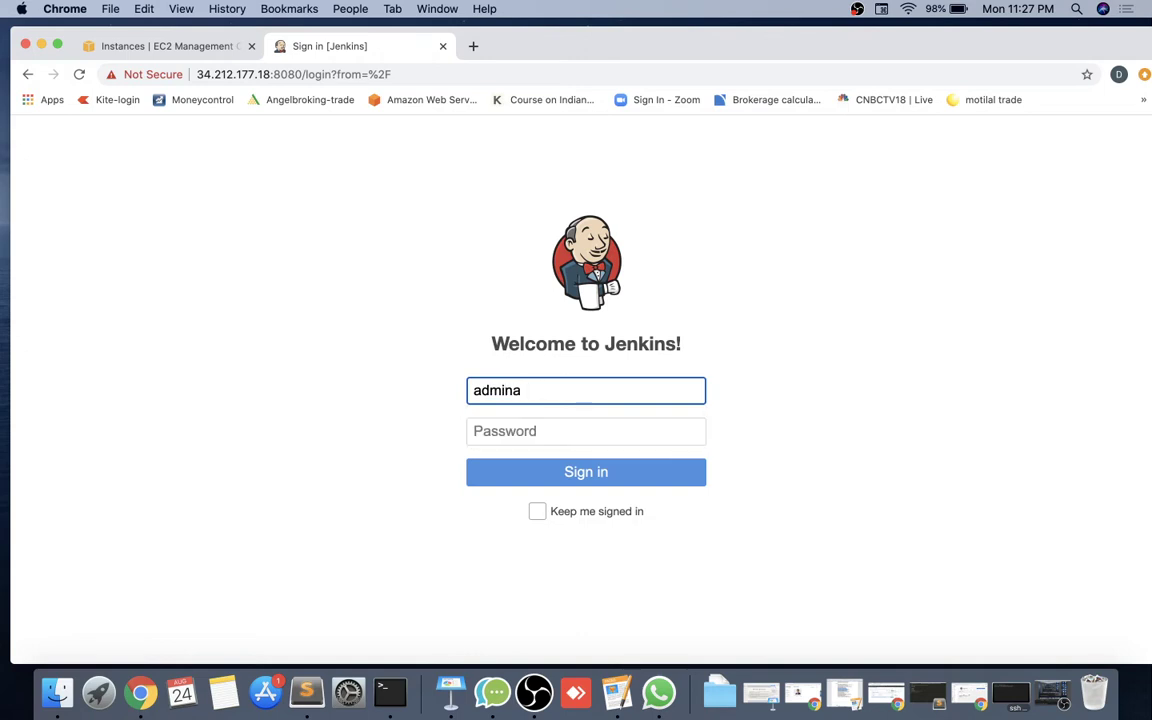
{"action": "type", "text": "n"}
{"action": "key", "text": "Tab"}
{"action": "type", "text": "admin"}
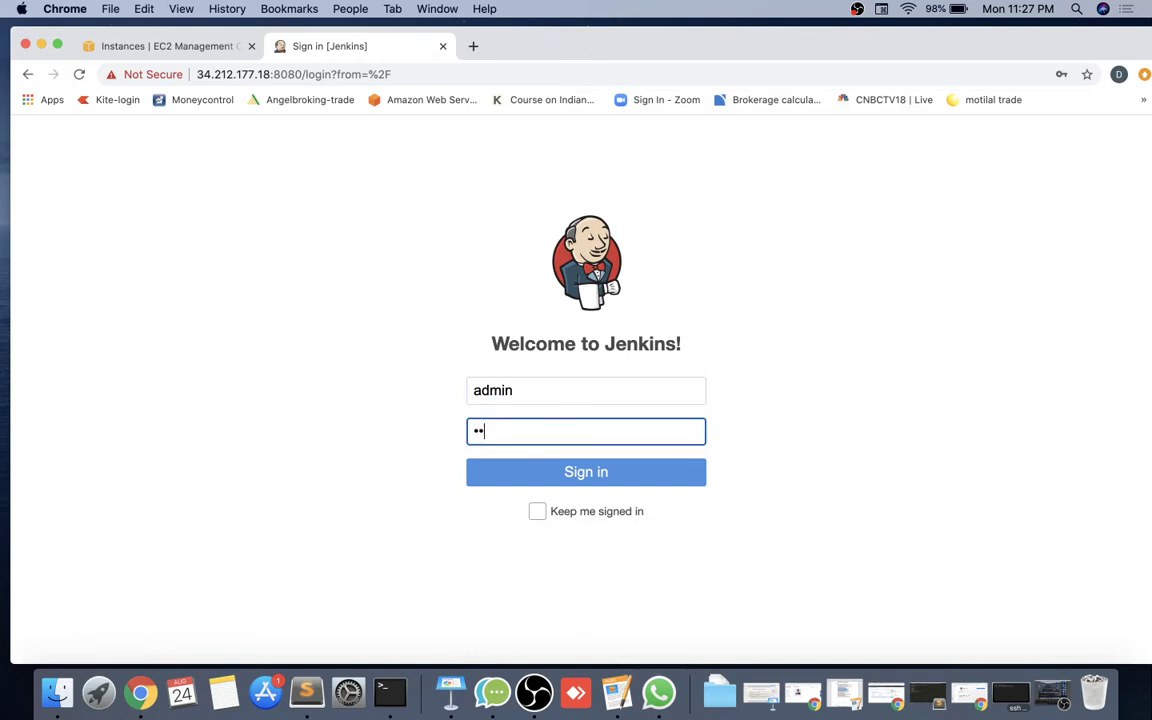
{"action": "key", "text": "Return"}
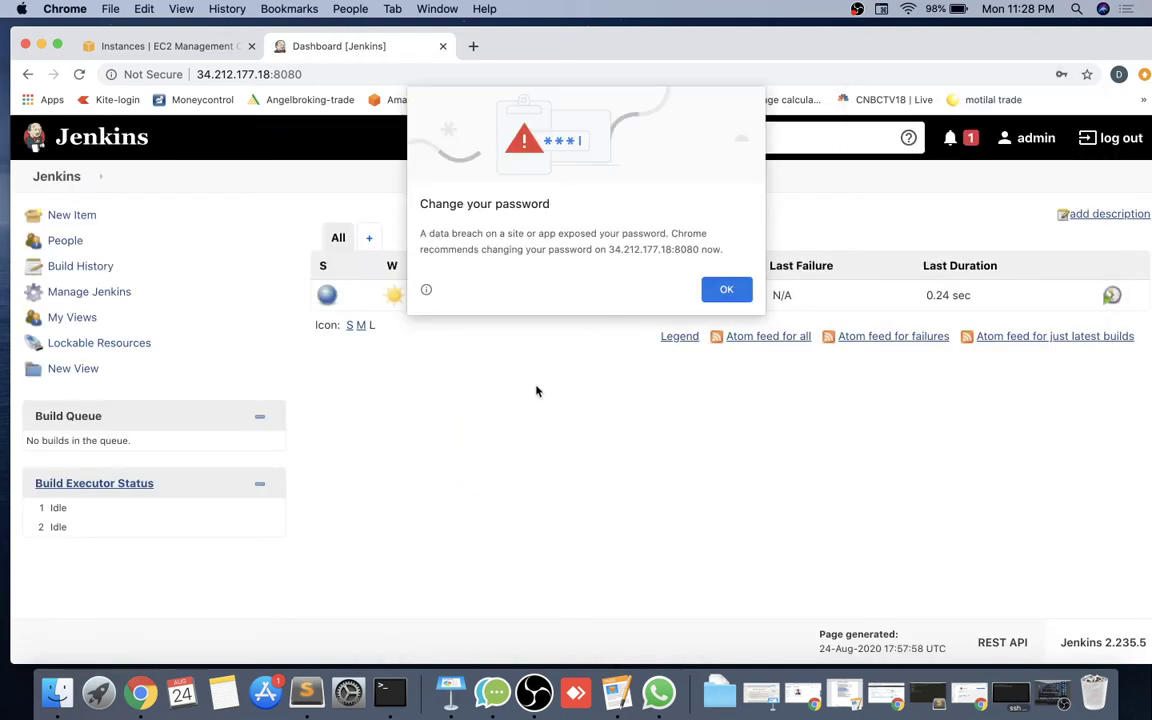
{"action": "left_click", "coordinate": [720, 294]}
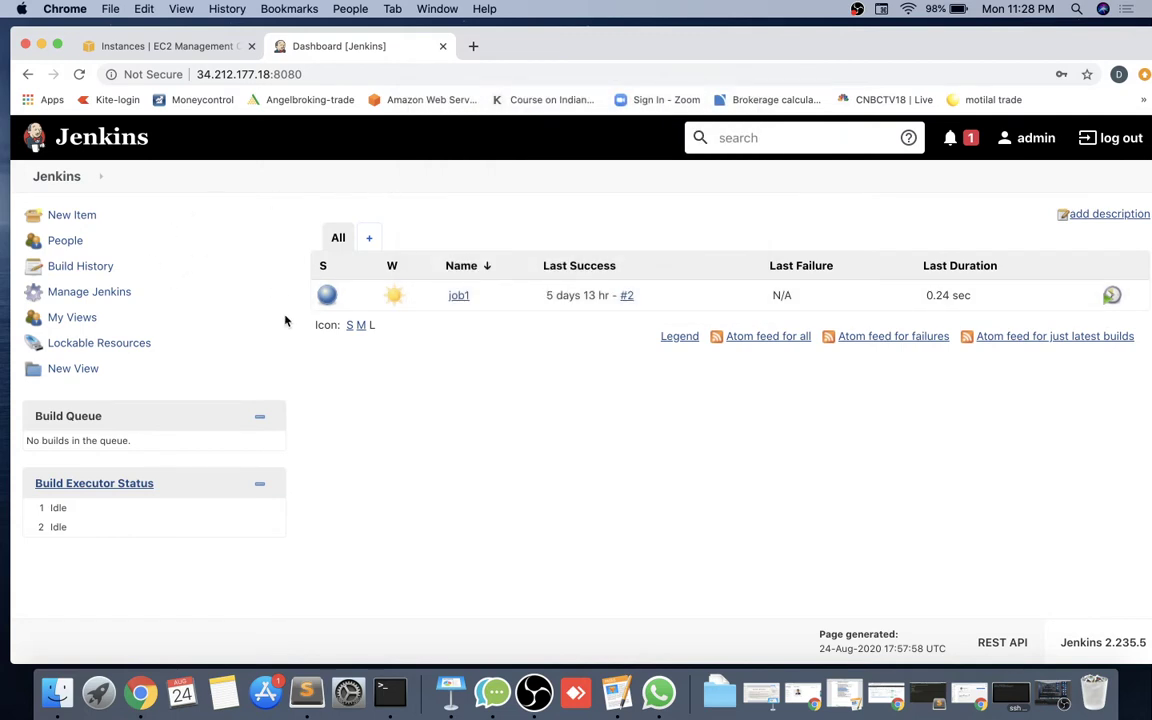
Open Manage Users from the Security section of Manage Jenkins.
{"action": "left_click", "coordinate": [104, 296]}
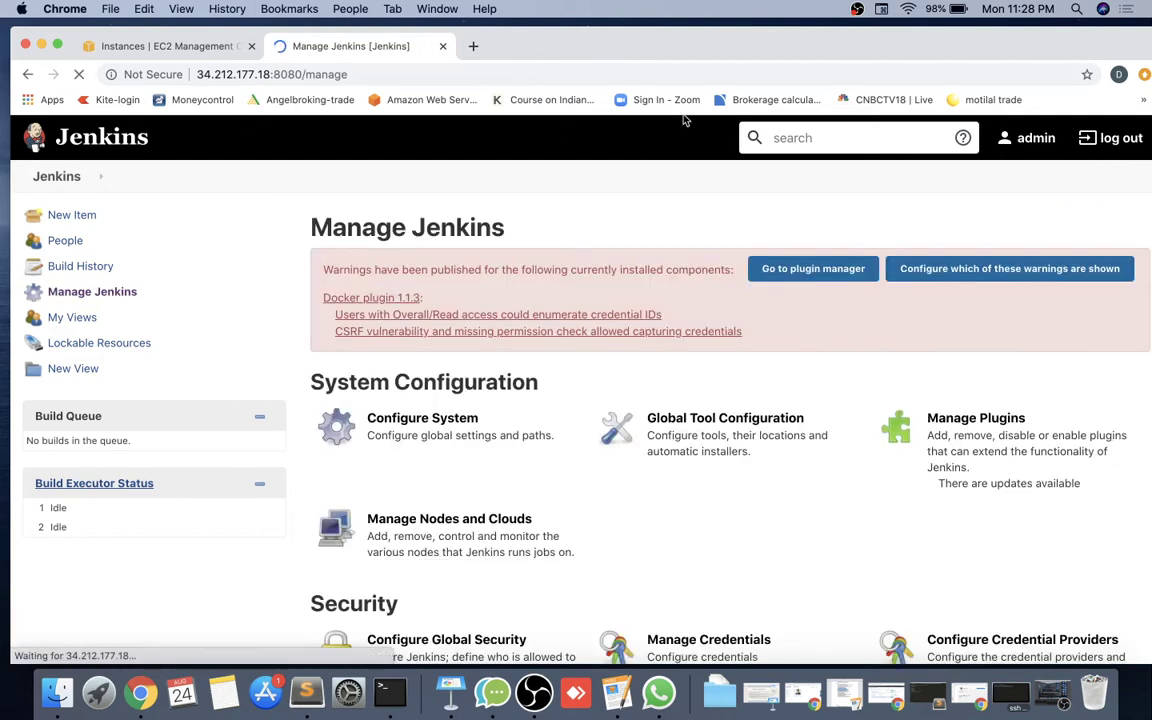
{"action": "scroll", "coordinate": [507, 482], "scroll_direction": "down", "scroll_amount": 5}
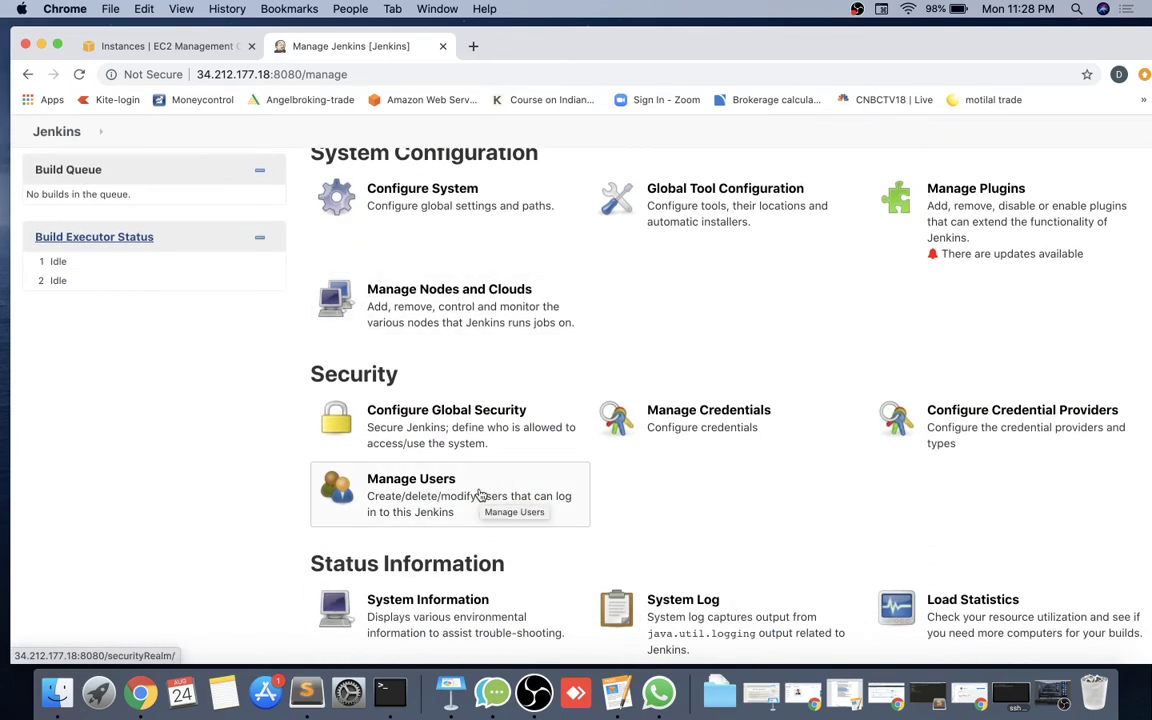
{"action": "left_click", "coordinate": [480, 495]}
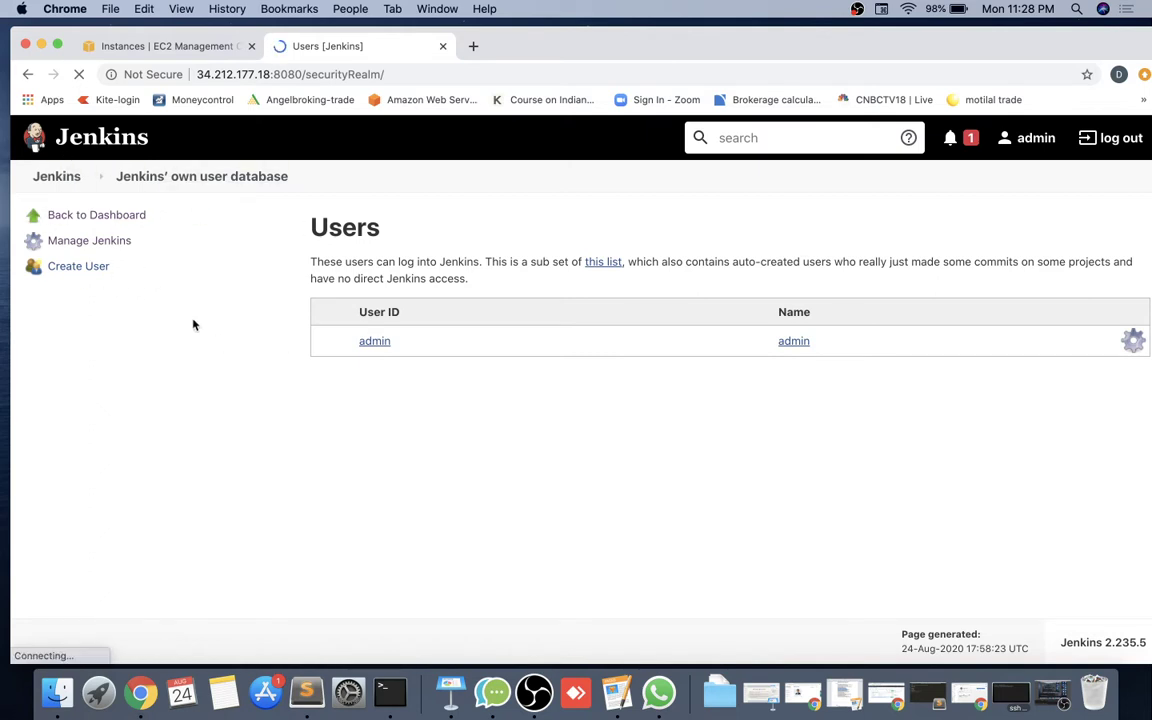
Create user dev1, filling in its password, confirmation, full name and e-mail.
{"action": "left_click", "coordinate": [97, 276]}
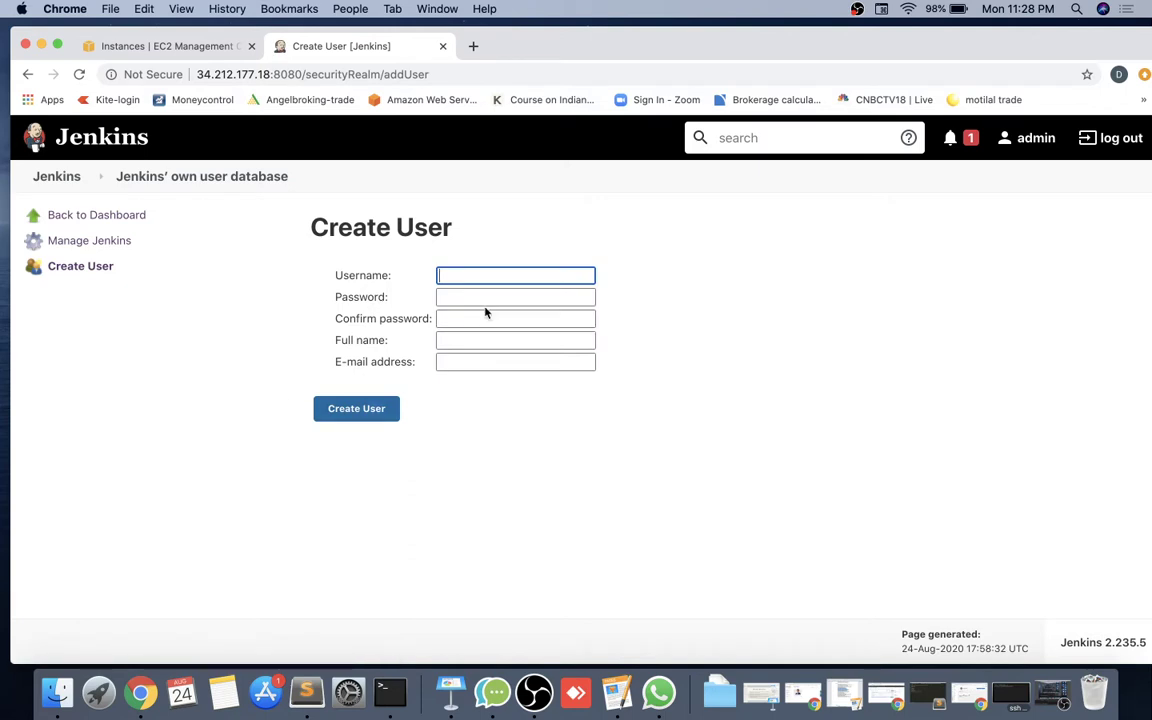
{"action": "type", "text": "deve"}
{"action": "key", "text": "BackSpace"}
{"action": "type", "text": "1"}
{"action": "key", "text": "Tab"}
{"action": "type", "text": "d"}
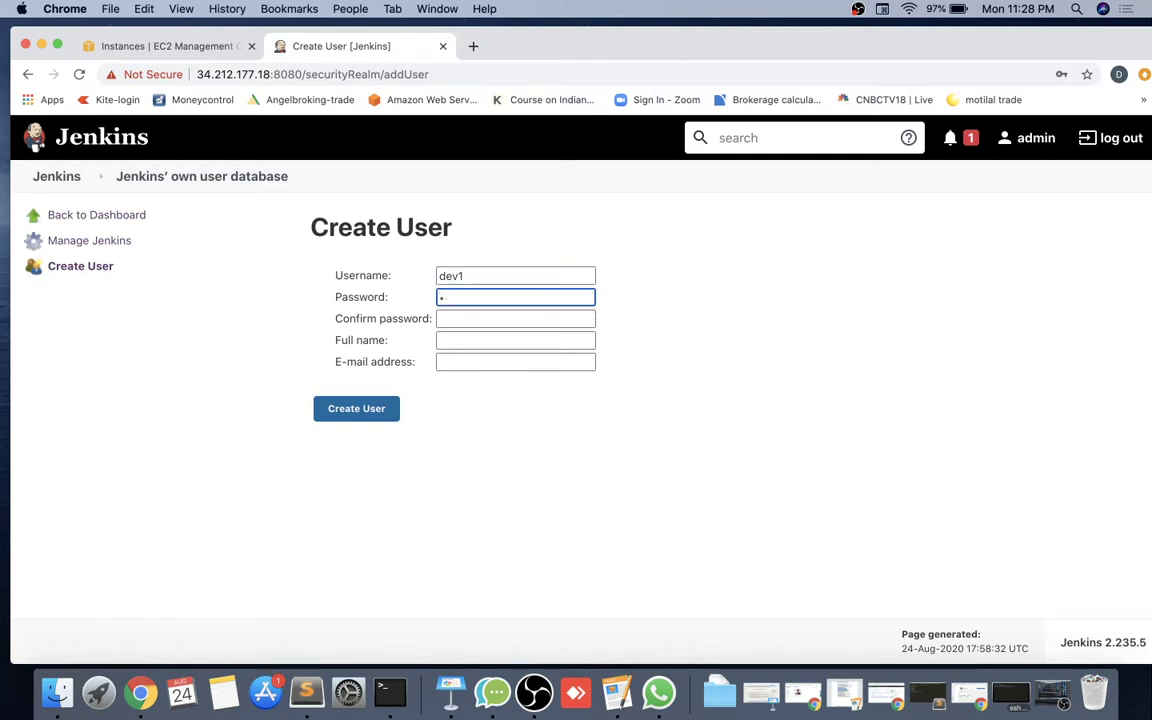
{"action": "type", "text": "ev1"}
{"action": "key", "text": "Tab"}
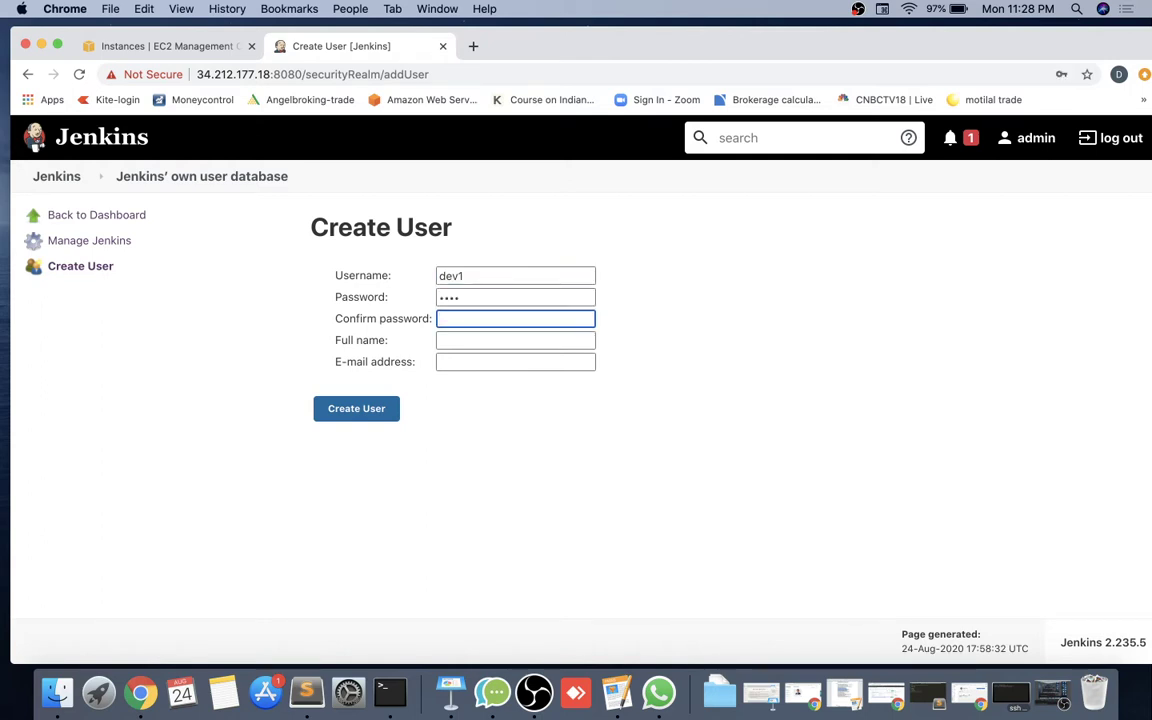
{"action": "type", "text": "dev1"}
{"action": "key", "text": "Tab"}
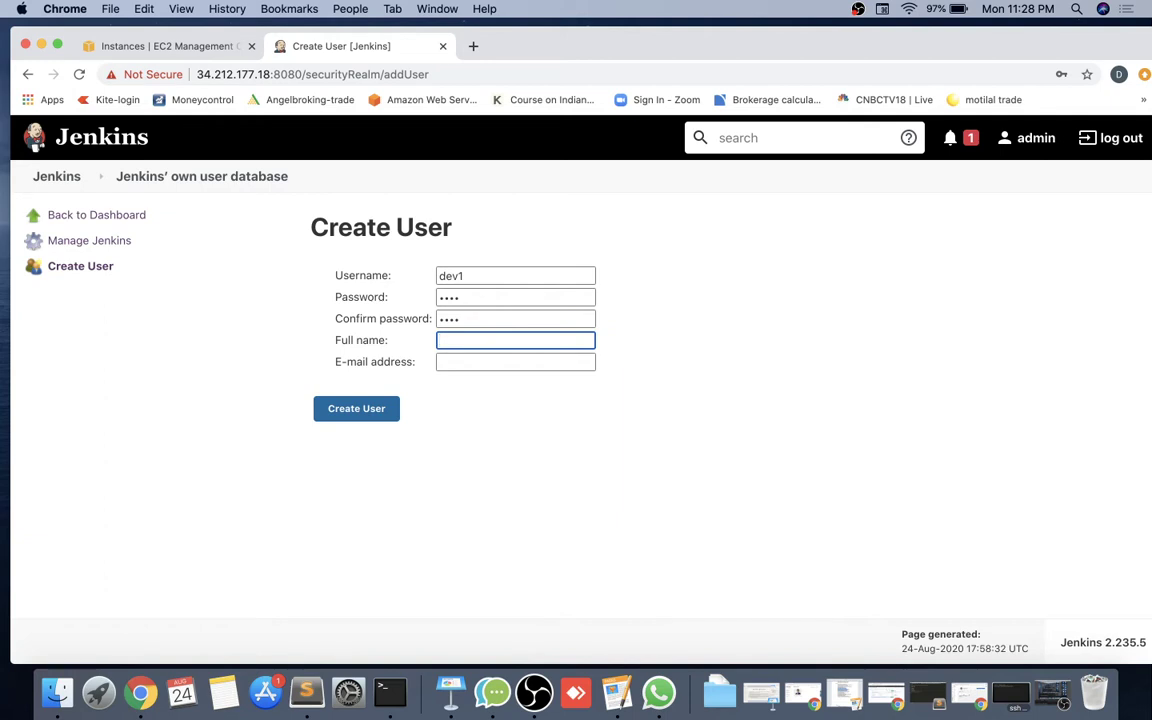
{"action": "type", "text": "dev1"}
{"action": "key", "text": "Tab"}
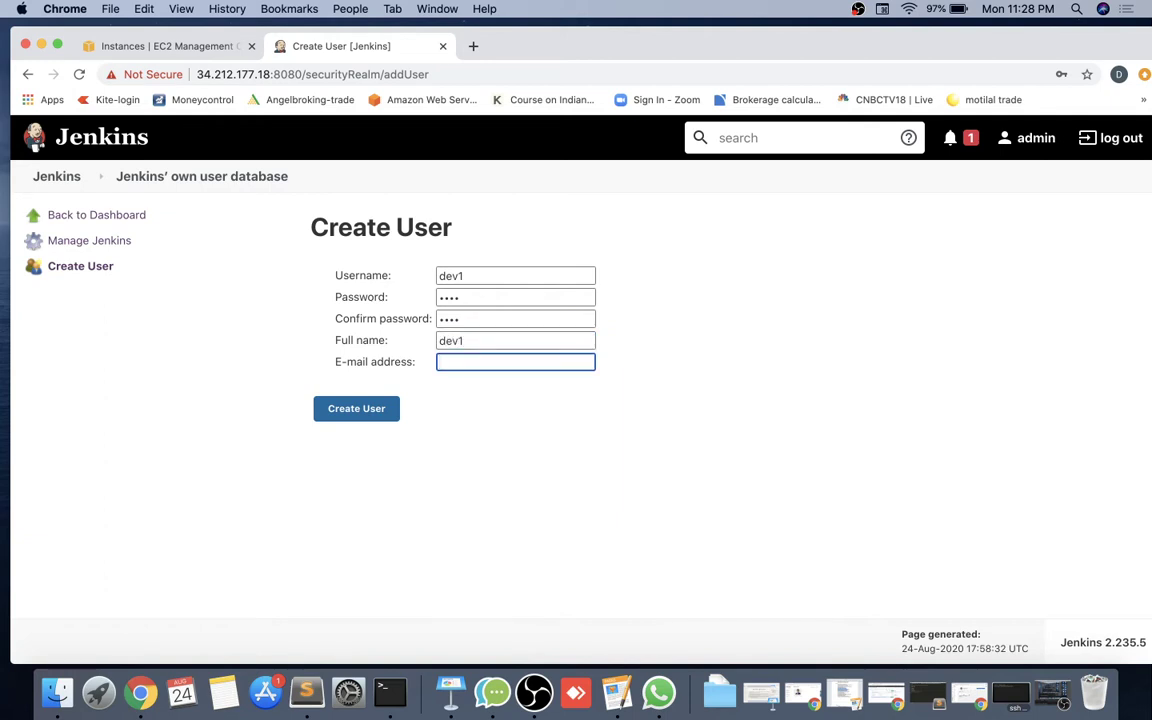
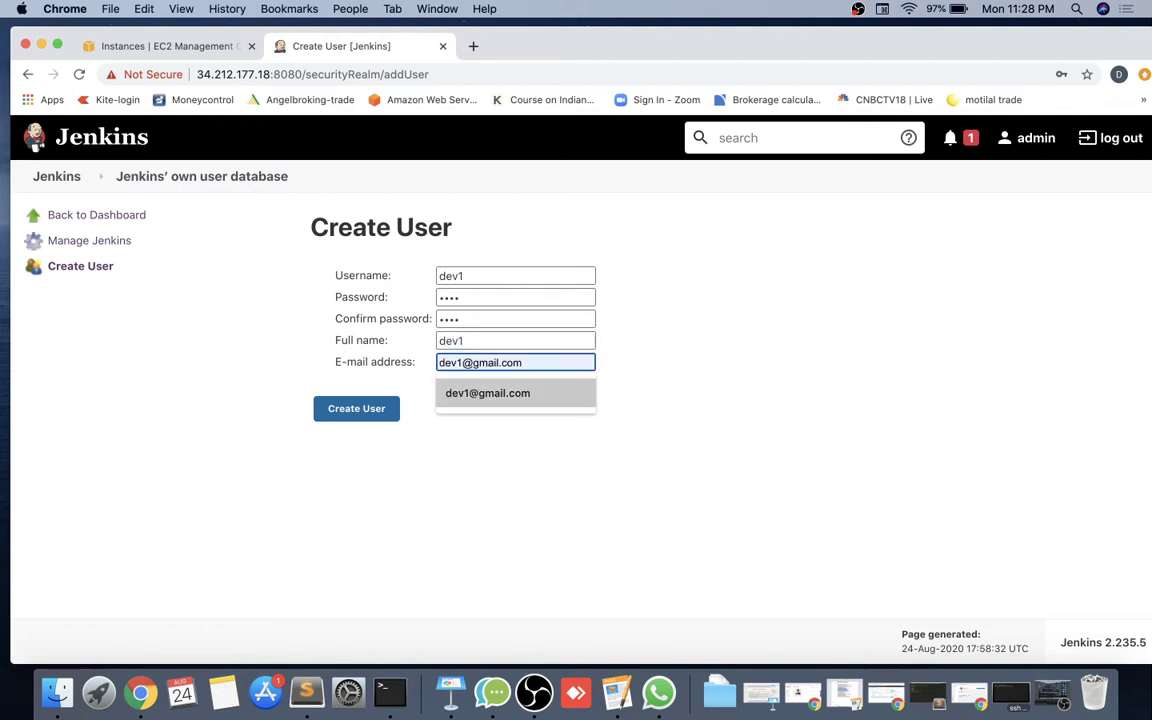
{"action": "left_click", "coordinate": [502, 394]}
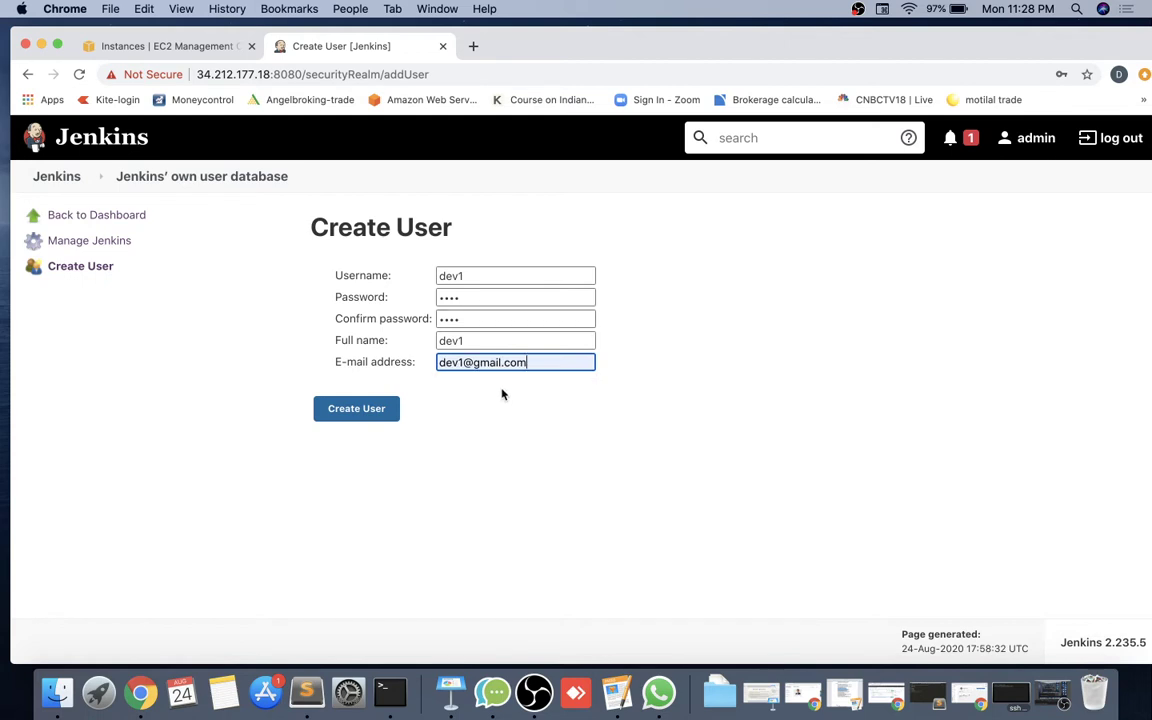
{"action": "left_click", "coordinate": [378, 413]}
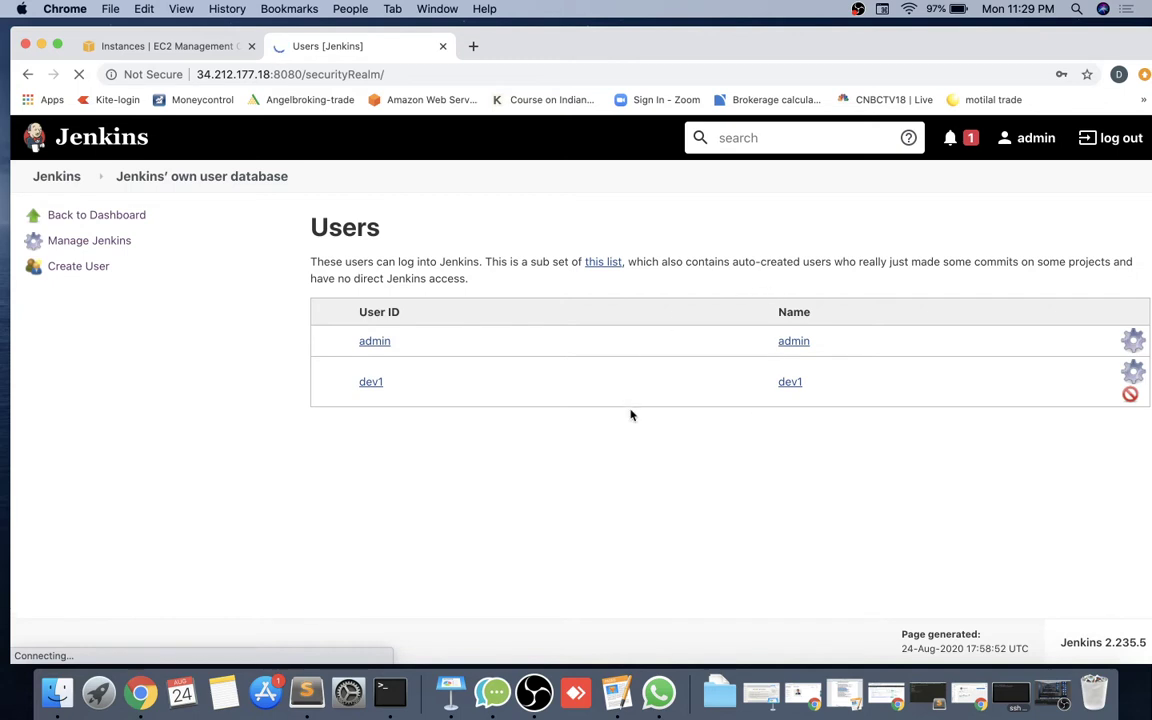
Log out, sign in as dev1, and trigger Build Now on job1.
{"action": "left_click", "coordinate": [1120, 139]}
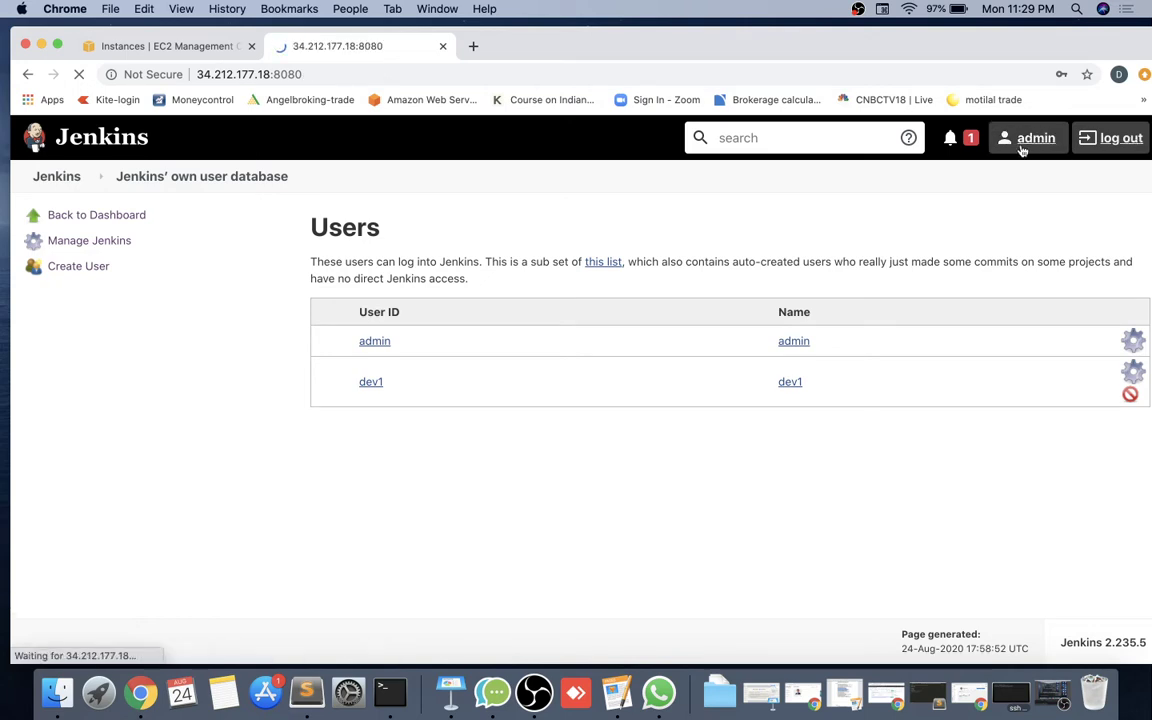
{"action": "left_click", "coordinate": [726, 289]}
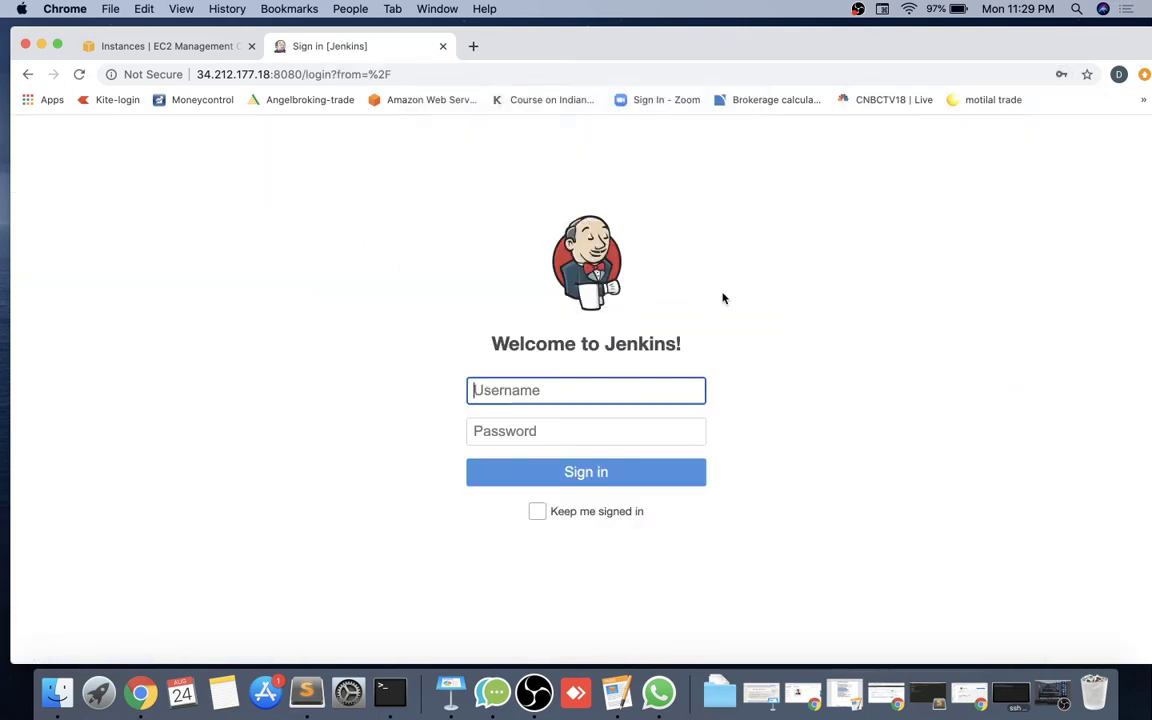
{"action": "left_click", "coordinate": [580, 394]}
{"action": "type", "text": "dev1"}
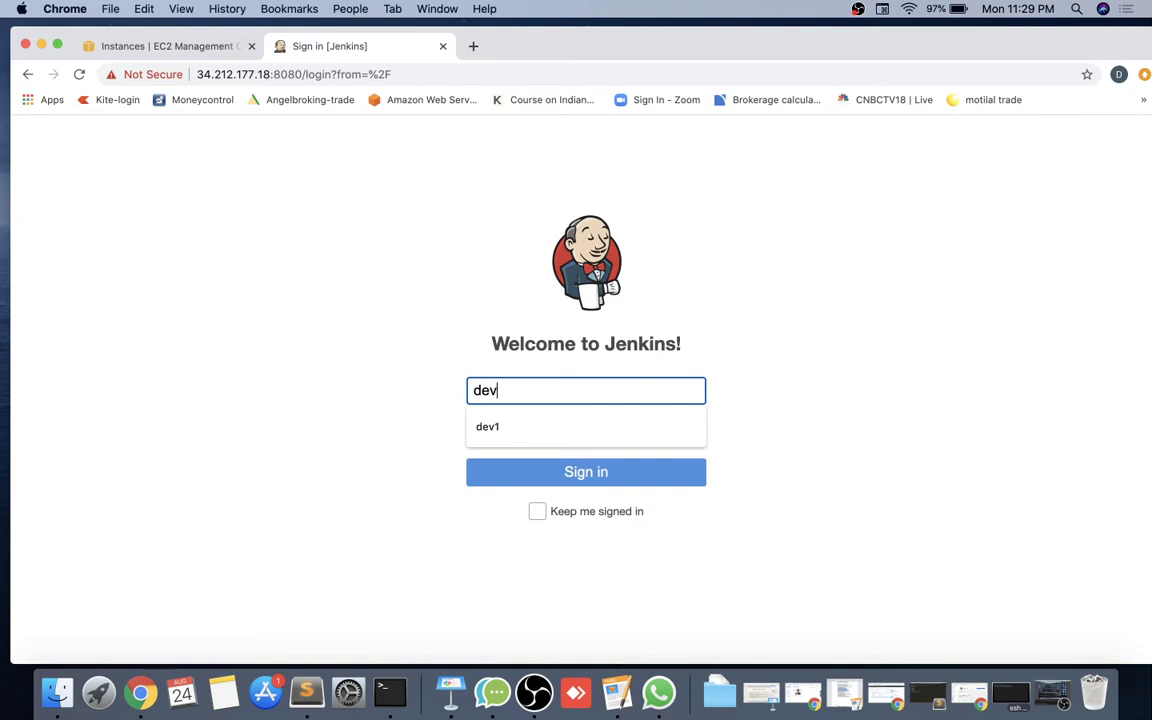
{"action": "key", "text": "Tab"}
{"action": "type", "text": "dev1"}
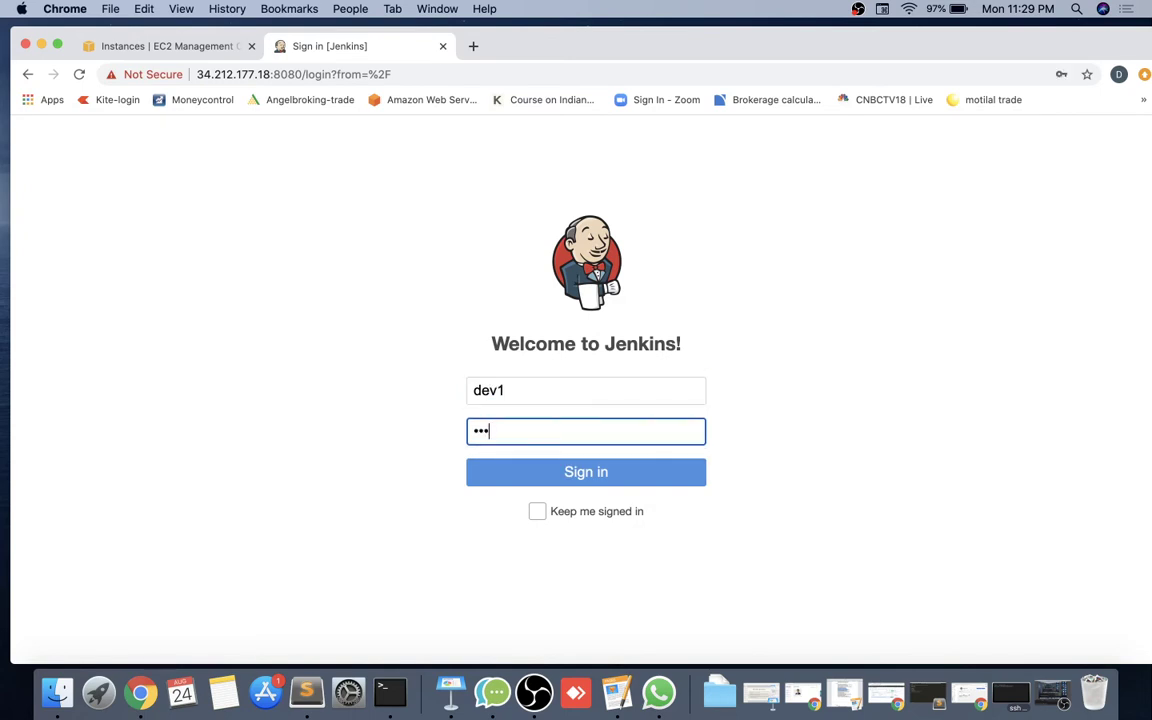
{"action": "key", "text": "Return"}
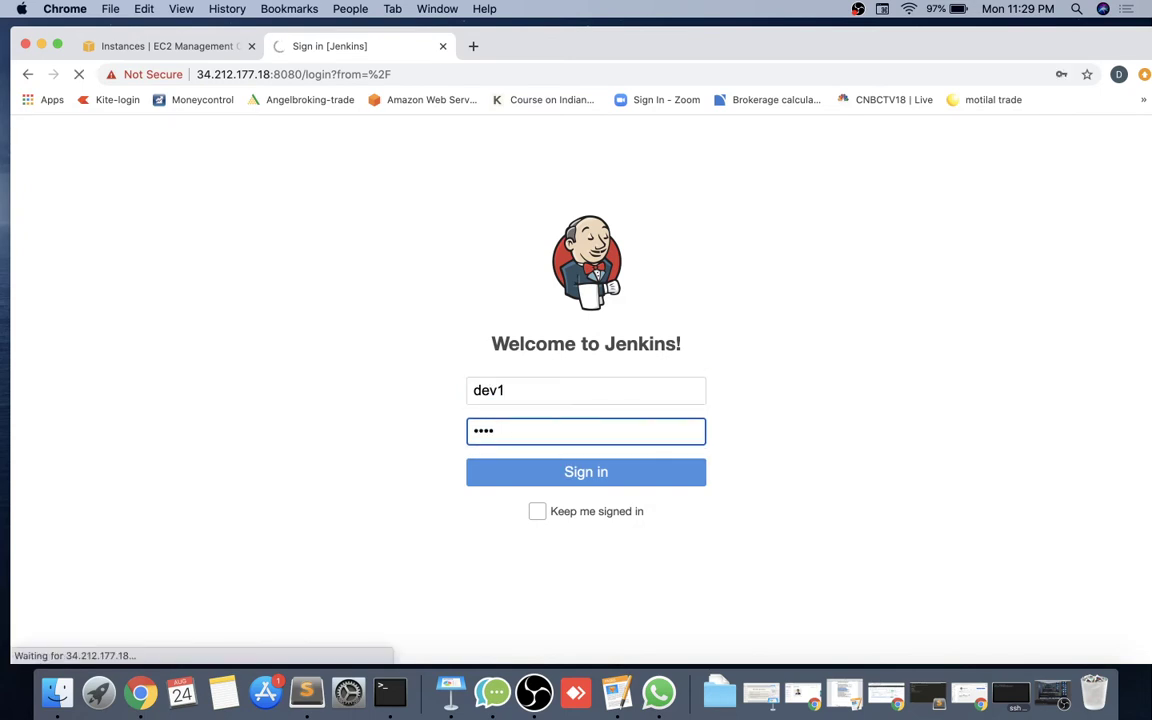
{"action": "left_click", "coordinate": [727, 289]}
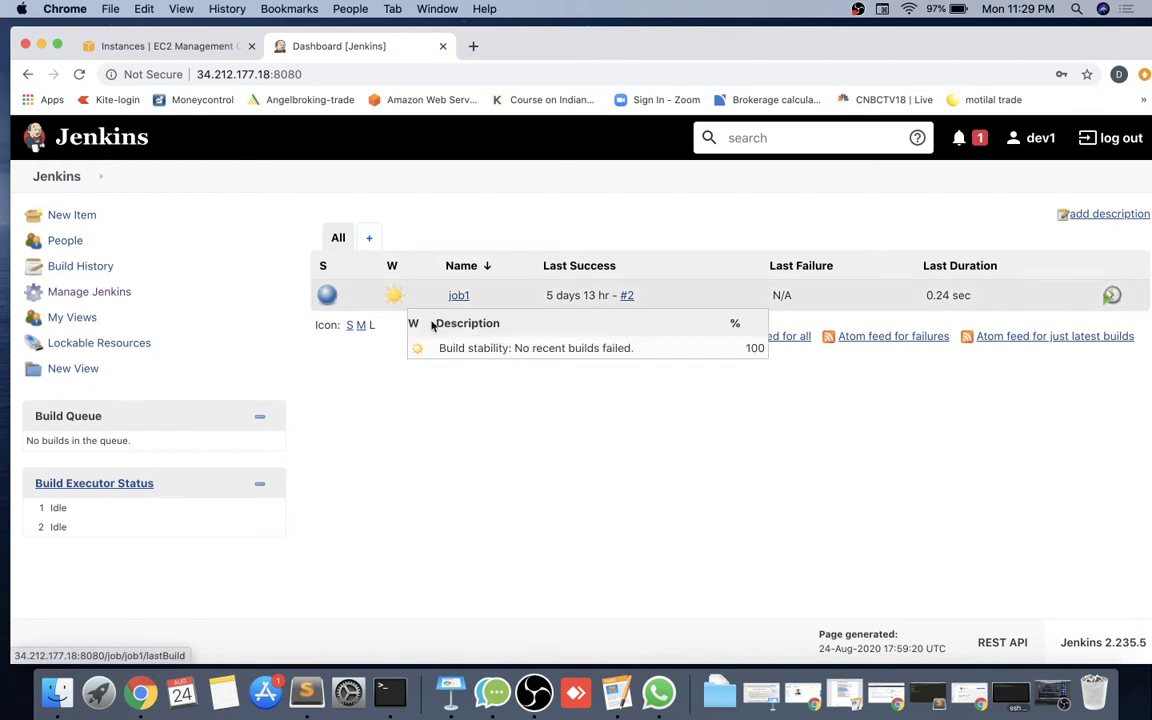
{"action": "left_click", "coordinate": [479, 298]}
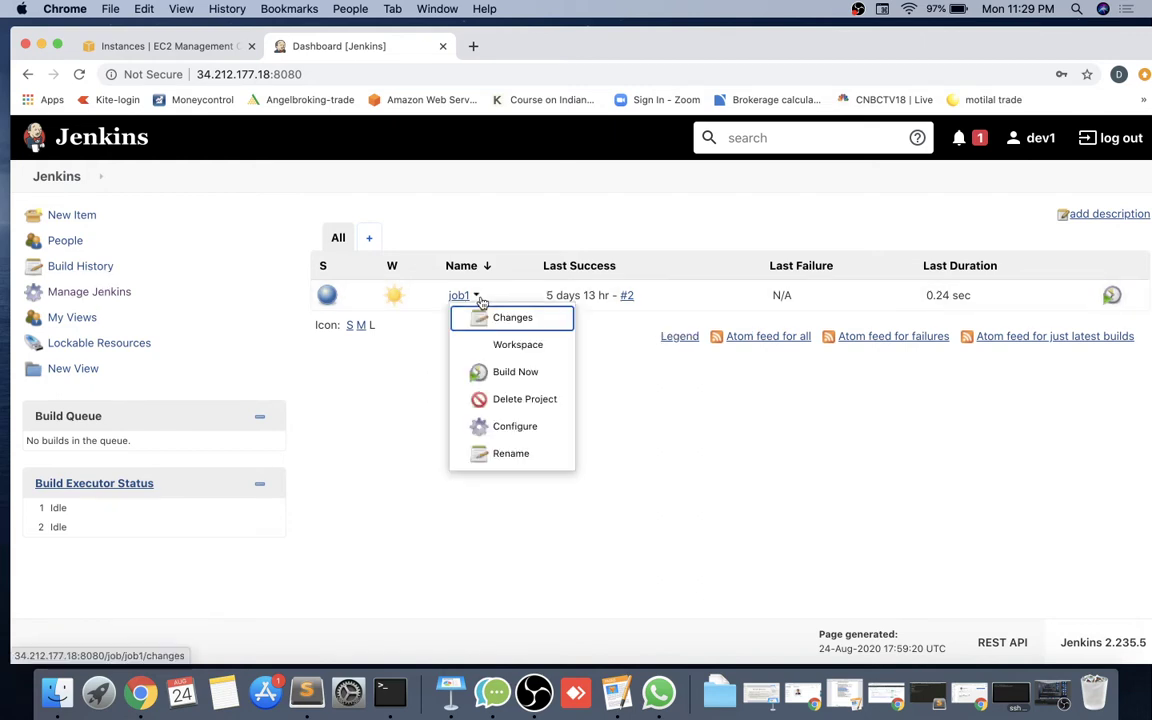
{"action": "left_click", "coordinate": [505, 370]}
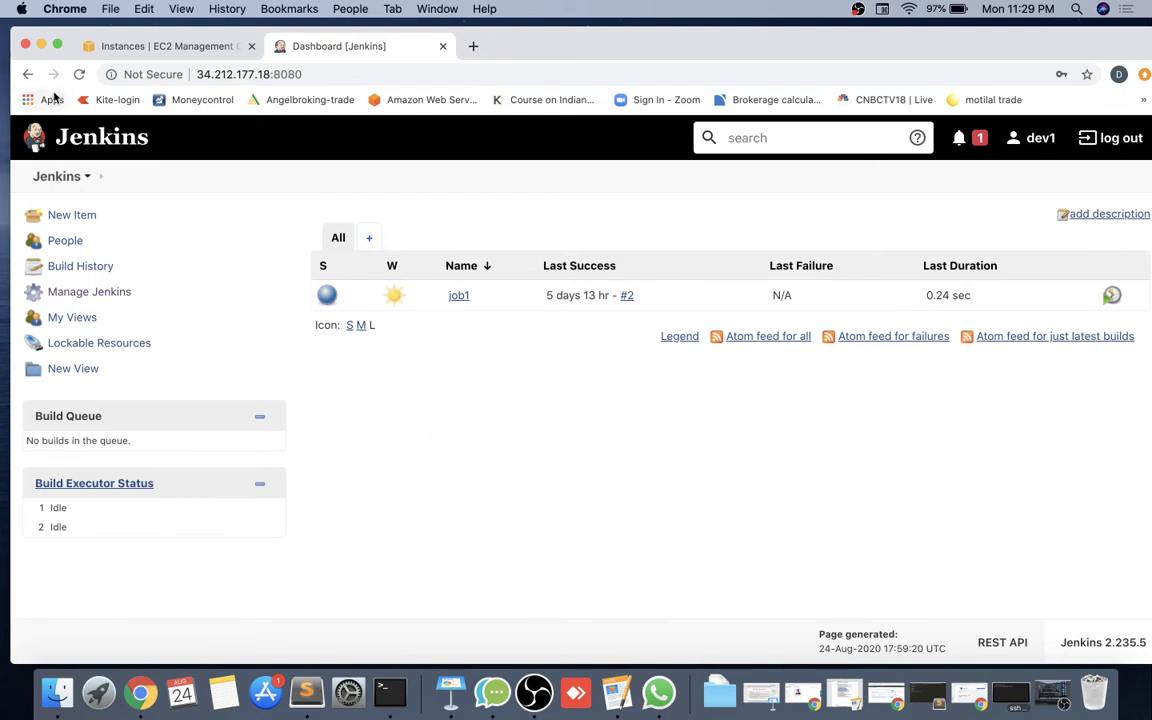
Reload the dashboard to confirm job1's build #3 succeeded, then open job1's project page.
{"action": "left_click", "coordinate": [80, 73]}
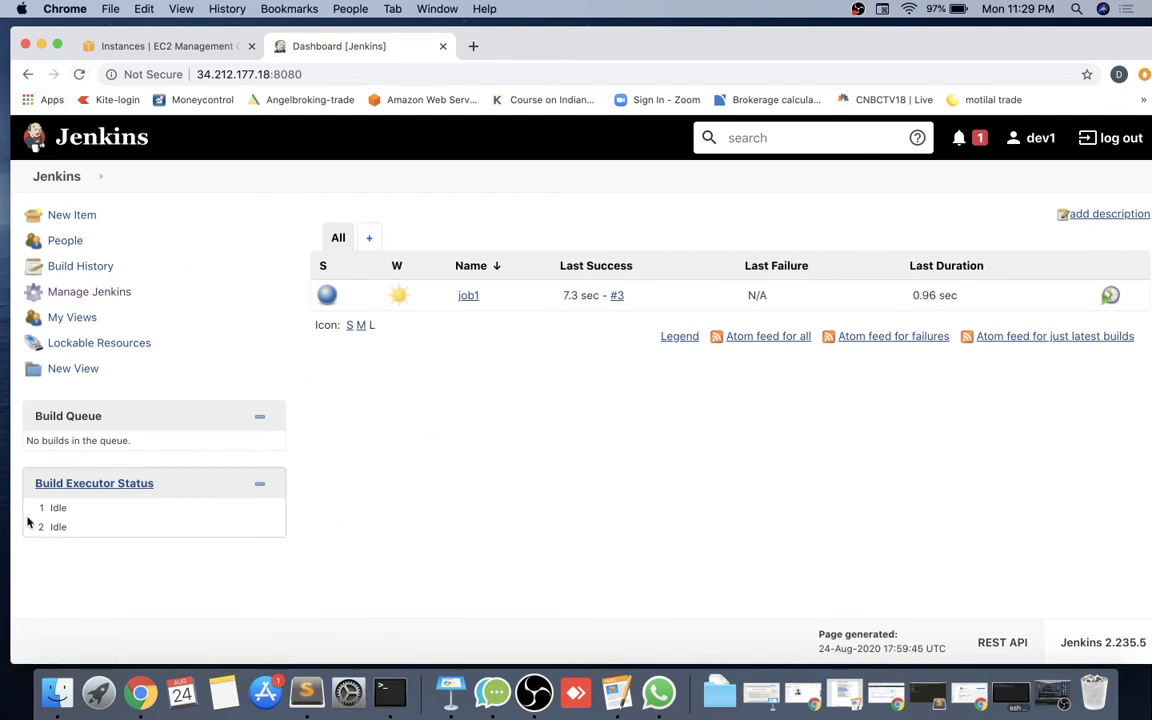
{"action": "left_click", "coordinate": [470, 297]}
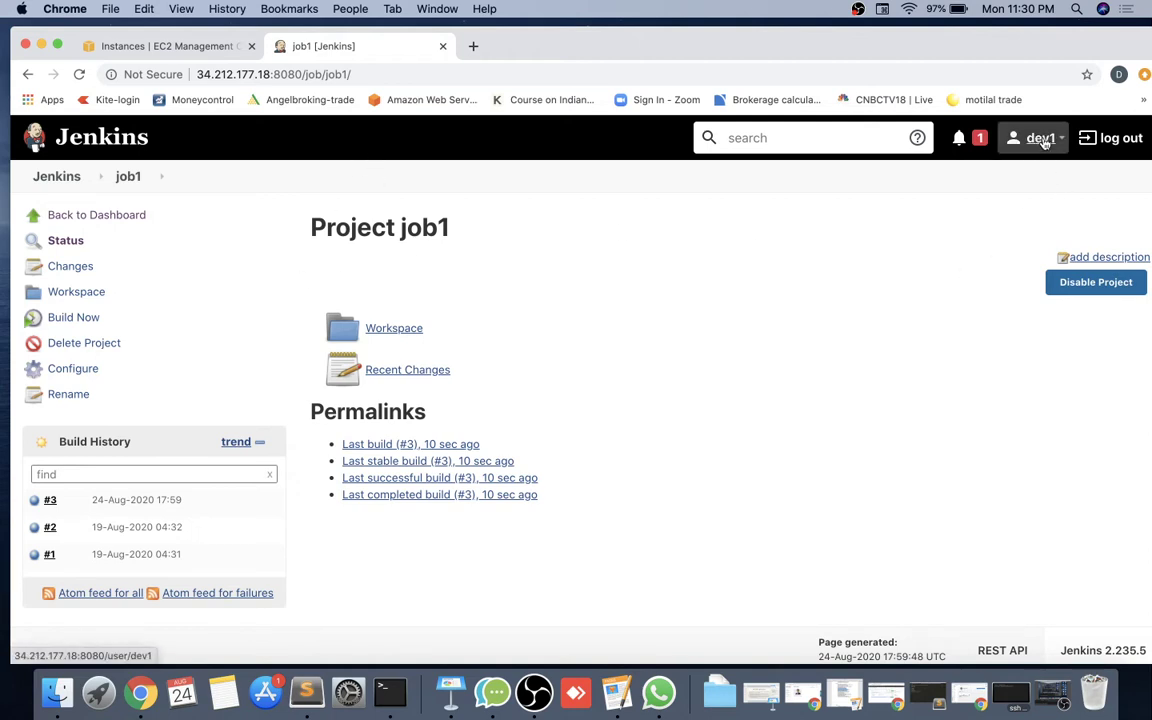
Sign out of dev1 and log back in as the administrator.
{"action": "left_click", "coordinate": [1110, 138]}
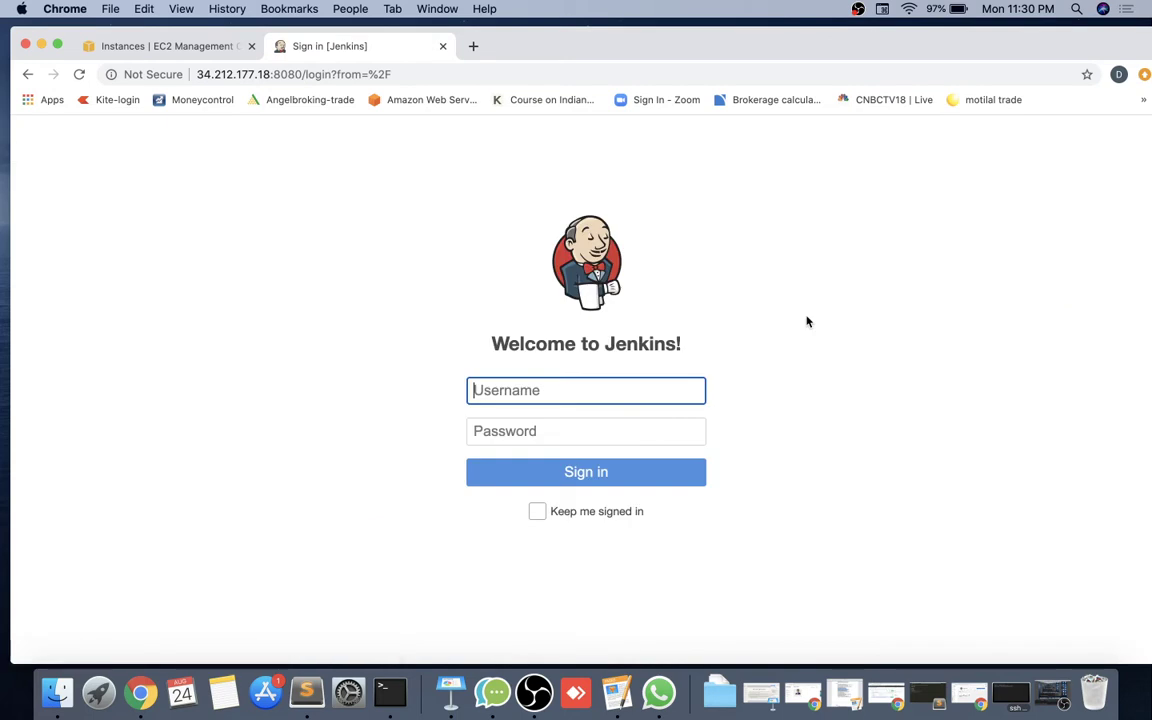
{"action": "type", "text": "admin"}
{"action": "key", "text": "Tab"}
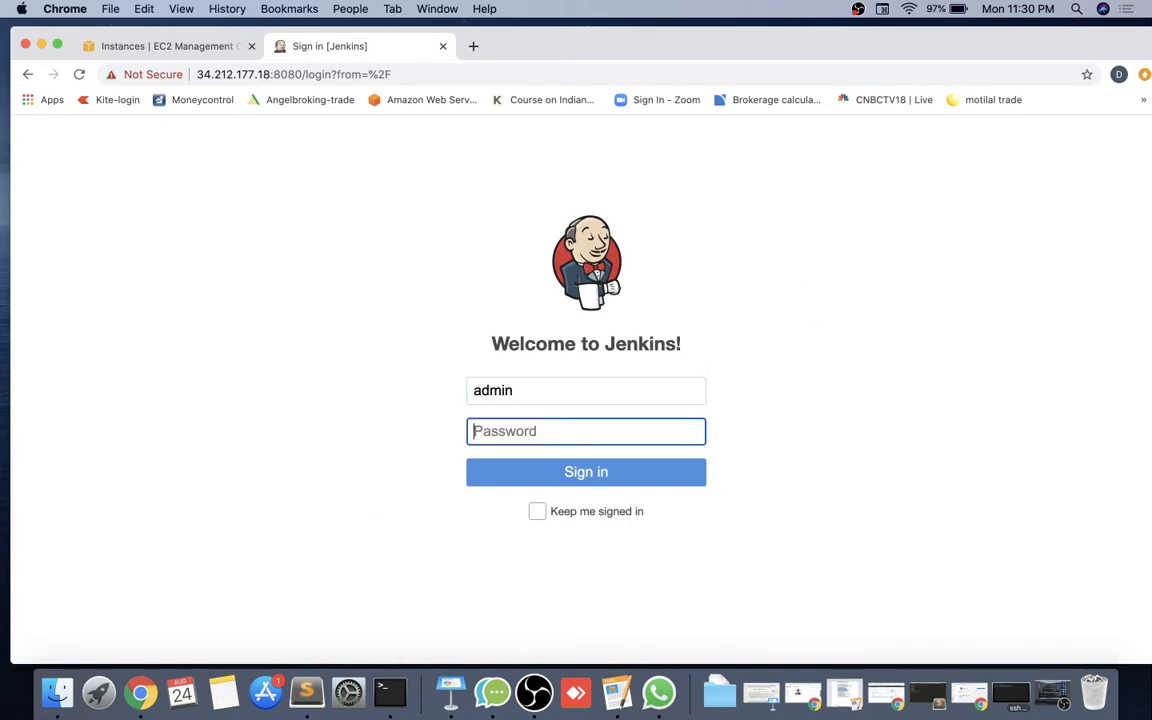
{"action": "type", "text": "admin"}
{"action": "key", "text": "Return"}
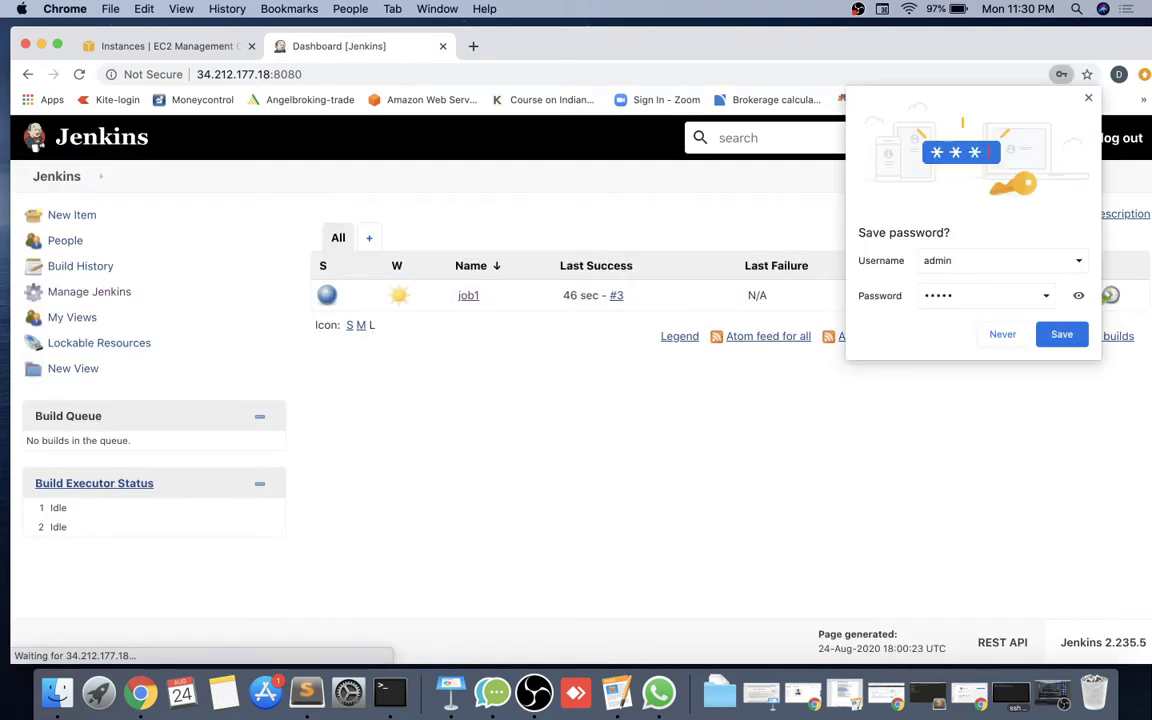
{"action": "left_click", "coordinate": [727, 290]}
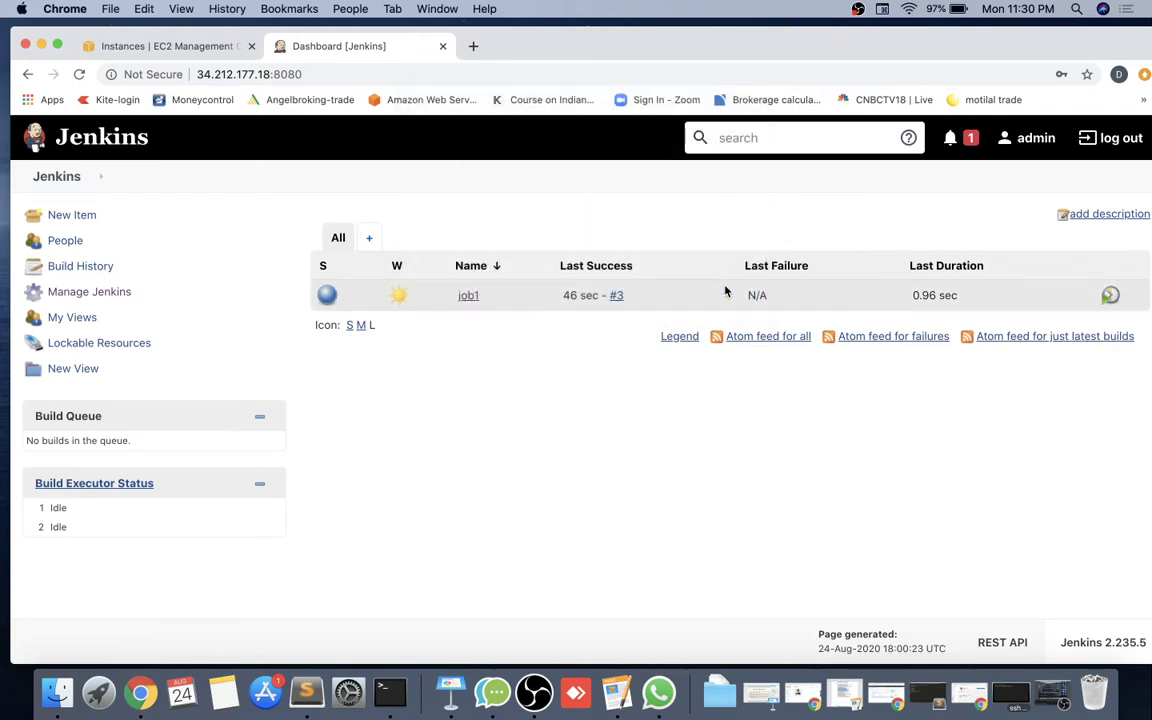
Open Manage Users from the Security section of Manage Jenkins.
{"action": "left_click", "coordinate": [105, 291]}
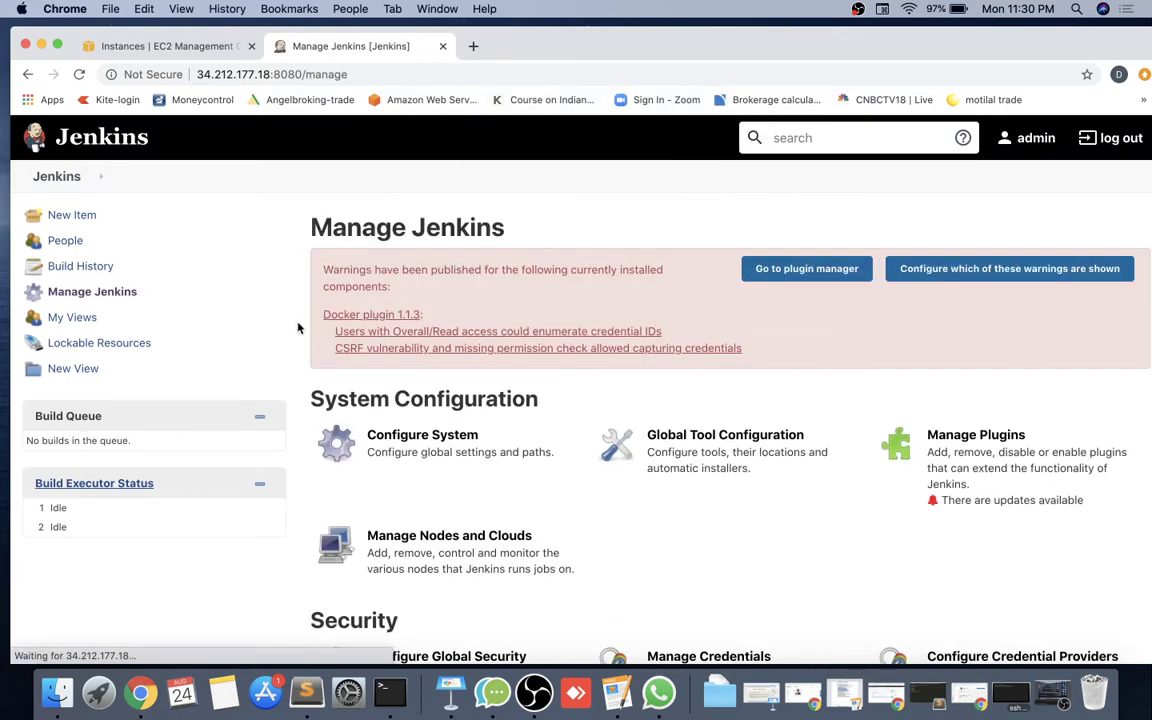
{"action": "scroll", "coordinate": [470, 560], "scroll_direction": "down", "scroll_amount": 3}
{"action": "left_click", "coordinate": [455, 575]}
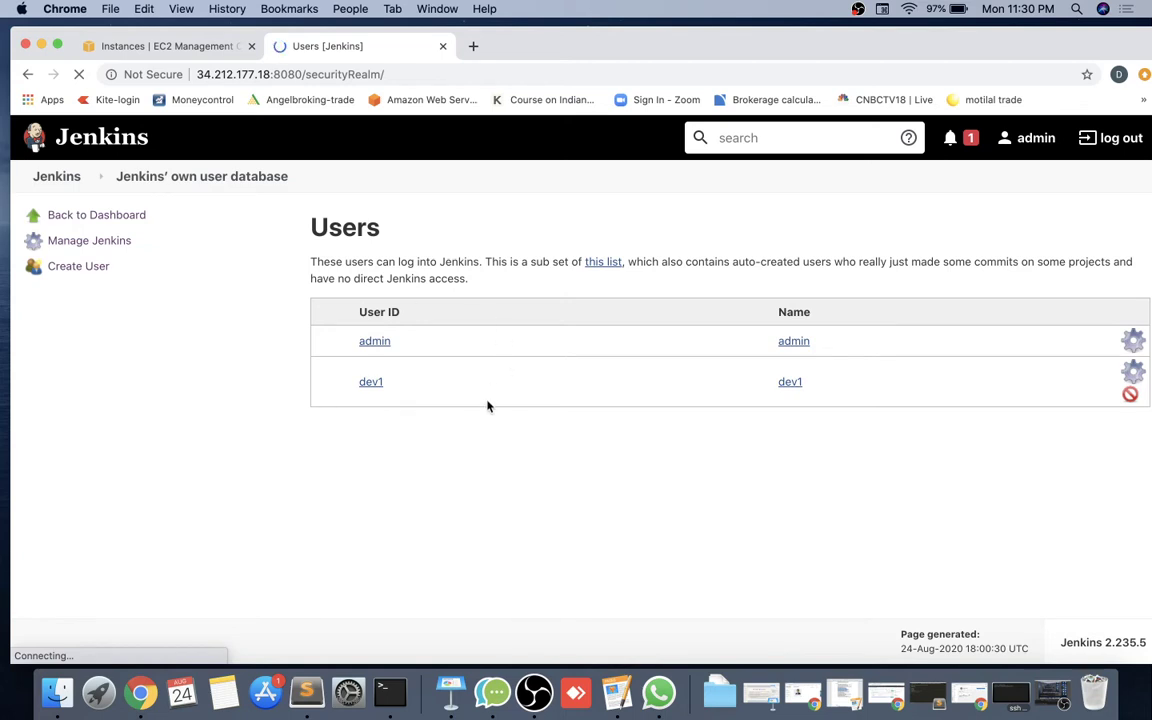
Browse the Manage Jenkins page and briefly look at Manage Credentials.
{"action": "left_click", "coordinate": [66, 180]}
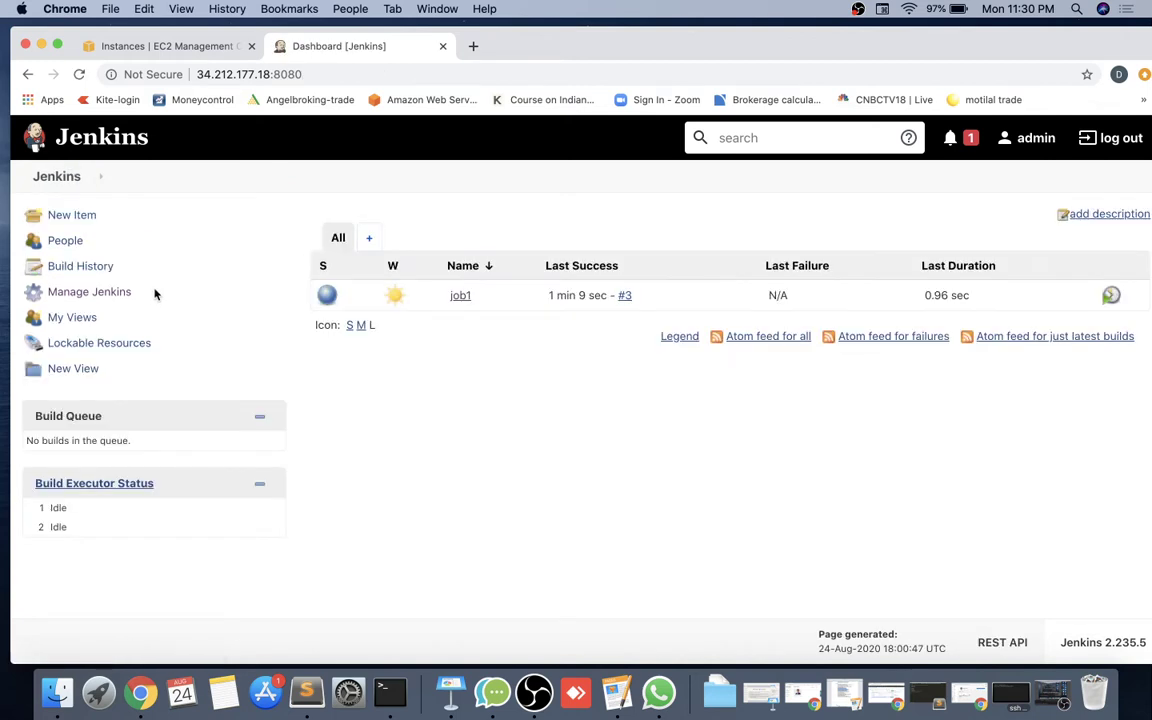
{"action": "left_click", "coordinate": [88, 295]}
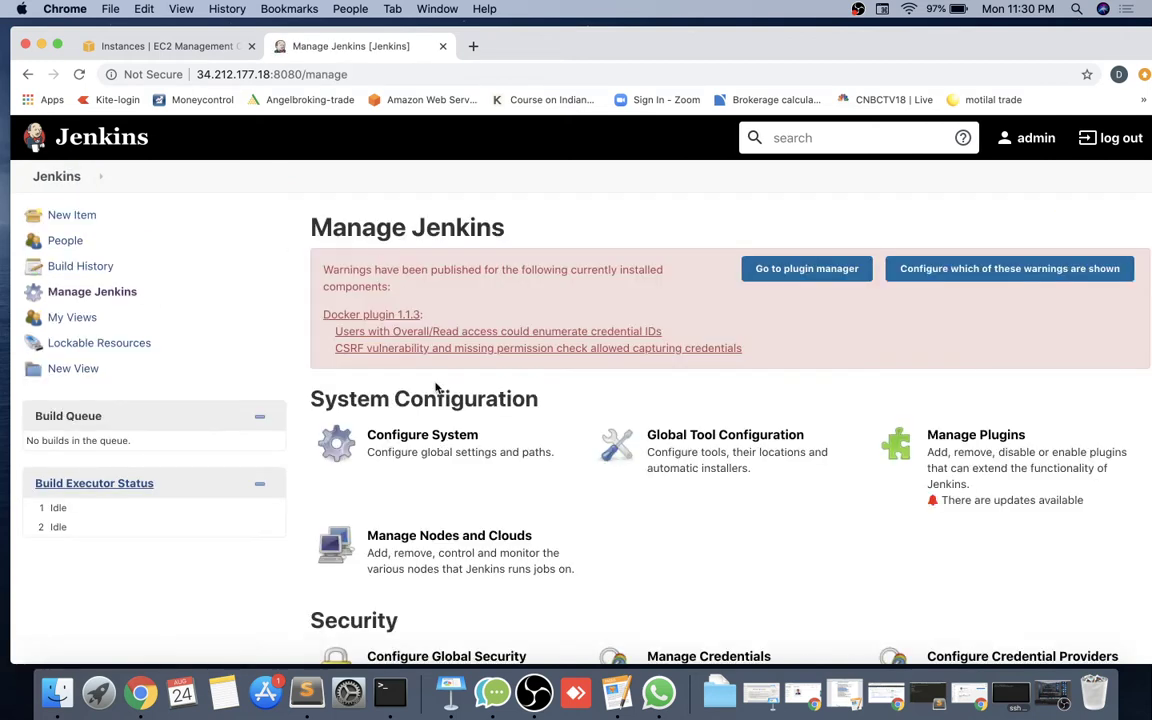
{"action": "scroll", "coordinate": [619, 547], "scroll_direction": "down", "scroll_amount": 1}
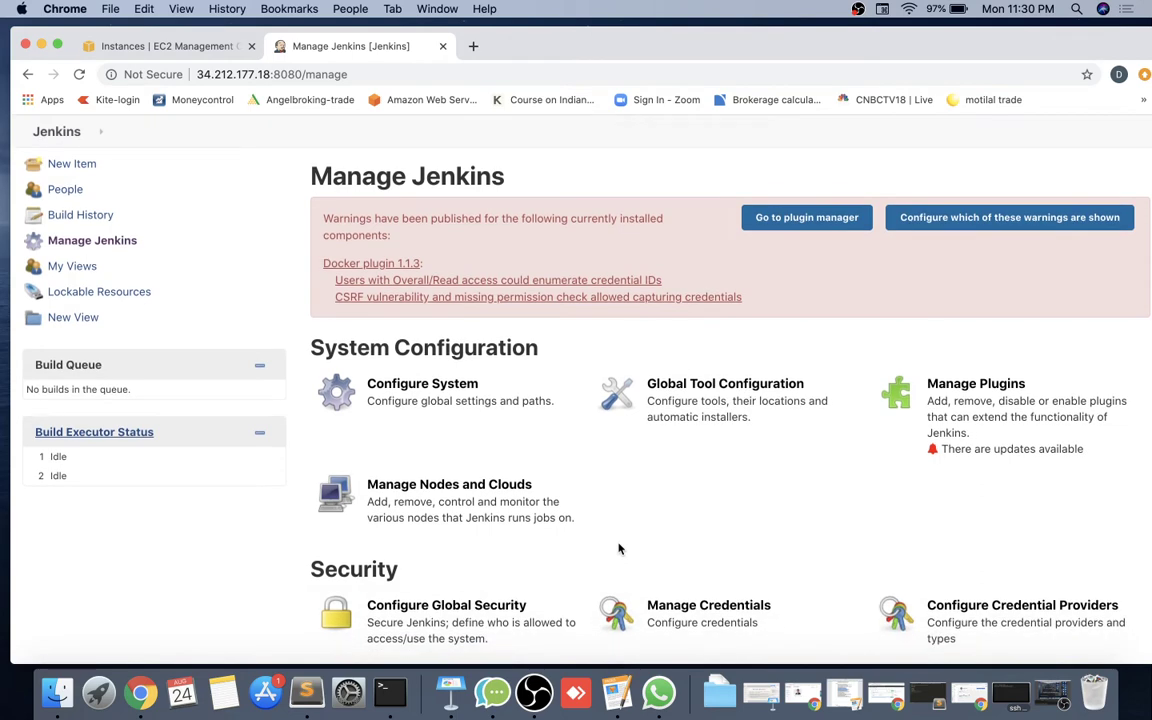
{"action": "scroll", "coordinate": [619, 548], "scroll_direction": "down", "scroll_amount": 1}
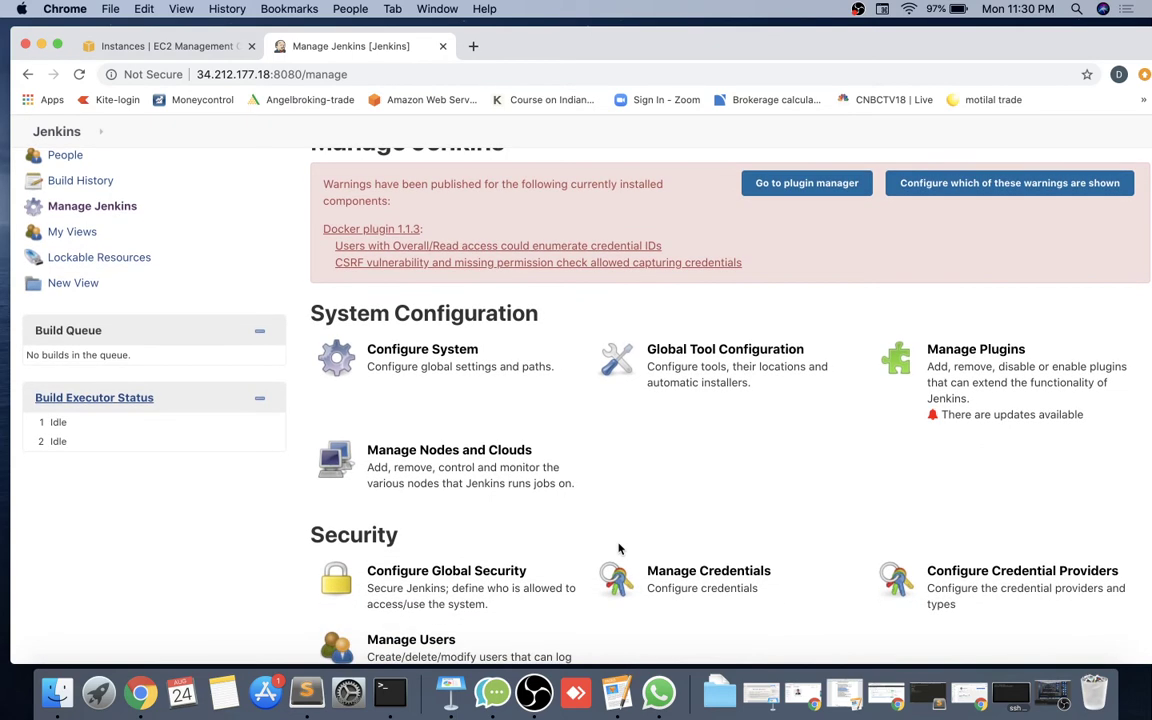
{"action": "scroll", "coordinate": [619, 547], "scroll_direction": "down", "scroll_amount": 1}
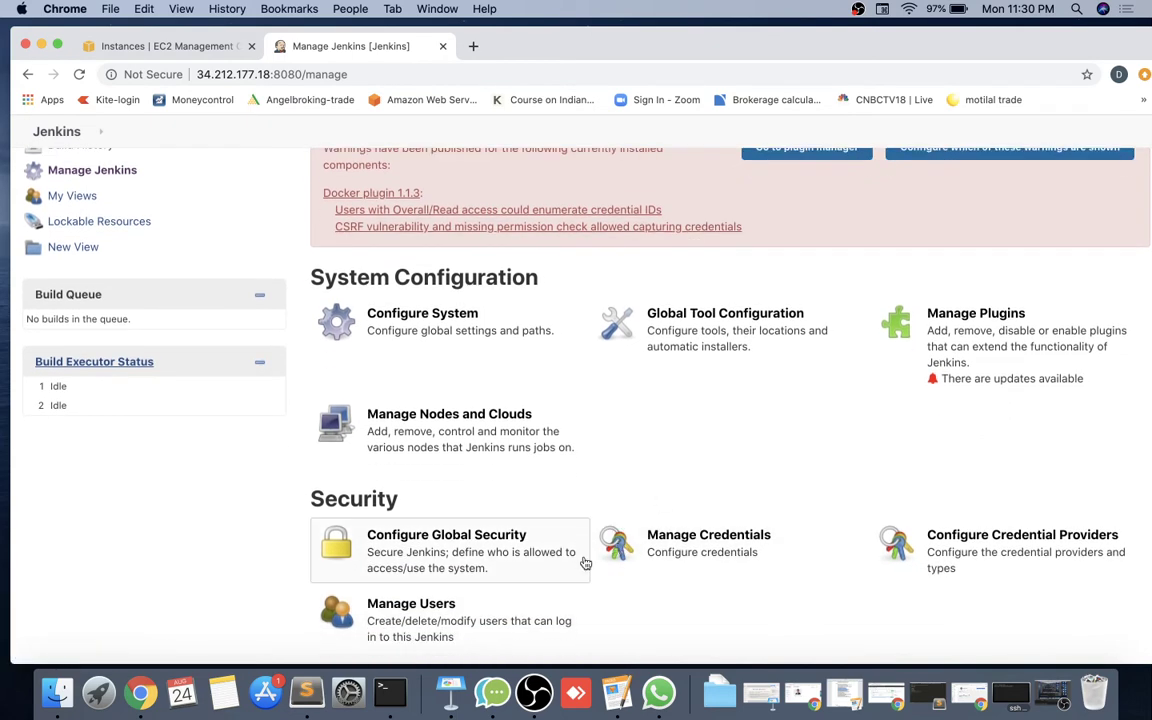
{"action": "scroll", "coordinate": [601, 581], "scroll_direction": "down", "scroll_amount": 10}
{"action": "scroll", "coordinate": [601, 581], "scroll_direction": "up", "scroll_amount": 2}
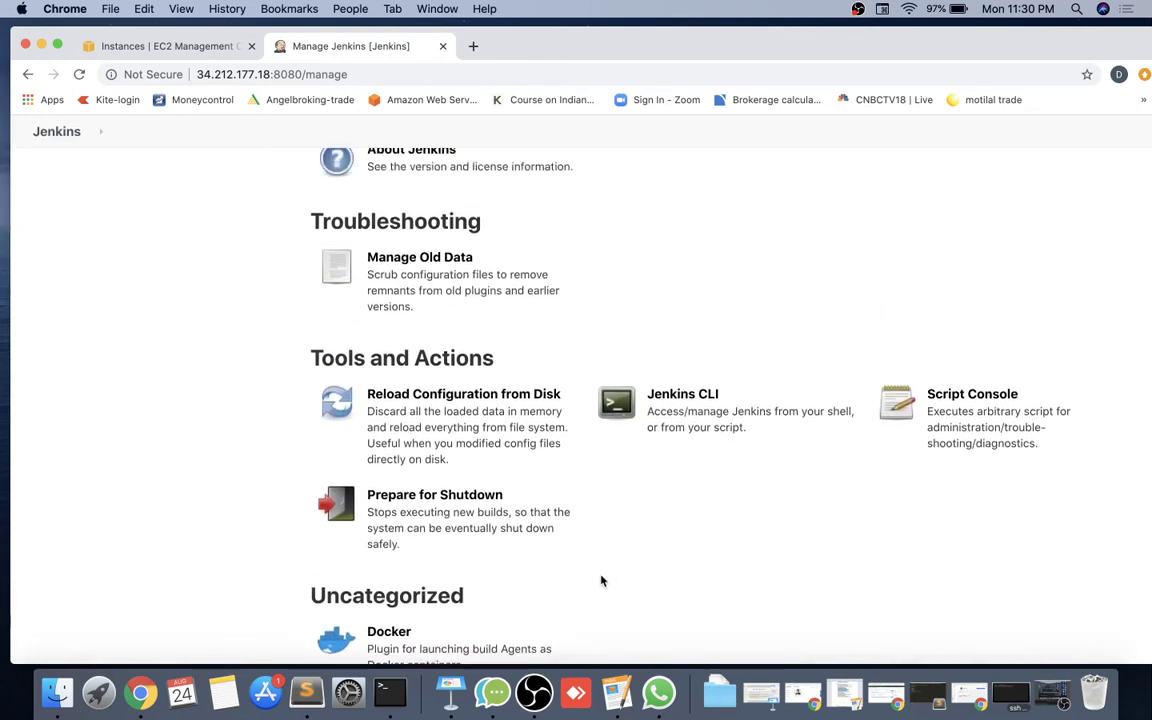
{"action": "scroll", "coordinate": [601, 581], "scroll_direction": "up", "scroll_amount": 10}
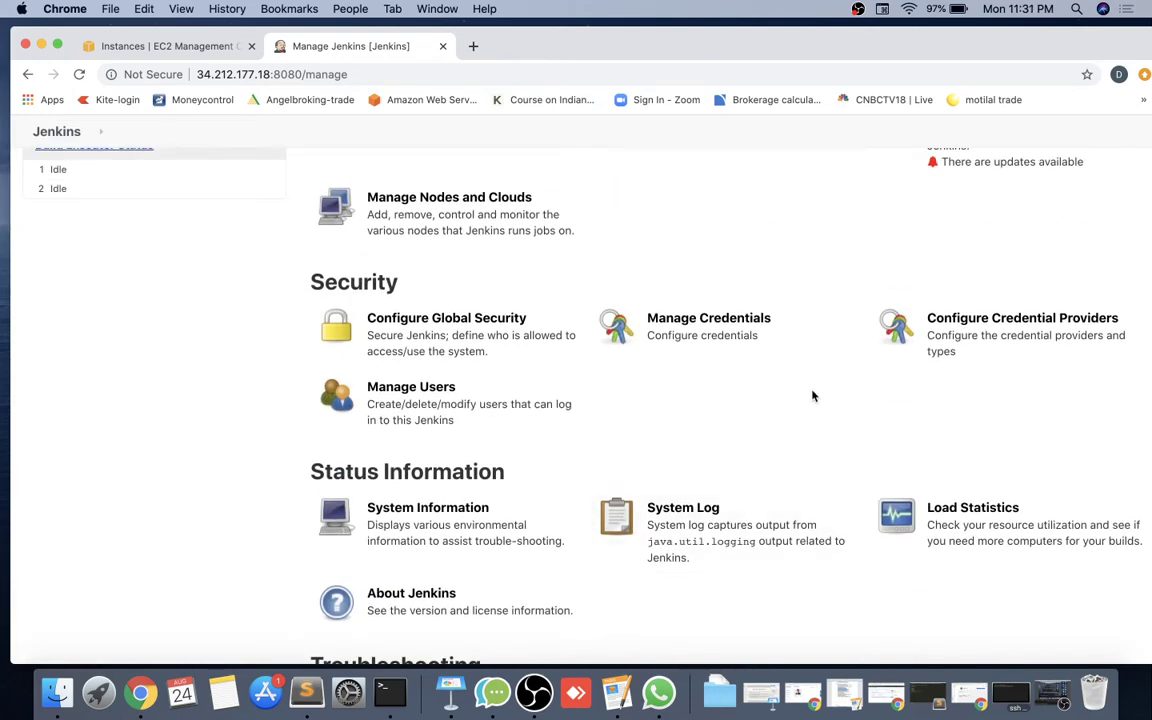
{"action": "left_click", "coordinate": [730, 352]}
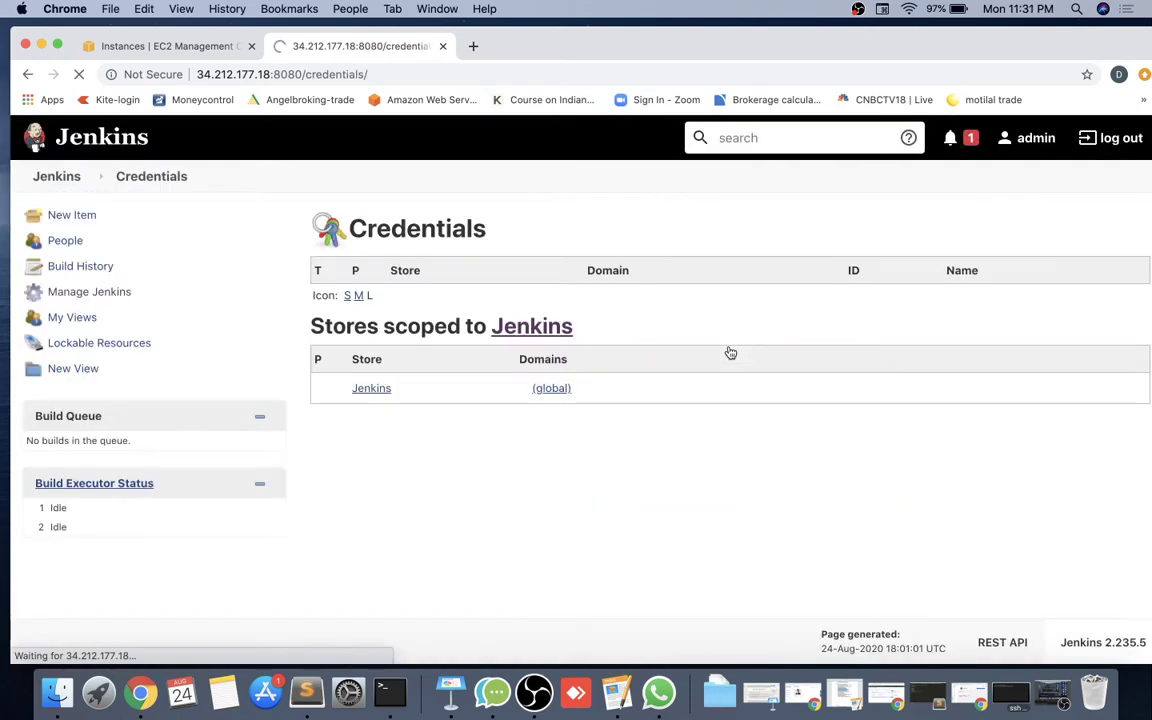
{"action": "left_click", "coordinate": [28, 74]}
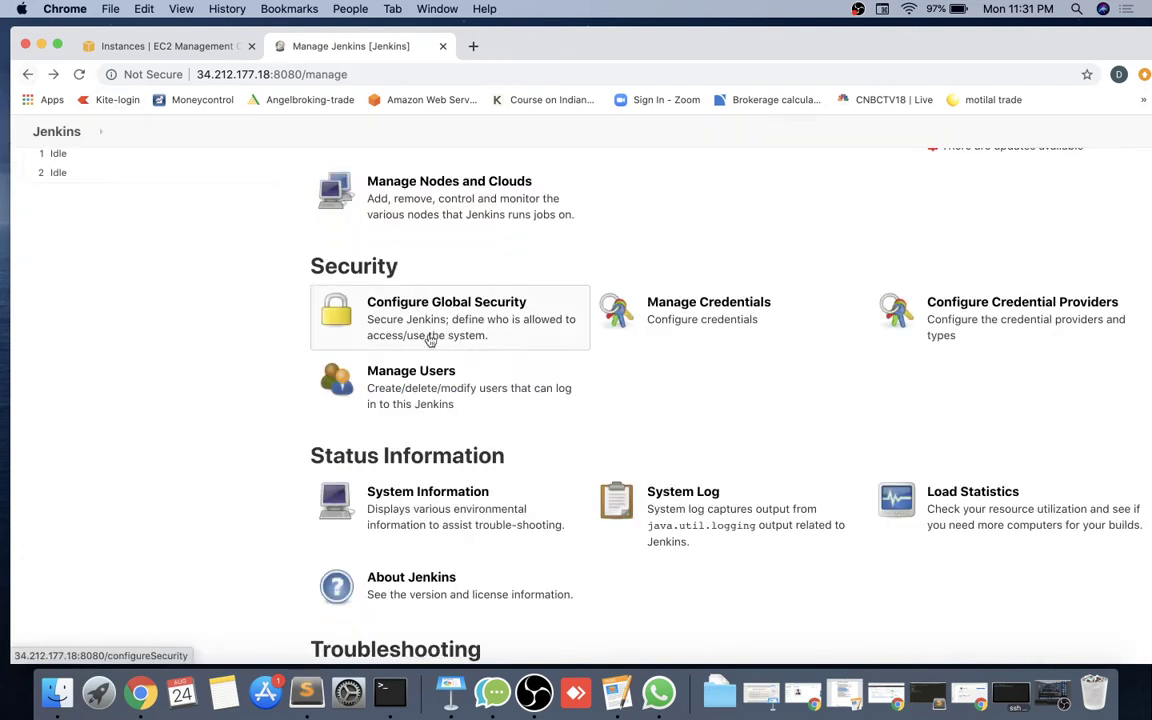
Open Configure Global Security and inspect the 'Logged-in users can do anything' authorization setting.
{"action": "left_click", "coordinate": [500, 330]}
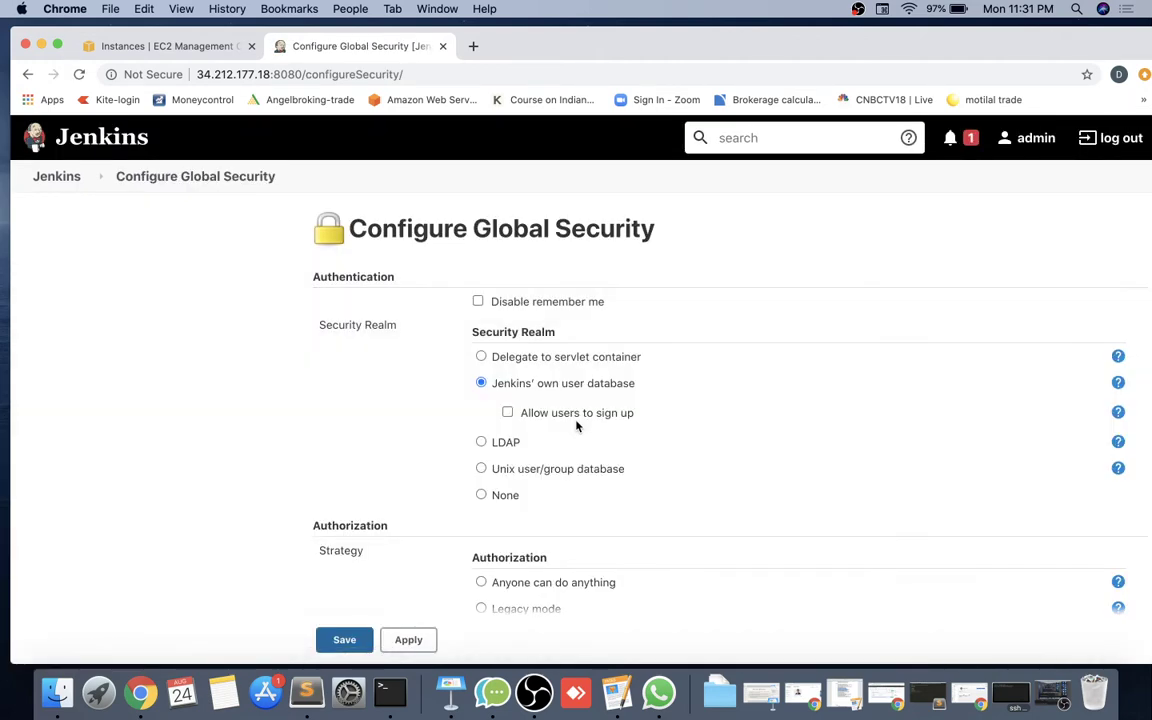
{"action": "scroll", "coordinate": [576, 426], "scroll_direction": "down", "scroll_amount": 10}
{"action": "scroll", "coordinate": [576, 424], "scroll_direction": "down", "scroll_amount": 2}
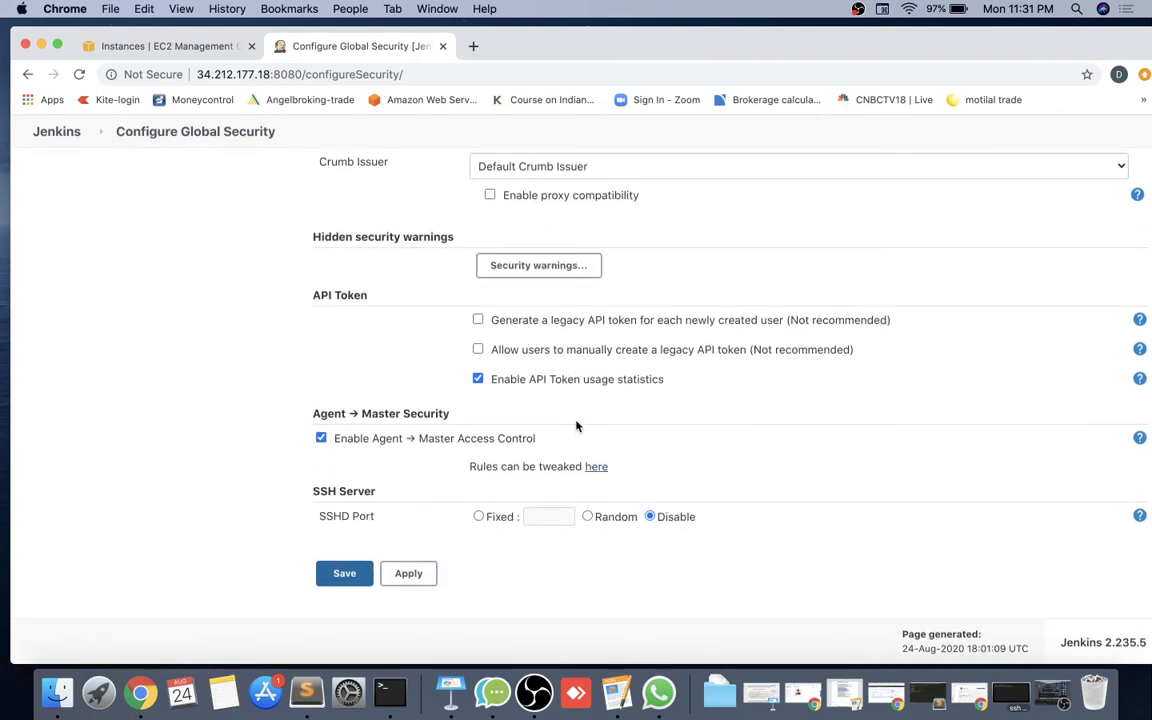
{"action": "scroll", "coordinate": [576, 424], "scroll_direction": "up", "scroll_amount": 5}
{"action": "scroll", "coordinate": [594, 349], "scroll_direction": "up", "scroll_amount": 5}
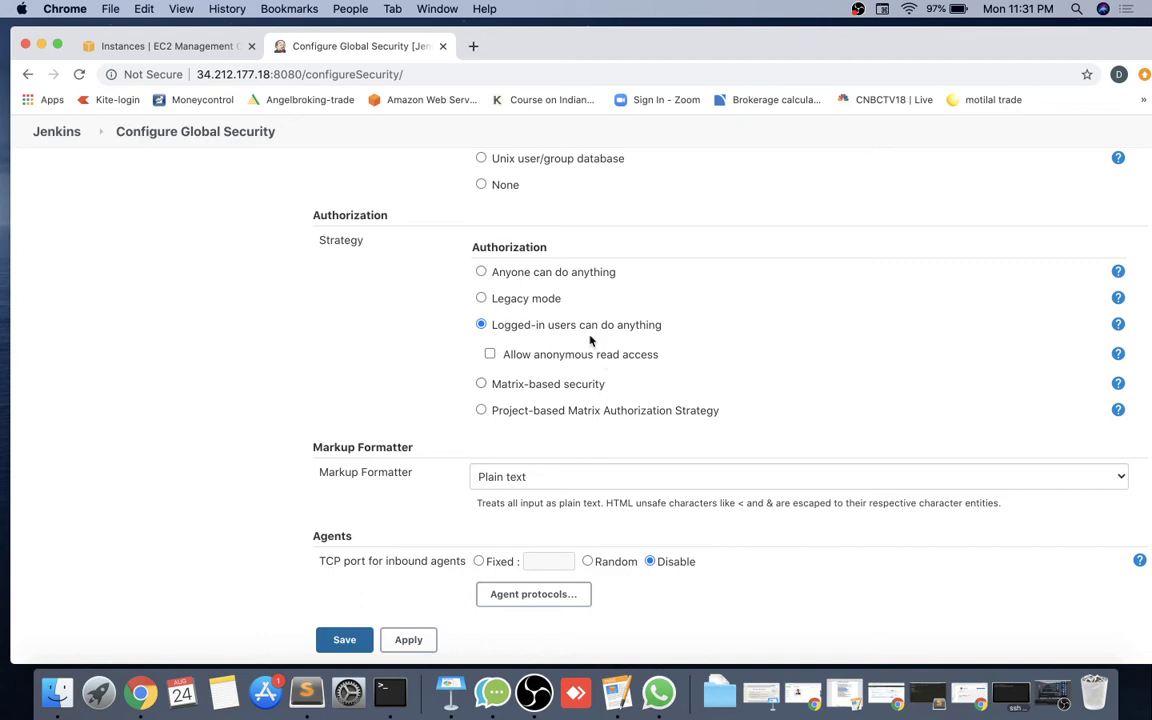
{"action": "left_click_drag", "start_coordinate": [668, 330], "coordinate": [480, 325]}
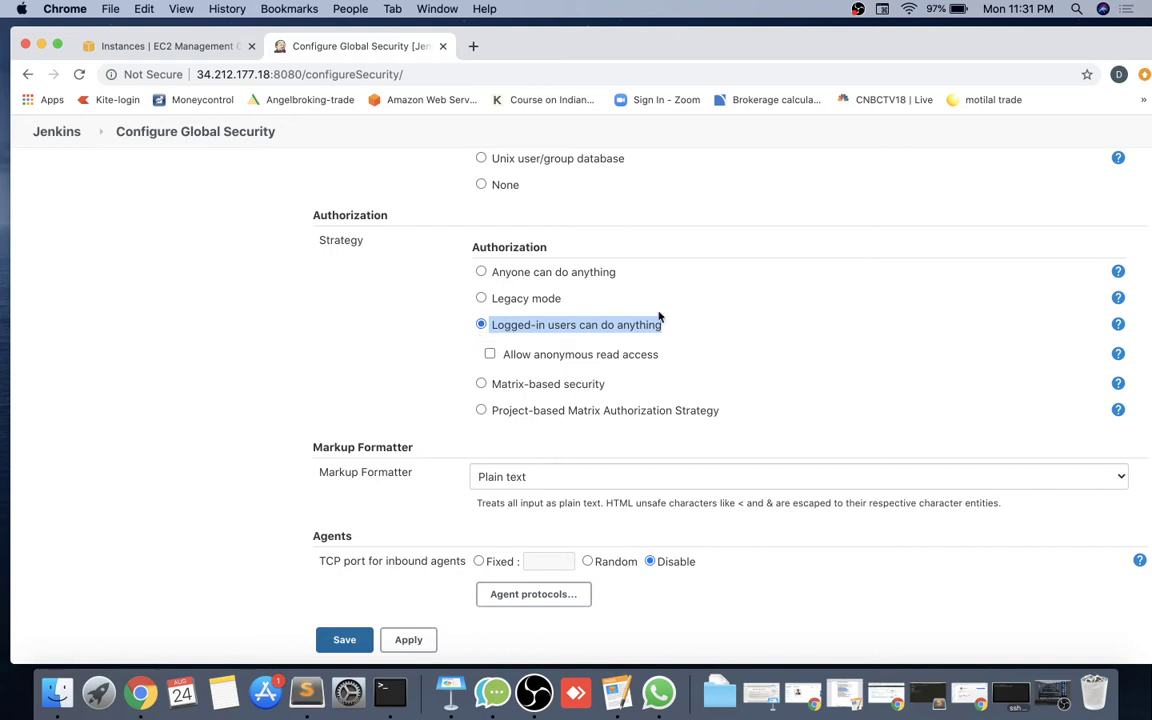
{"action": "left_click", "coordinate": [719, 331]}
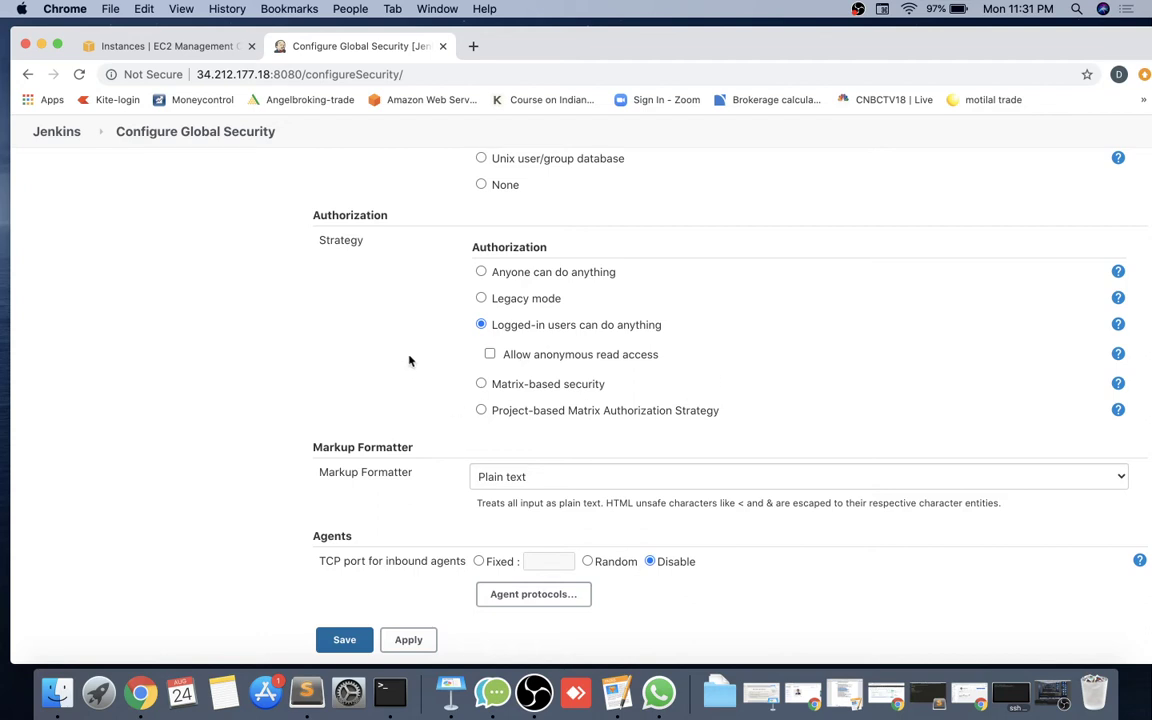
{"action": "scroll", "coordinate": [409, 361], "scroll_direction": "up", "scroll_amount": 1}
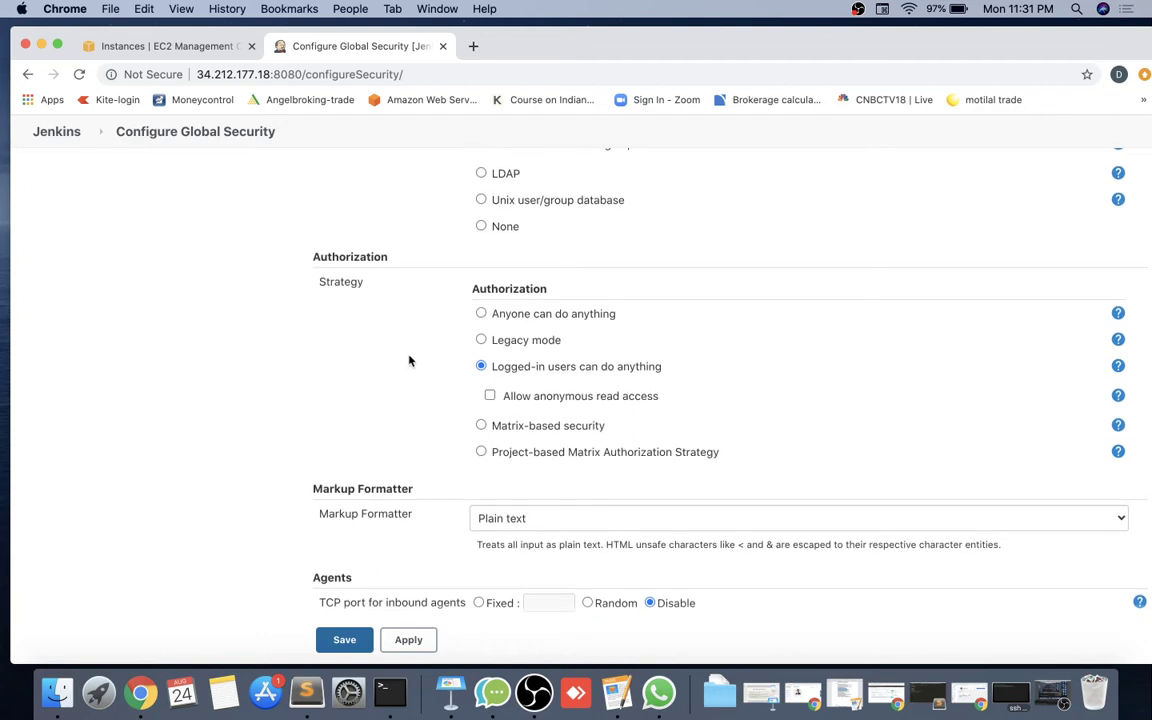
{"action": "scroll", "coordinate": [409, 361], "scroll_direction": "up", "scroll_amount": 1}
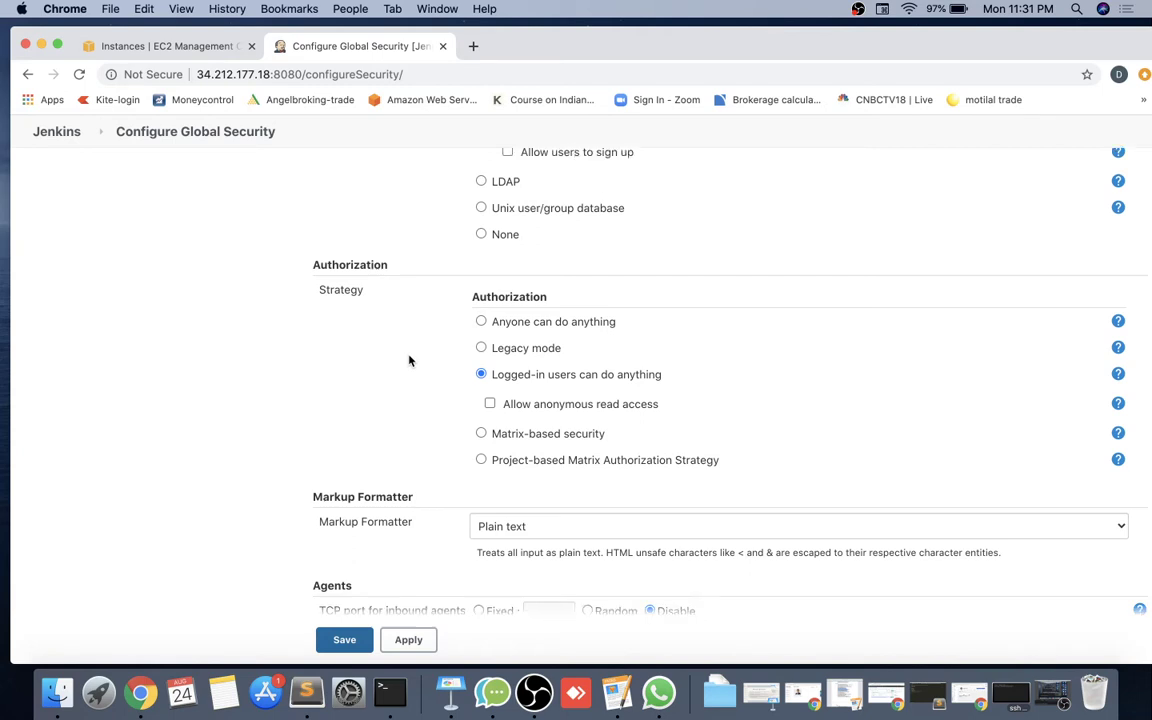
{"action": "scroll", "coordinate": [409, 361], "scroll_direction": "down", "scroll_amount": 1}
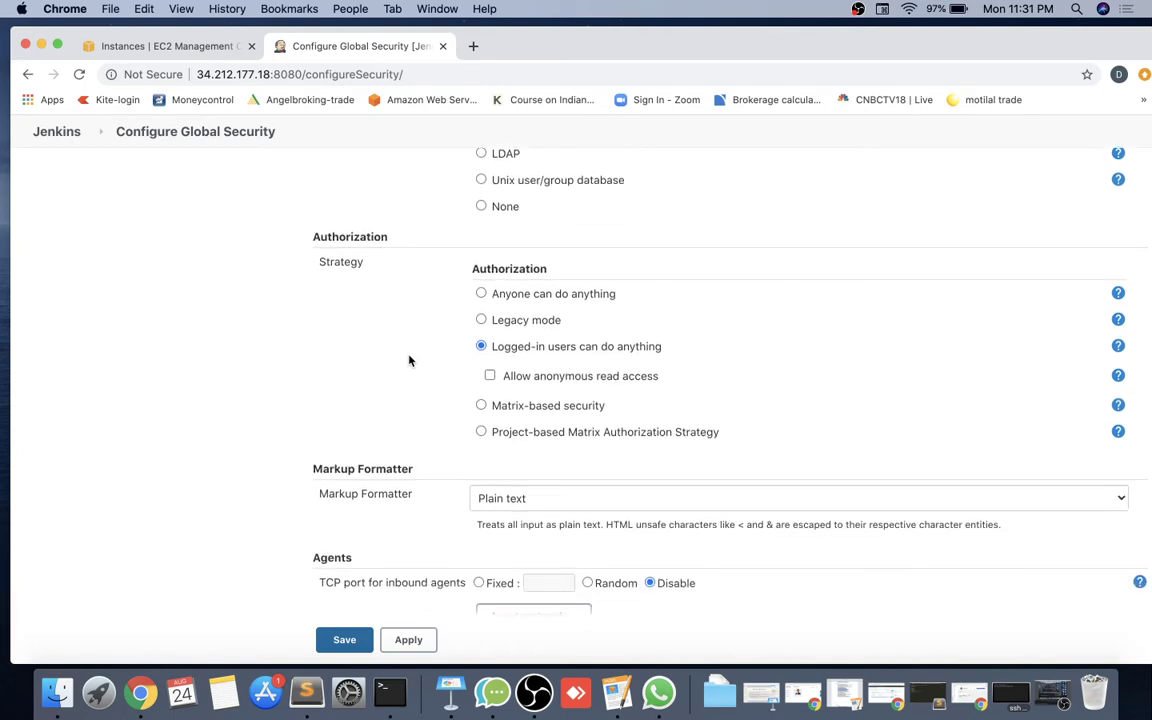
{"action": "scroll", "coordinate": [409, 361], "scroll_direction": "up", "scroll_amount": 7}
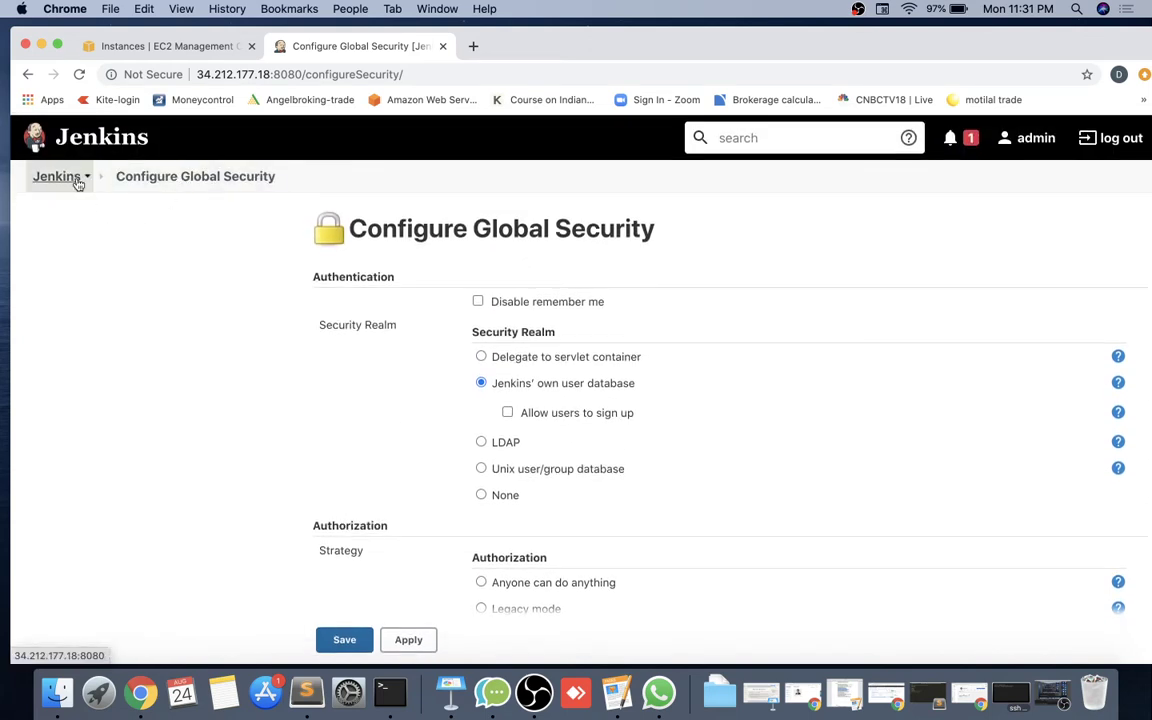
Filter available plugins for 'role' and download Role-based Authorization Strategy to install after restart.
{"action": "left_click", "coordinate": [76, 180]}
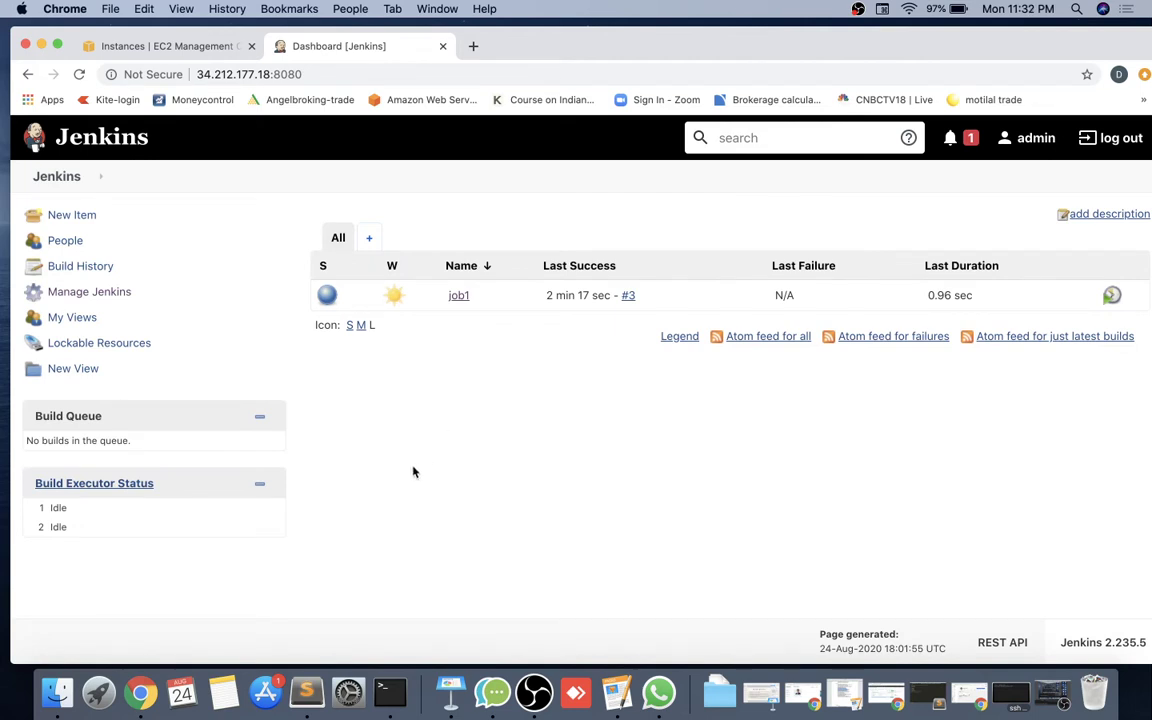
{"action": "left_click", "coordinate": [88, 293]}
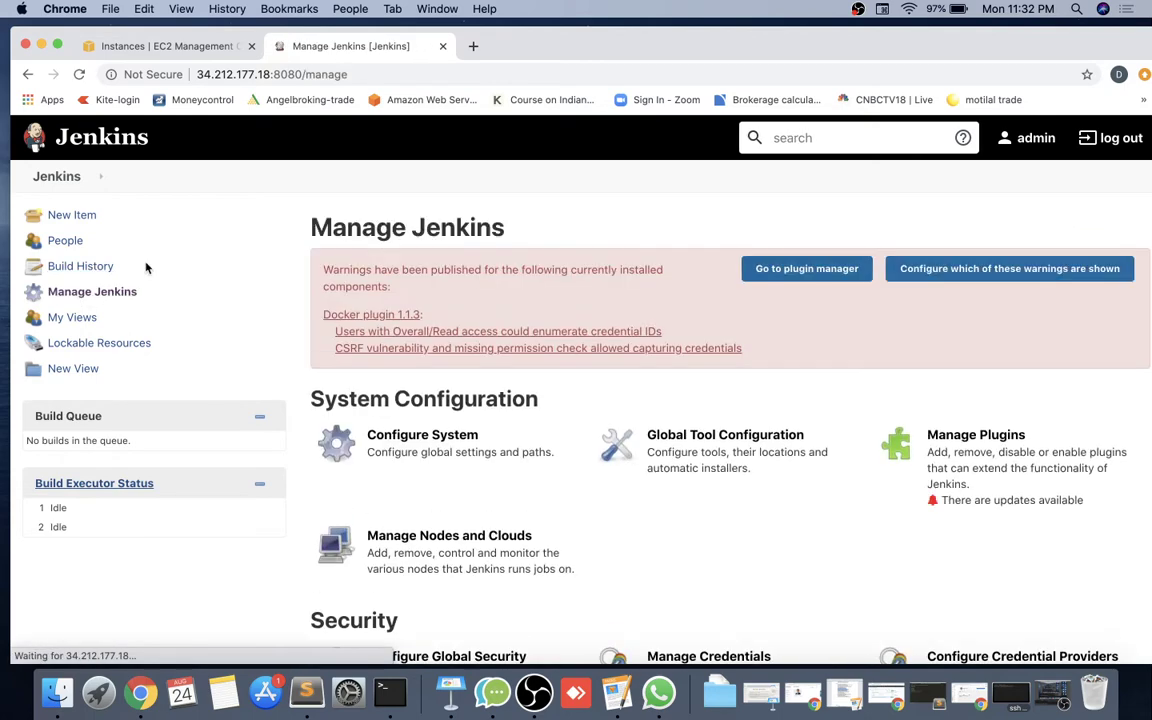
{"action": "left_click", "coordinate": [979, 443]}
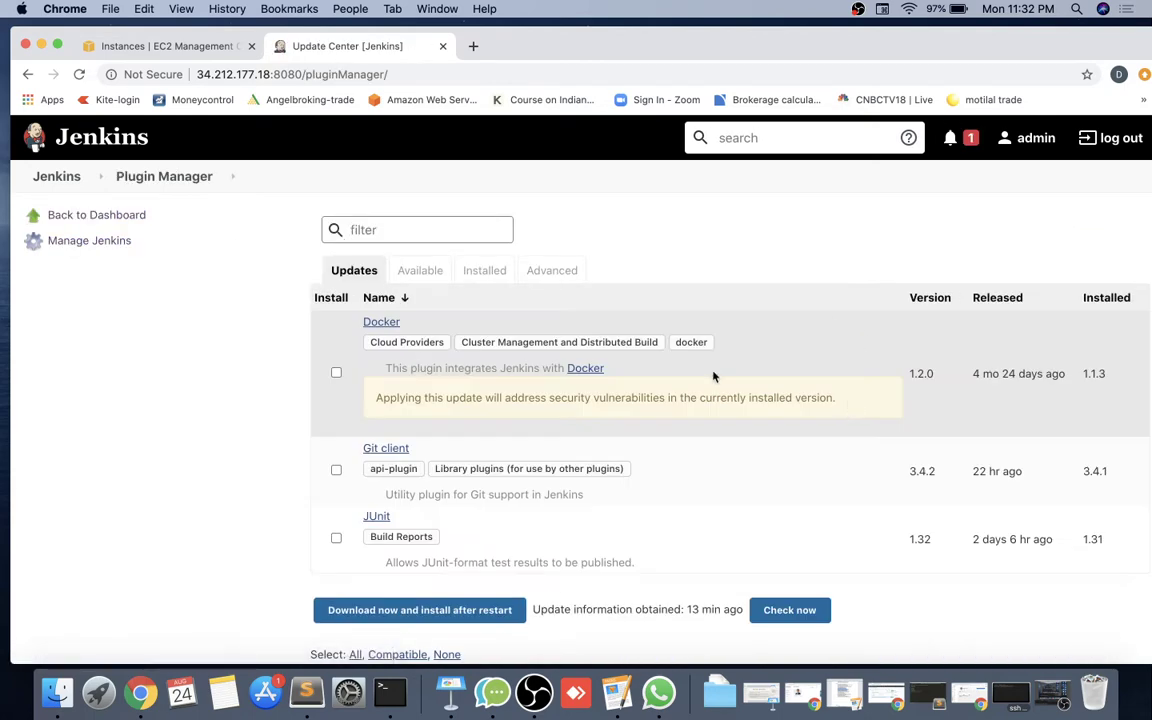
{"action": "left_click", "coordinate": [420, 270]}
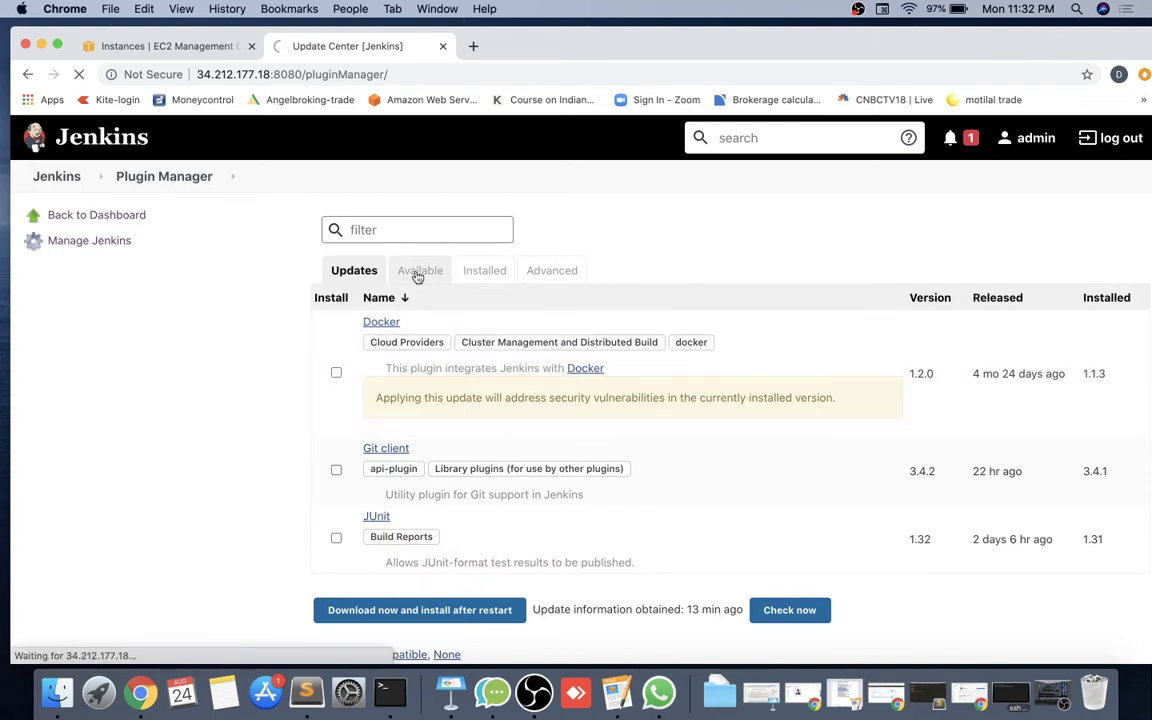
{"action": "left_click", "coordinate": [408, 234]}
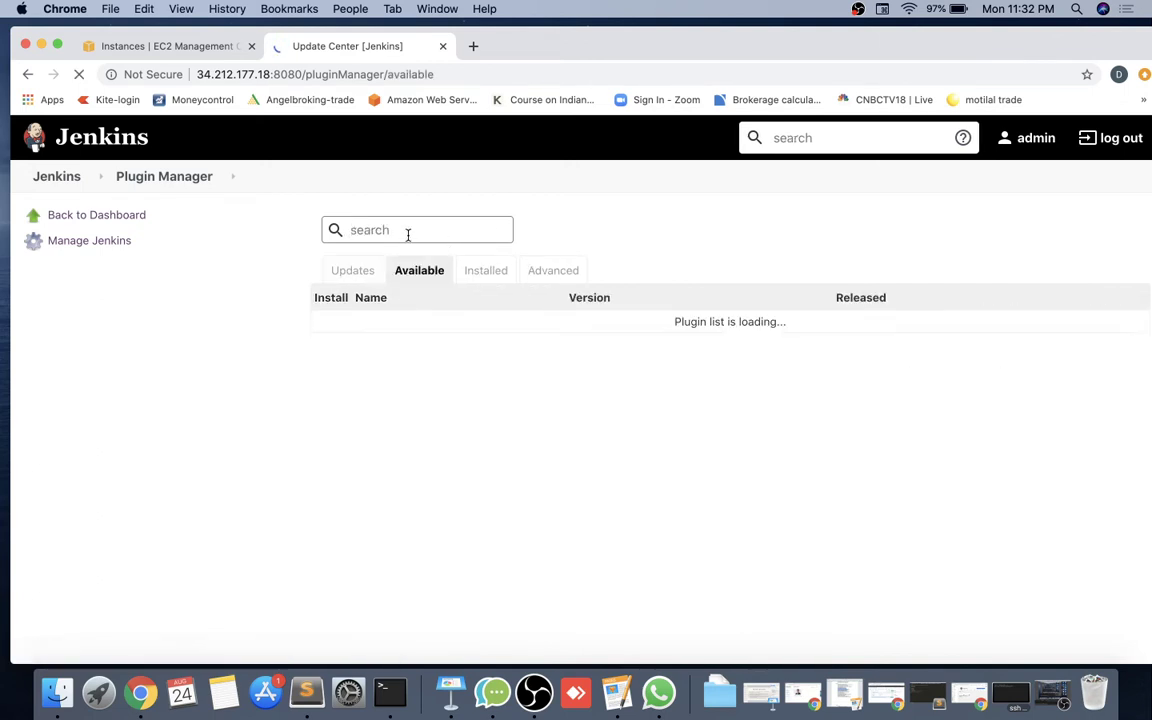
{"action": "type", "text": "role"}
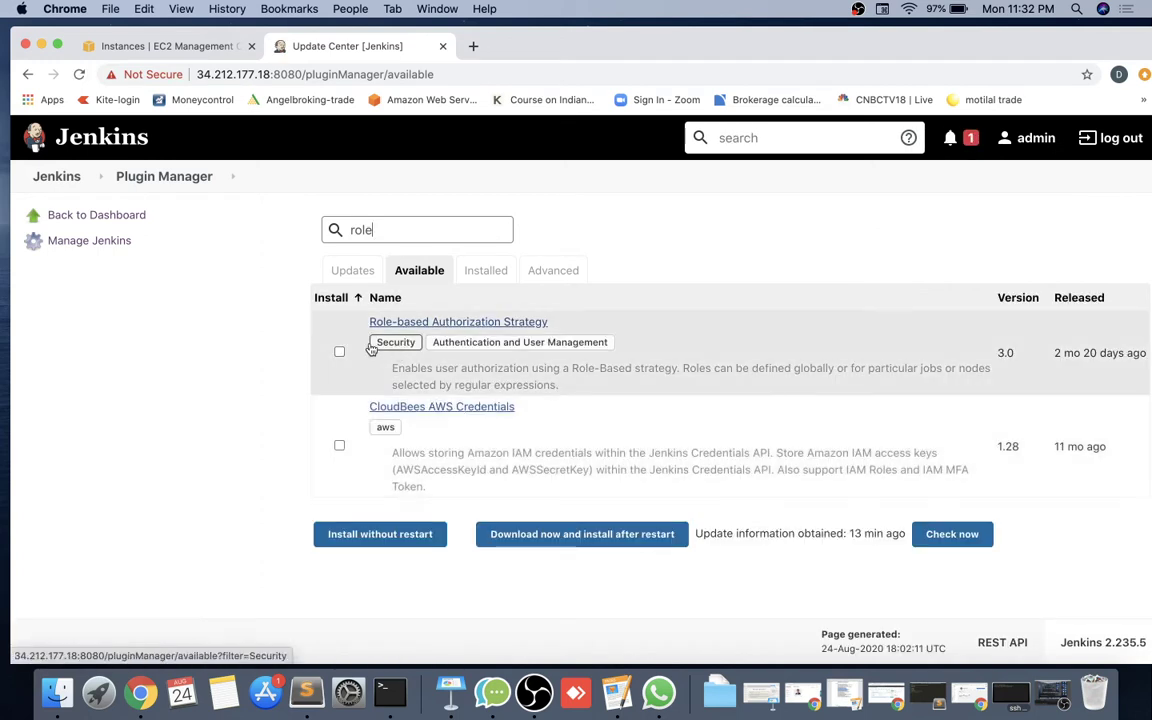
{"action": "left_click", "coordinate": [340, 352]}
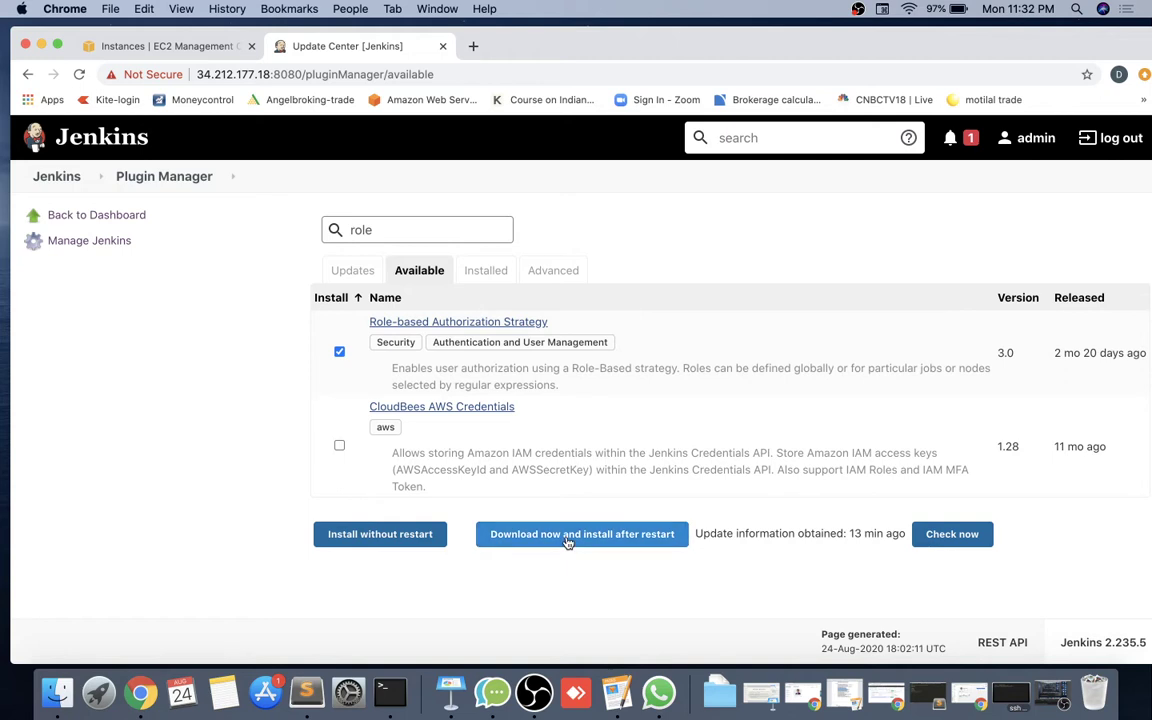
{"action": "left_click", "coordinate": [568, 540]}
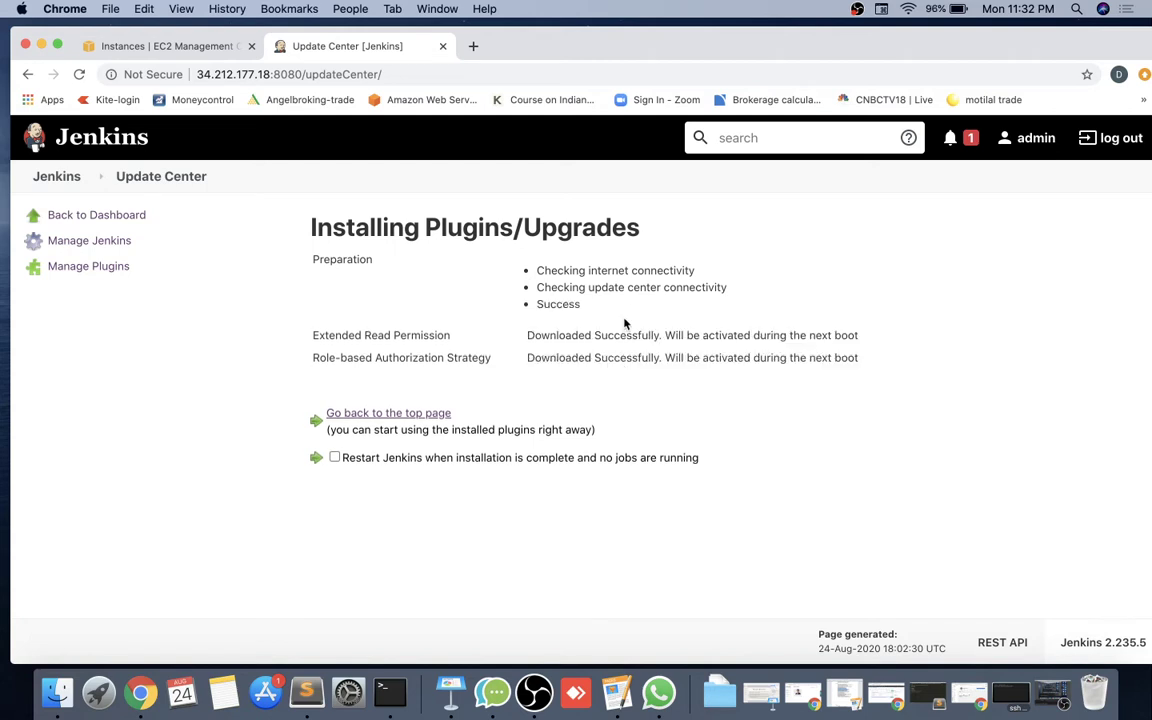
Enable 'Restart Jenkins when installation is complete and no jobs are running'.
{"action": "left_click", "coordinate": [335, 458]}
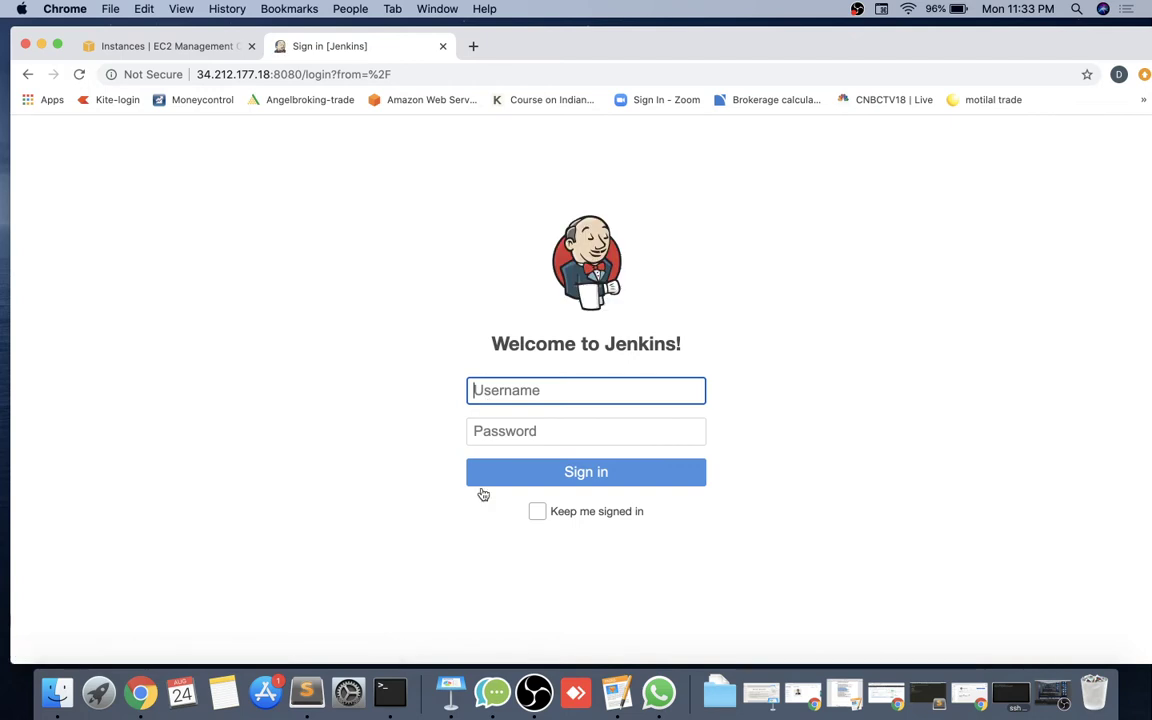
{"action": "left_click", "coordinate": [635, 391]}
{"action": "type", "text": "adm"}
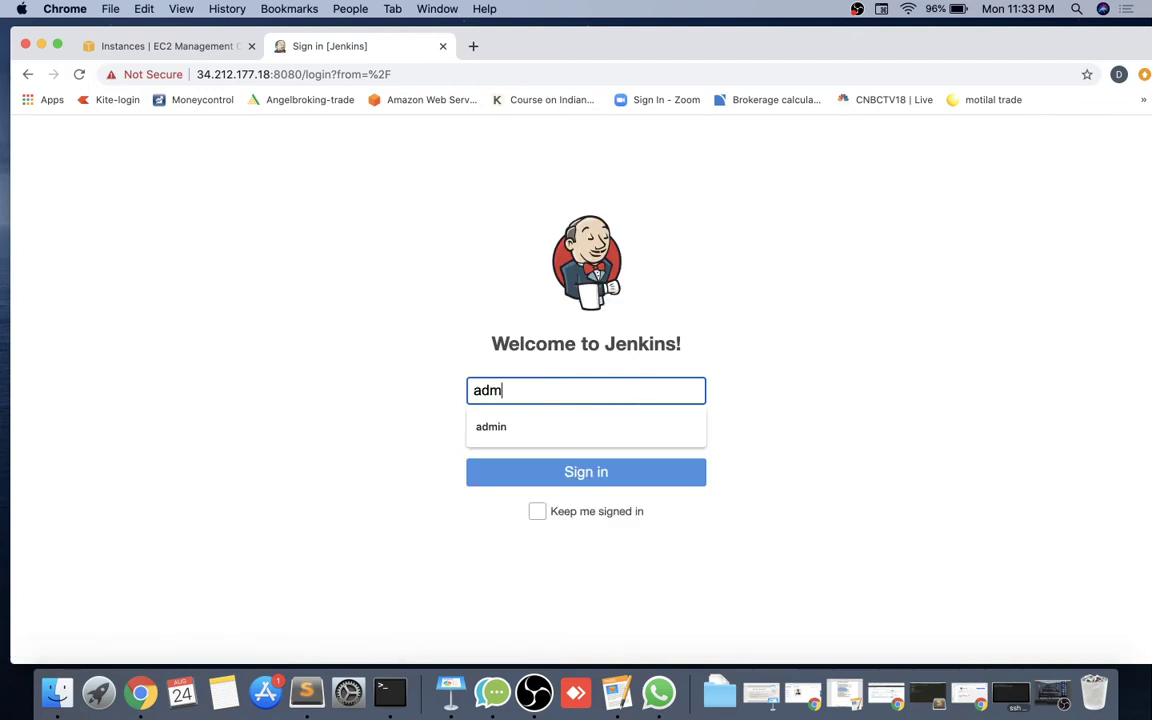
{"action": "type", "text": "in"}
{"action": "key", "text": "Tab"}
{"action": "type", "text": "admin"}
{"action": "key", "text": "Return"}
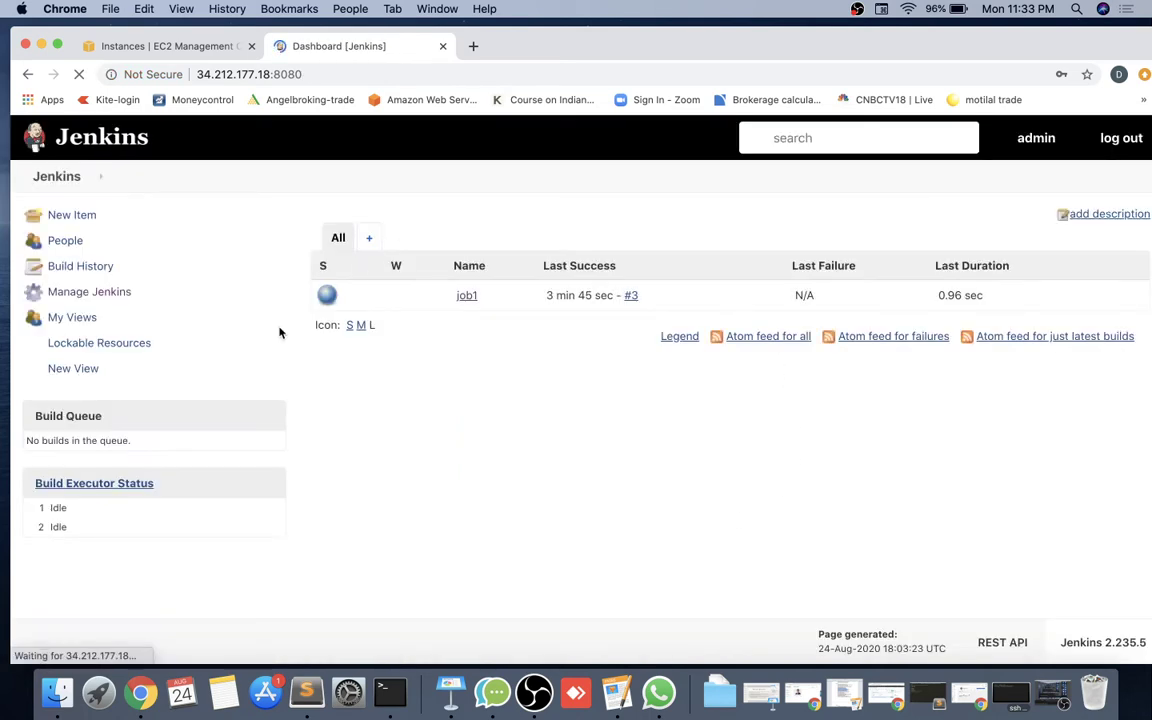
{"action": "left_click", "coordinate": [68, 293]}
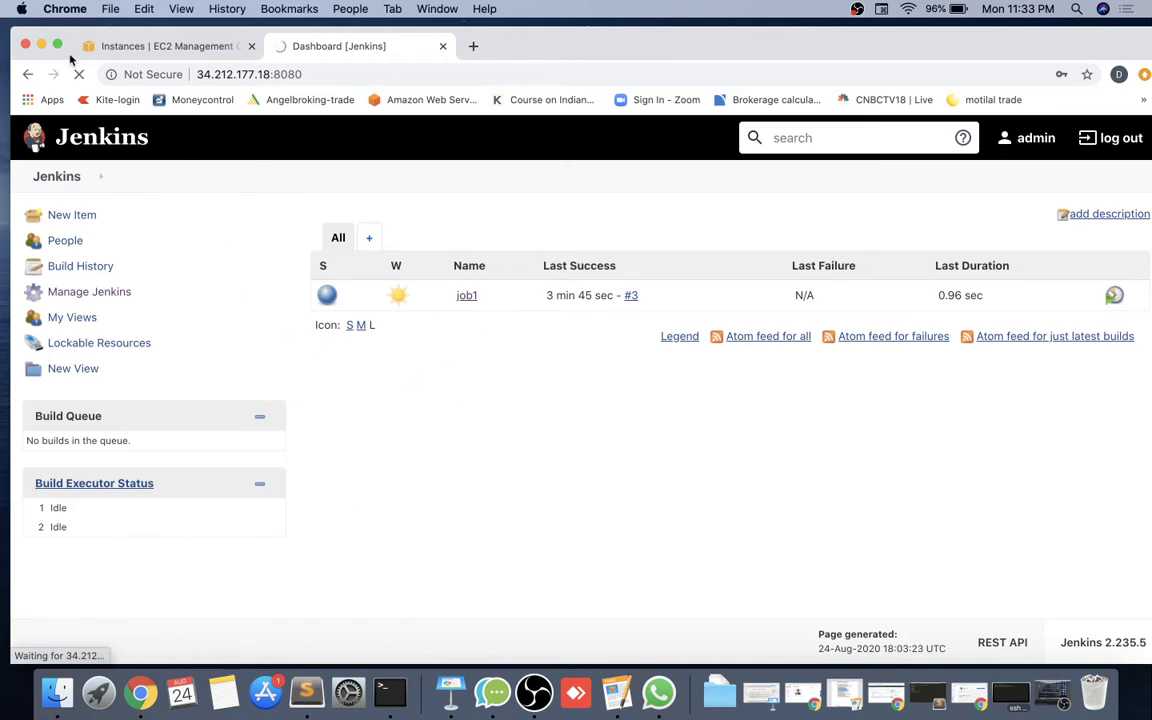
Reload the stalled Jenkins dashboard, retry Manage Jenkins, then close the unresponsive Jenkins tab.
{"action": "left_click", "coordinate": [80, 76]}
{"action": "left_click", "coordinate": [80, 76]}
{"action": "left_click", "coordinate": [324, 75]}
{"action": "key", "text": "Return"}
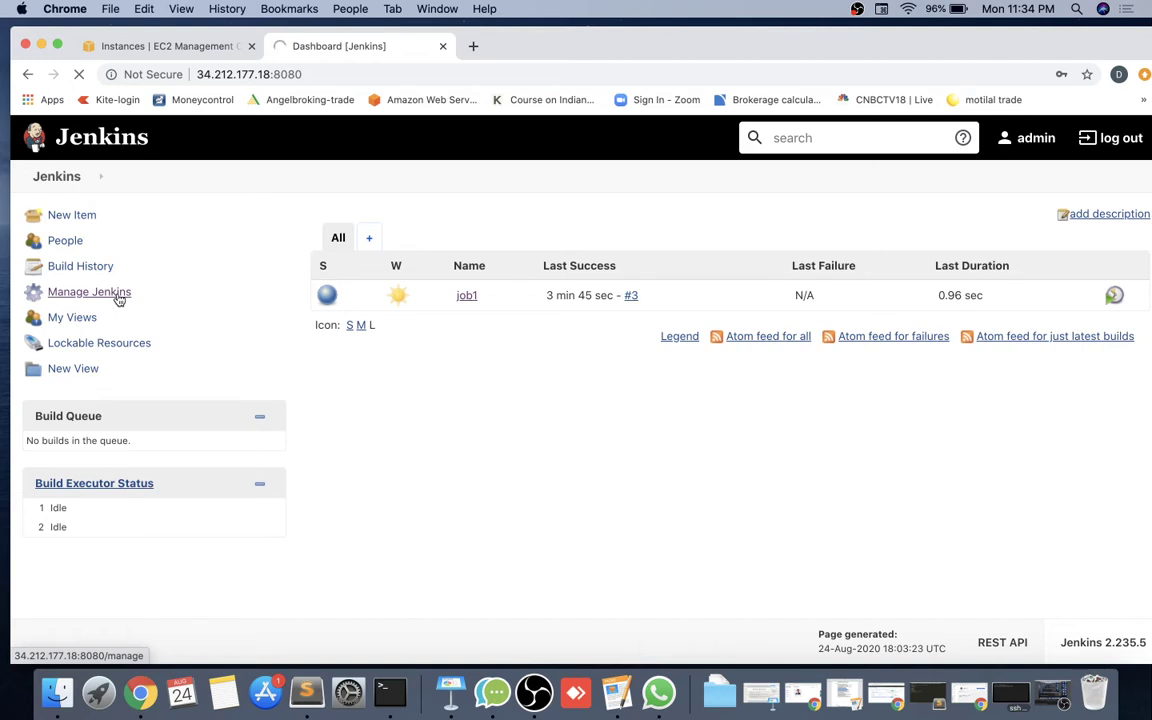
{"action": "left_click", "coordinate": [112, 300]}
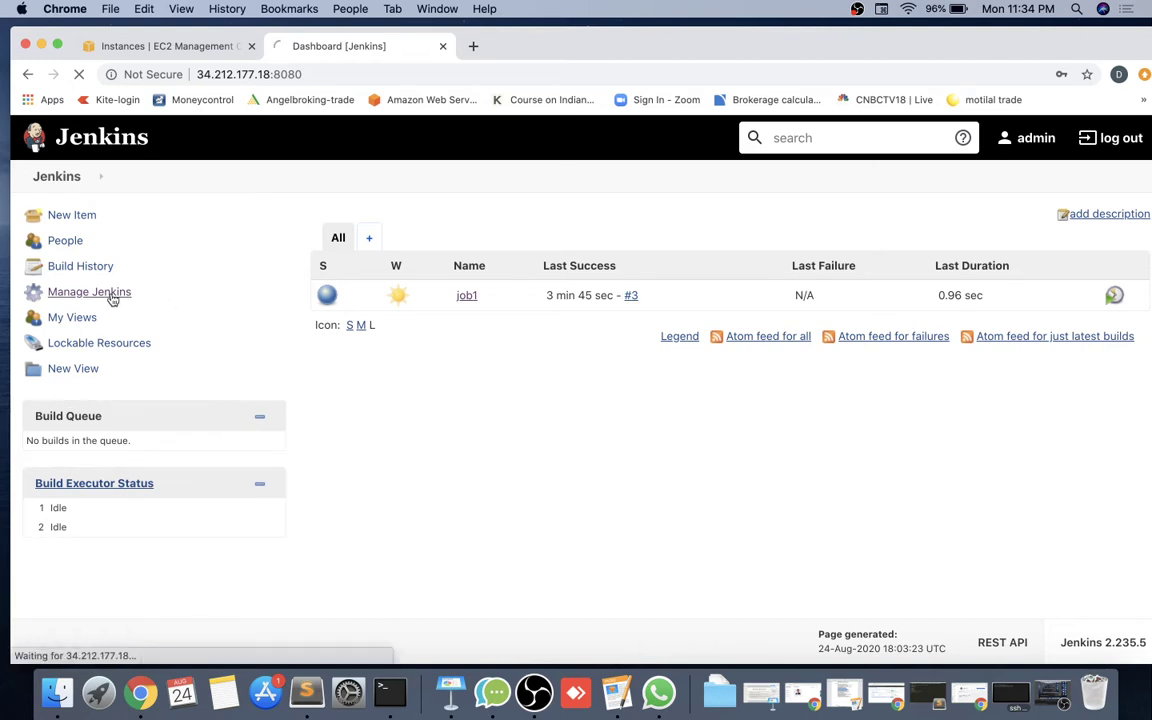
{"action": "left_click", "coordinate": [446, 46]}
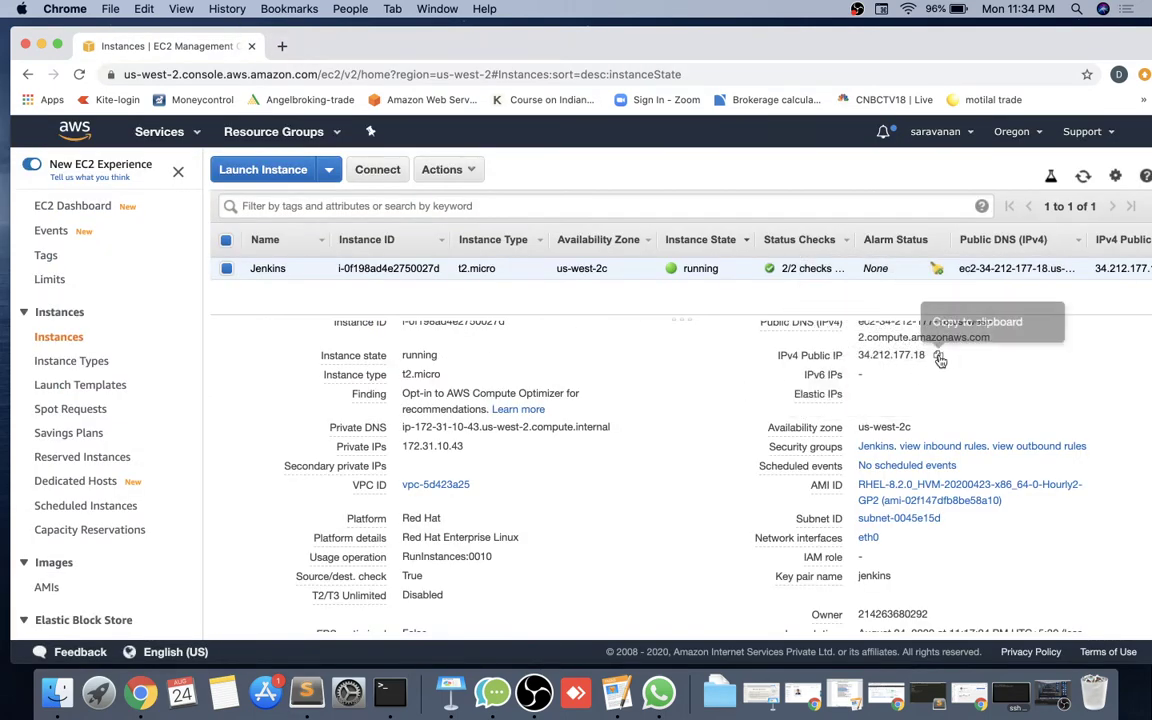
Load 34.212.177.18:8080 in a new tab using the copied public IP, then return to Terminal.
{"action": "left_click", "coordinate": [938, 355]}
{"action": "left_click", "coordinate": [281, 46]}
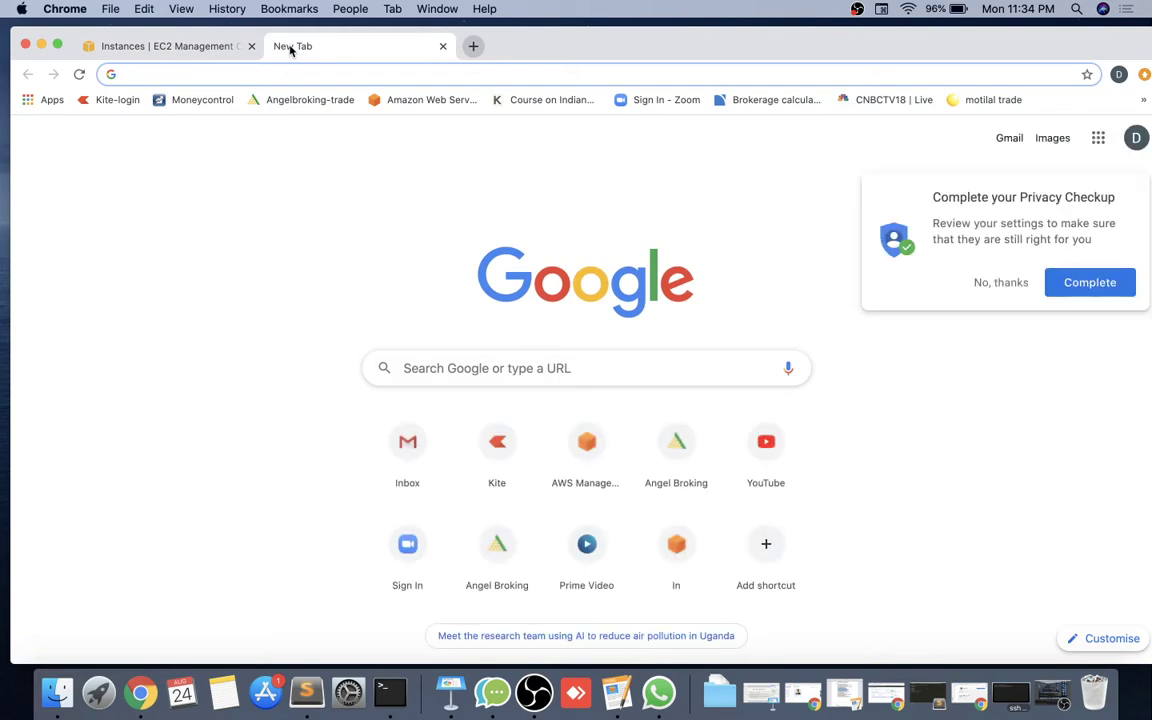
{"action": "key", "text": "super+v"}
{"action": "type", "text": ":8080"}
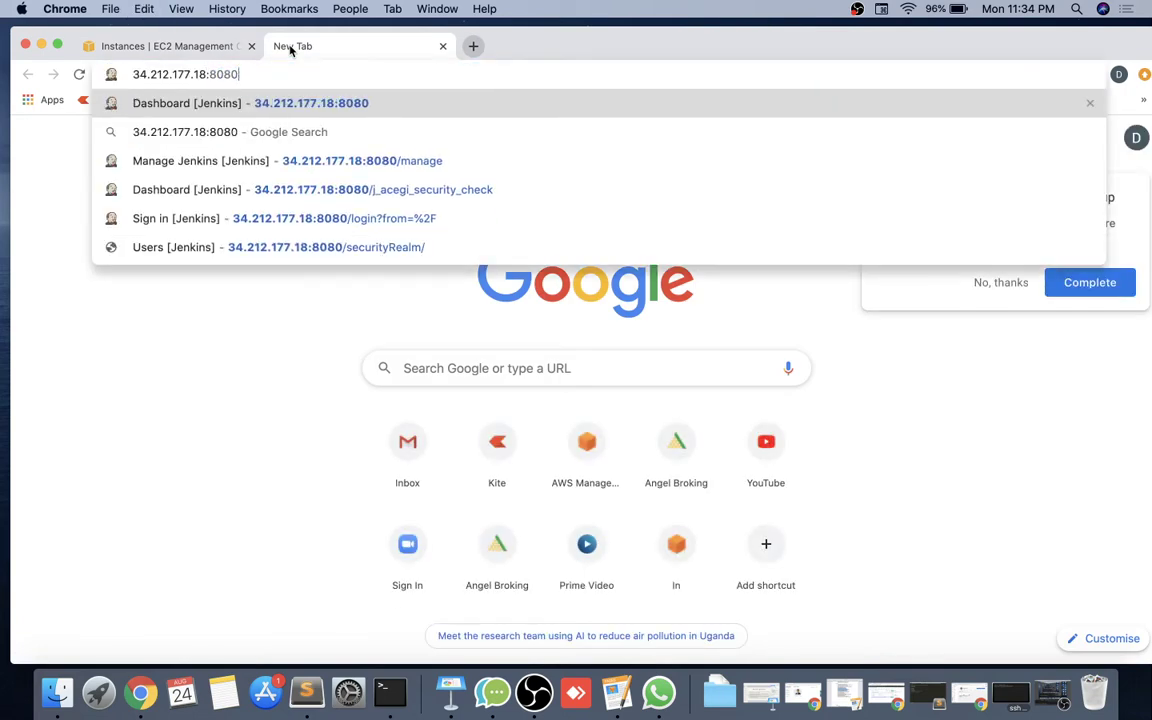
{"action": "key", "text": "Return"}
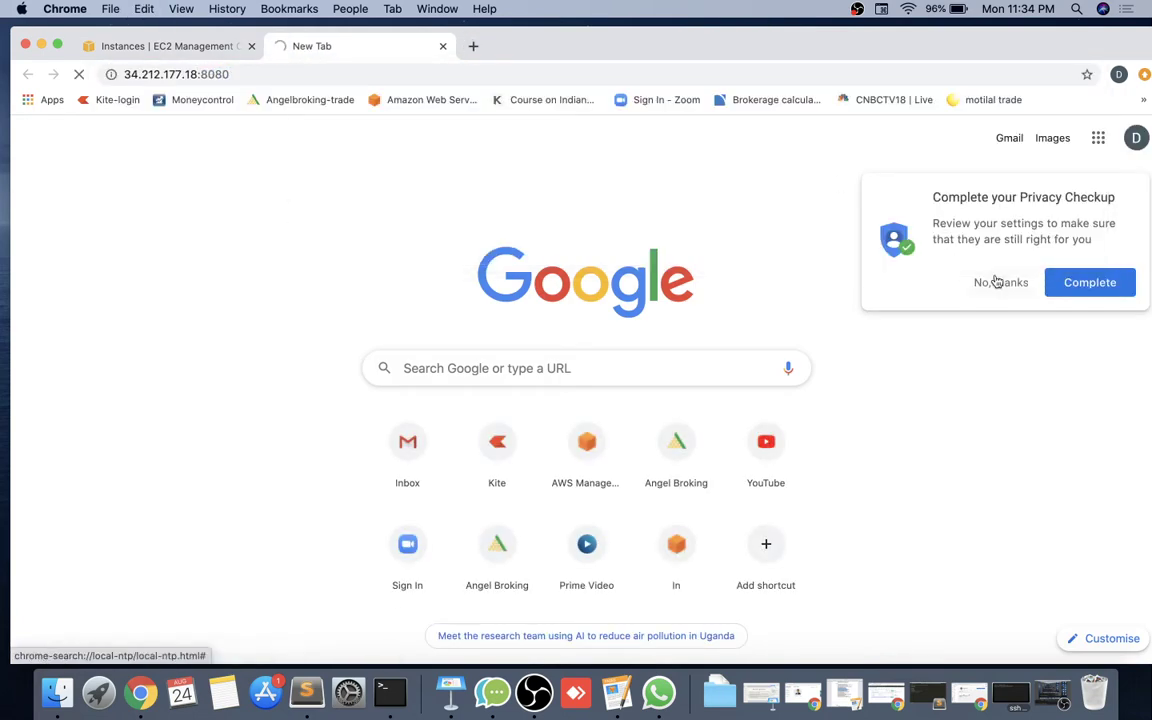
{"action": "left_click", "coordinate": [997, 282]}
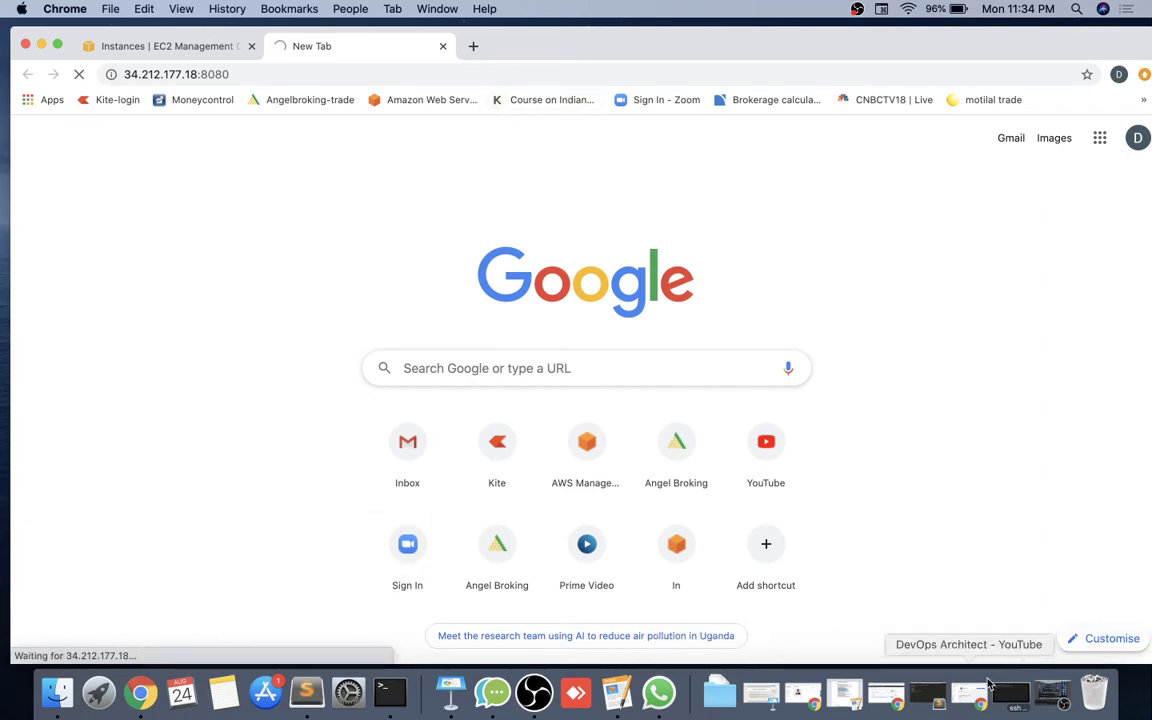
{"action": "left_click", "coordinate": [1012, 695]}
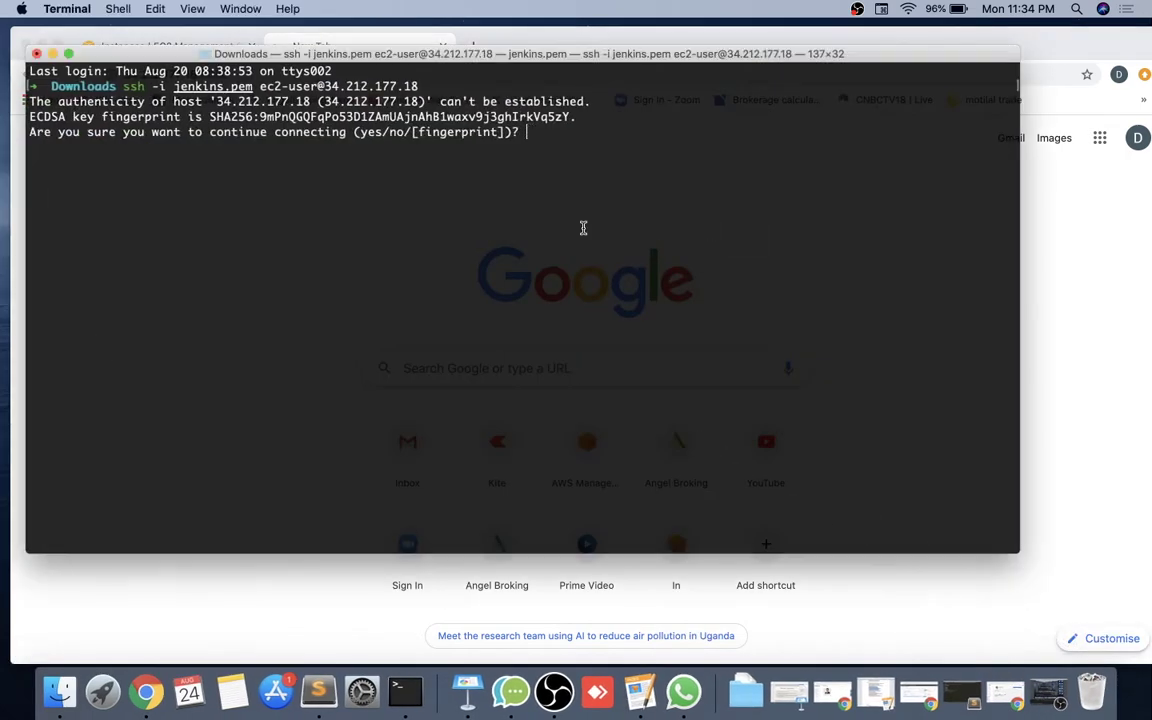
Accept the server's host key with 'yes' and rerun the ssh connection.
{"action": "type", "text": "yes"}
{"action": "key", "text": "Return"}
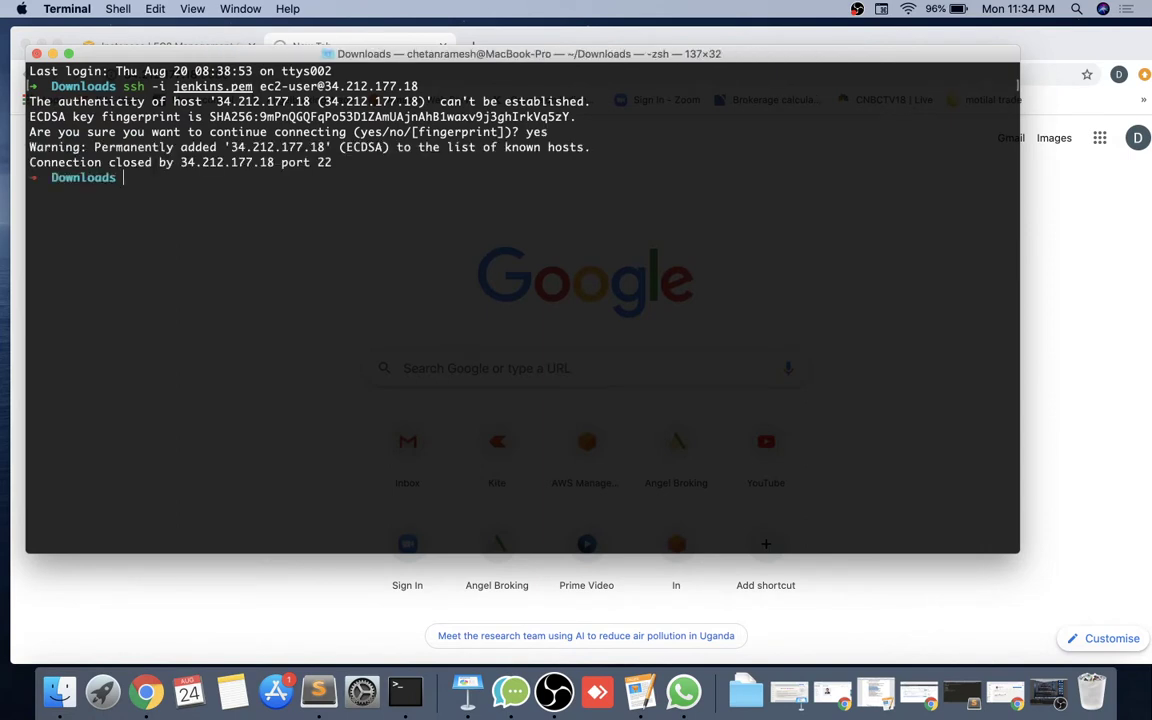
{"action": "key", "text": "Up"}
{"action": "key", "text": "Return"}
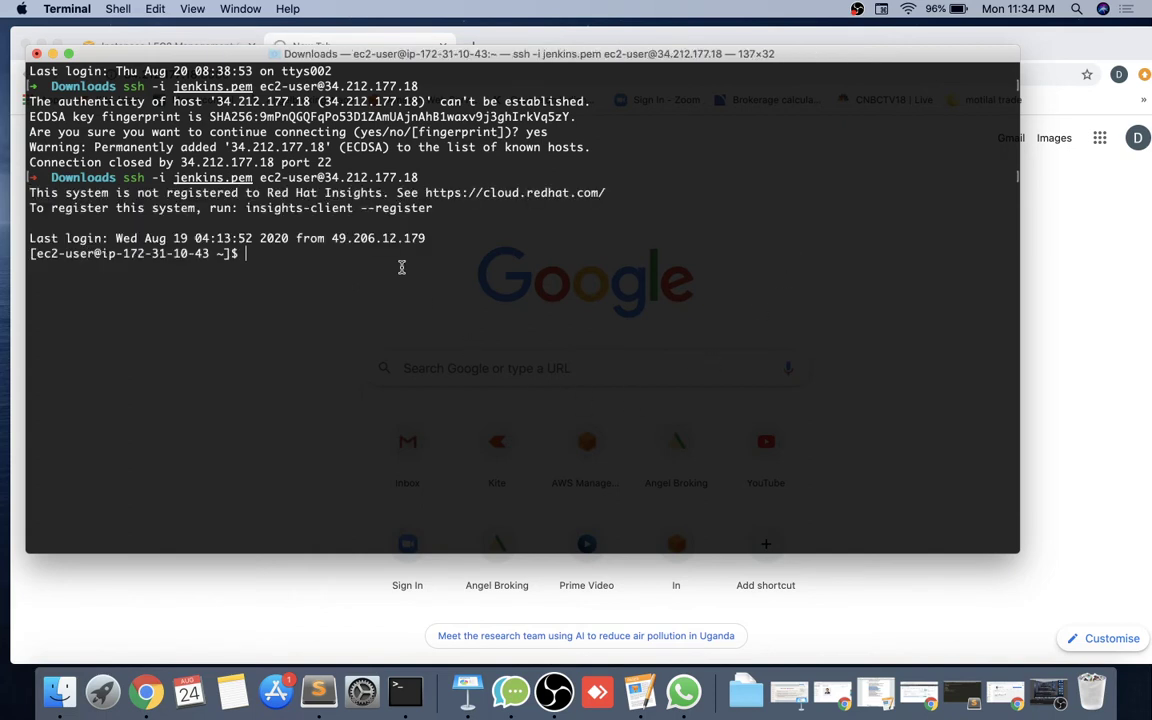
Become root with sudo -i and check that systemctl status jenkins shows active (running).
{"action": "type", "text": "sudo -i"}
{"action": "key", "text": "Return"}
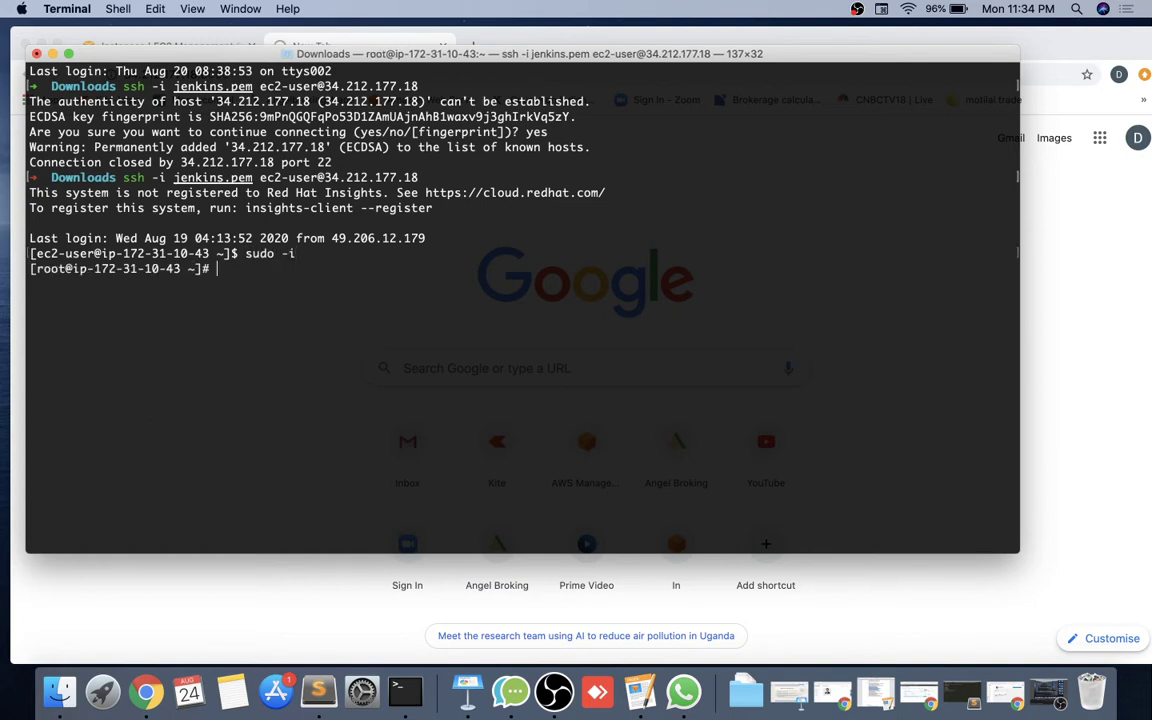
{"action": "type", "text": "systemctl status jenkins"}
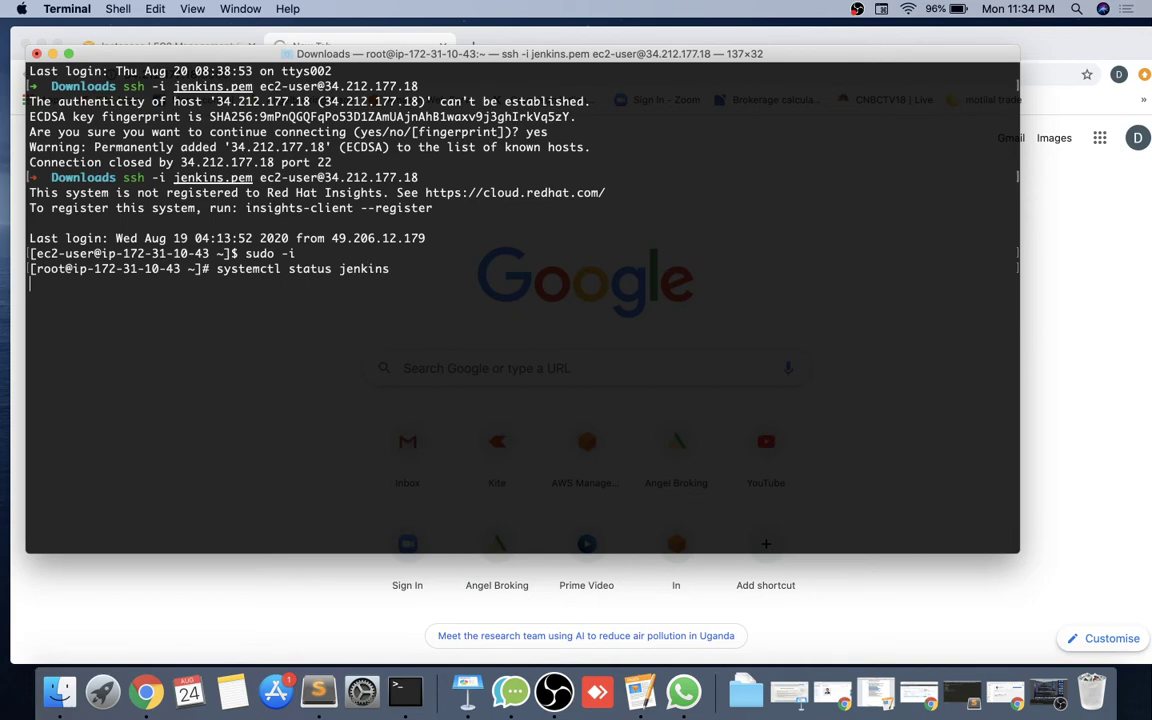
{"action": "key", "text": "Return"}
{"action": "key", "text": "q"}
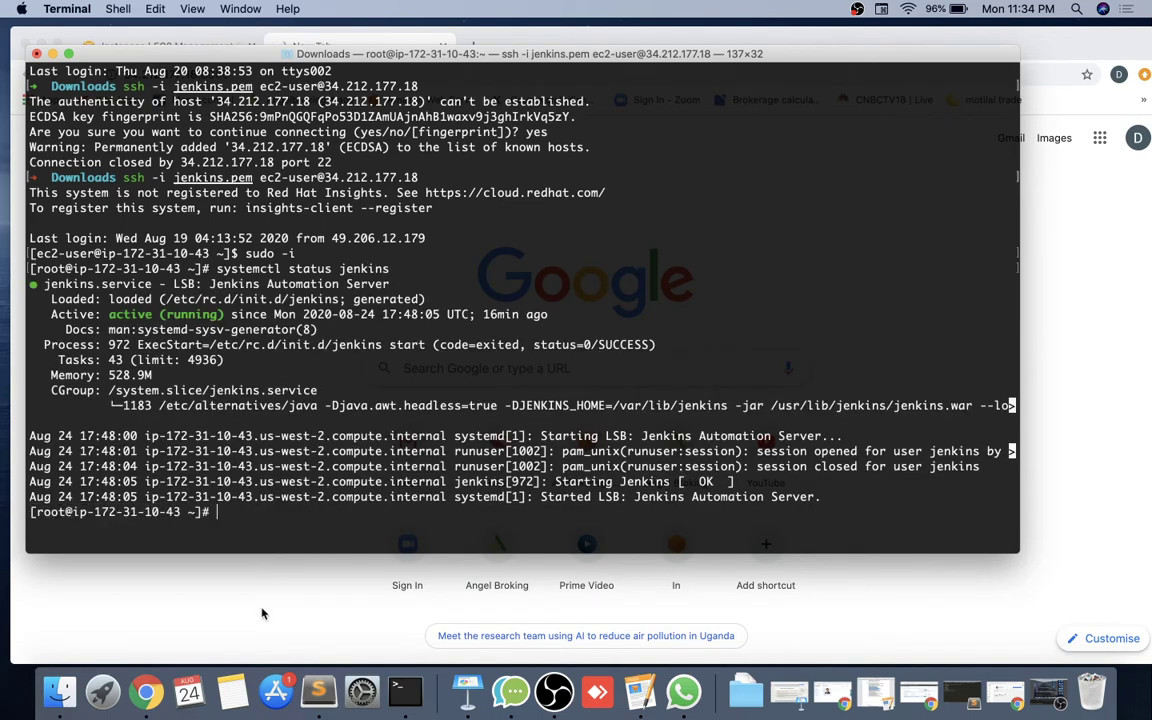
Retry loading the Jenkins tab, close the stalled tab, and bring Terminal back.
{"action": "left_click", "coordinate": [240, 560]}
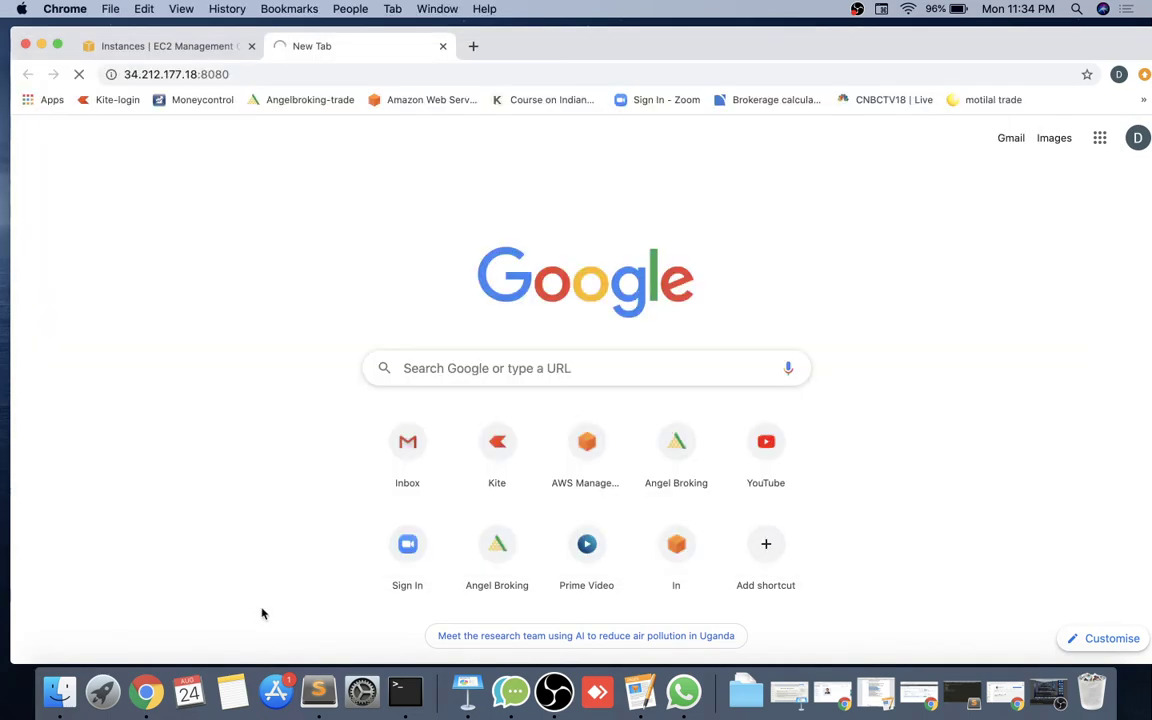
{"action": "left_click", "coordinate": [267, 75]}
{"action": "key", "text": "Return"}
{"action": "left_click", "coordinate": [442, 46]}
{"action": "left_click", "coordinate": [405, 692]}
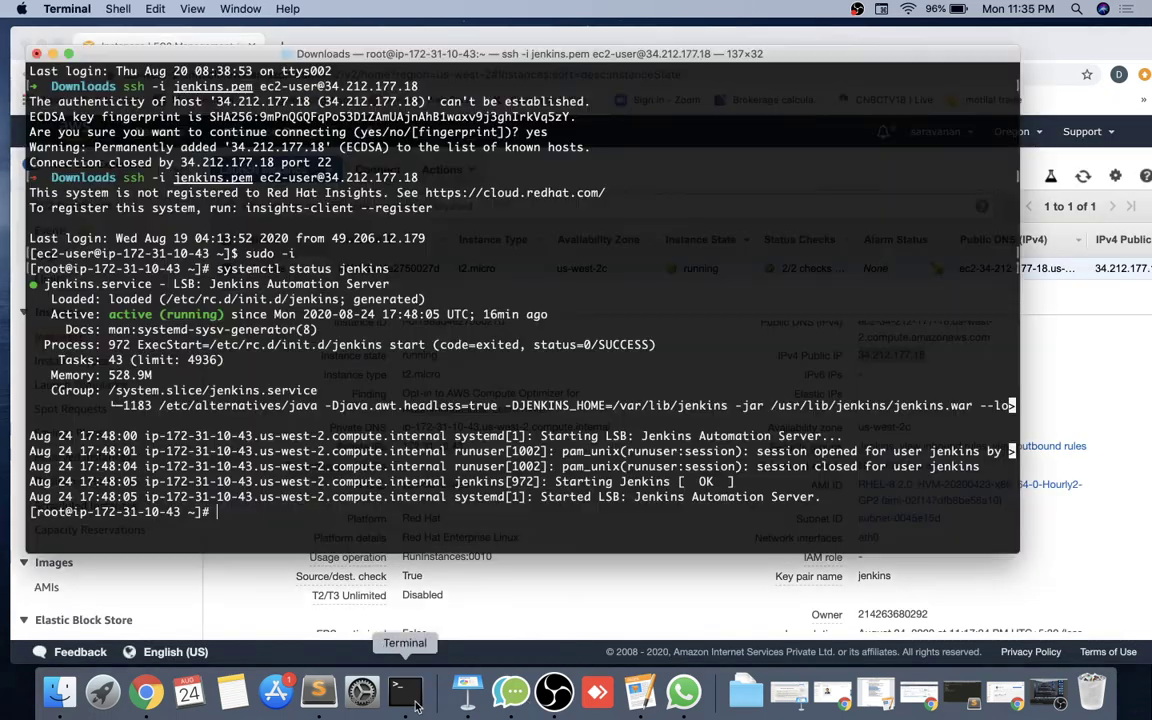
Clear the terminal and run systemctl restart jenkins.
{"action": "type", "text": "clear"}
{"action": "key", "text": "Return"}
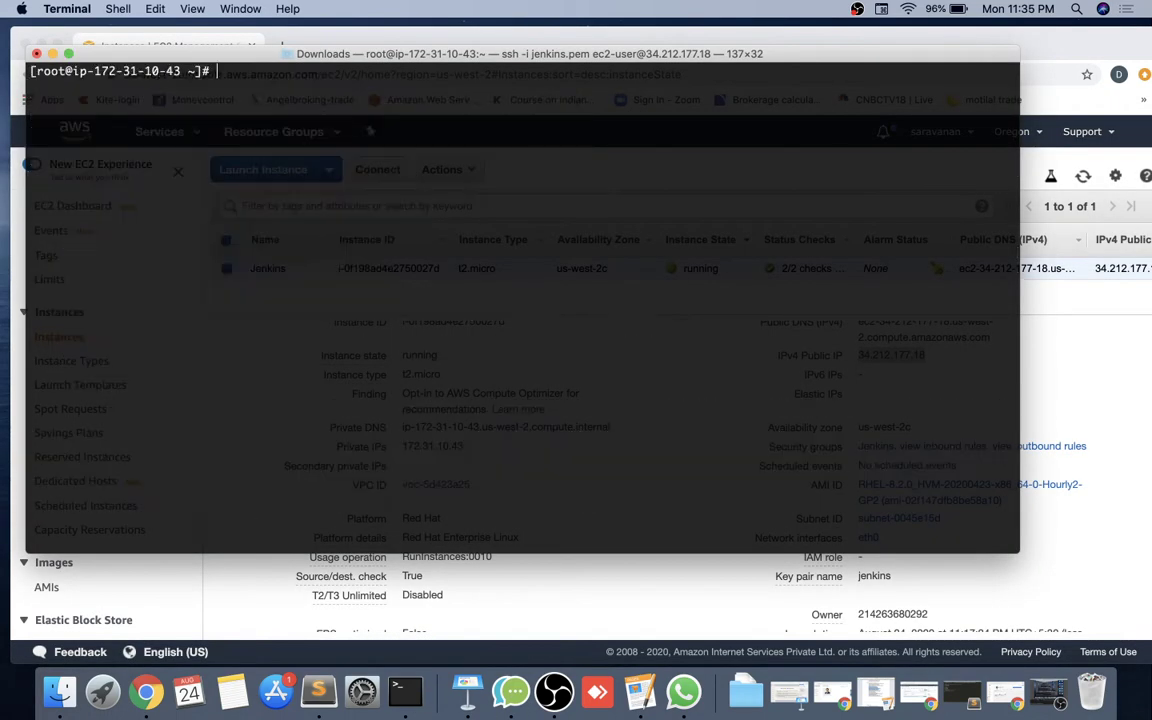
{"action": "type", "text": "syte"}
{"action": "key", "text": "BackSpace"}
{"action": "key", "text": "BackSpace"}
{"action": "type", "text": "stemc"}
{"action": "key", "text": "BackSpace"}
{"action": "key", "text": "BackSpace"}
{"action": "type", "text": "mctl stat"}
{"action": "key", "text": "BackSpace"}
{"action": "key", "text": "BackSpace"}
{"action": "key", "text": "BackSpace"}
{"action": "key", "text": "BackSpace"}
{"action": "type", "text": "restart"}
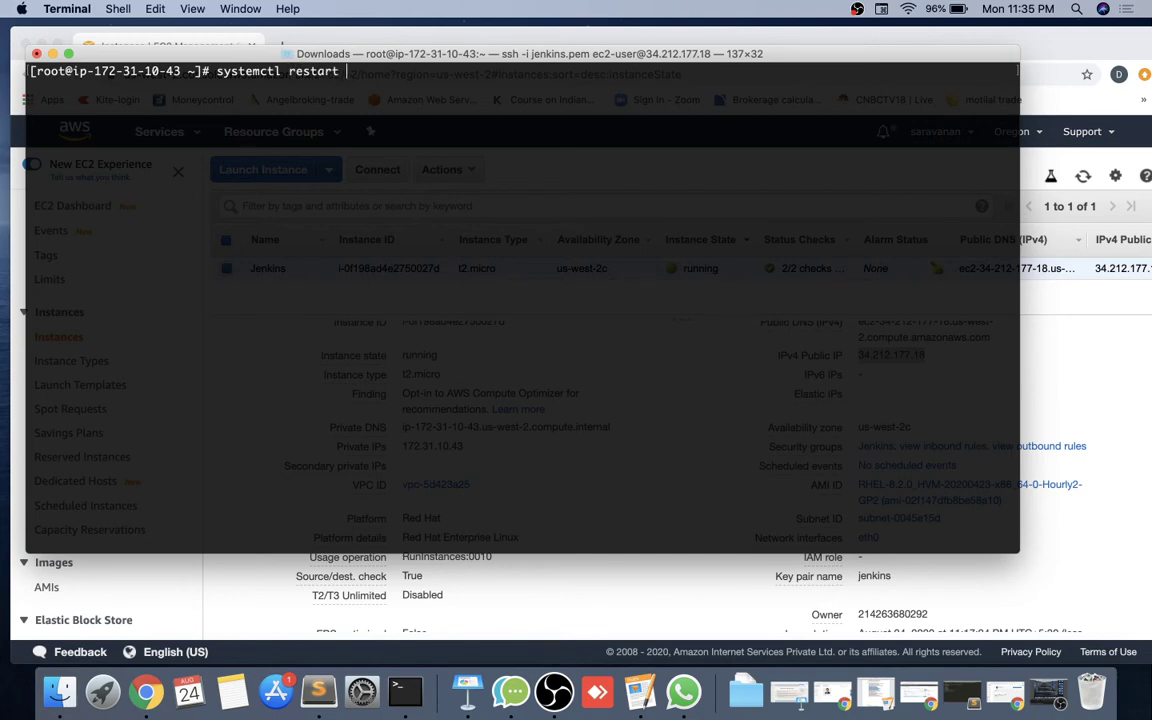
{"action": "type", "text": " jenkins"}
{"action": "key", "text": "Return"}
Confirm with systemctl status jenkins that the service is active (running) again.
{"action": "key", "text": "Up"}
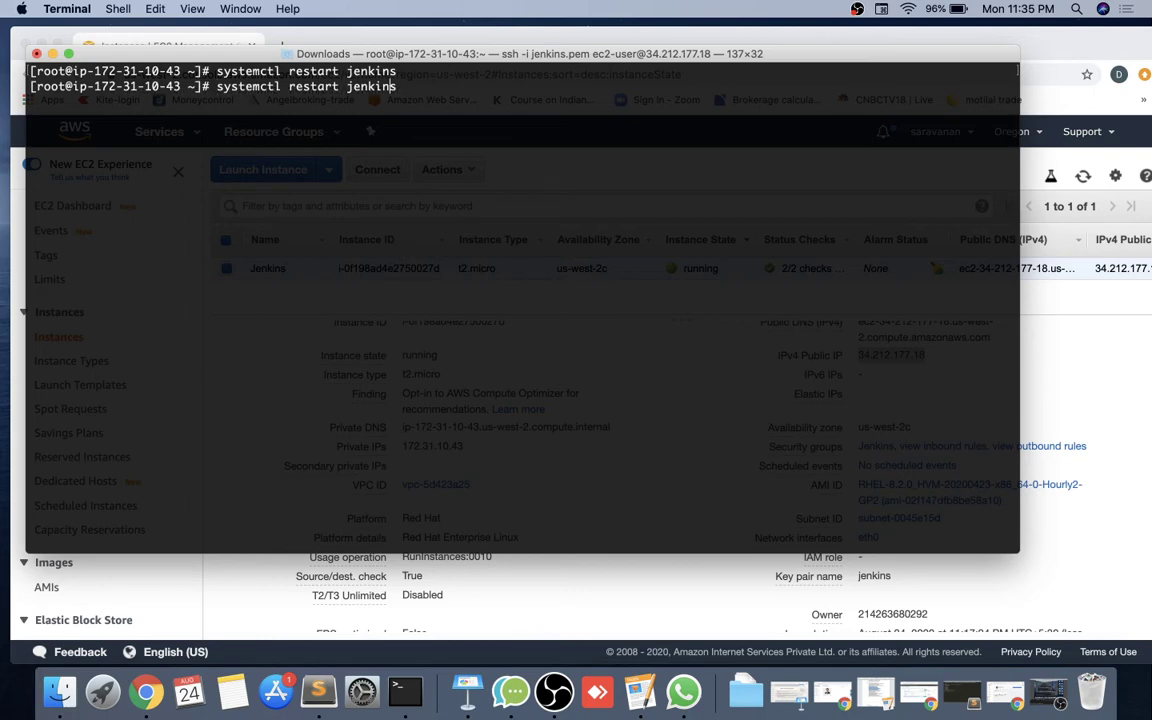
{"action": "key", "text": "BackSpace"}
{"action": "key", "text": "BackSpace"}
{"action": "key", "text": "BackSpace"}
{"action": "key", "text": "BackSpace"}
{"action": "key", "text": "BackSpace"}
{"action": "key", "text": "BackSpace"}
{"action": "key", "text": "BackSpace"}
{"action": "type", "text": "status"}
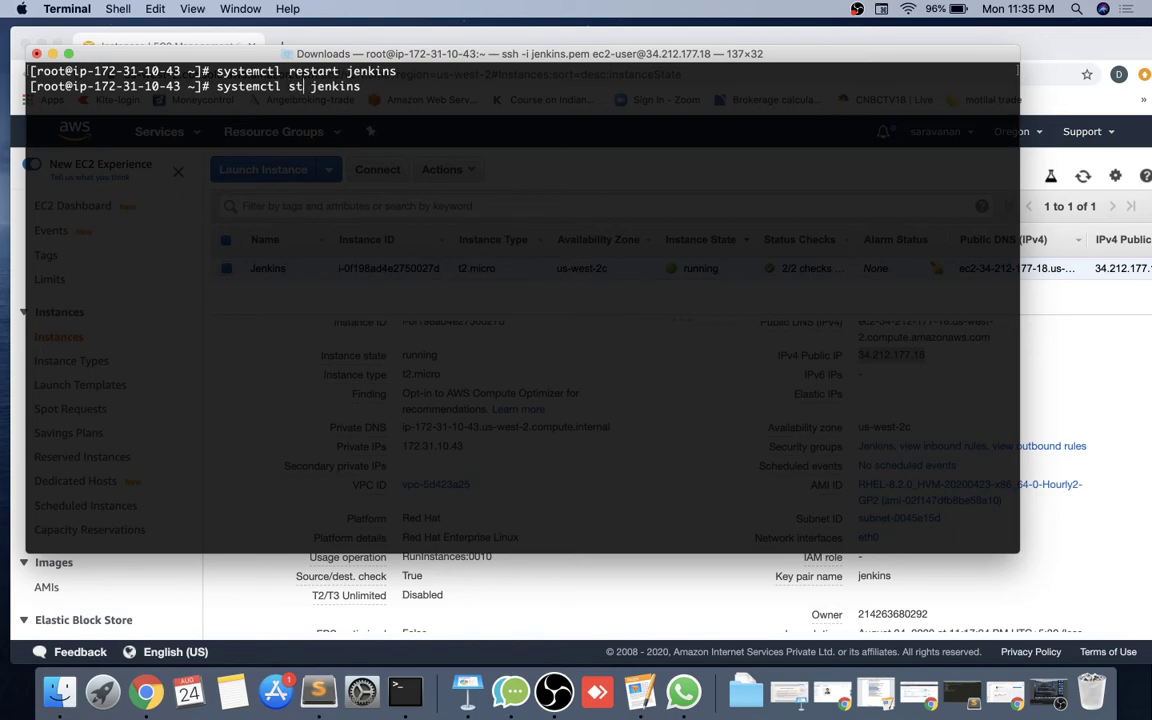
{"action": "key", "text": "Return"}
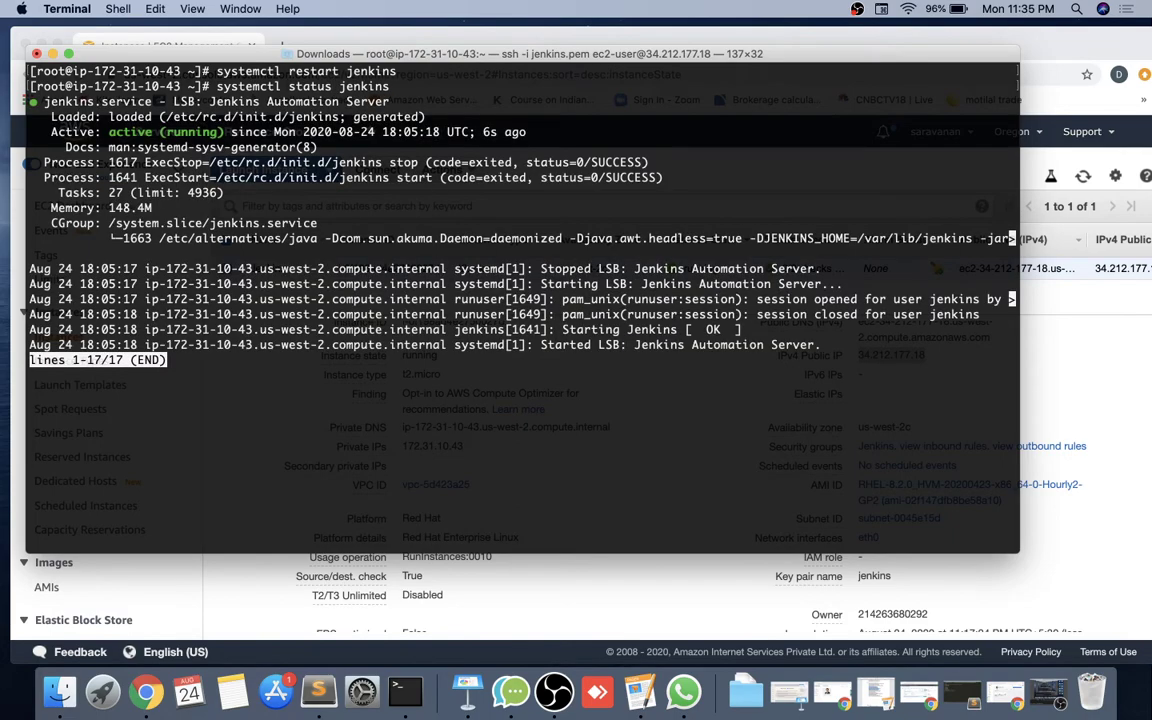
Copy the instance's IPv4 public IP from EC2 and paste it into a new browser tab.
{"action": "left_click", "coordinate": [300, 589]}
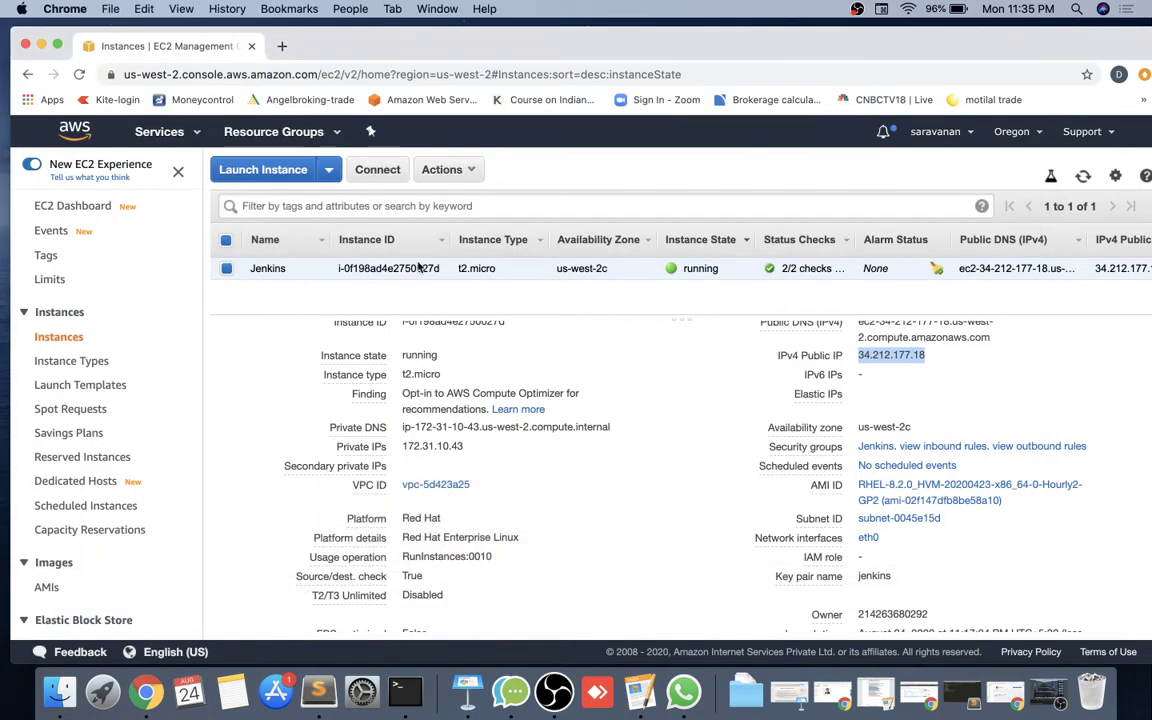
{"action": "left_click", "coordinate": [940, 357]}
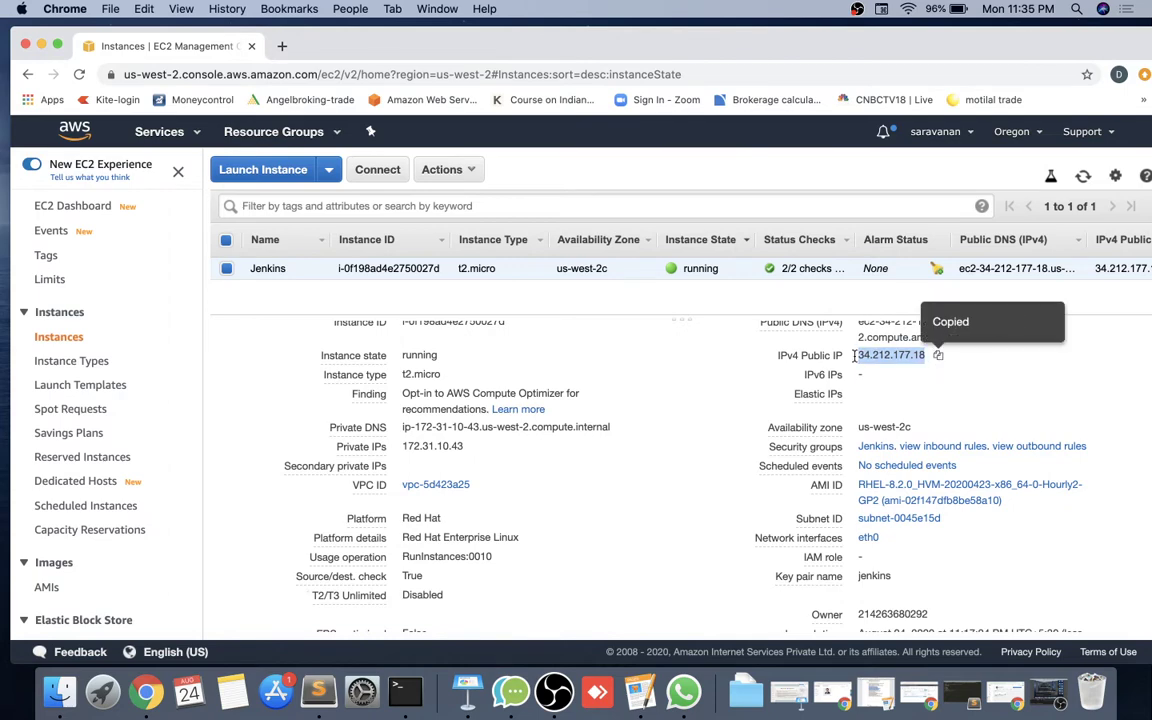
{"action": "left_click", "coordinate": [281, 46]}
{"action": "key", "text": "super+v"}
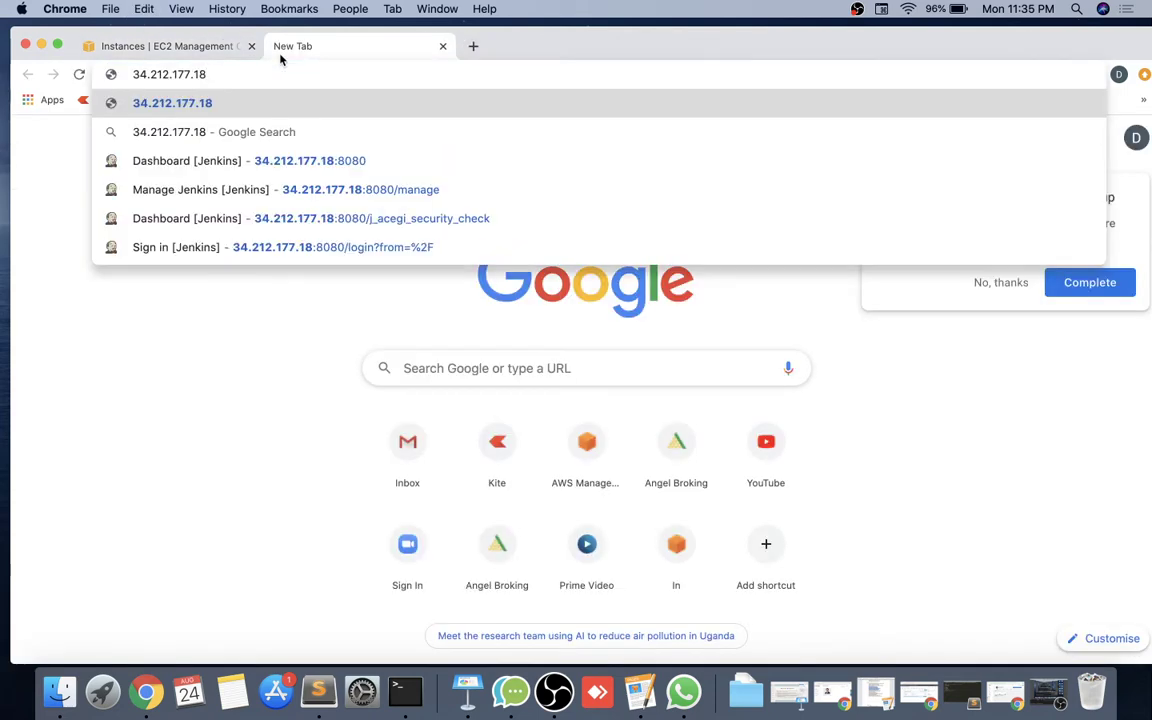
Load Jenkins at 34.212.177.18:8080 and dismiss the privacy checkup prompt.
{"action": "type", "text": ":8080"}
{"action": "key", "text": "Return"}
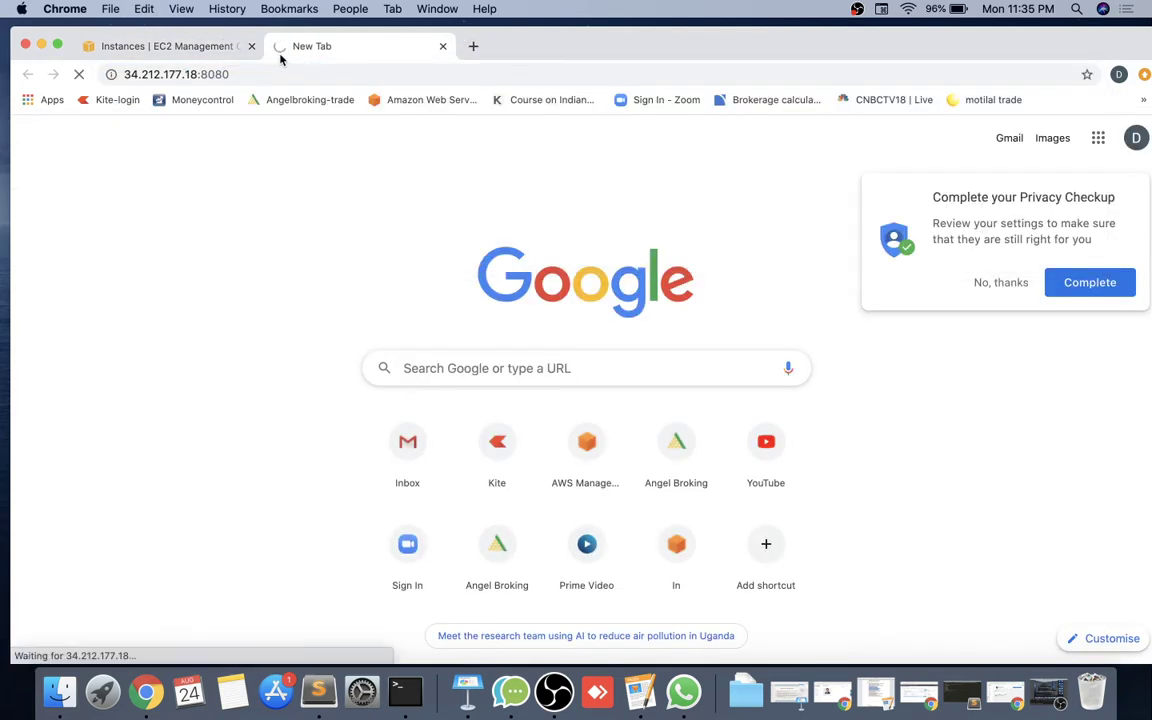
{"action": "left_click", "coordinate": [995, 285]}
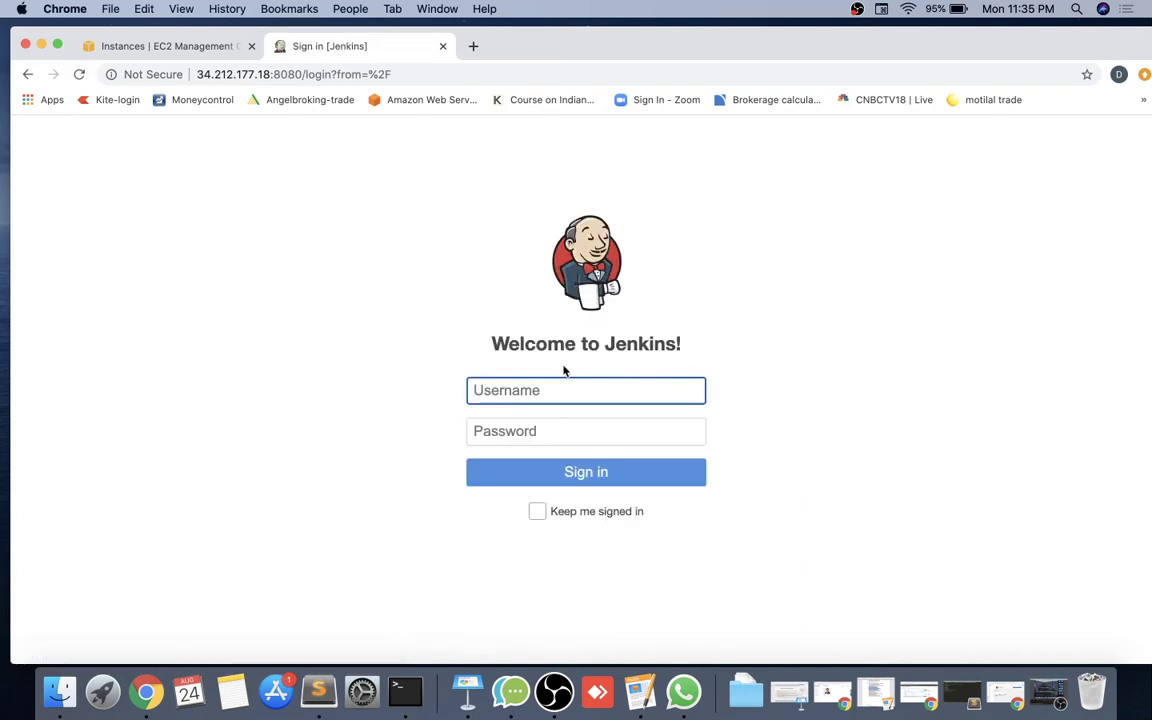
Sign in as admin with the account password and open Manage Jenkins.
{"action": "type", "text": "admin"}
{"action": "key", "text": "Tab"}
{"action": "type", "text": "admin"}
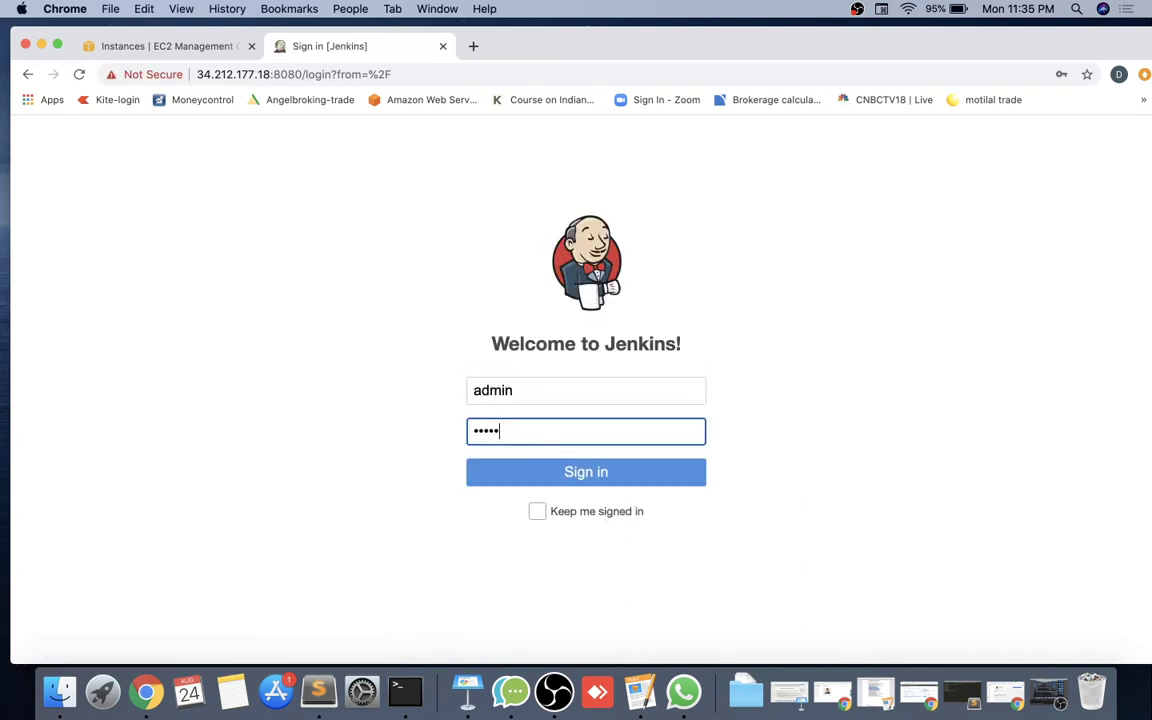
{"action": "key", "text": "Return"}
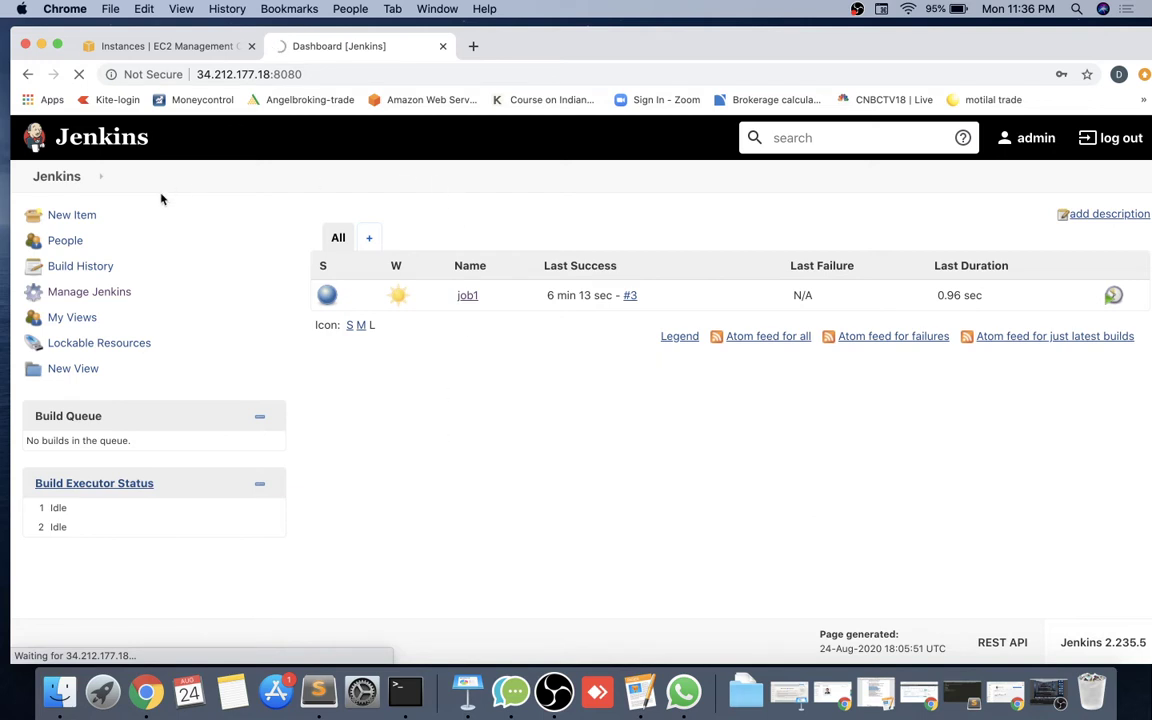
{"action": "left_click", "coordinate": [118, 291]}
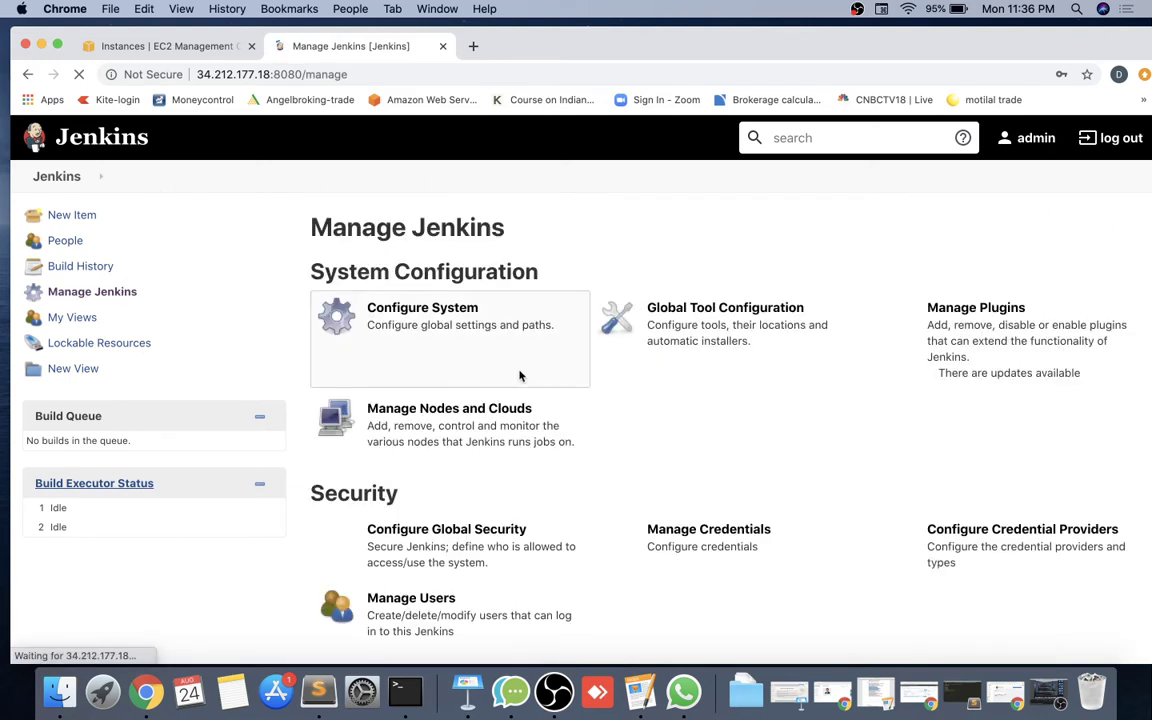
In Configure Global Security, choose Role-Based Strategy under Authorization, then apply and save.
{"action": "scroll", "coordinate": [519, 375], "scroll_direction": "down", "scroll_amount": 4}
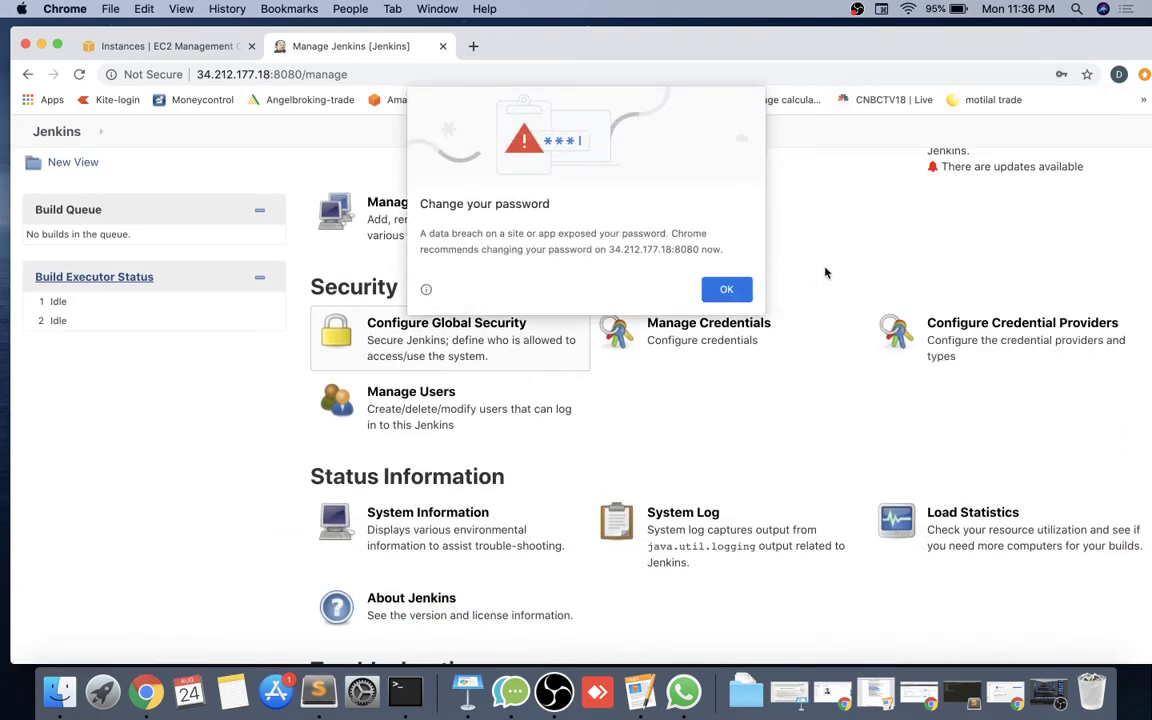
{"action": "left_click", "coordinate": [727, 289]}
{"action": "left_click", "coordinate": [435, 320]}
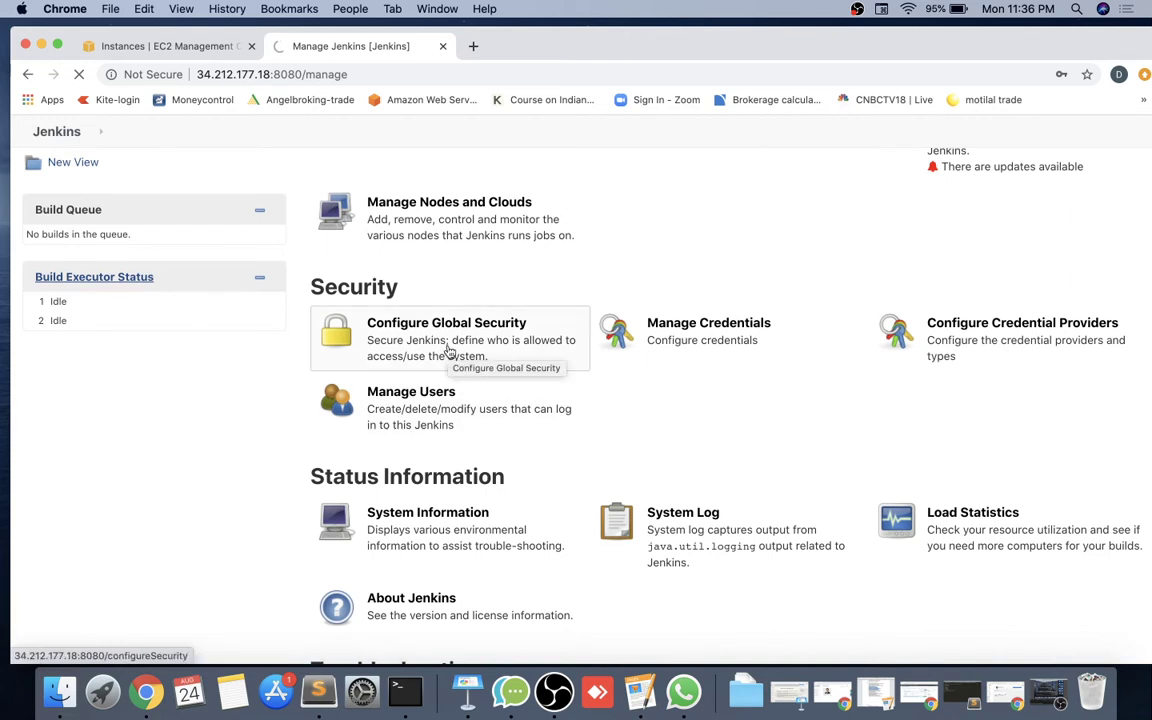
{"action": "left_click", "coordinate": [450, 352]}
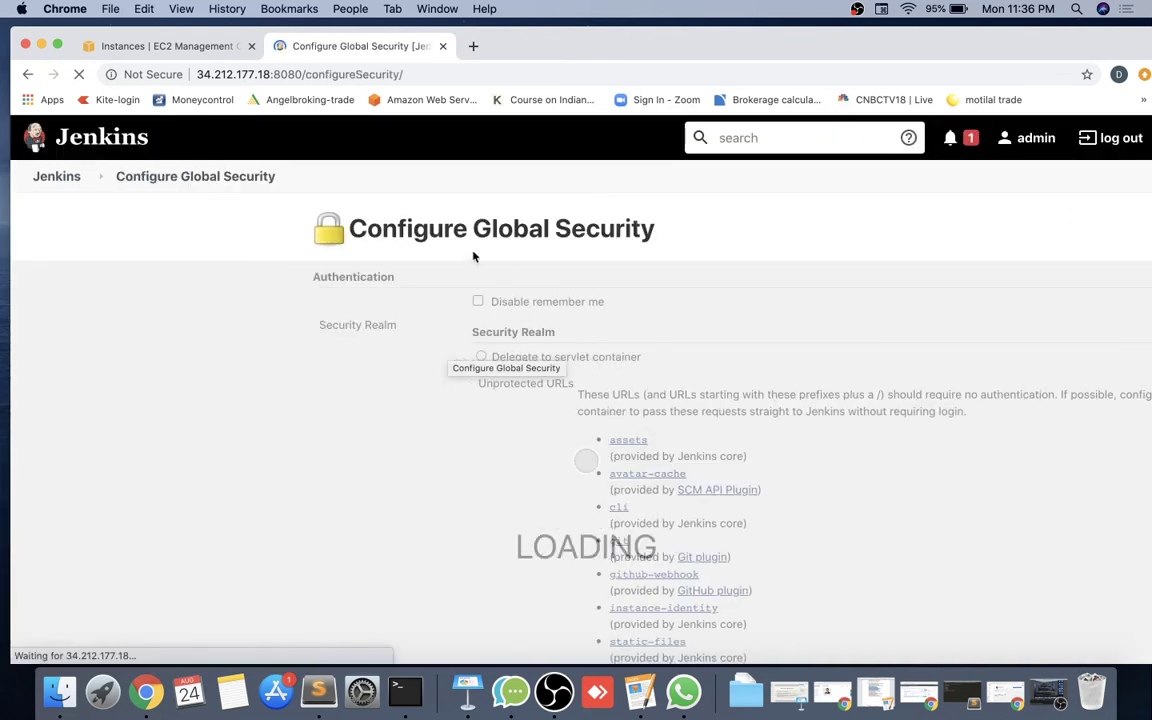
{"action": "scroll", "coordinate": [374, 364], "scroll_direction": "down", "scroll_amount": 1}
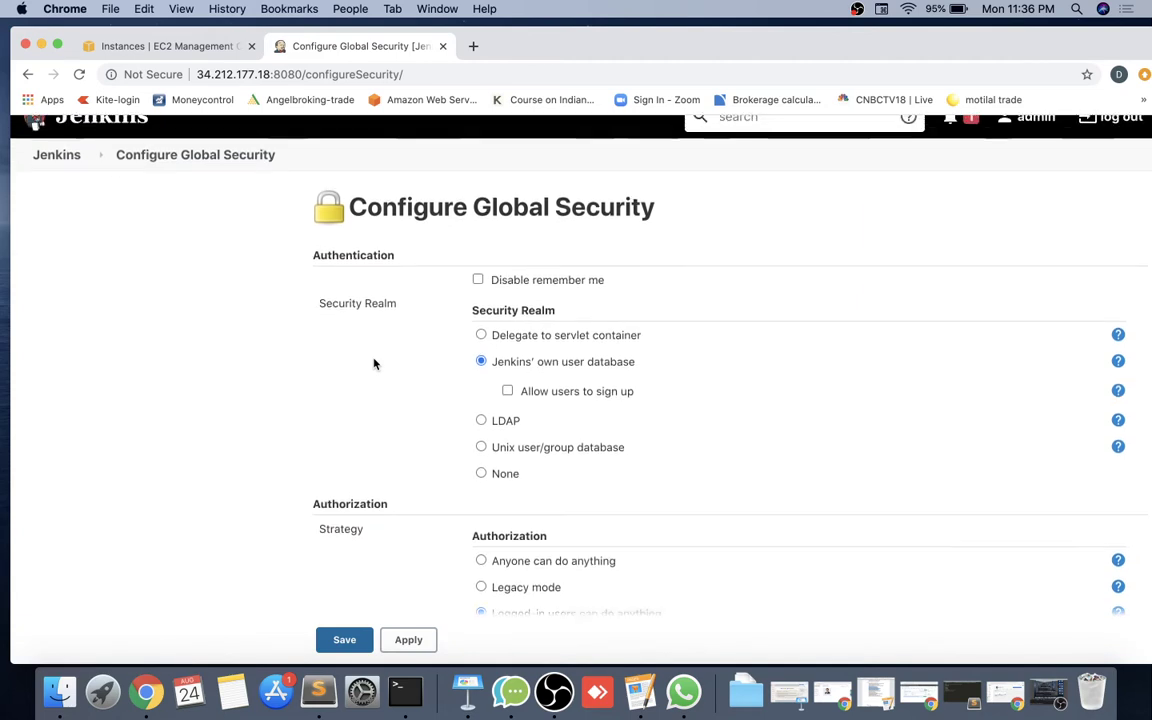
{"action": "scroll", "coordinate": [374, 364], "scroll_direction": "down", "scroll_amount": 5}
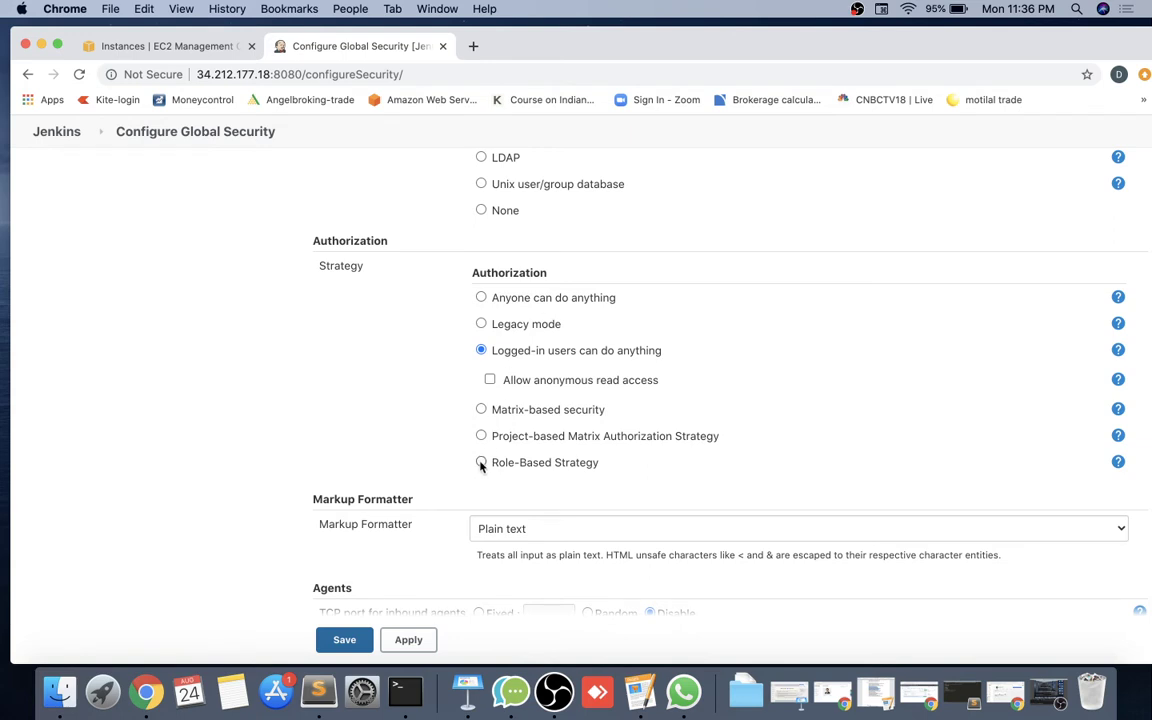
{"action": "left_click", "coordinate": [481, 463]}
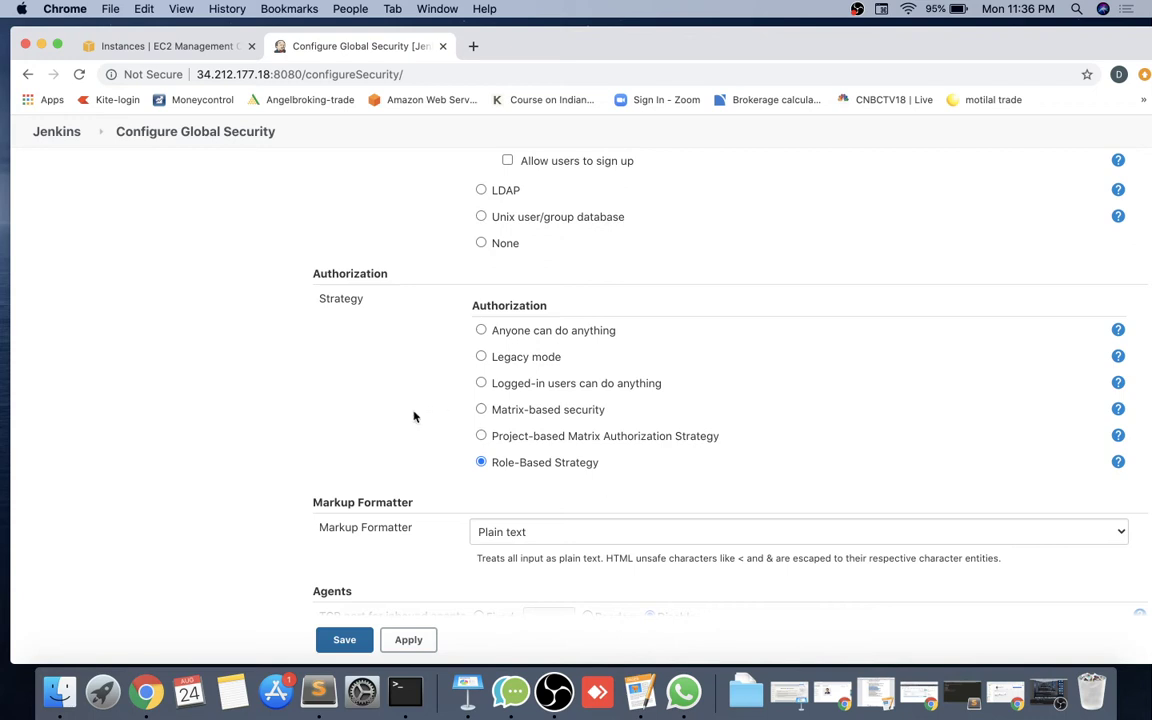
{"action": "left_click", "coordinate": [406, 640]}
{"action": "left_click", "coordinate": [345, 641]}
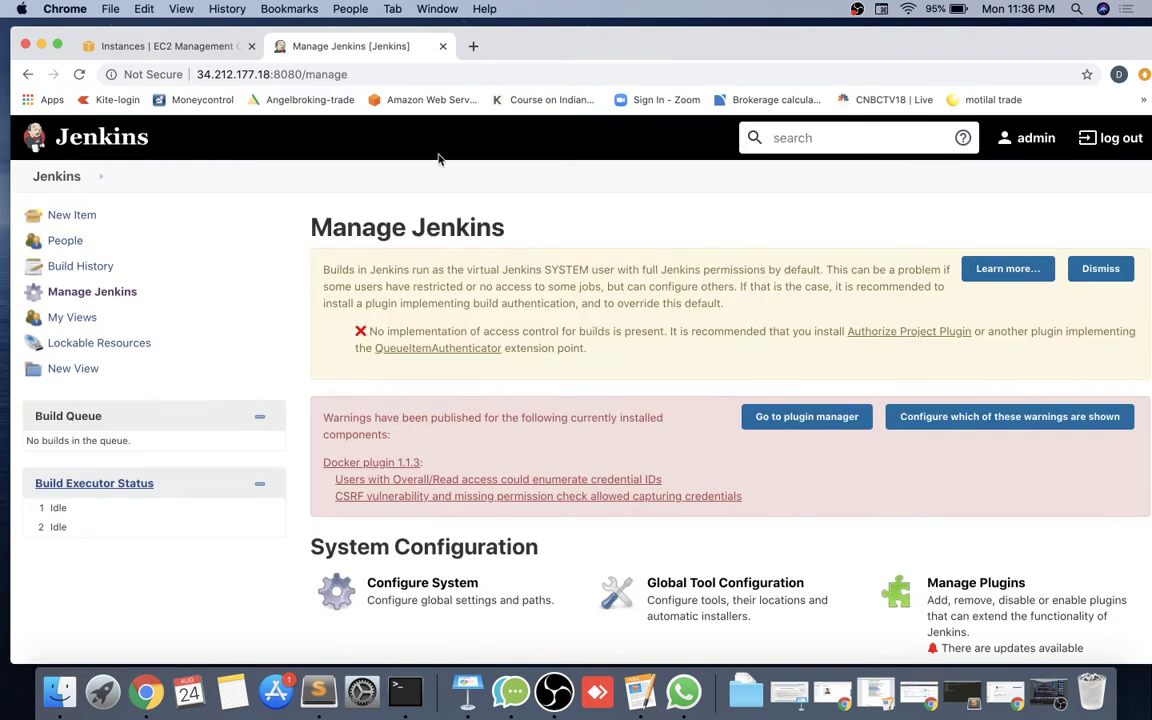
Log in as dev1, confirm Access Denied for missing Overall/Read permission, then log out.
{"action": "left_click", "coordinate": [1115, 139]}
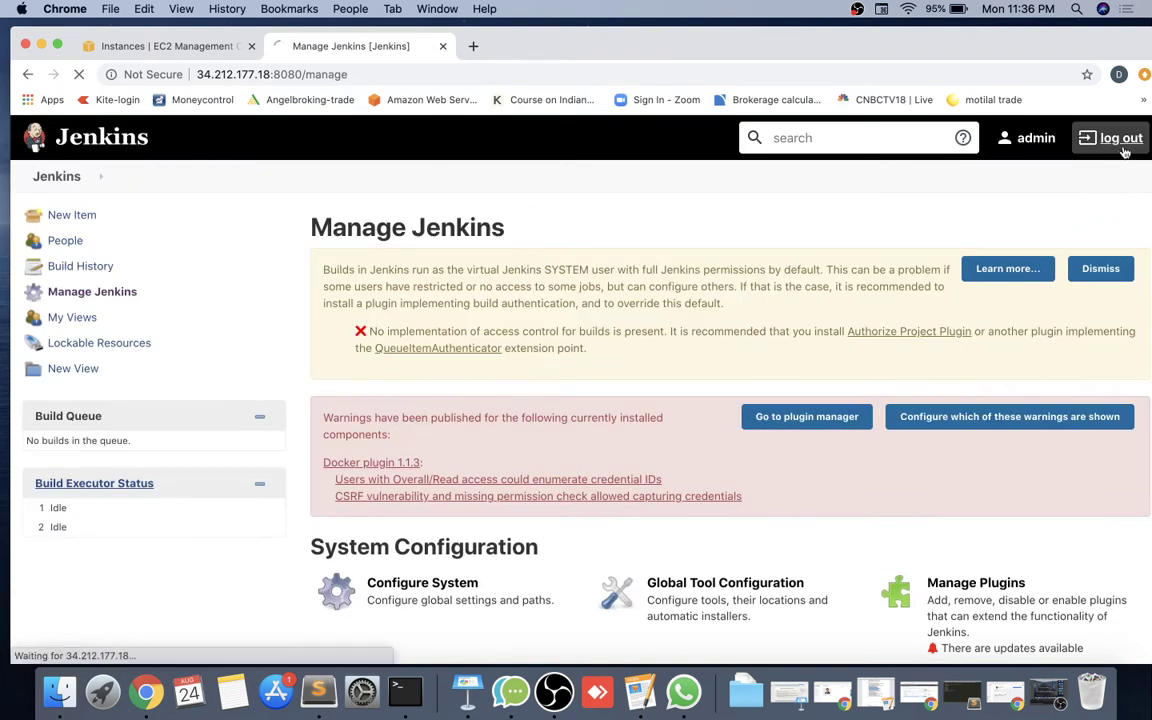
{"action": "type", "text": "dev1"}
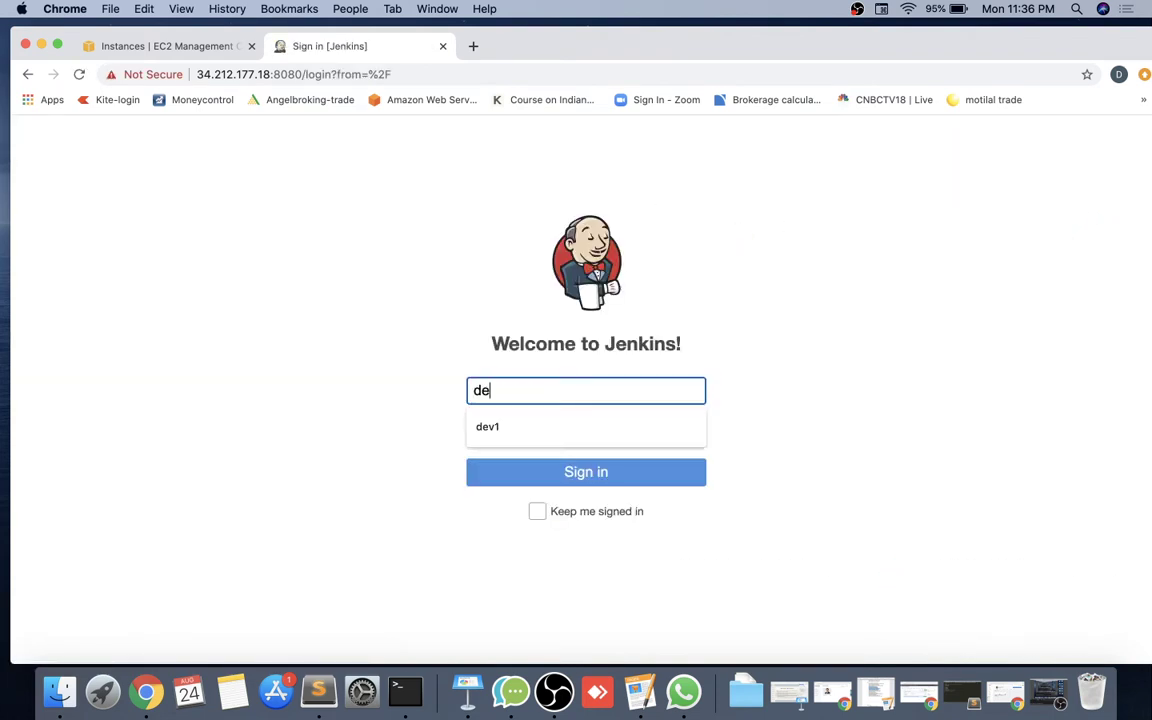
{"action": "key", "text": "Tab"}
{"action": "type", "text": "••••"}
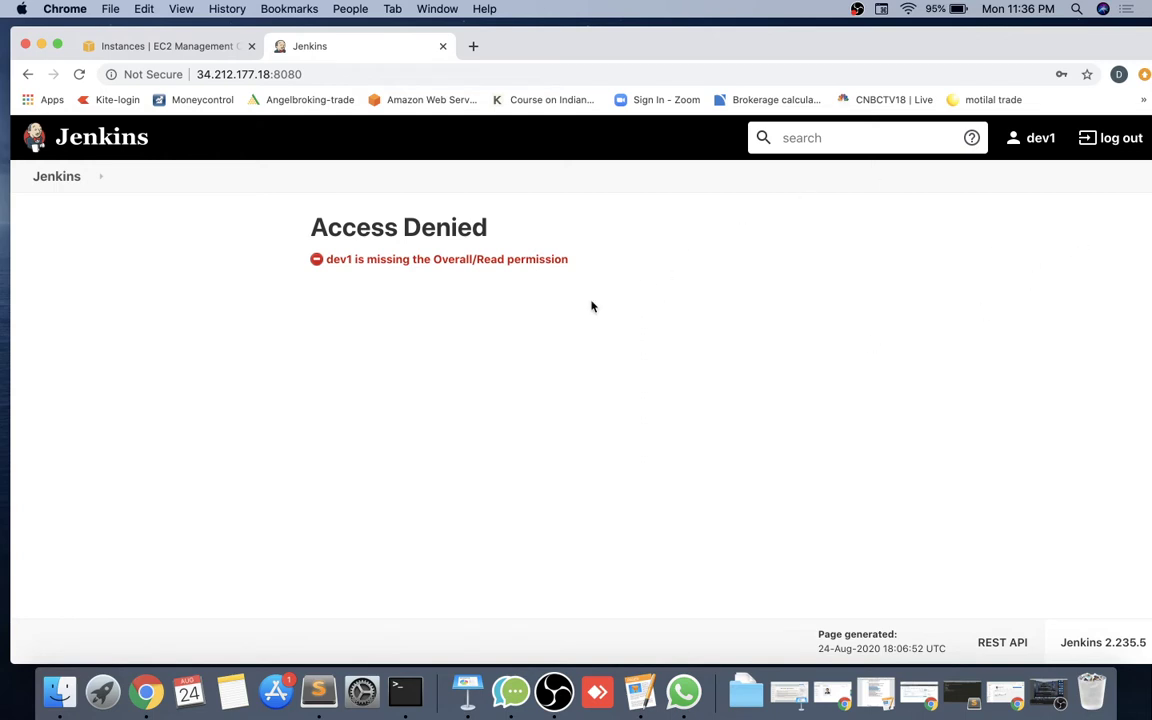
{"action": "left_click_drag", "start_coordinate": [584, 266], "coordinate": [312, 260]}
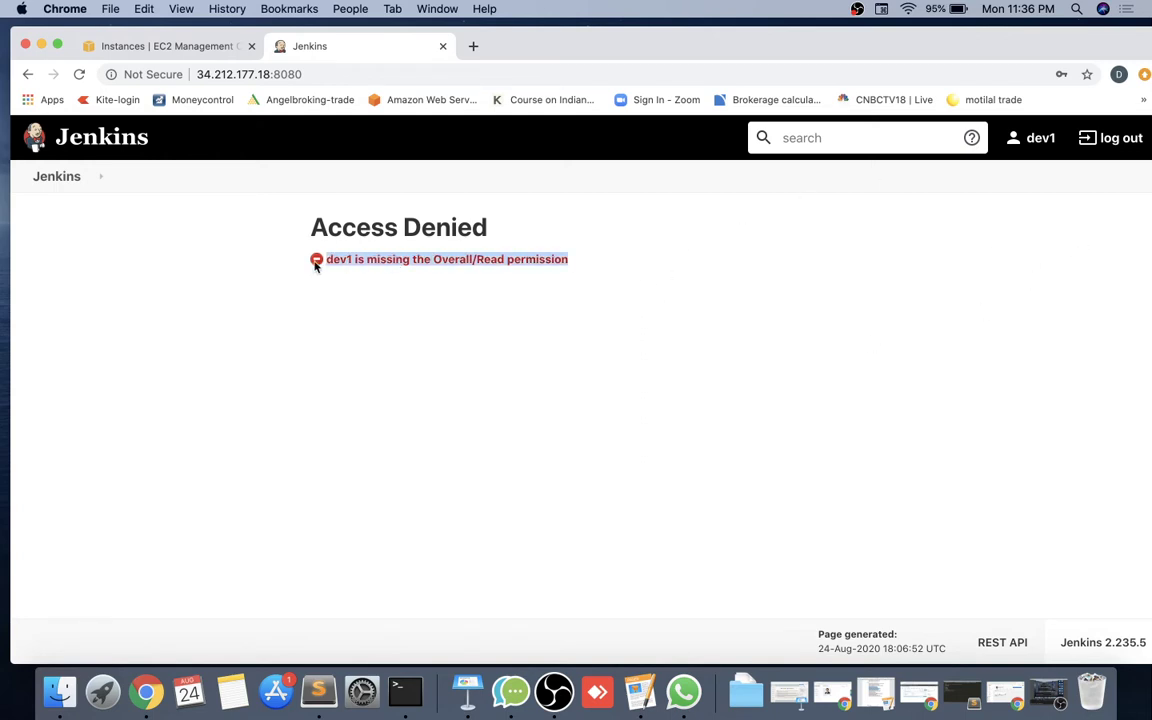
{"action": "left_click", "coordinate": [418, 350]}
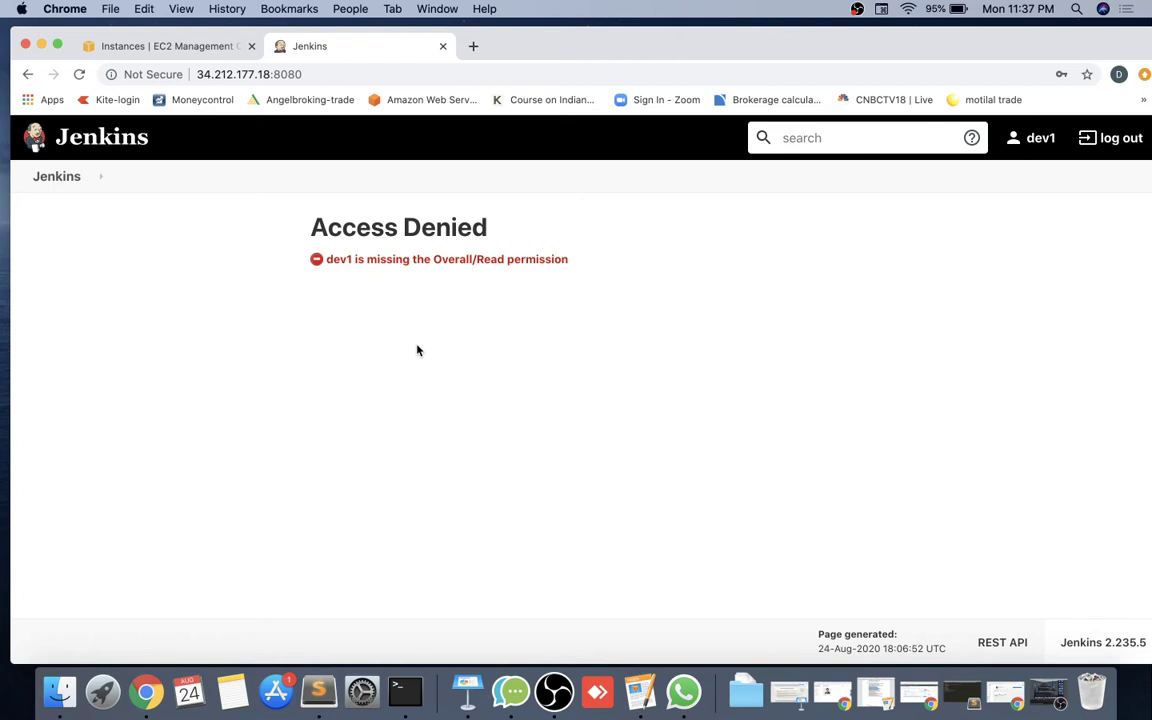
{"action": "left_click", "coordinate": [1127, 147]}
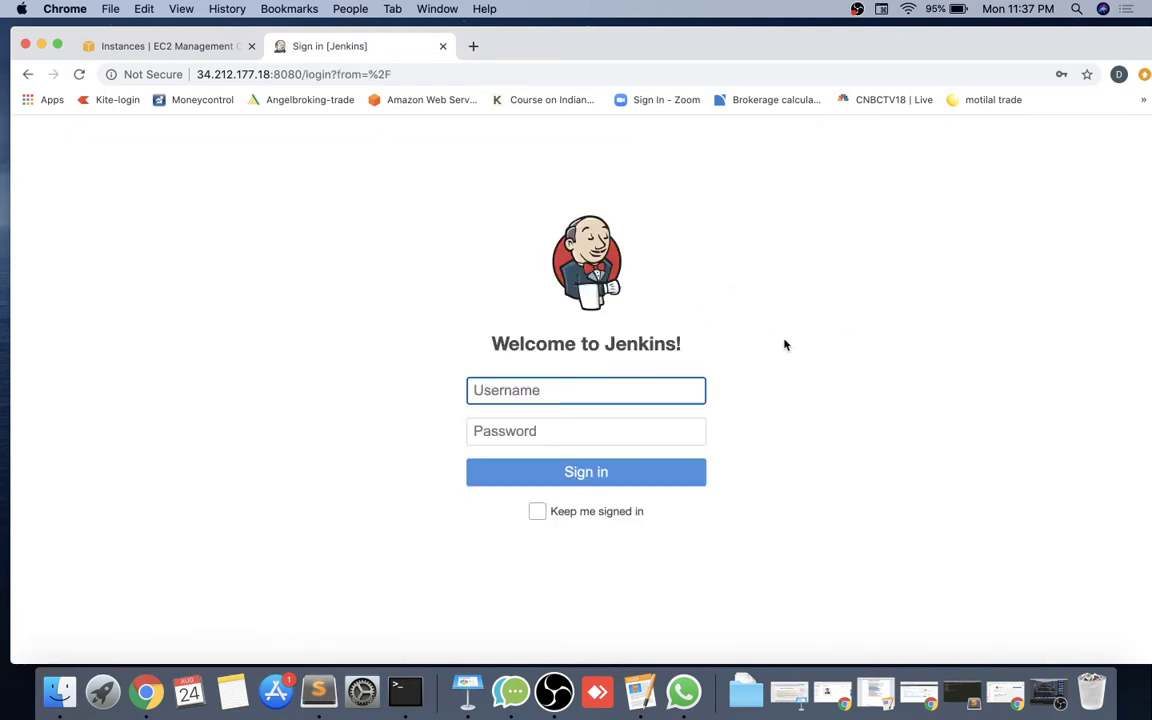
Sign in as admin with the account password and dismiss Chrome's password breach warning.
{"action": "type", "text": "admin"}
{"action": "key", "text": "Tab"}
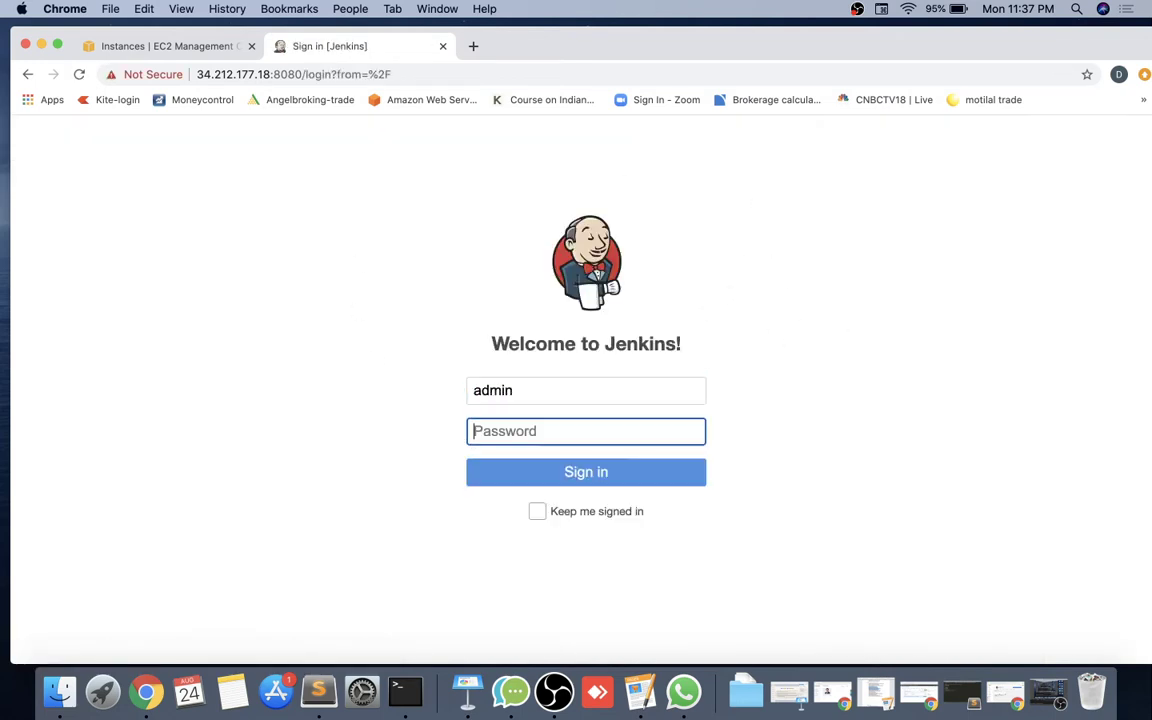
{"action": "type", "text": "admin"}
{"action": "key", "text": "Return"}
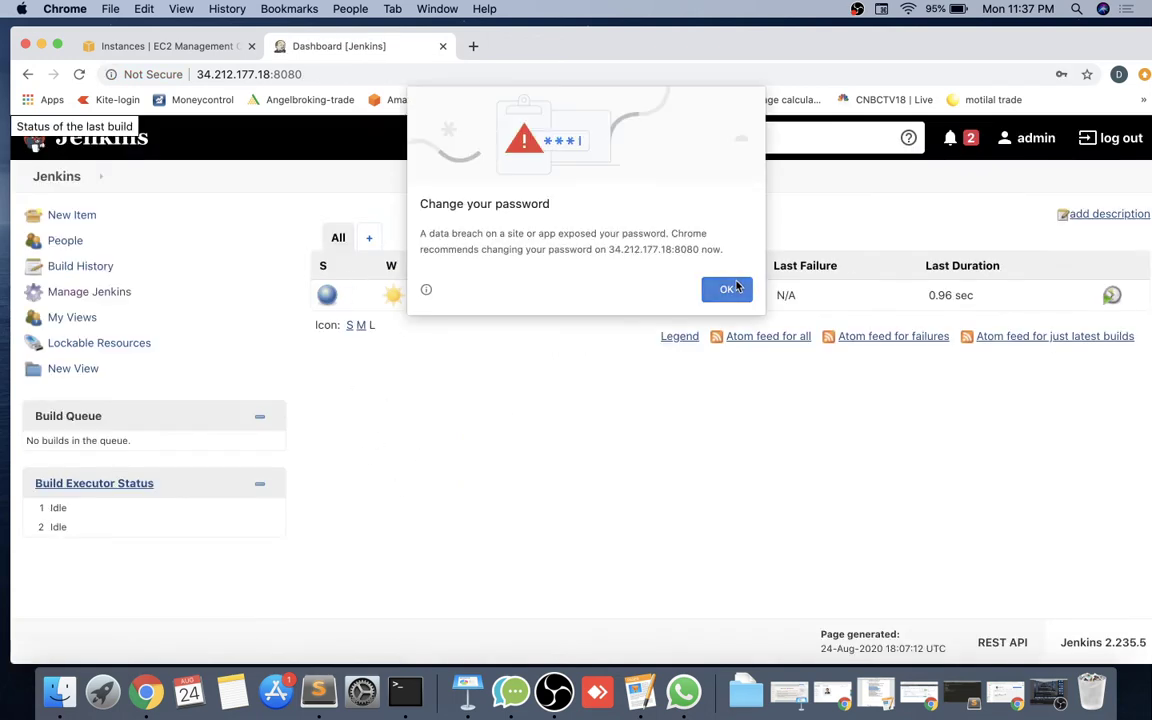
{"action": "left_click", "coordinate": [729, 289]}
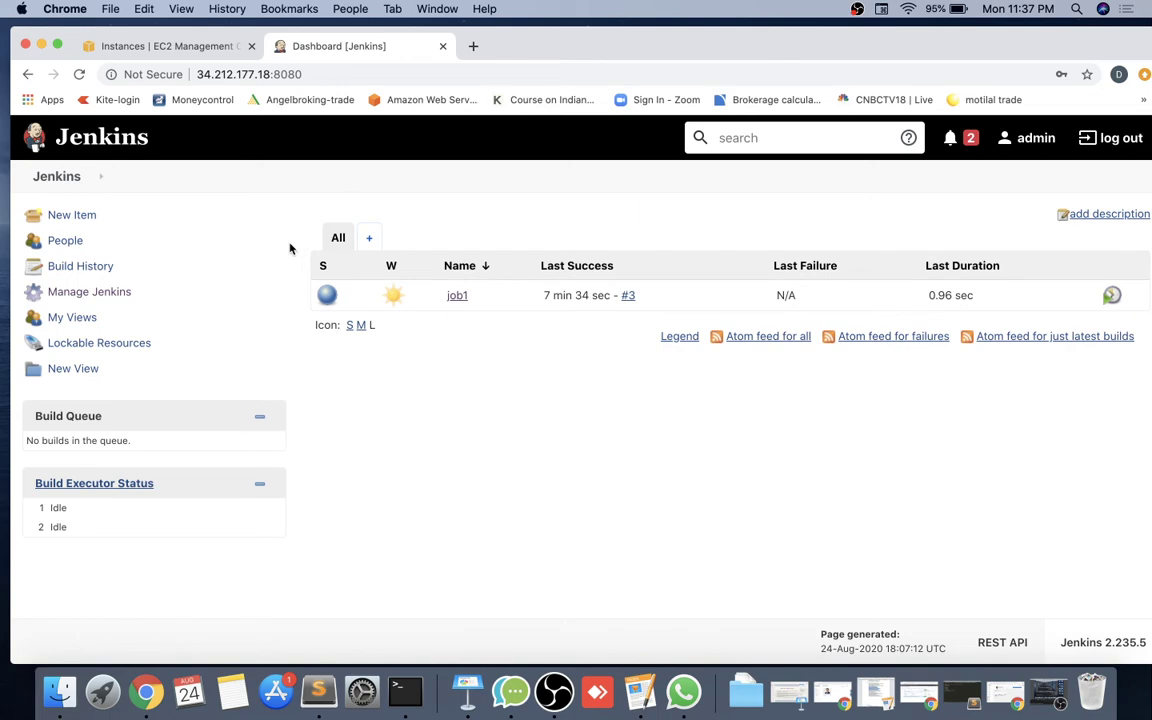
Go to Manage Jenkins > Manage Users and start a new user.
{"action": "left_click", "coordinate": [103, 299]}
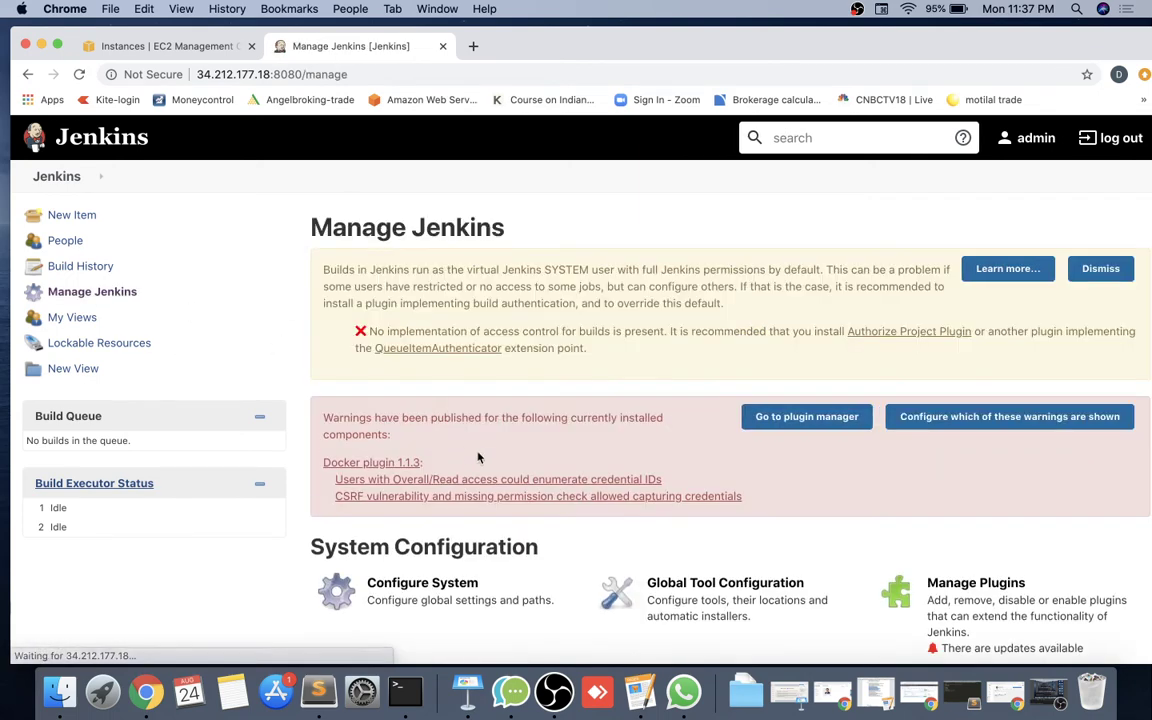
{"action": "scroll", "coordinate": [476, 450], "scroll_direction": "down", "scroll_amount": 4}
{"action": "scroll", "coordinate": [478, 457], "scroll_direction": "down", "scroll_amount": 5}
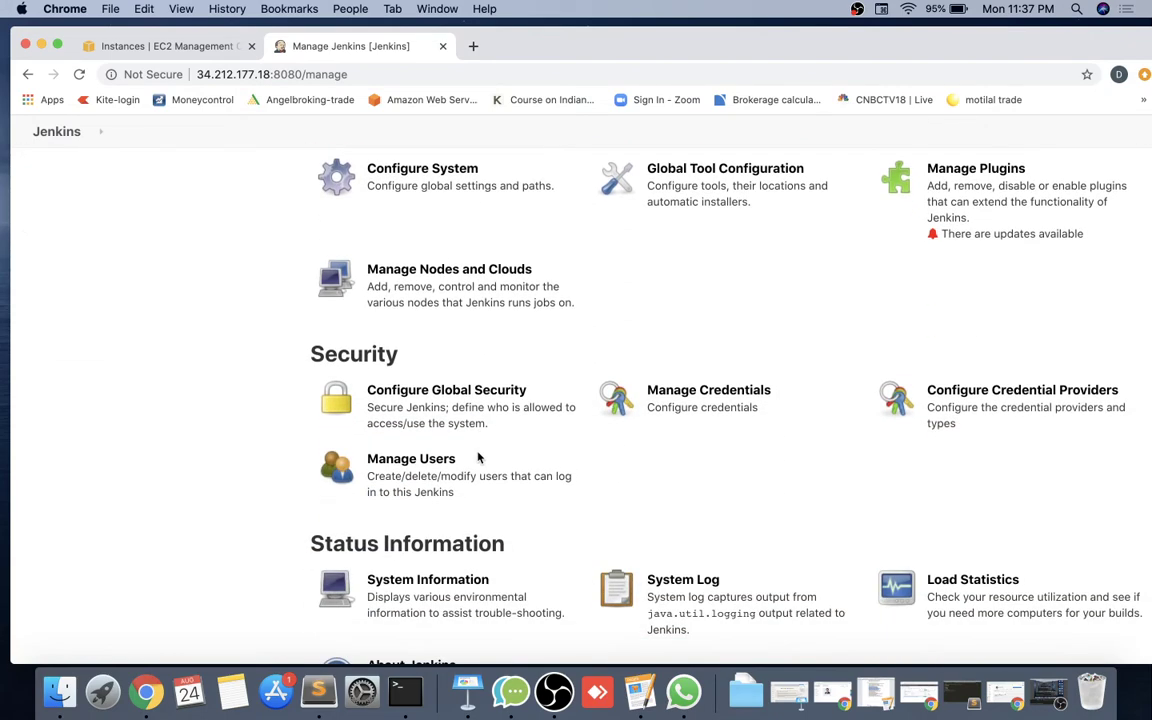
{"action": "left_click", "coordinate": [445, 494]}
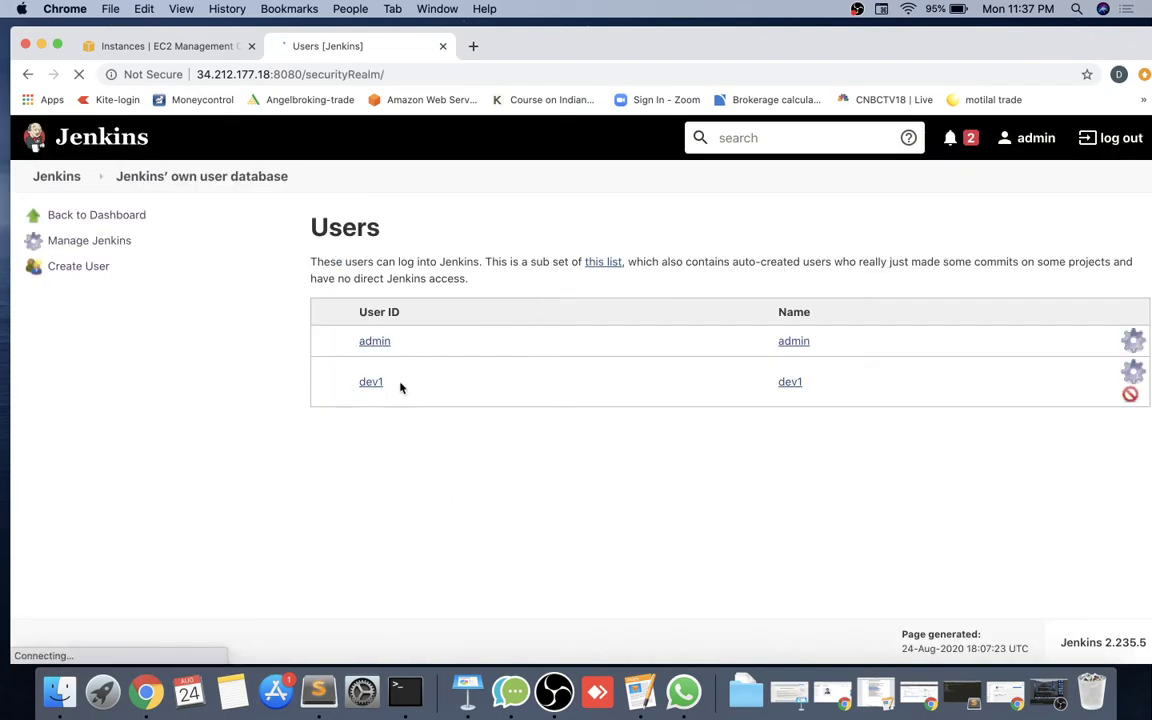
{"action": "left_click", "coordinate": [92, 268]}
Create user test1 with its password, full name test1 and e-mail, then return to the dashboard.
{"action": "type", "text": "test1"}
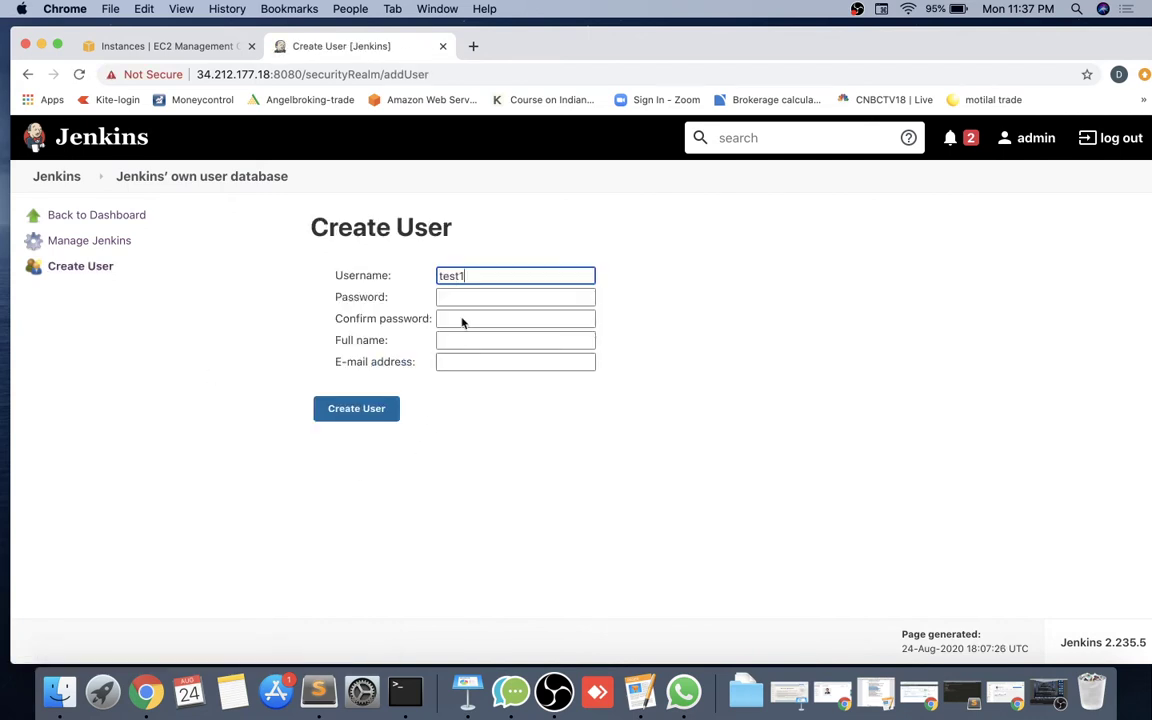
{"action": "left_click", "coordinate": [465, 293]}
{"action": "type", "text": "test"}
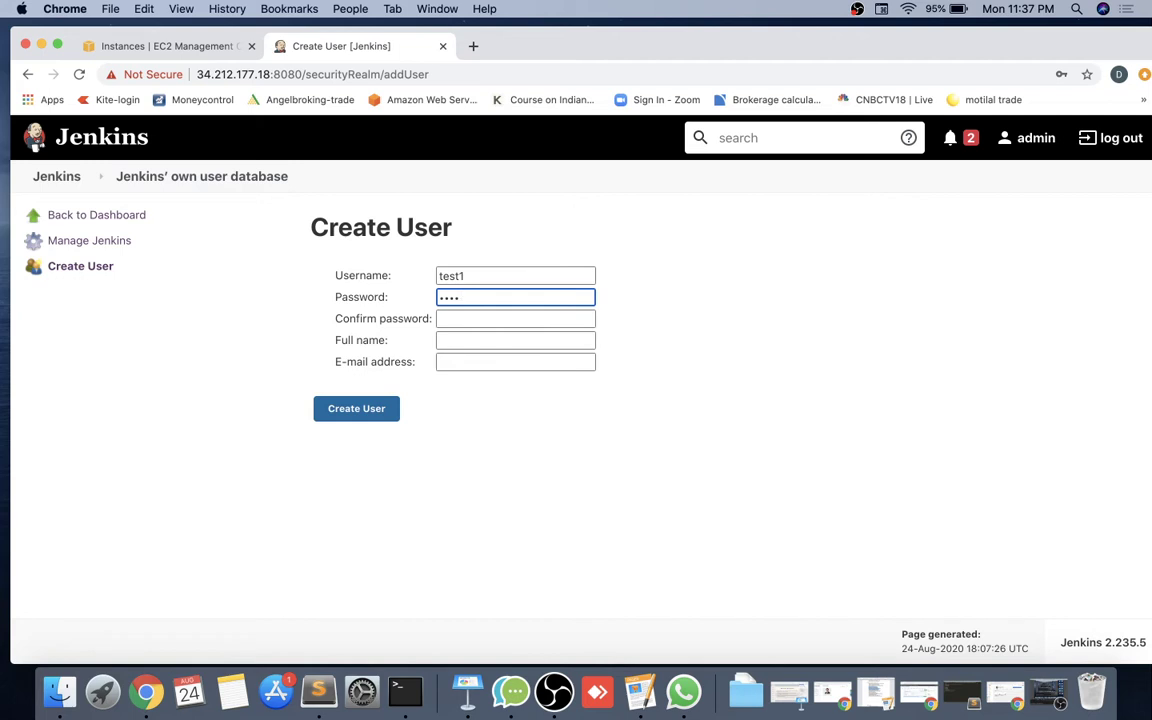
{"action": "type", "text": "1"}
{"action": "key", "text": "Tab"}
{"action": "type", "text": "tes"}
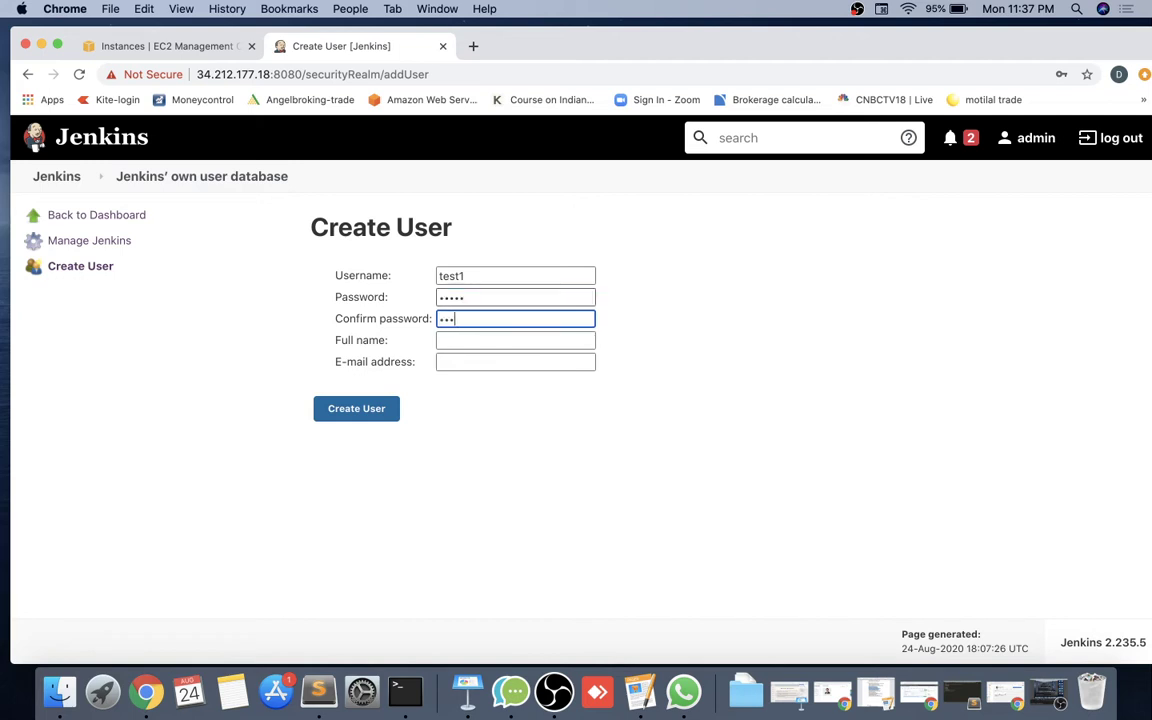
{"action": "type", "text": "t1"}
{"action": "key", "text": "Tab"}
{"action": "type", "text": "tes"}
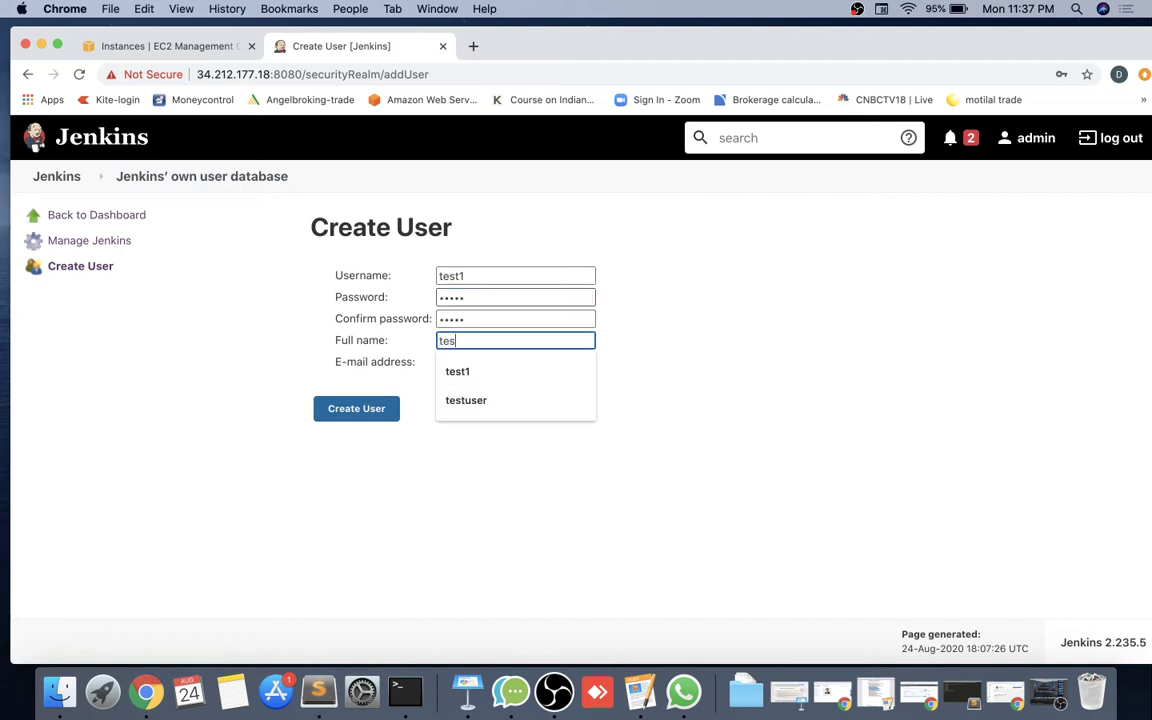
{"action": "type", "text": "t1"}
{"action": "key", "text": "Tab"}
{"action": "type", "text": "test1"}
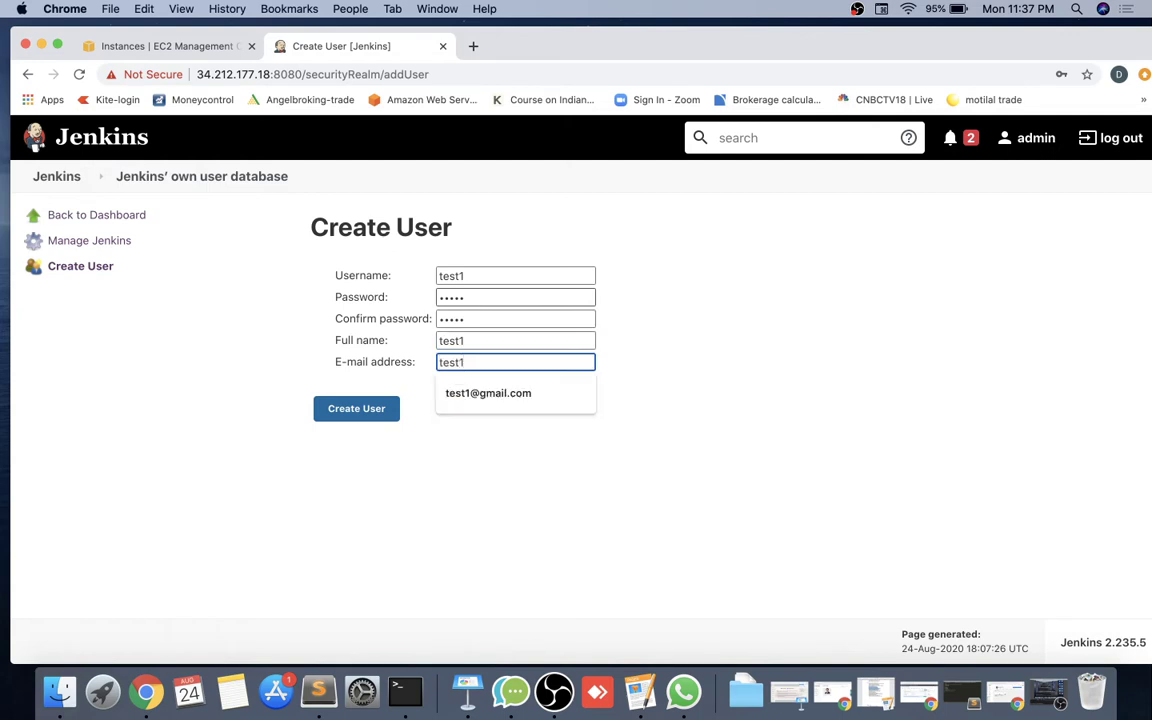
{"action": "key", "text": "Down"}
{"action": "key", "text": "Return"}
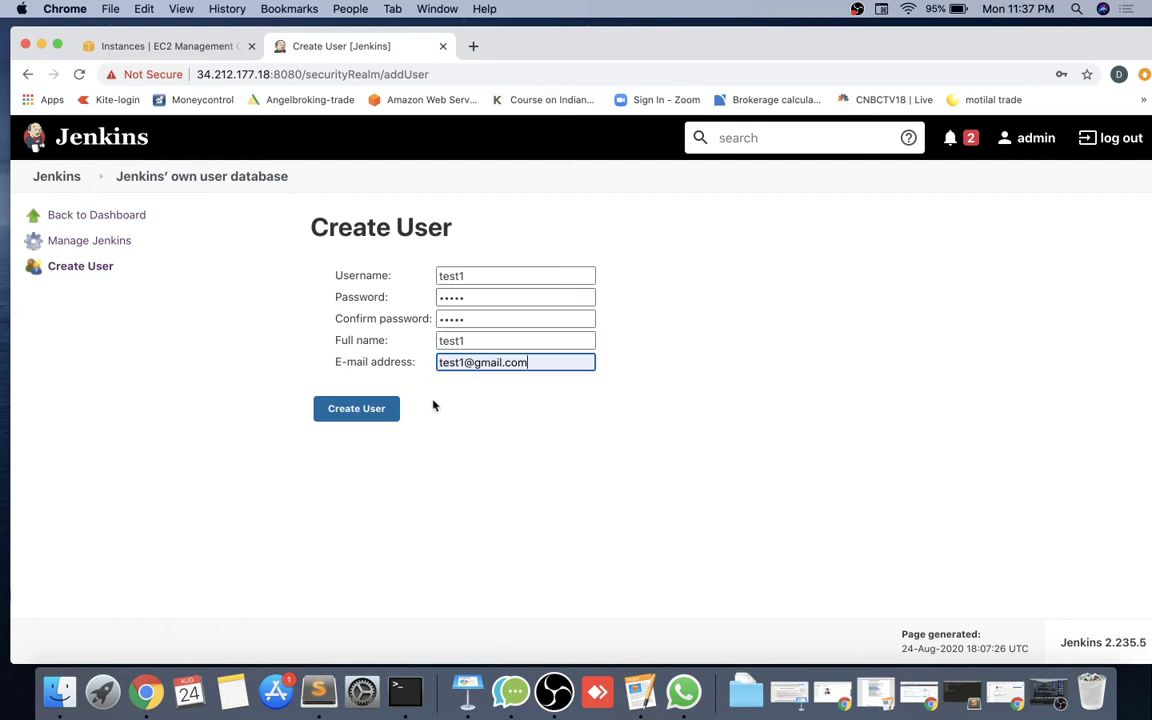
{"action": "left_click", "coordinate": [368, 409]}
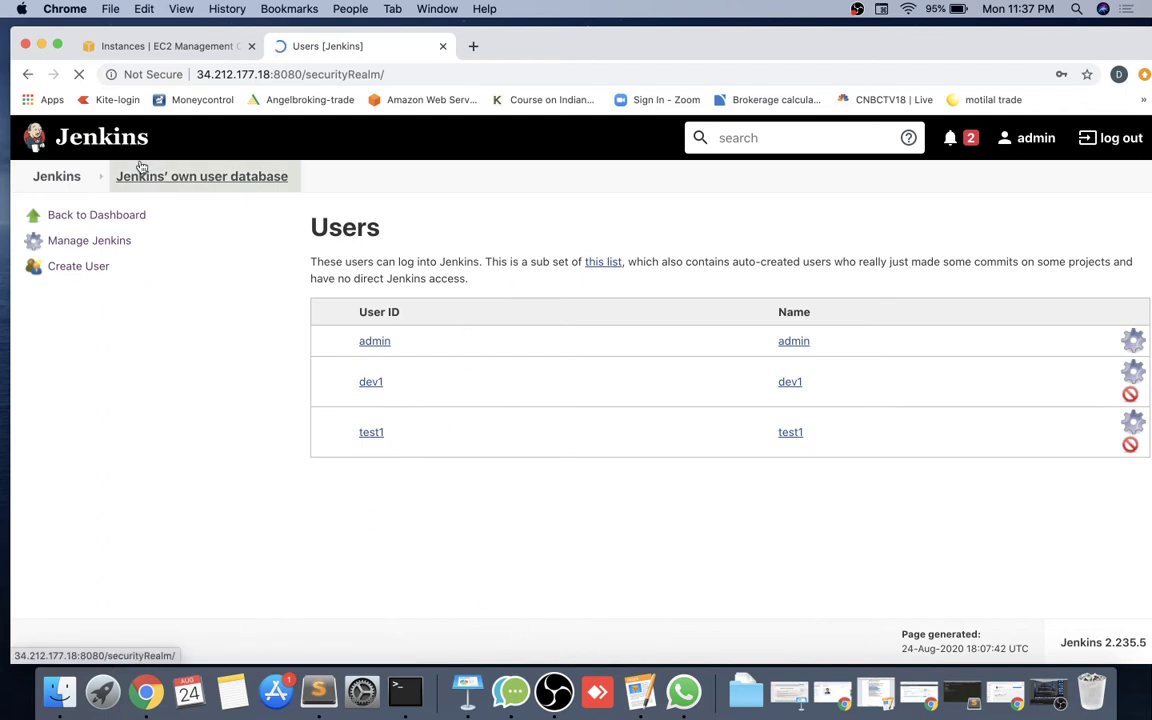
{"action": "left_click", "coordinate": [118, 216]}
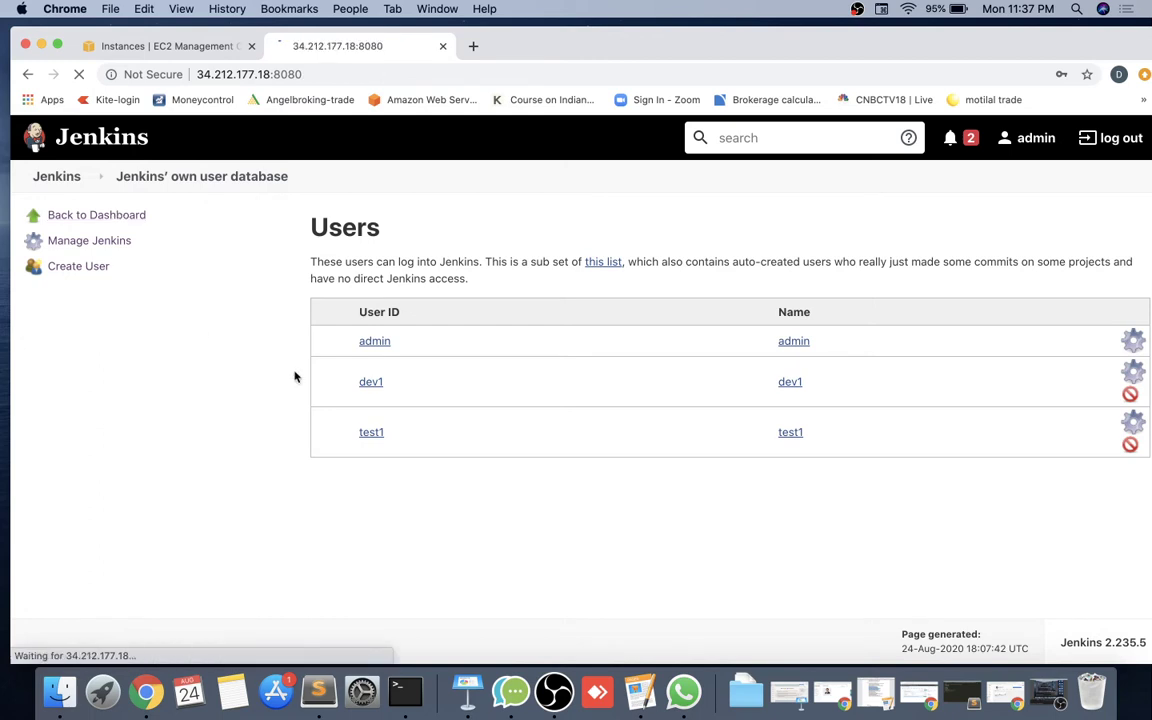
{"action": "left_click", "coordinate": [710, 295]}
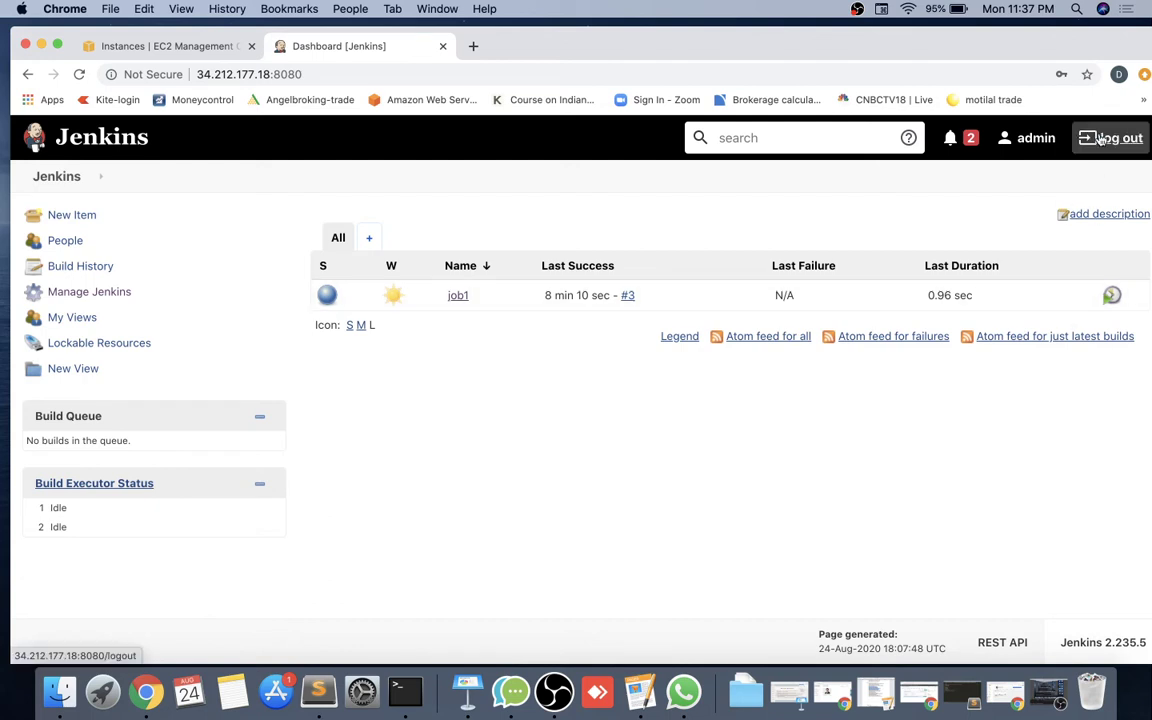
Create a new freestyle project item named devjob1.
{"action": "left_click", "coordinate": [75, 215]}
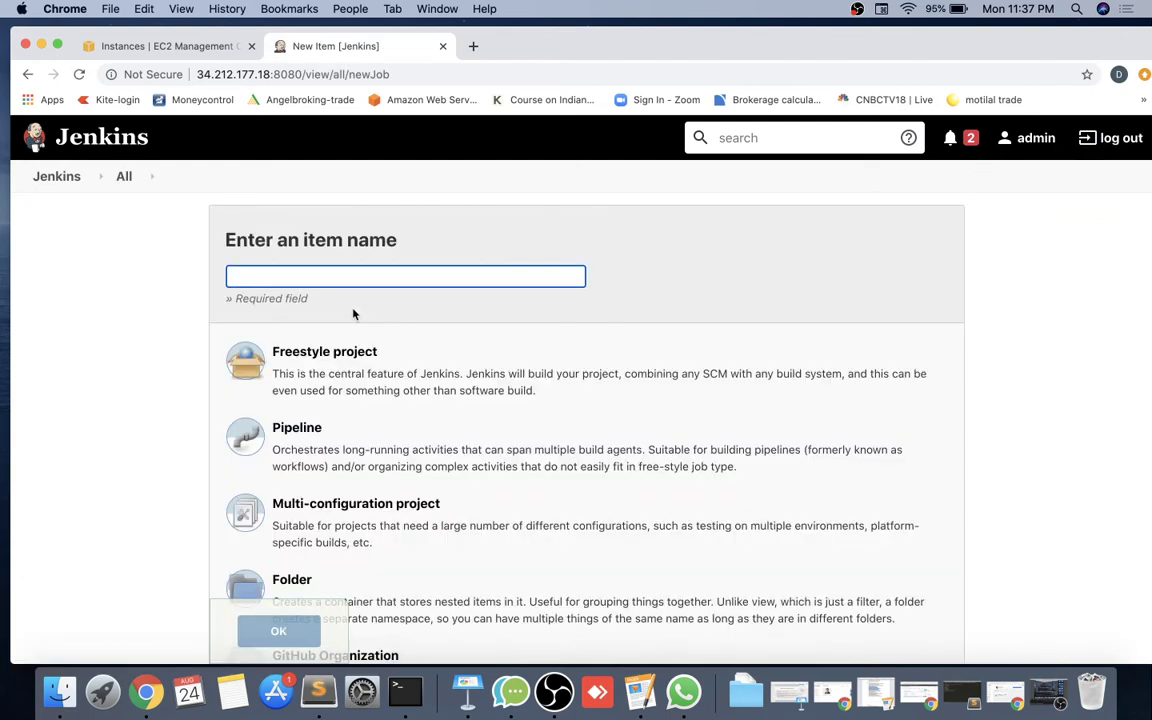
{"action": "left_click", "coordinate": [353, 274]}
{"action": "type", "text": "deve"}
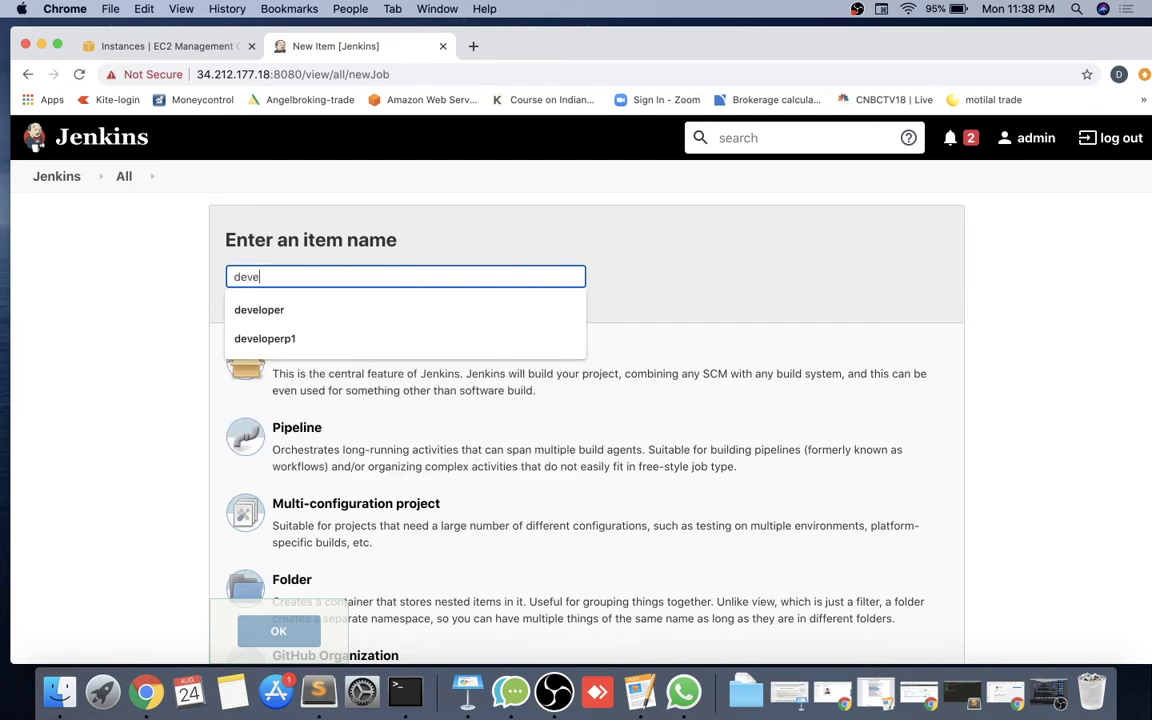
{"action": "type", "text": "loper1"}
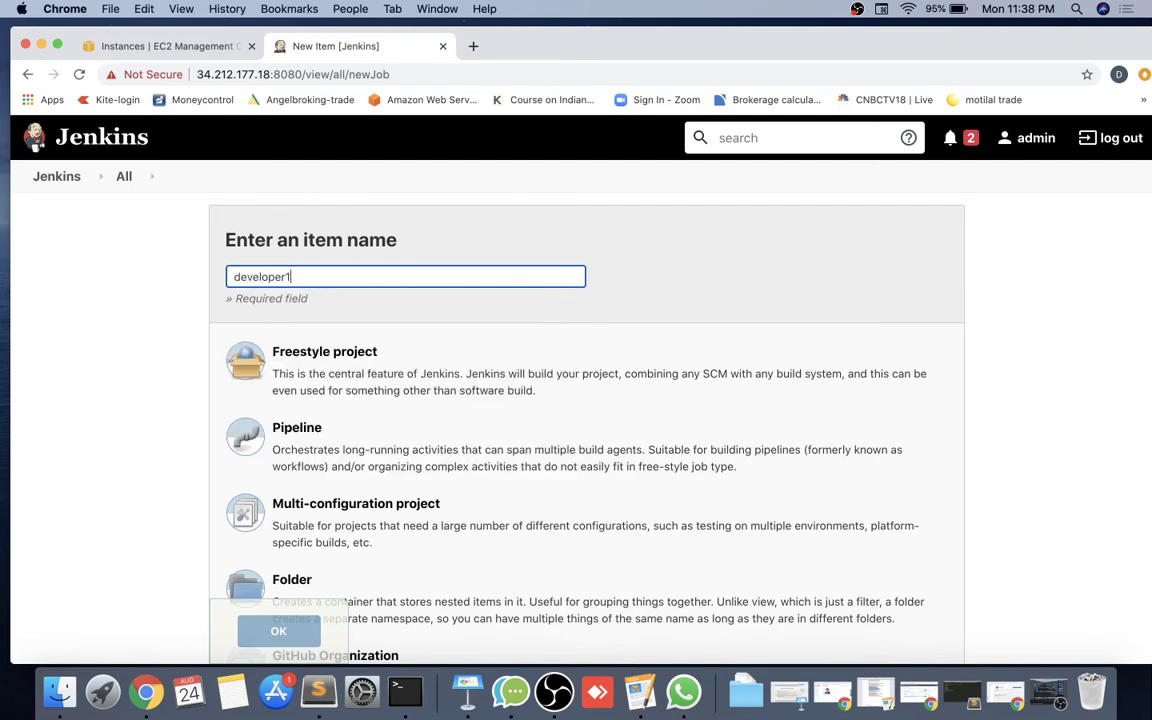
{"action": "key", "text": "BackSpace"}
{"action": "key", "text": "BackSpace"}
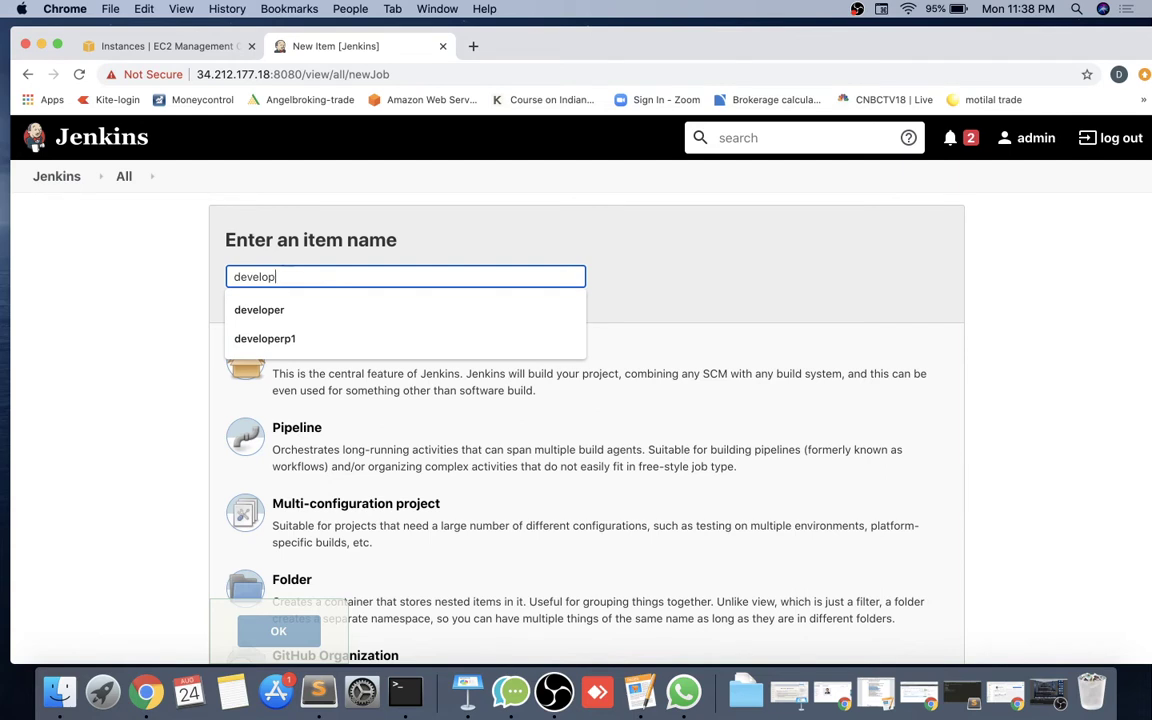
{"action": "key", "text": "BackSpace"}
{"action": "key", "text": "BackSpace"}
{"action": "key", "text": "BackSpace"}
{"action": "key", "text": "BackSpace"}
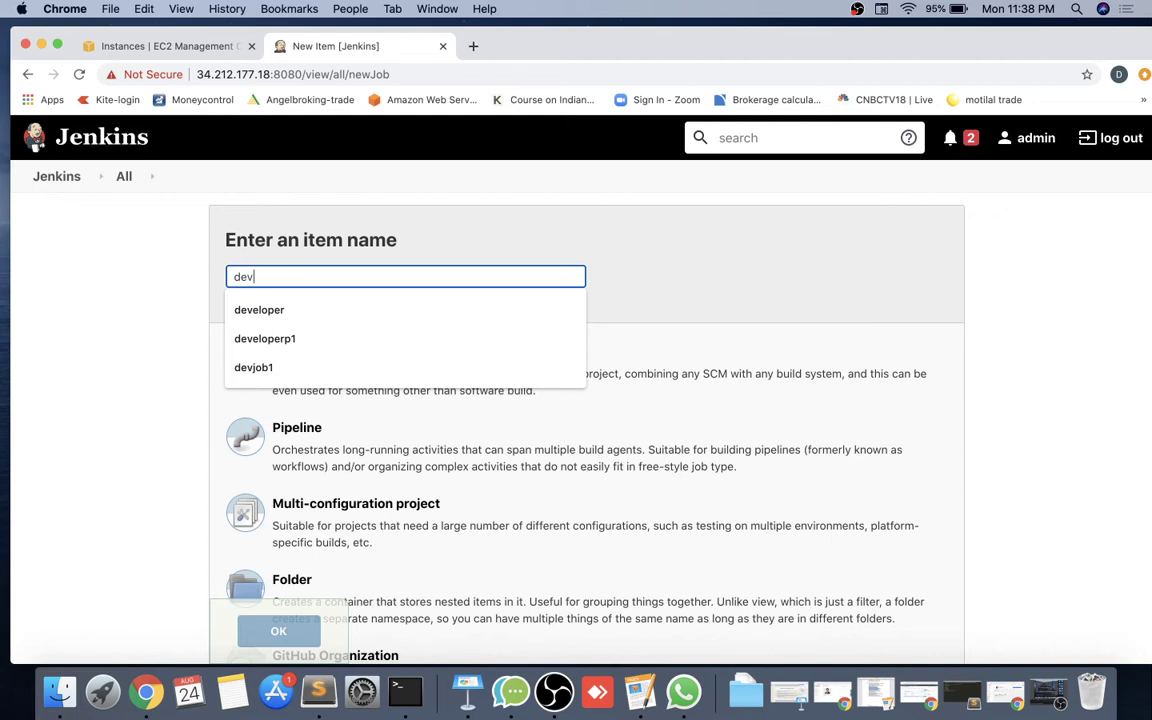
{"action": "type", "text": "job1"}
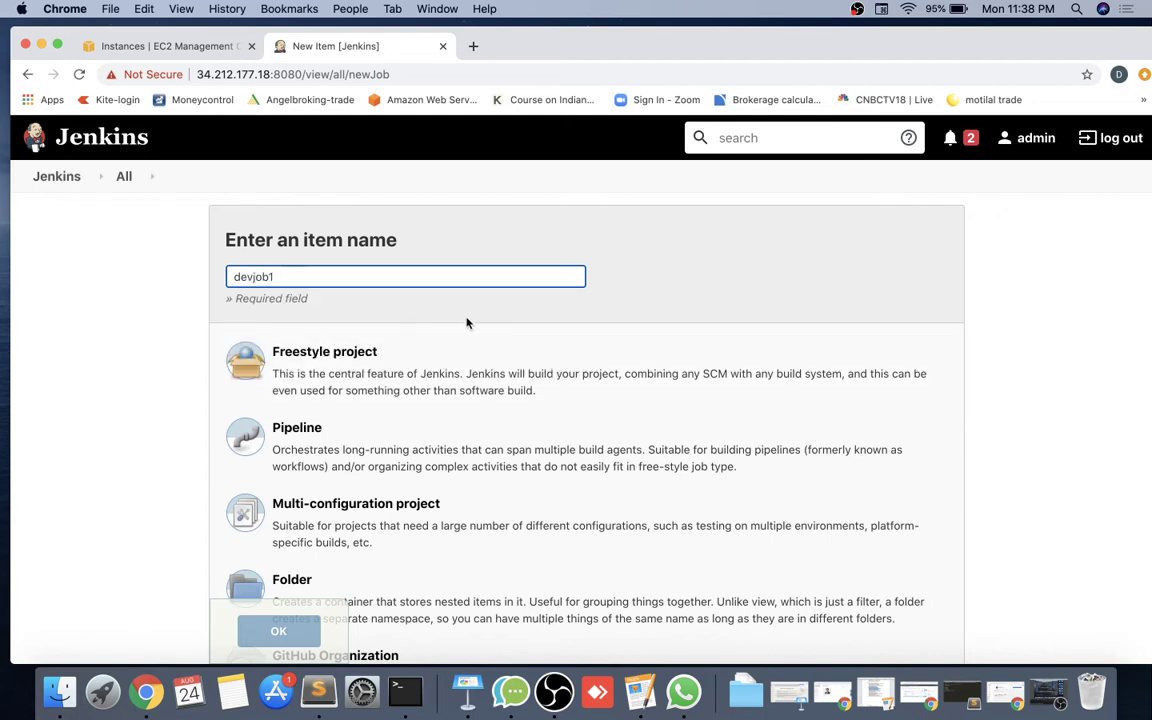
{"action": "left_click", "coordinate": [287, 355]}
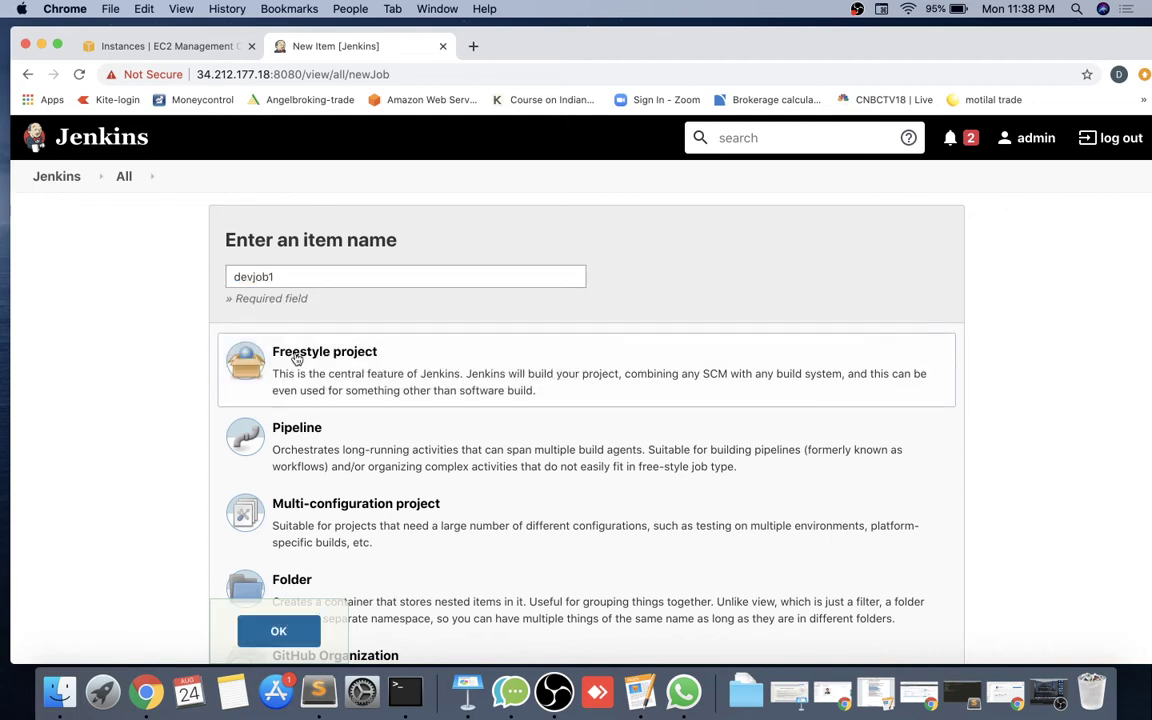
{"action": "left_click", "coordinate": [278, 632]}
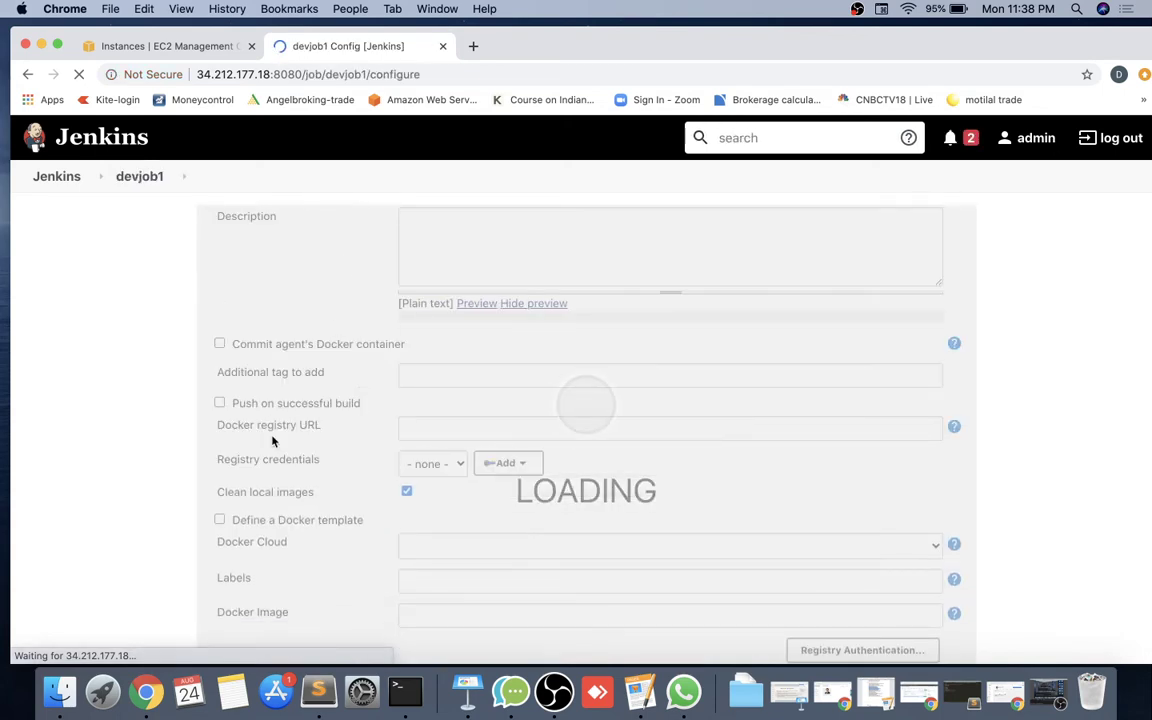
Apply and save devjob1, then start a new item named testjob.
{"action": "scroll", "coordinate": [273, 437], "scroll_direction": "down", "scroll_amount": 10}
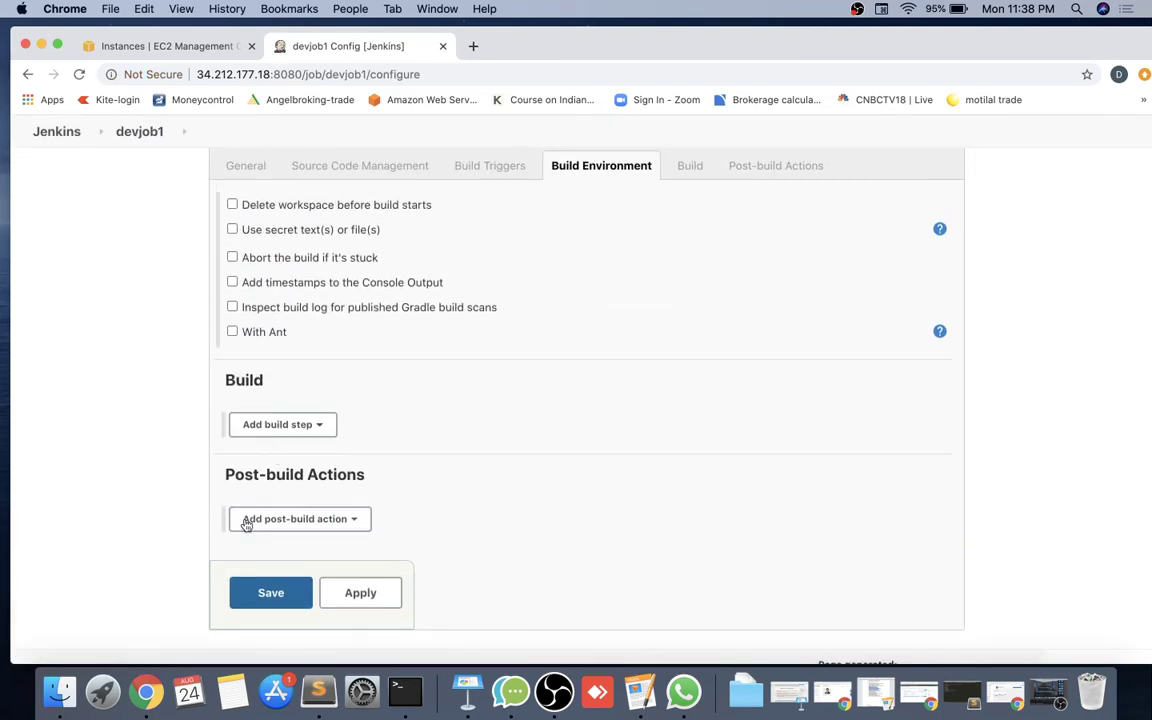
{"action": "left_click", "coordinate": [352, 592]}
{"action": "left_click", "coordinate": [270, 592]}
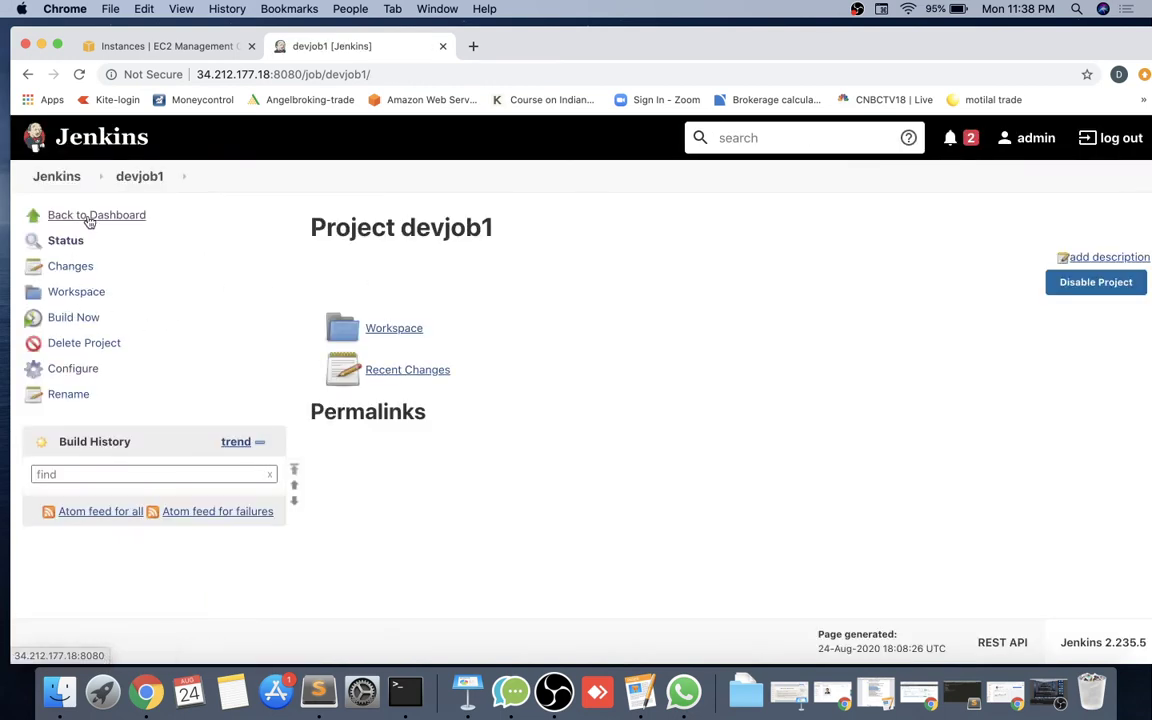
{"action": "left_click", "coordinate": [85, 218]}
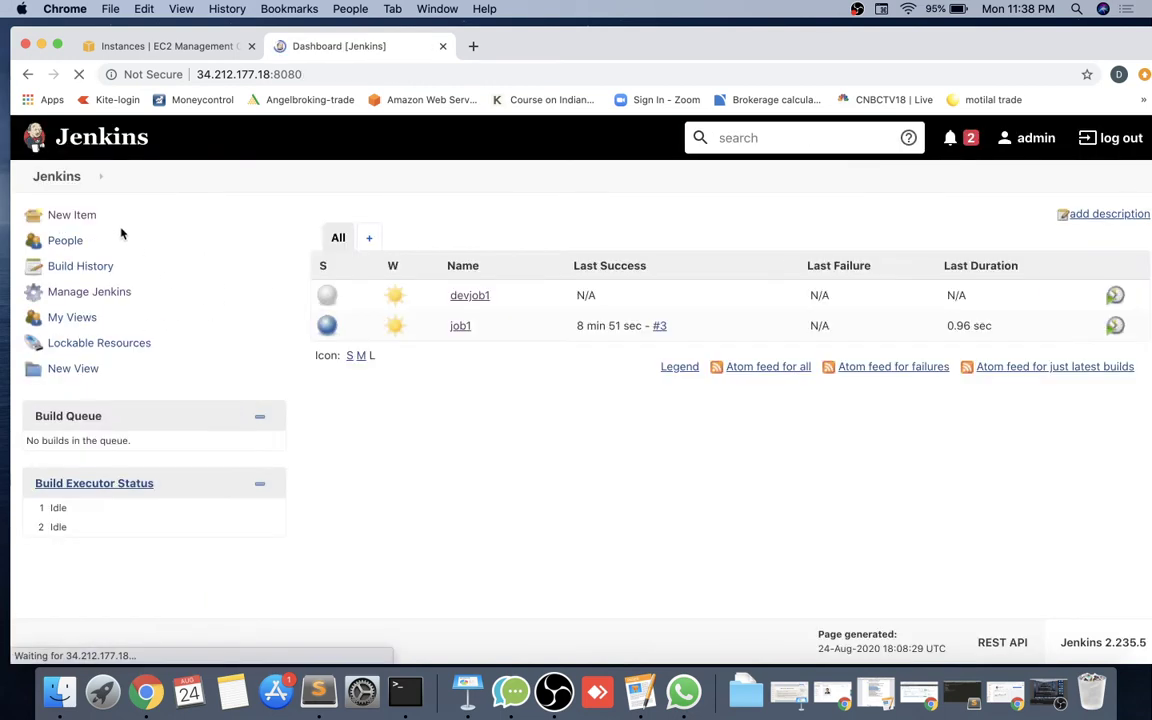
{"action": "left_click", "coordinate": [82, 218]}
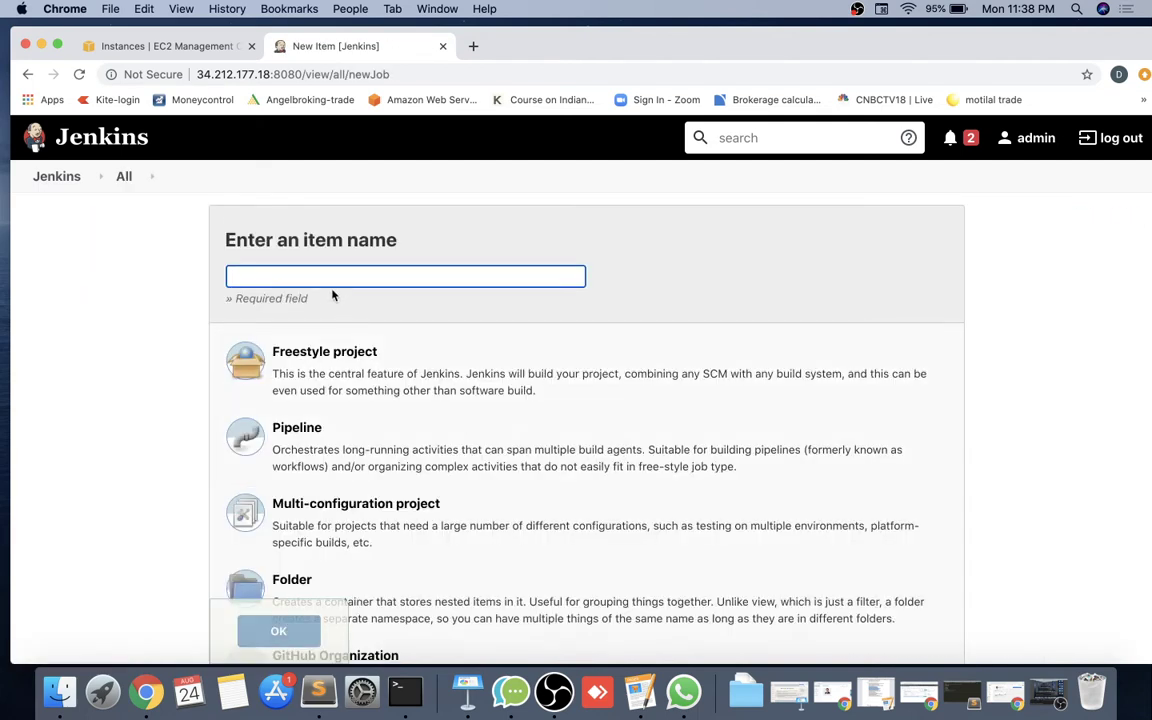
{"action": "type", "text": "testjob"}
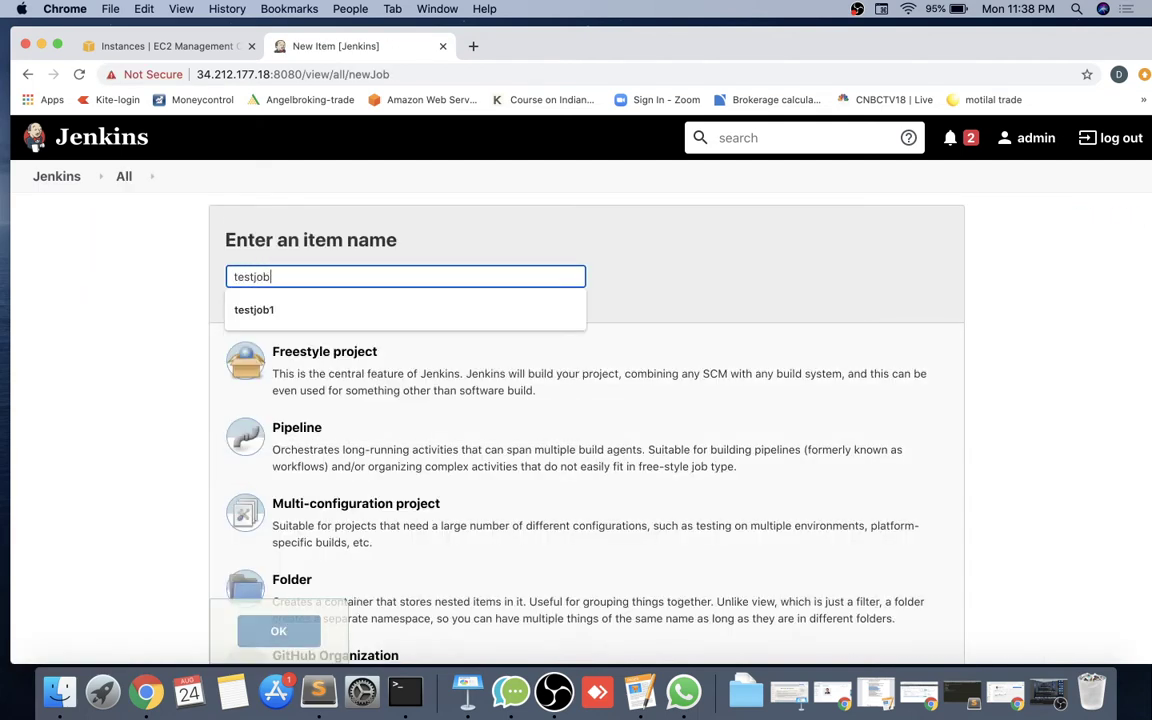
Create freestyle job testjob1, apply and save it, and return to the dashboard.
{"action": "left_click", "coordinate": [295, 310]}
{"action": "left_click", "coordinate": [345, 355]}
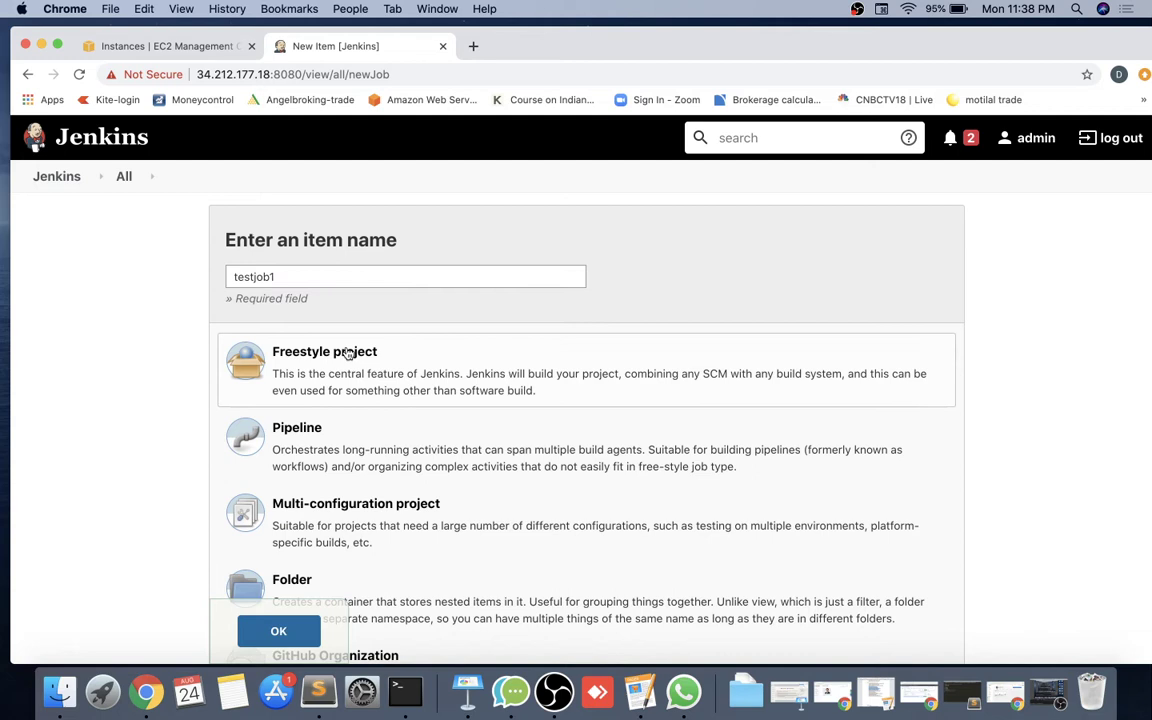
{"action": "left_click", "coordinate": [295, 633]}
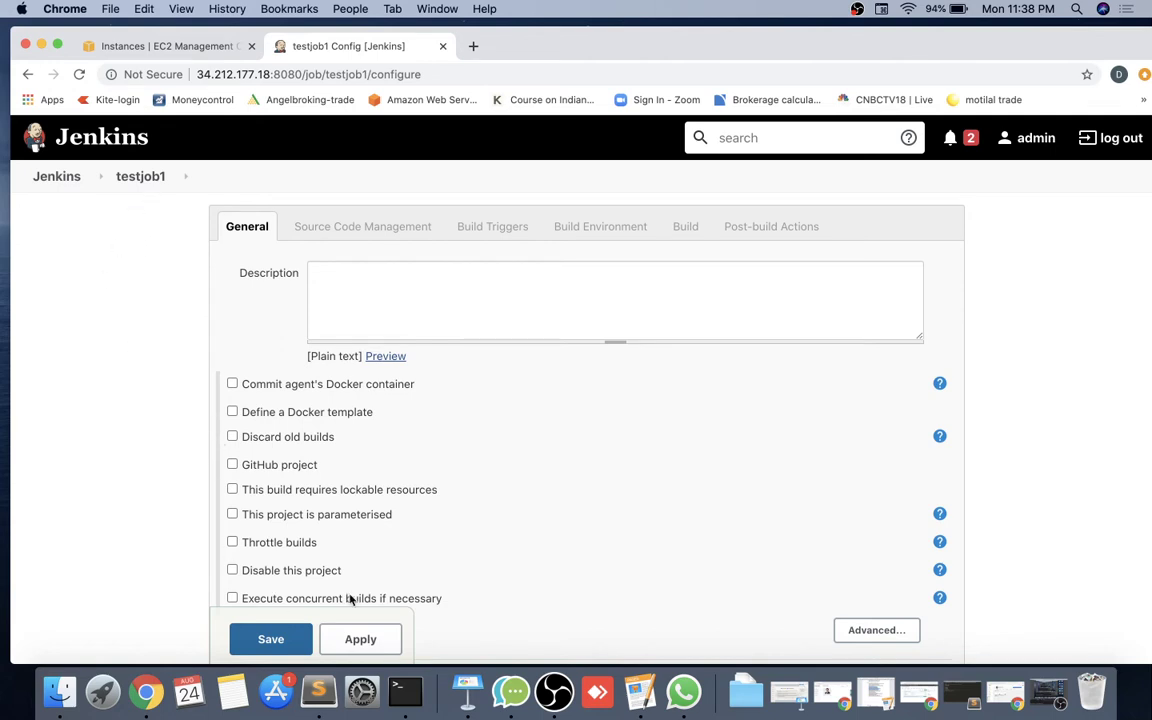
{"action": "left_click", "coordinate": [360, 640]}
{"action": "left_click", "coordinate": [266, 644]}
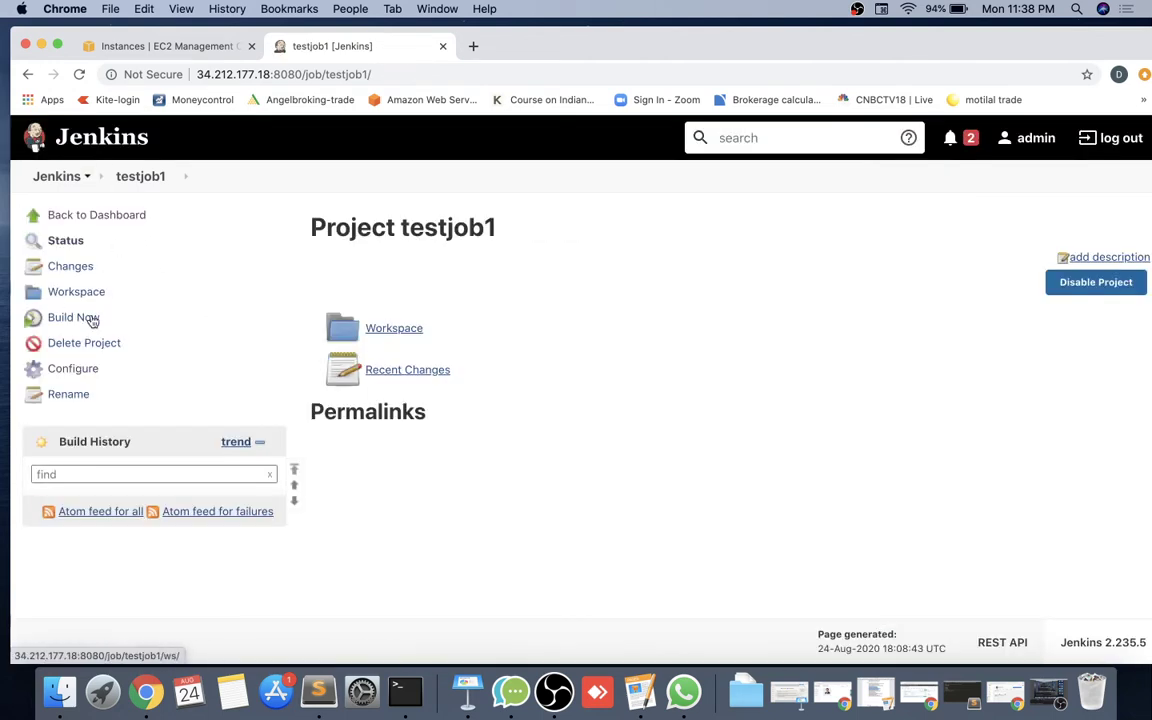
{"action": "left_click", "coordinate": [90, 215]}
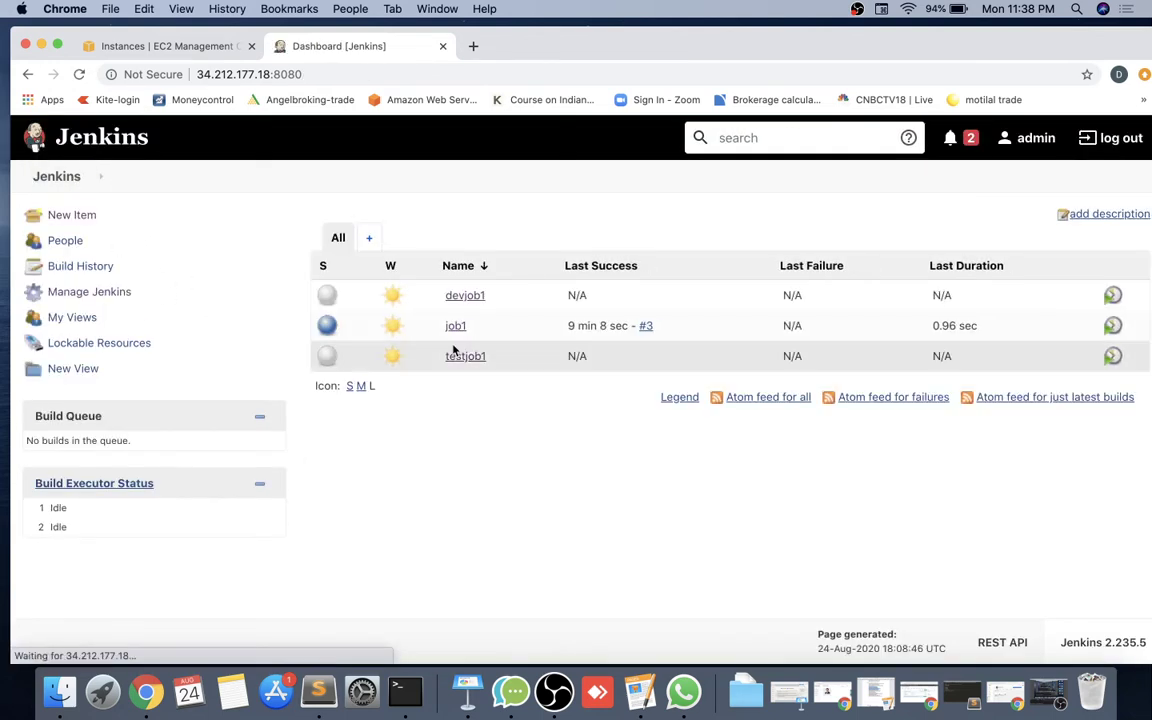
Create and save a freestyle job named buildjob1, then go back to the dashboard.
{"action": "left_click", "coordinate": [67, 215]}
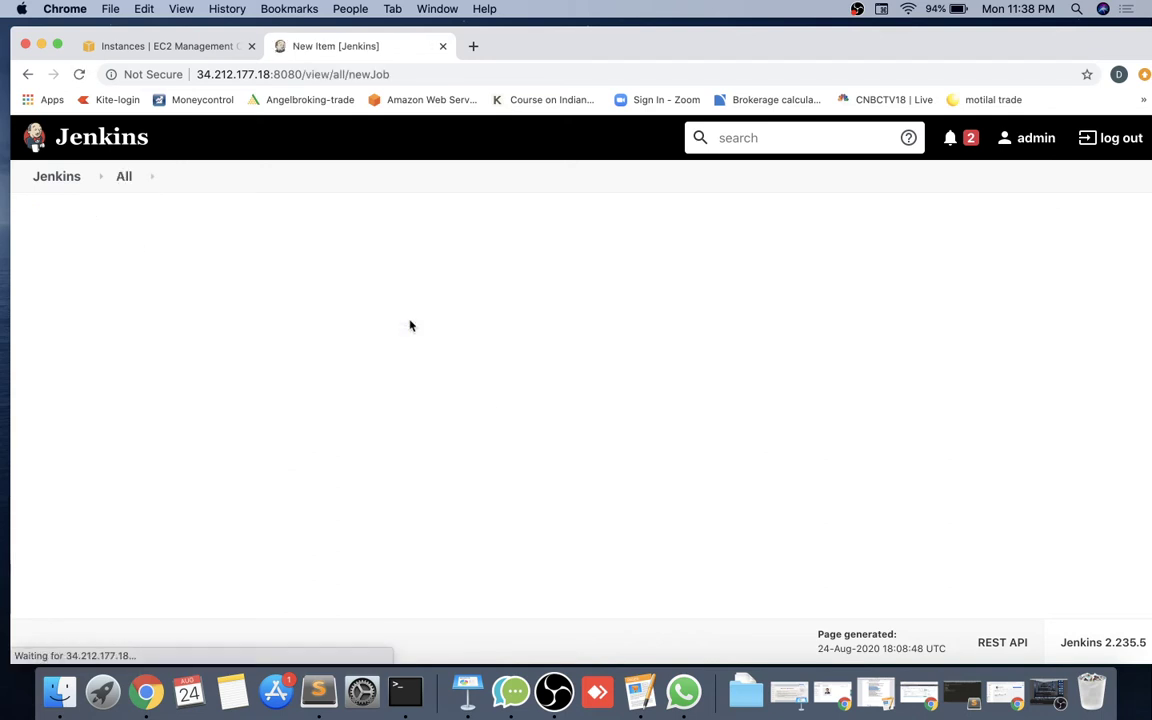
{"action": "type", "text": "build1"}
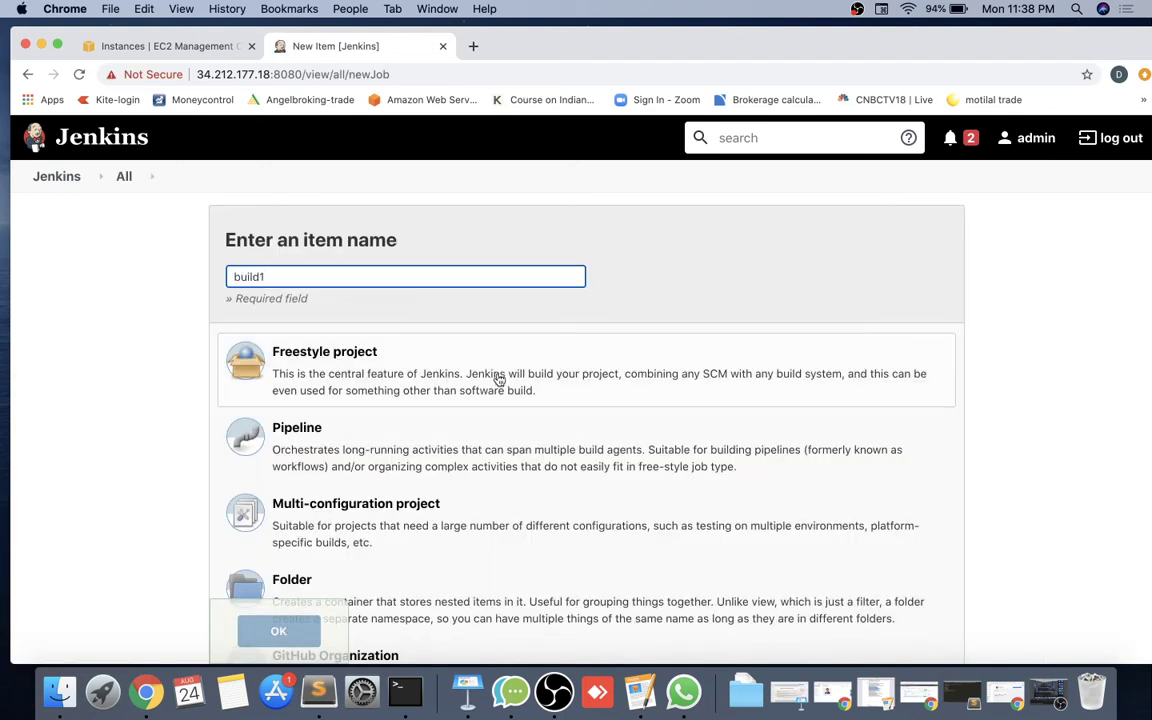
{"action": "key", "text": "BackSpace"}
{"action": "type", "text": "job1"}
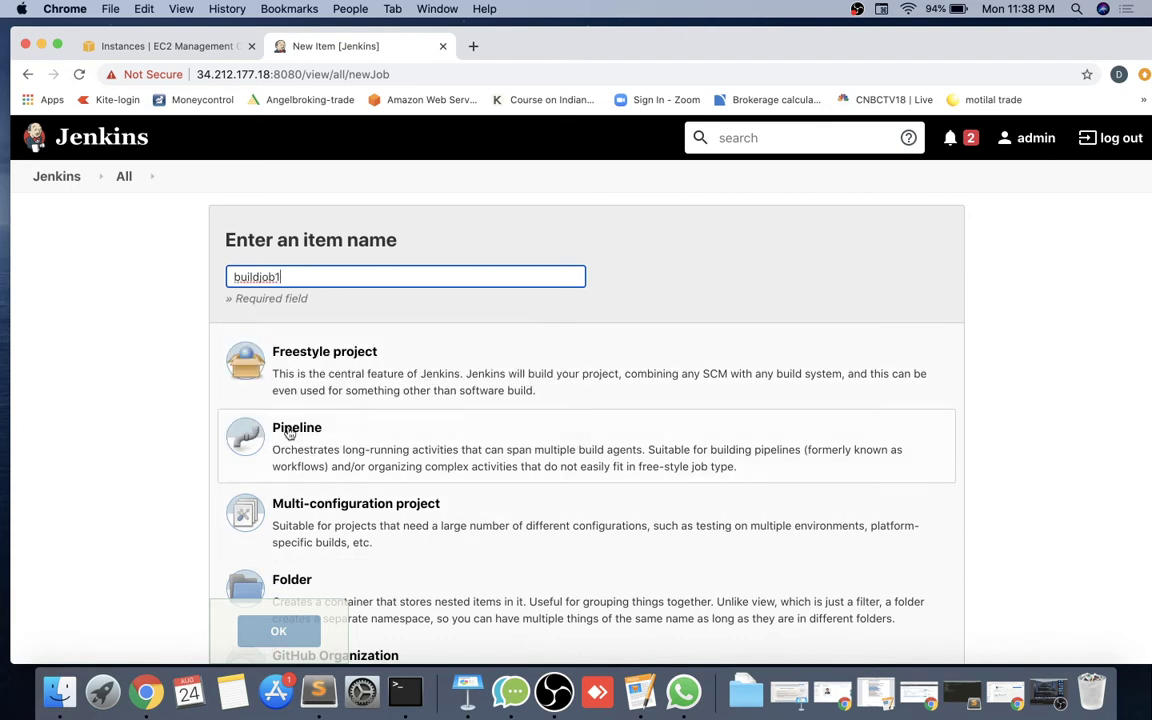
{"action": "left_click", "coordinate": [258, 388]}
{"action": "left_click", "coordinate": [270, 632]}
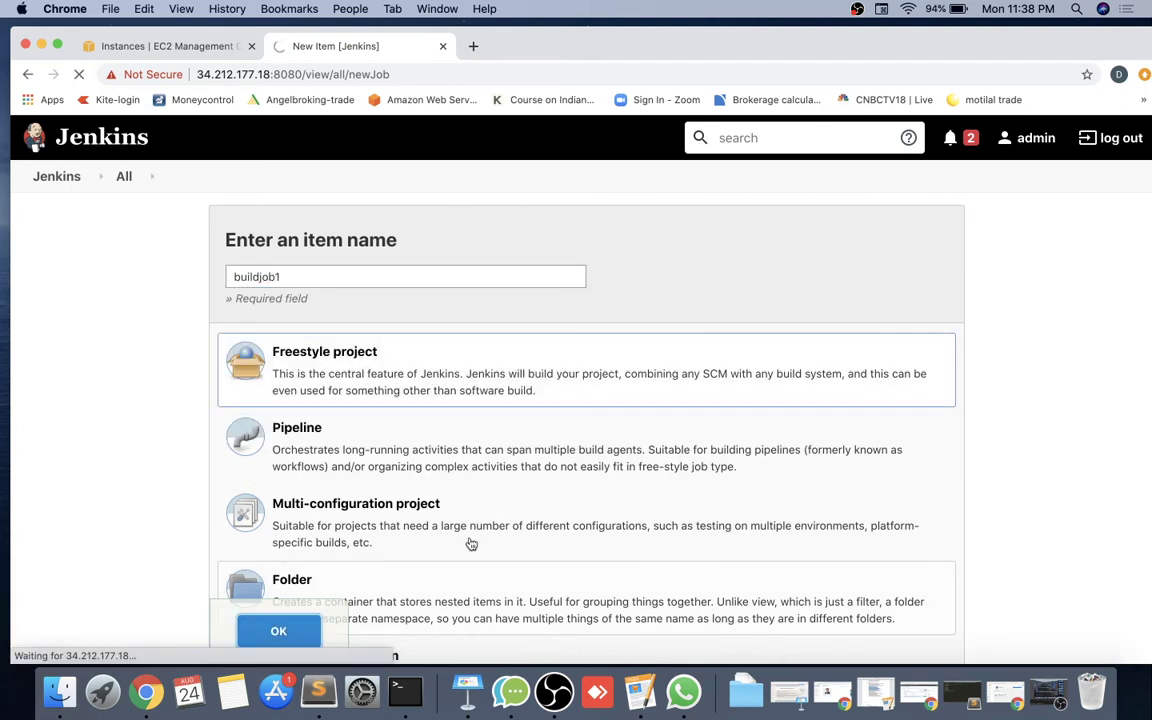
{"action": "left_click", "coordinate": [337, 643]}
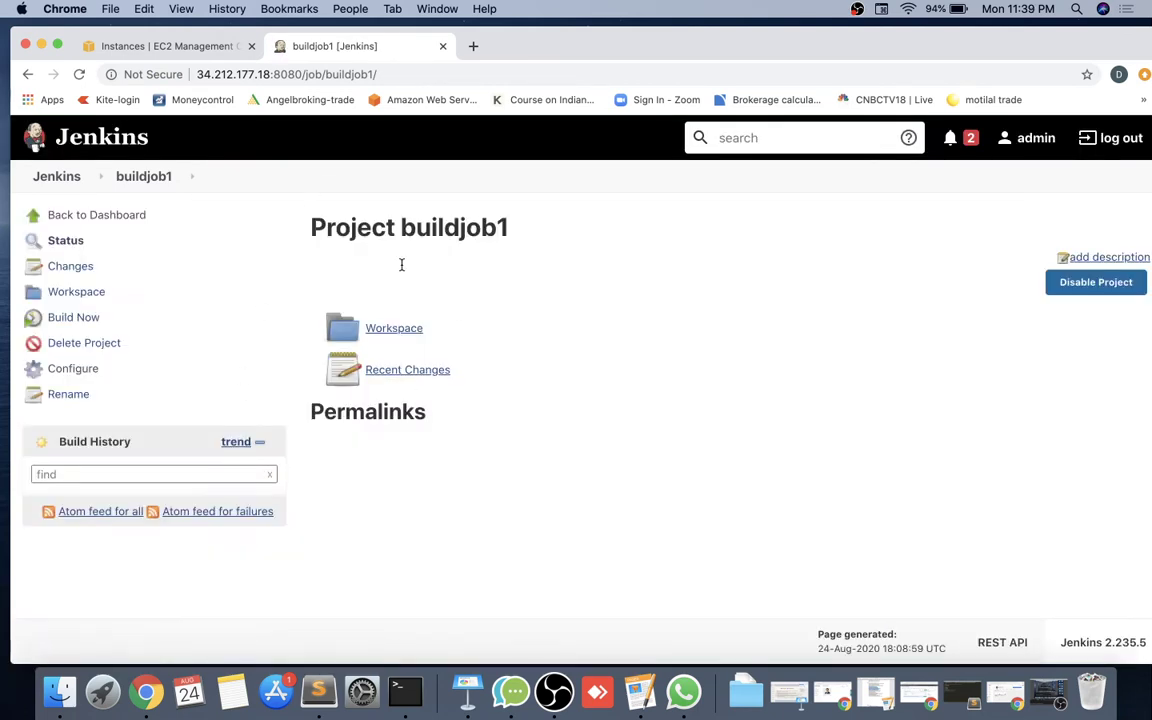
{"action": "left_click", "coordinate": [77, 215]}
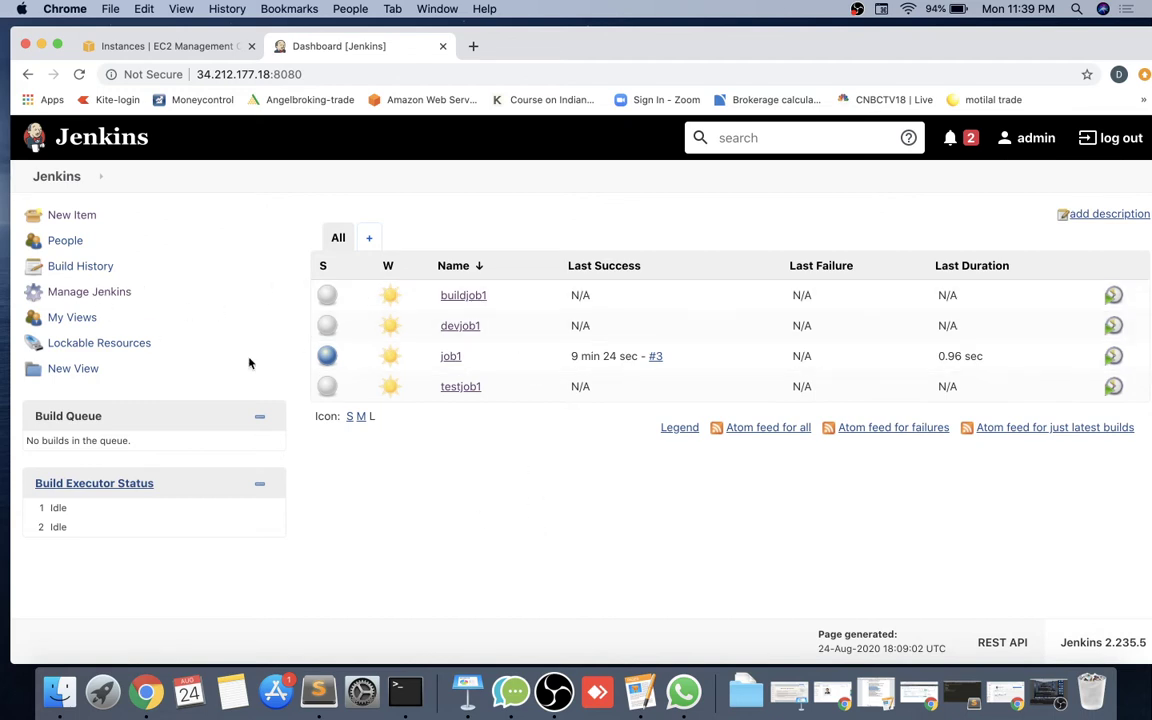
In Manage Jenkins, open Manage and Assign Roles under the Uncategorized section.
{"action": "left_click", "coordinate": [88, 291]}
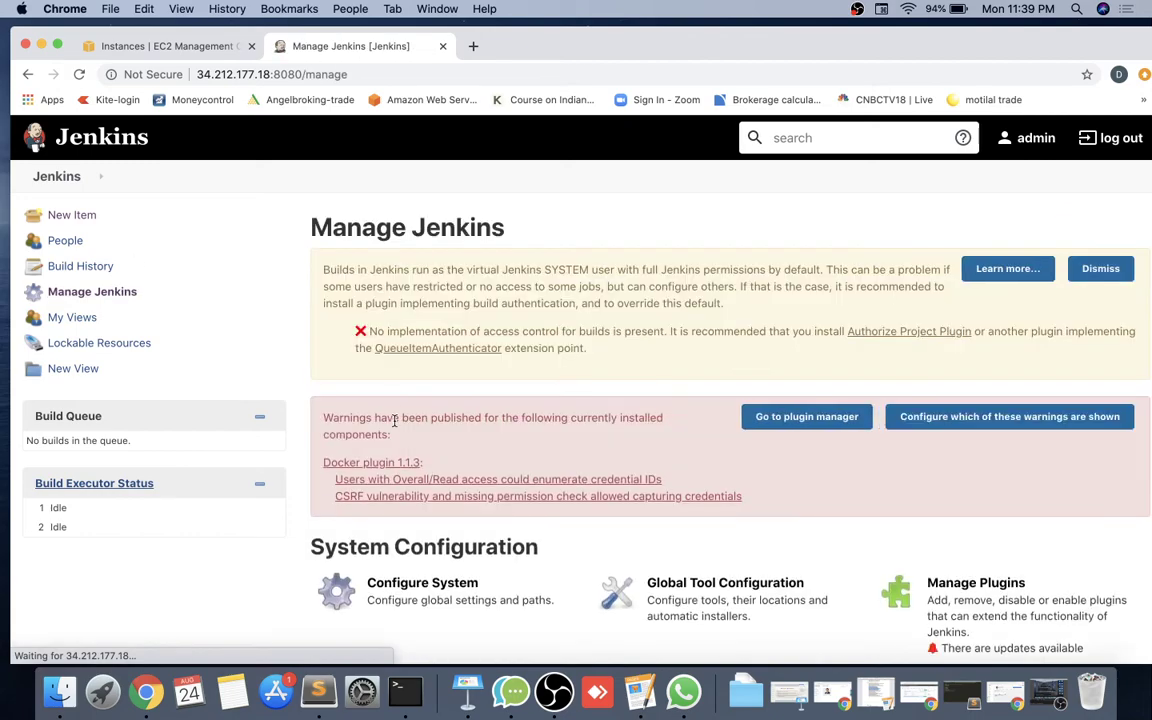
{"action": "scroll", "coordinate": [395, 421], "scroll_direction": "down", "scroll_amount": 15}
{"action": "scroll", "coordinate": [395, 424], "scroll_direction": "up", "scroll_amount": 5}
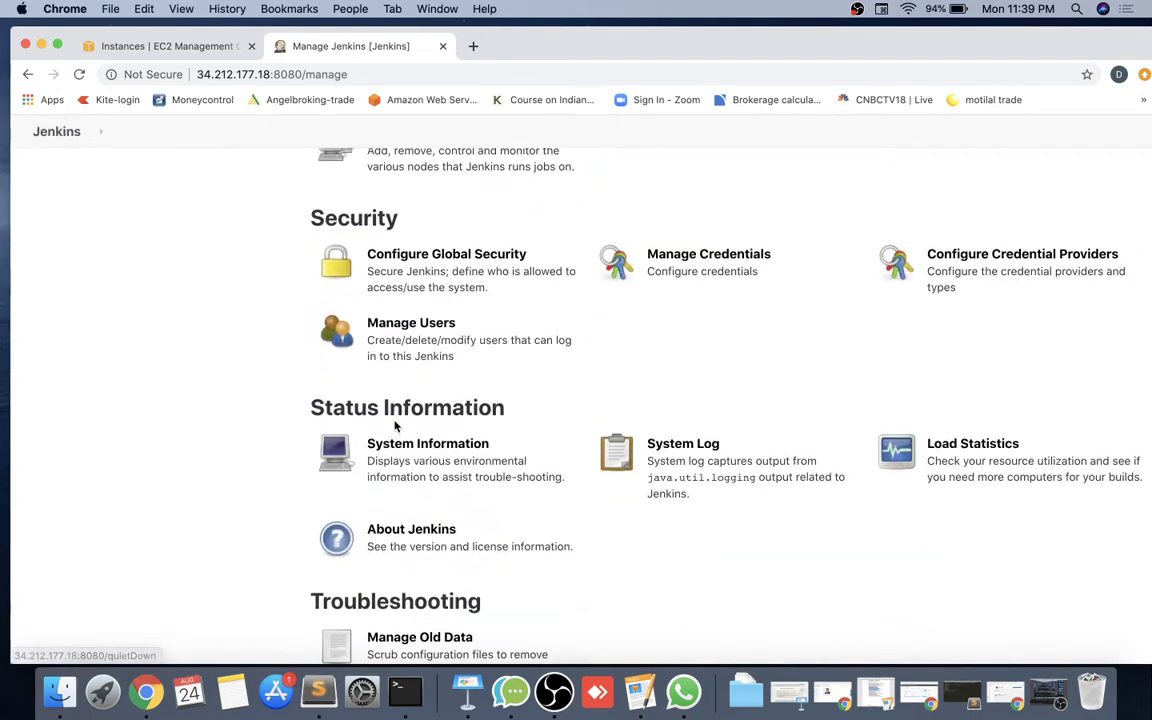
{"action": "scroll", "coordinate": [395, 425], "scroll_direction": "up", "scroll_amount": 1}
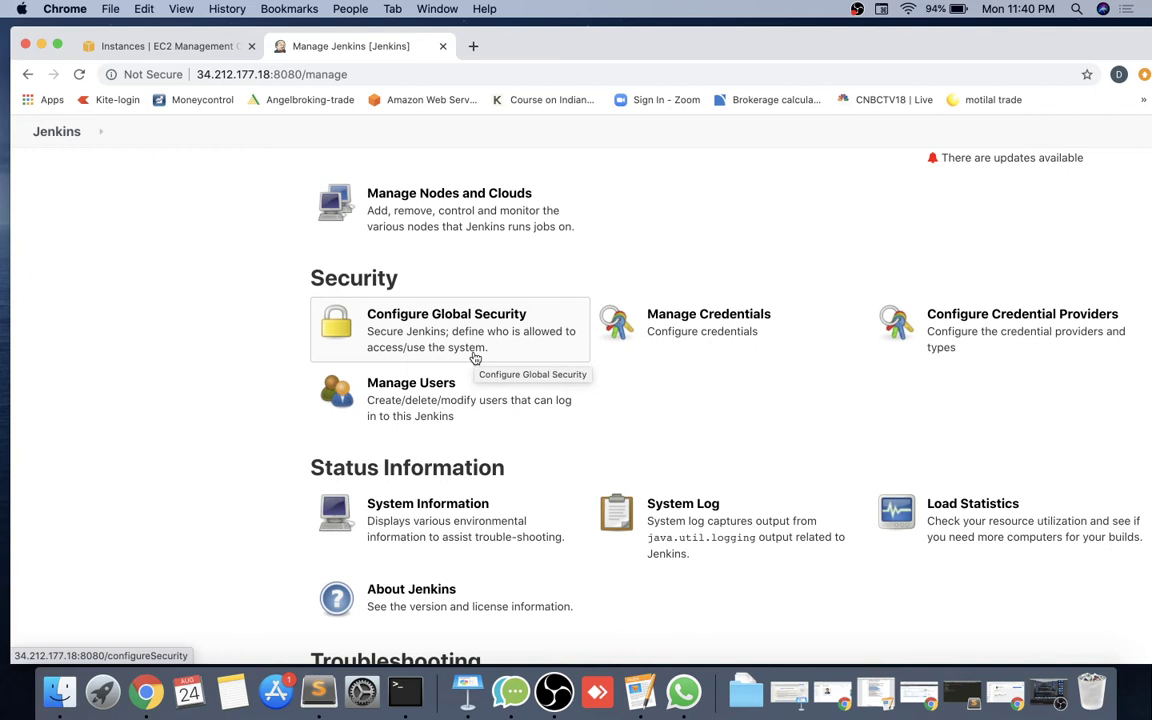
{"action": "scroll", "coordinate": [244, 411], "scroll_direction": "down", "scroll_amount": 2}
{"action": "scroll", "coordinate": [245, 413], "scroll_direction": "up", "scroll_amount": 1}
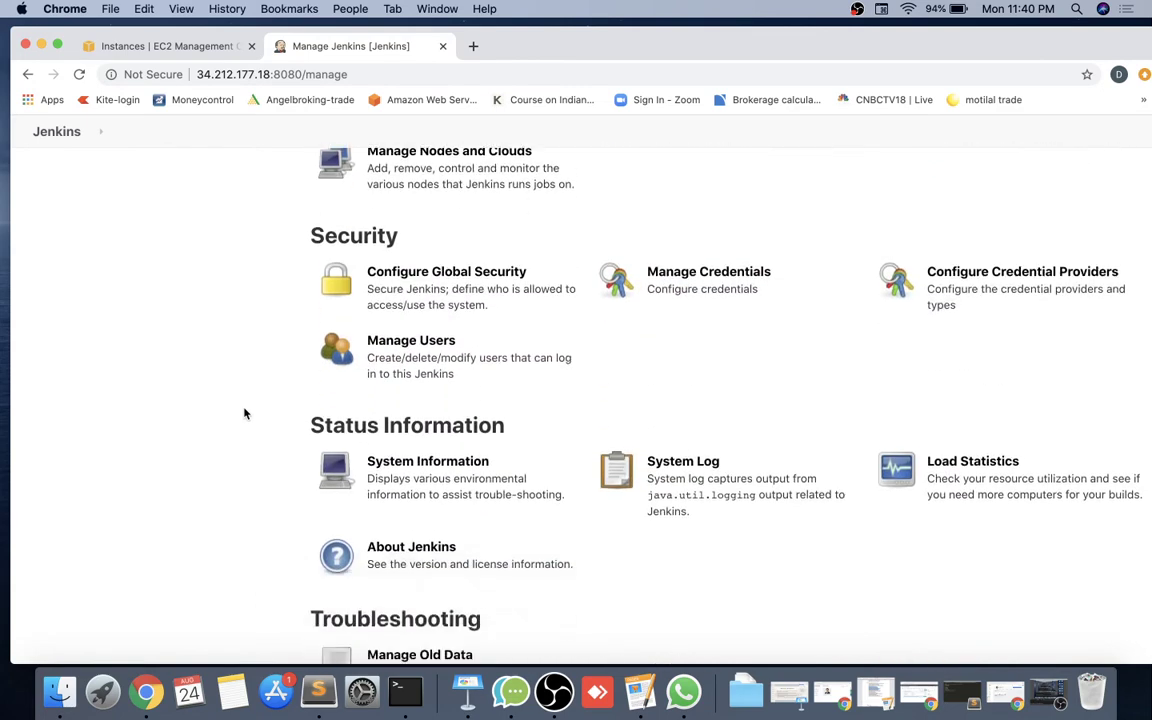
{"action": "scroll", "coordinate": [244, 413], "scroll_direction": "down", "scroll_amount": 10}
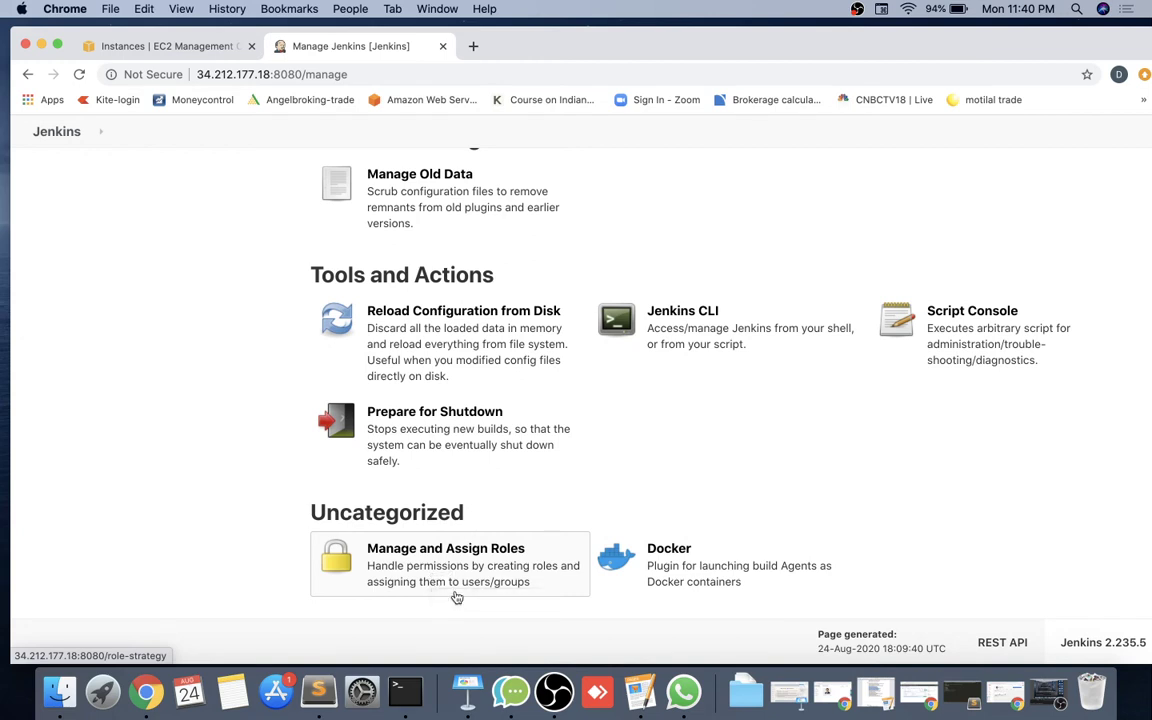
{"action": "left_click", "coordinate": [474, 578]}
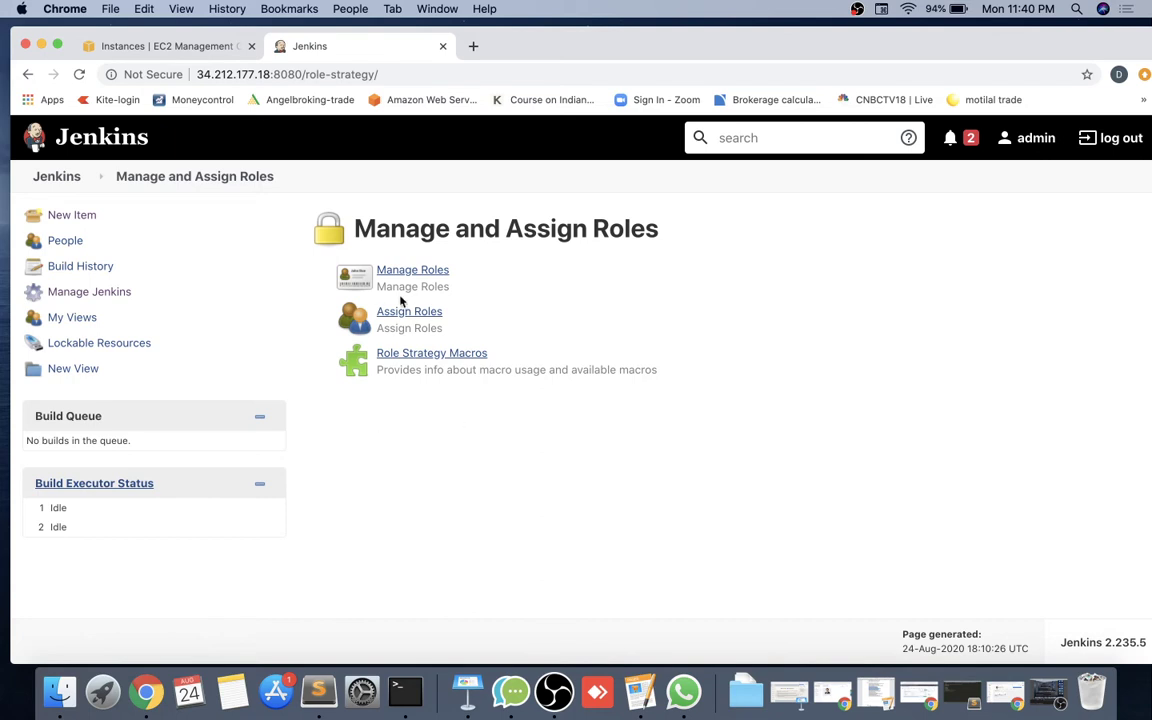
Open Manage Roles and review the Global, Item and Node role permission tables.
{"action": "left_click", "coordinate": [432, 269]}
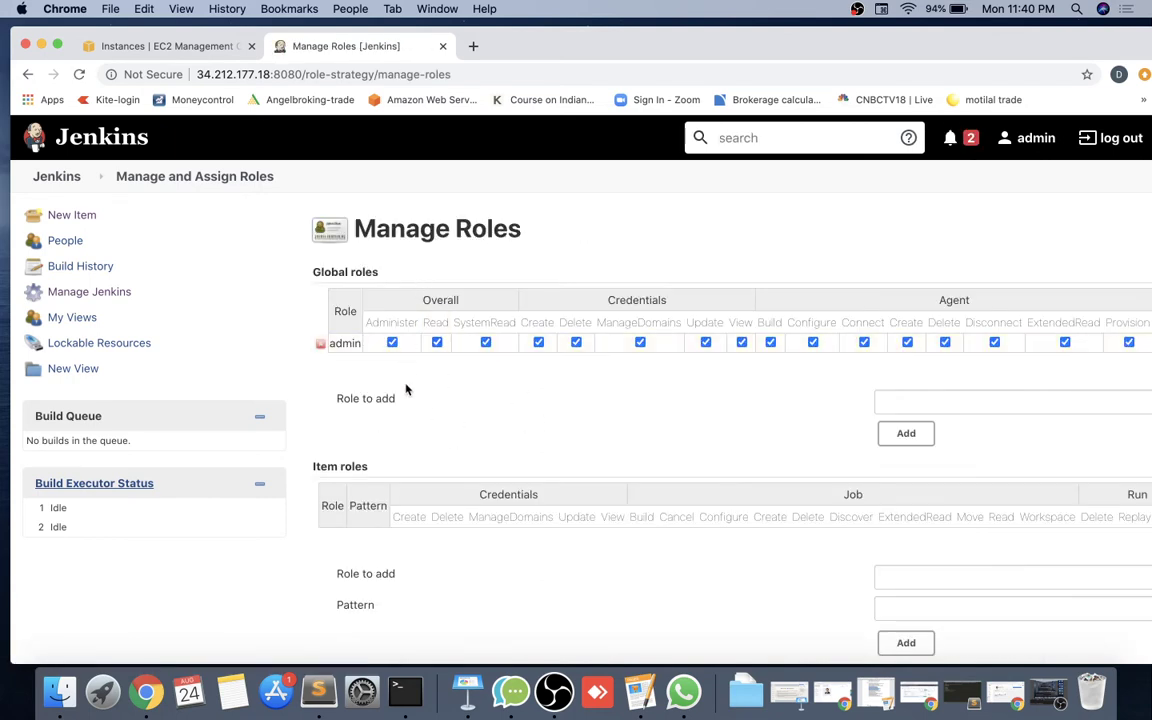
{"action": "scroll", "coordinate": [406, 388], "scroll_direction": "down", "scroll_amount": 1}
{"action": "scroll", "coordinate": [406, 388], "scroll_direction": "down", "scroll_amount": 5}
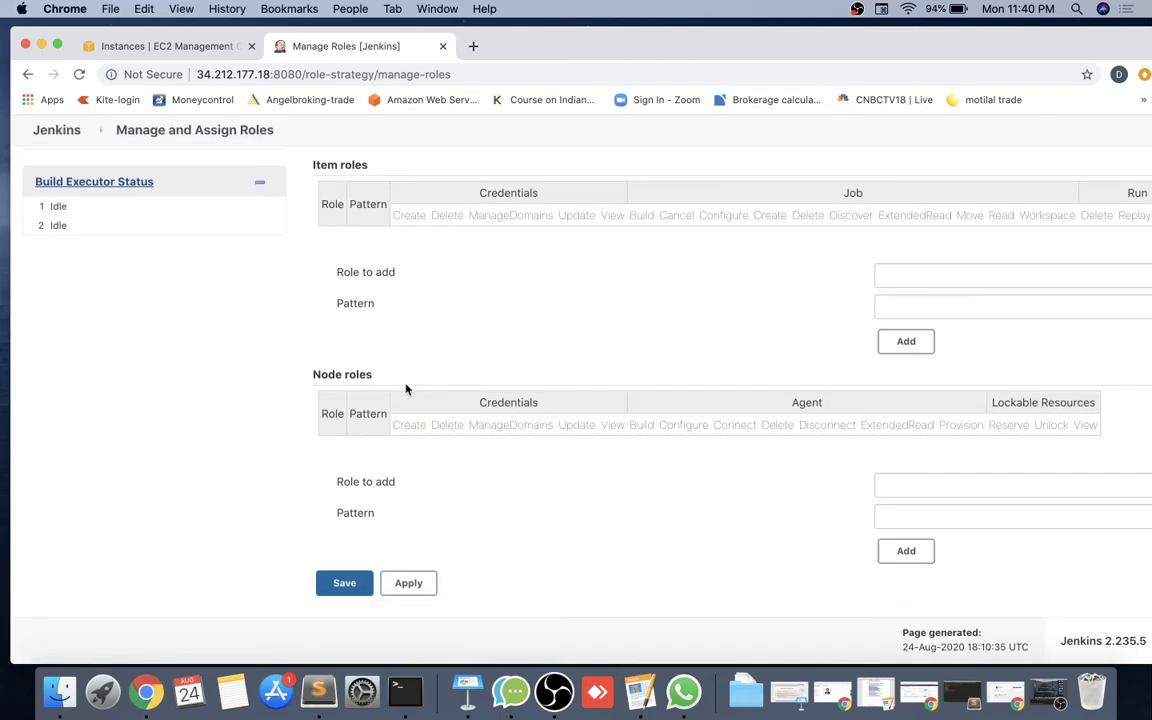
{"action": "scroll", "coordinate": [406, 388], "scroll_direction": "up", "scroll_amount": 3}
{"action": "scroll", "coordinate": [406, 388], "scroll_direction": "up", "scroll_amount": 3}
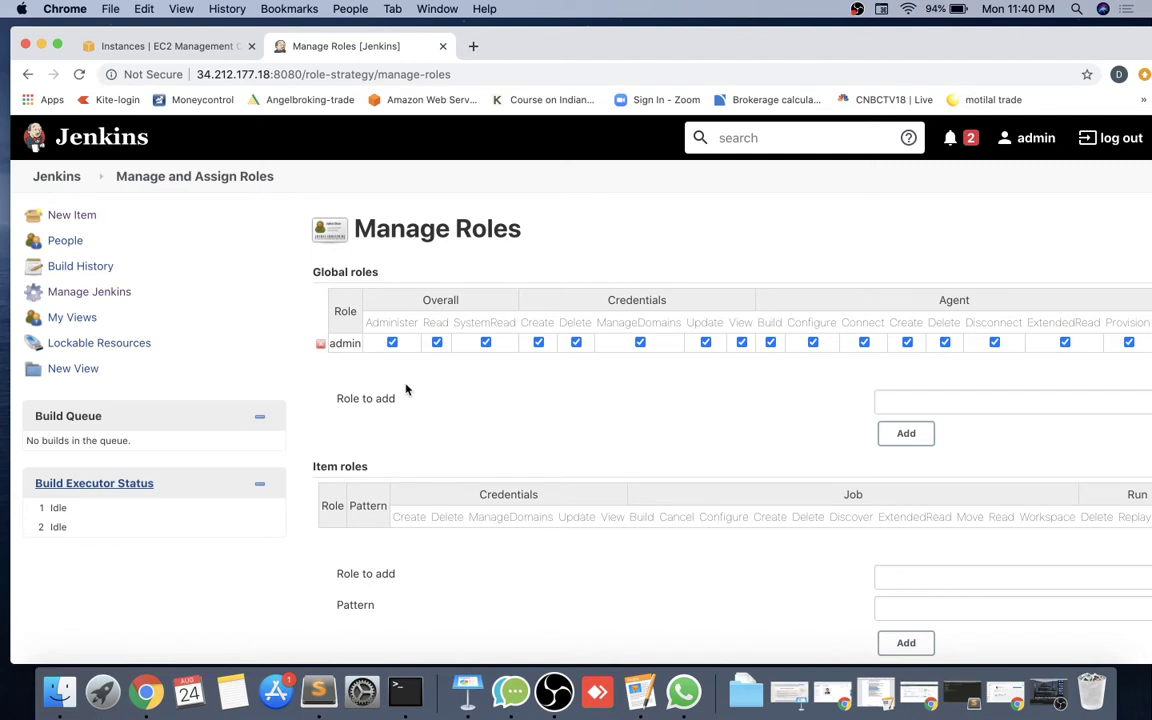
{"action": "scroll", "coordinate": [405, 389], "scroll_direction": "down", "scroll_amount": 2}
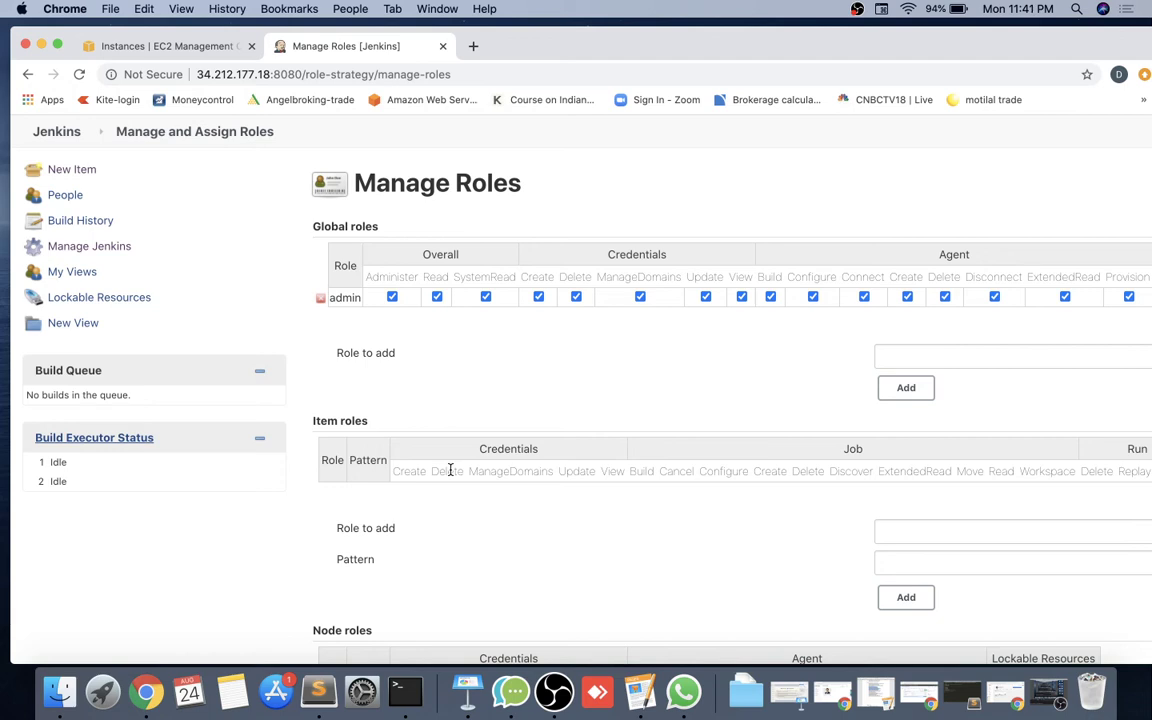
{"action": "scroll", "coordinate": [450, 470], "scroll_direction": "down", "scroll_amount": 3}
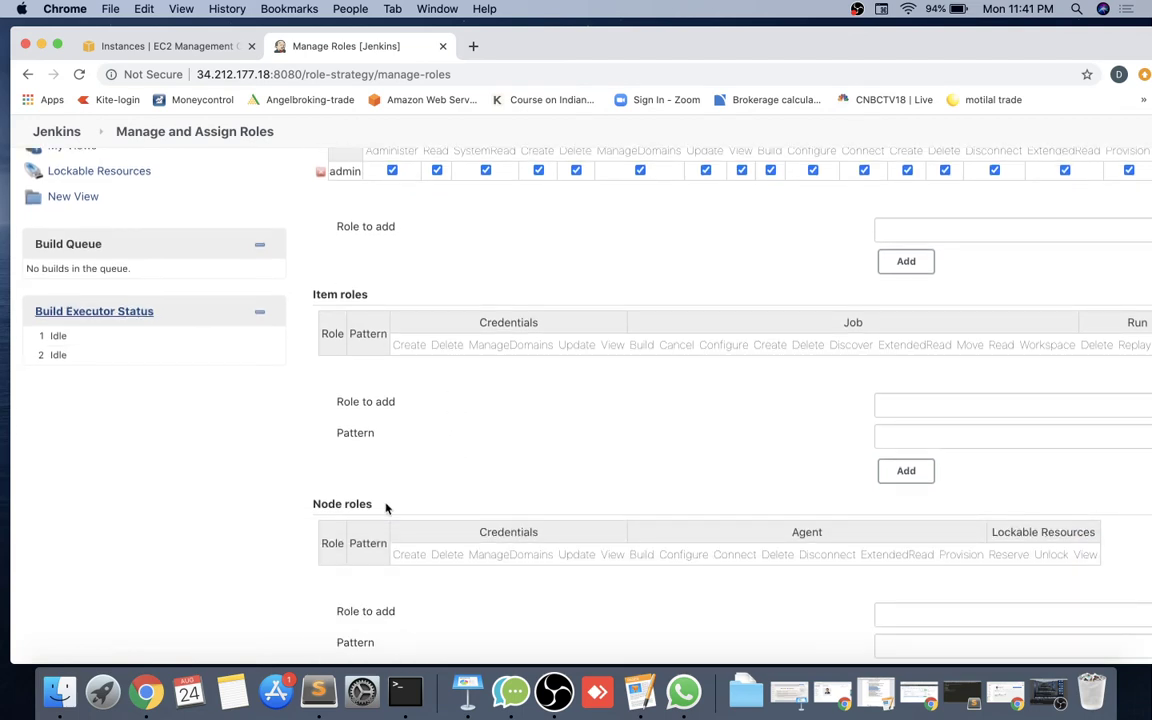
{"action": "scroll", "coordinate": [388, 508], "scroll_direction": "down", "scroll_amount": 1}
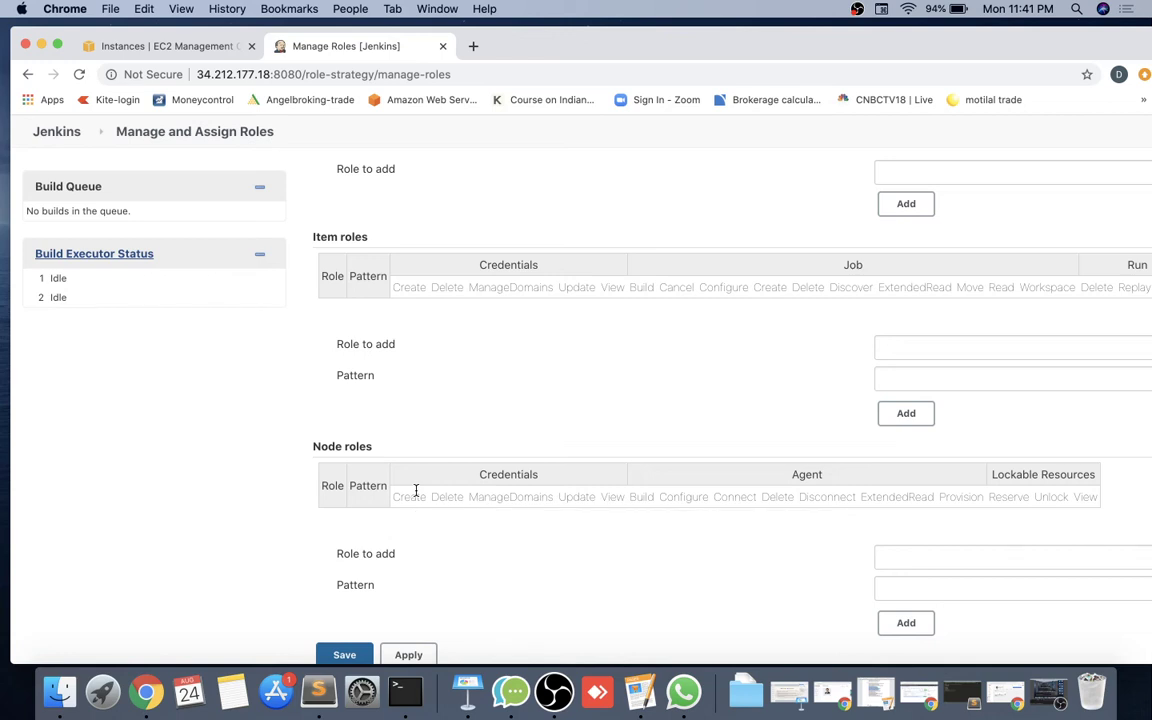
{"action": "scroll", "coordinate": [476, 381], "scroll_direction": "up", "scroll_amount": 5}
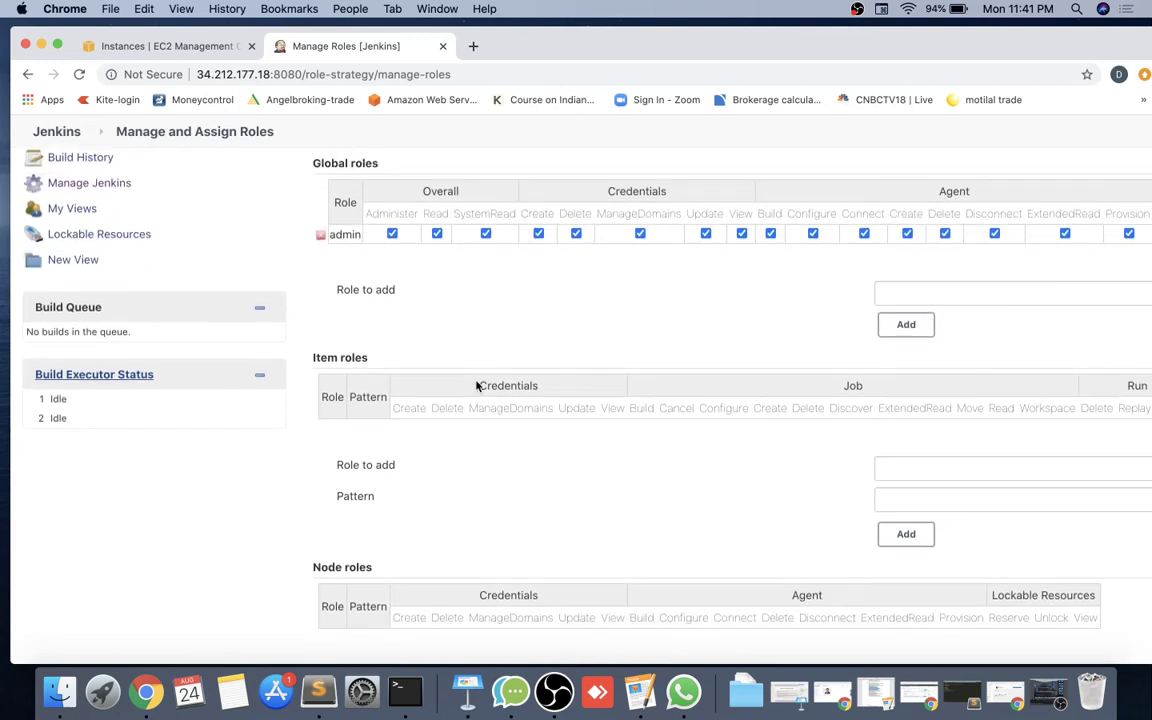
{"action": "scroll", "coordinate": [510, 383], "scroll_direction": "up", "scroll_amount": 1}
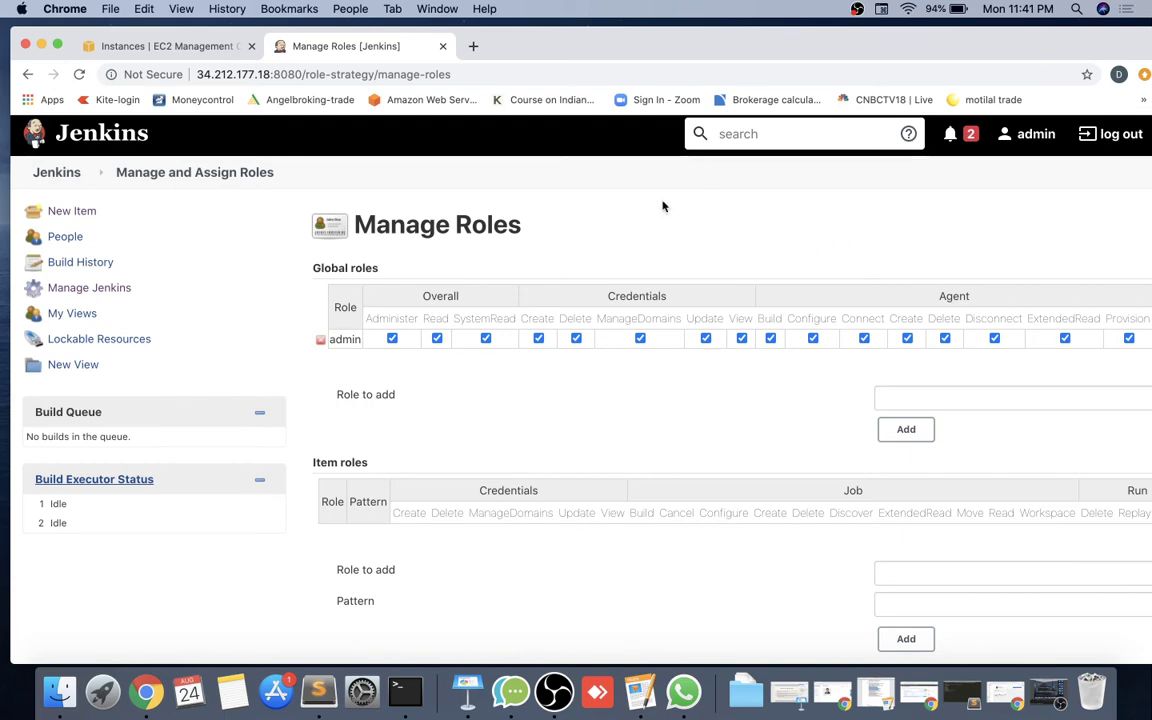
Copy the Jenkins server address from the Manage Roles window and arrange the browser windows.
{"action": "key", "text": "super+shift+n"}
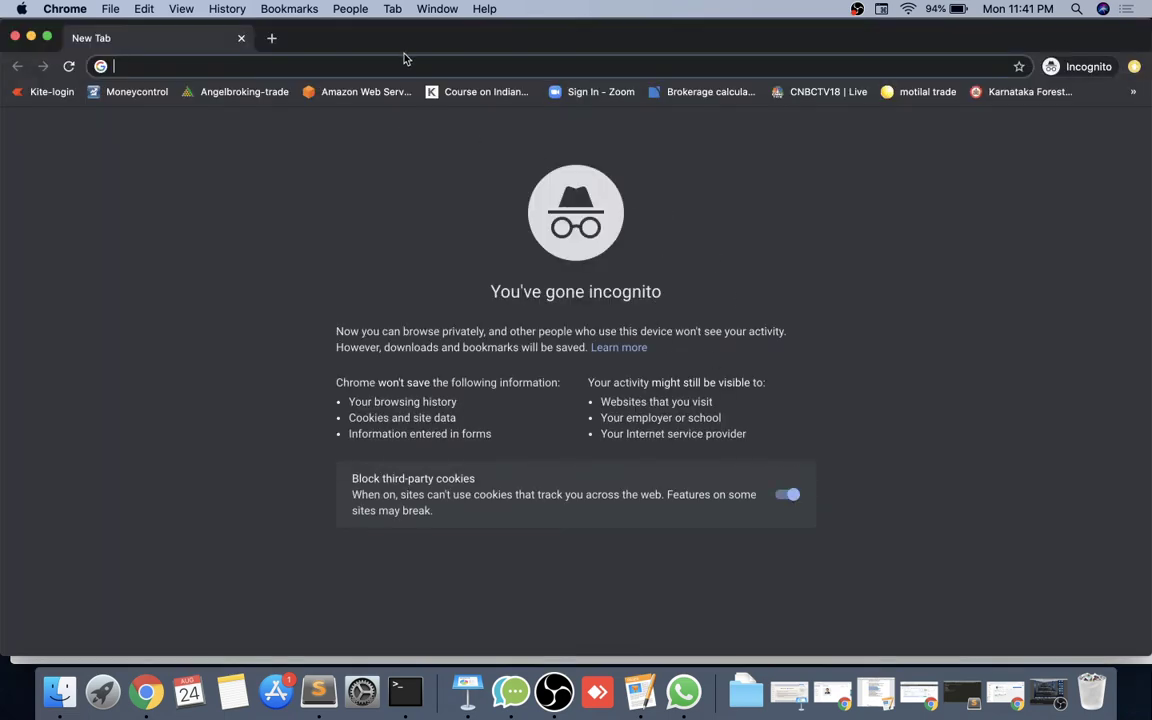
{"action": "left_click_drag", "start_coordinate": [363, 40], "coordinate": [522, 116]}
{"action": "left_click", "coordinate": [590, 50]}
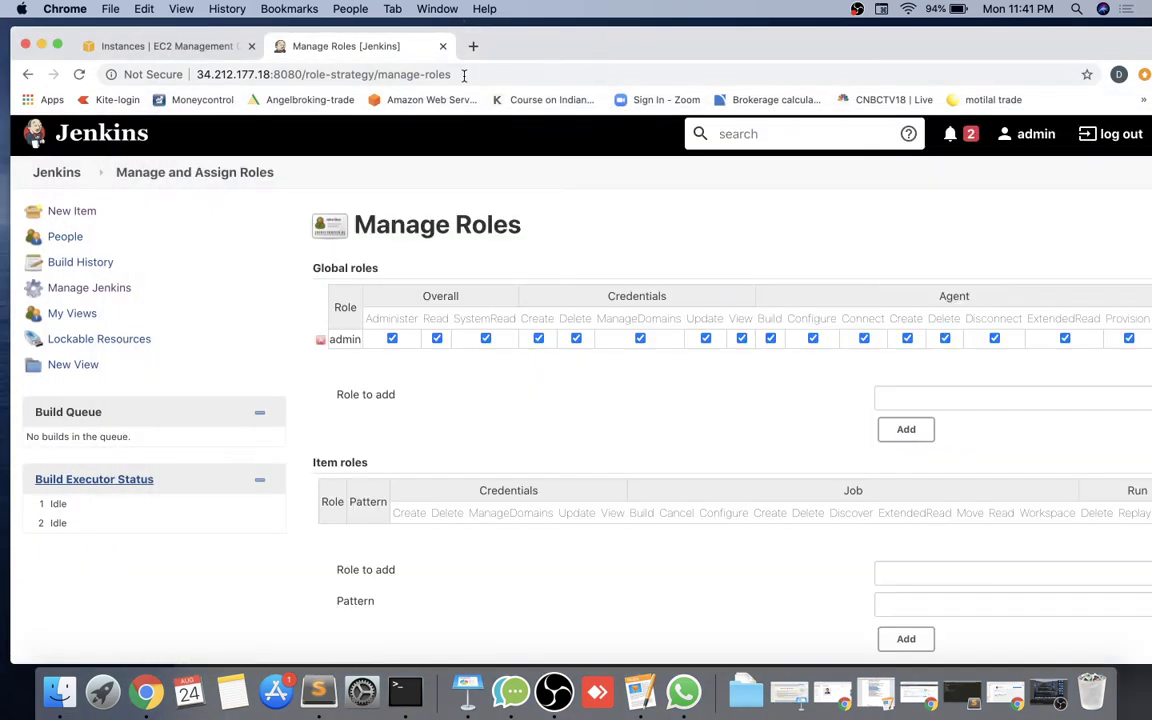
{"action": "left_click_drag", "start_coordinate": [301, 74], "coordinate": [182, 74]}
{"action": "key", "text": "super+c"}
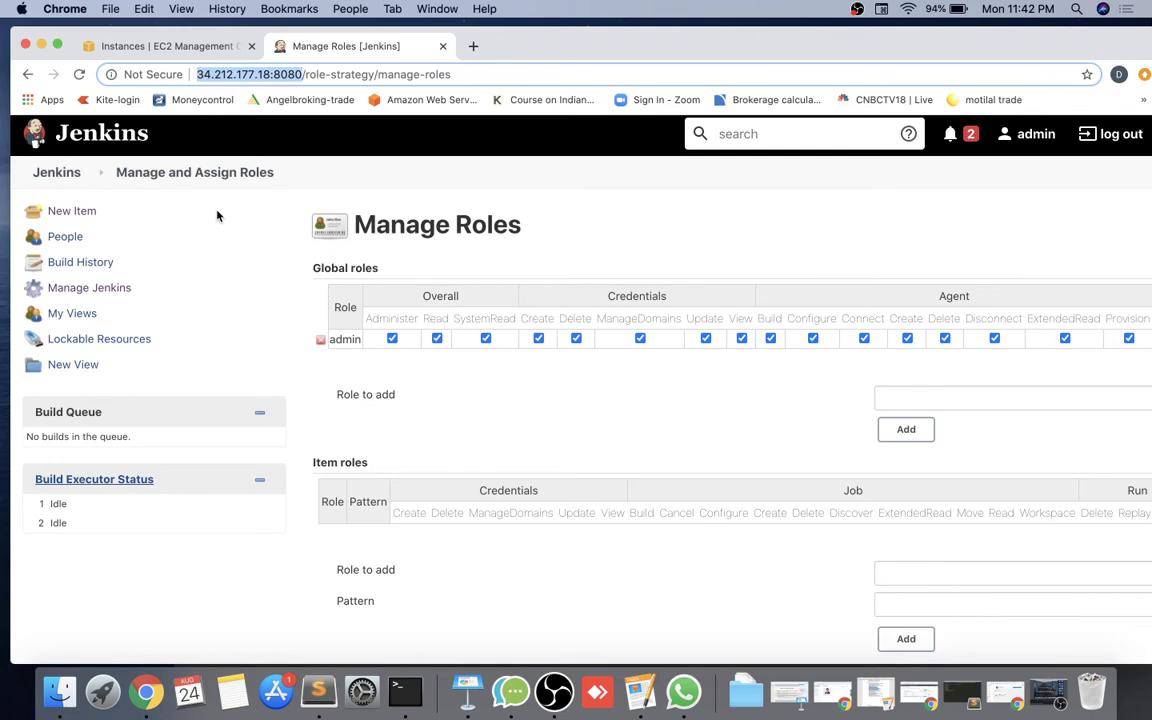
{"action": "key", "text": "super+Tab"}
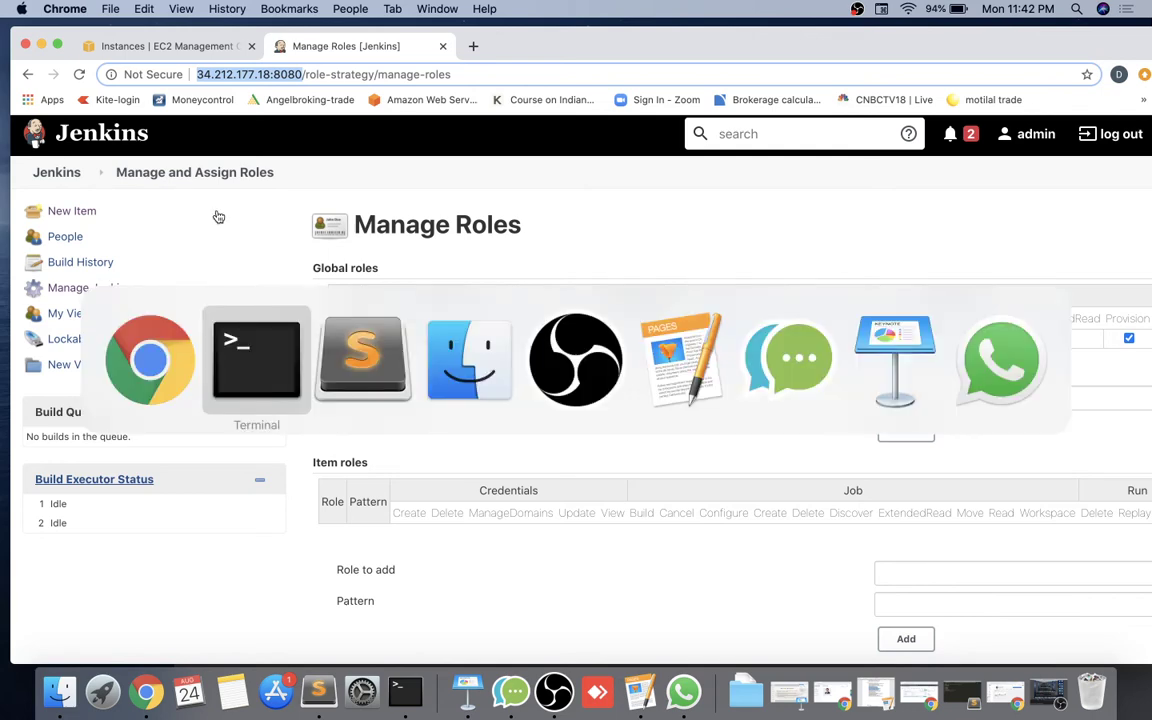
{"action": "key", "text": "super+shift+Tab"}
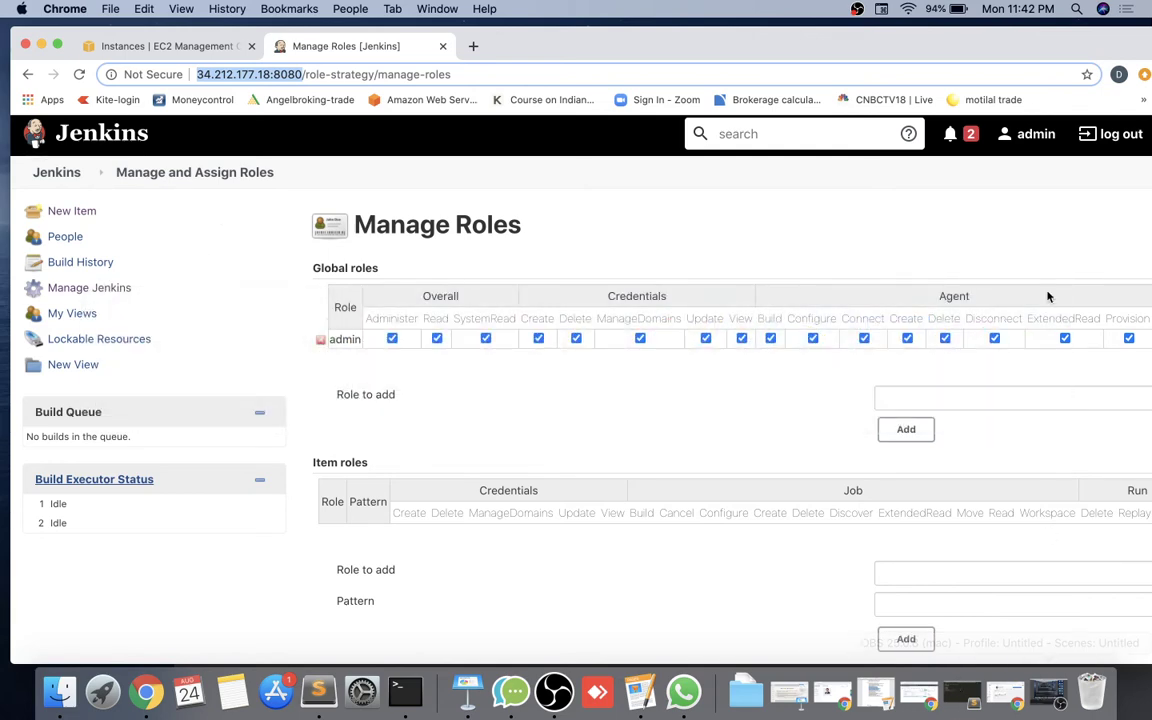
{"action": "left_click_drag", "start_coordinate": [961, 39], "coordinate": [816, 31]}
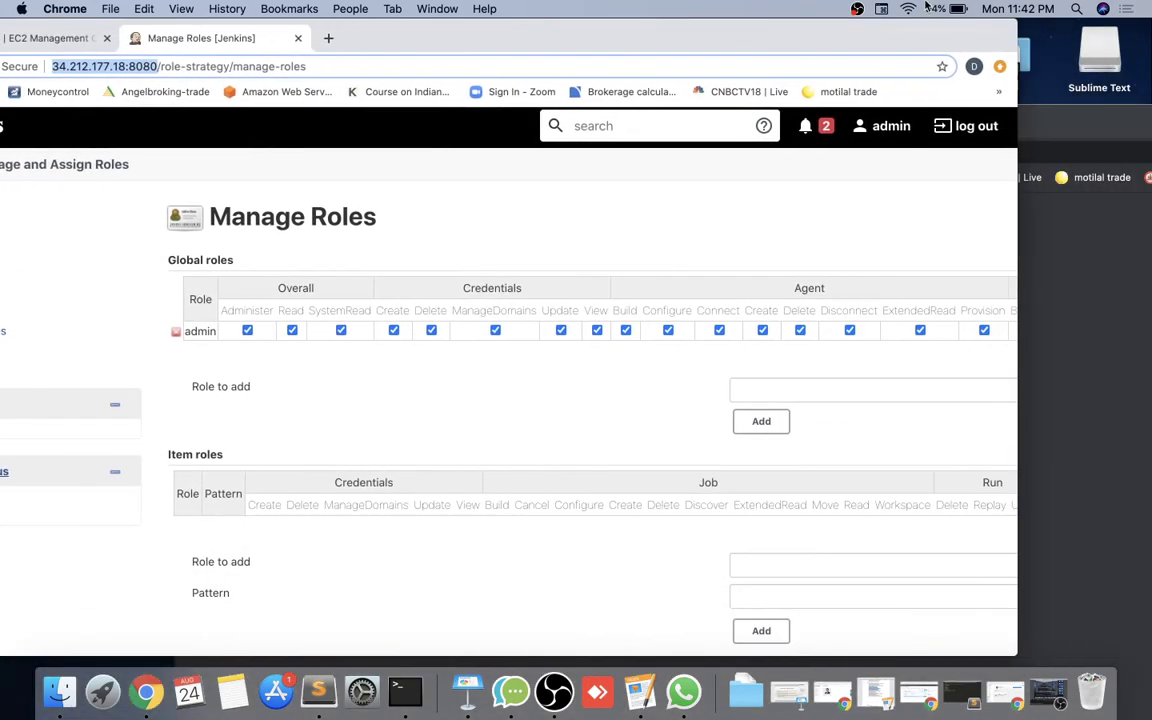
{"action": "left_click_drag", "start_coordinate": [927, 7], "coordinate": [993, 8]}
In a new private window, load the Jenkins address and sign in as the developer test user.
{"action": "key", "text": "super+shift+n"}
{"action": "left_click_drag", "start_coordinate": [1005, 129], "coordinate": [905, 95]}
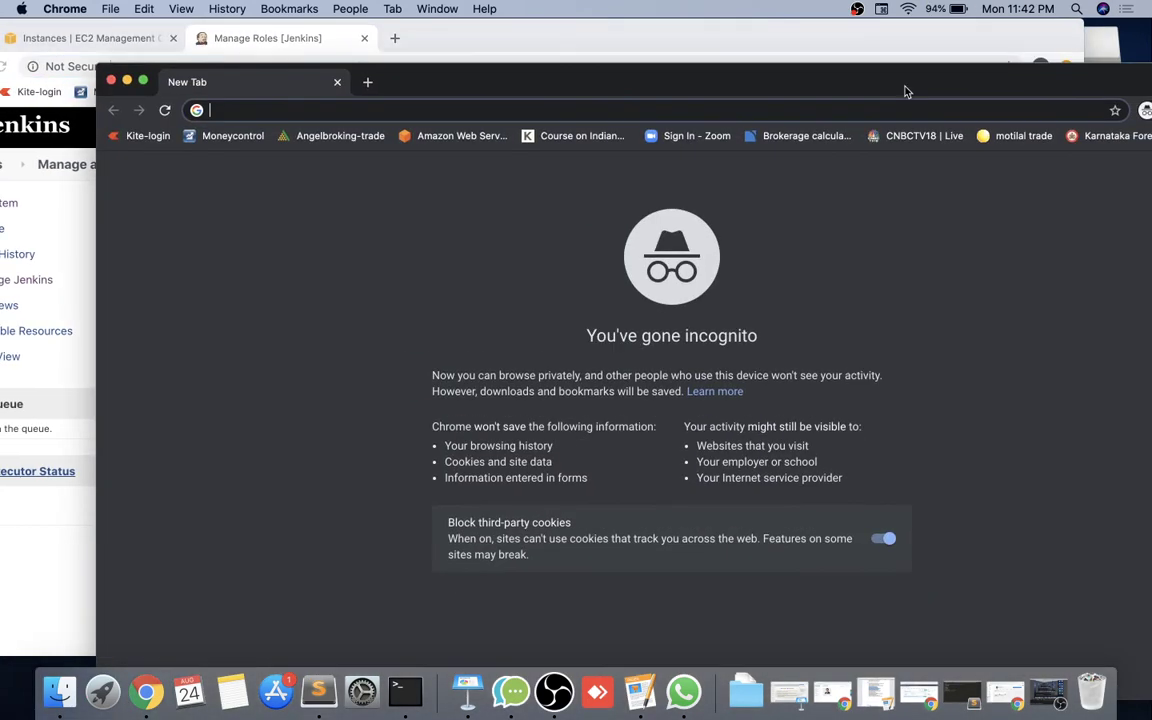
{"action": "key", "text": "super+v"}
{"action": "key", "text": "Return"}
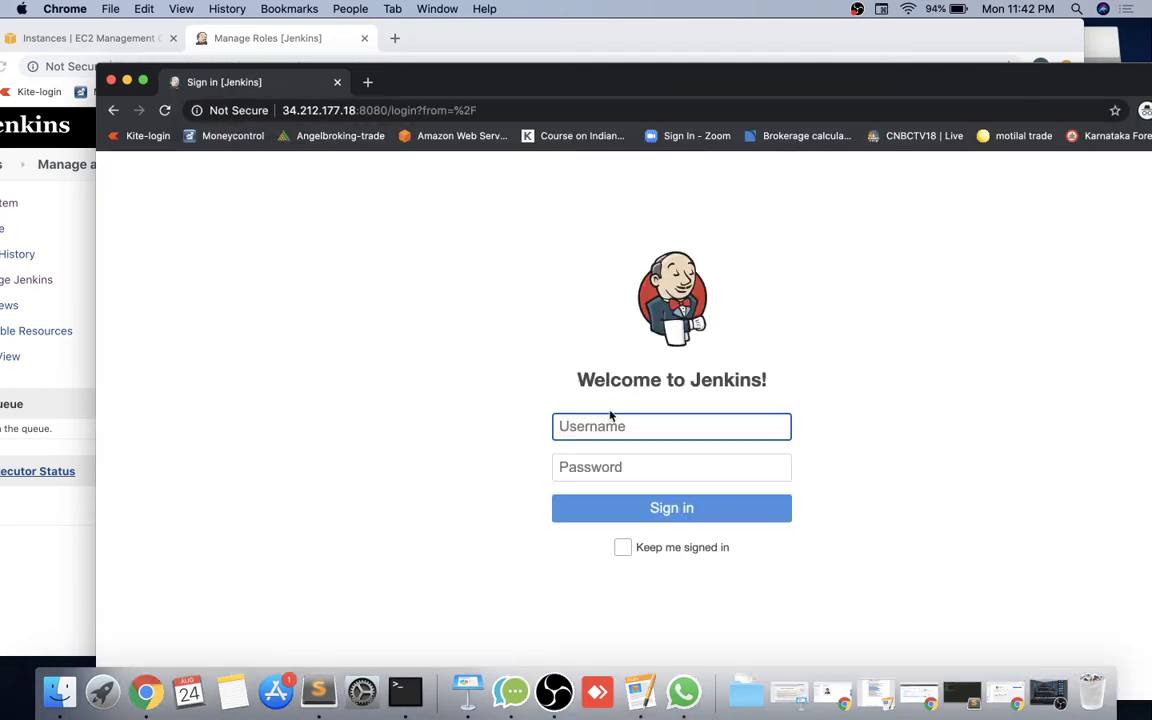
{"action": "type", "text": "dev1"}
{"action": "key", "text": "Tab"}
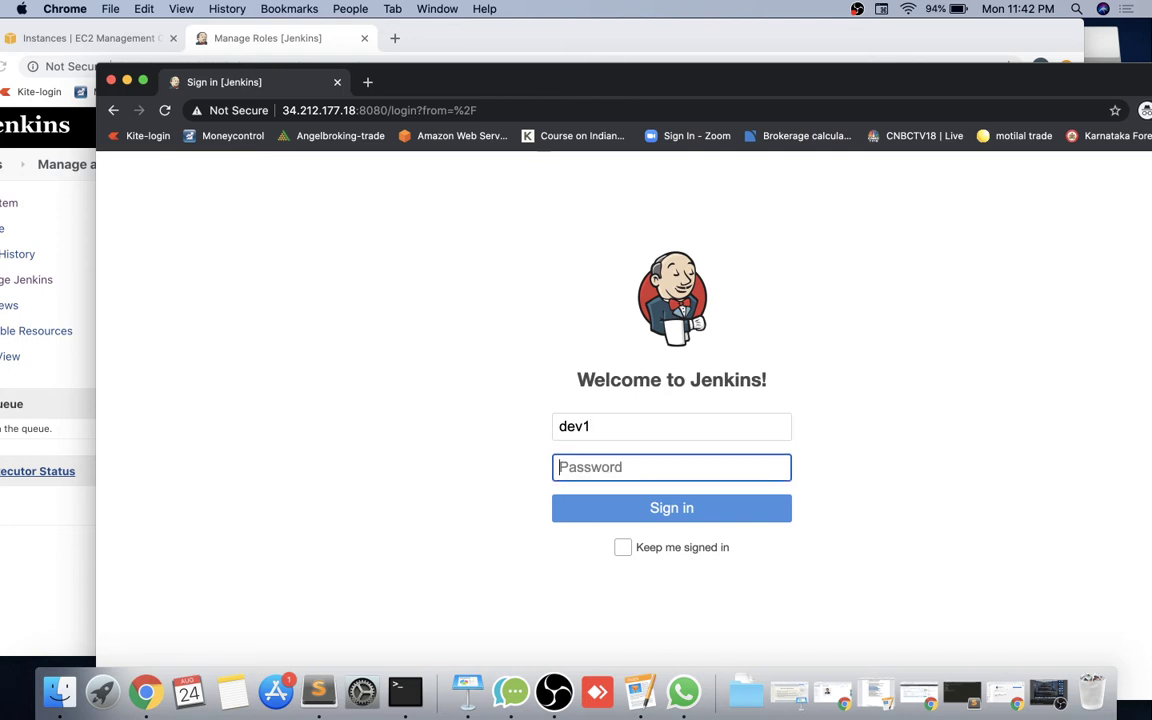
{"action": "type", "text": "dev1"}
{"action": "key", "text": "Return"}
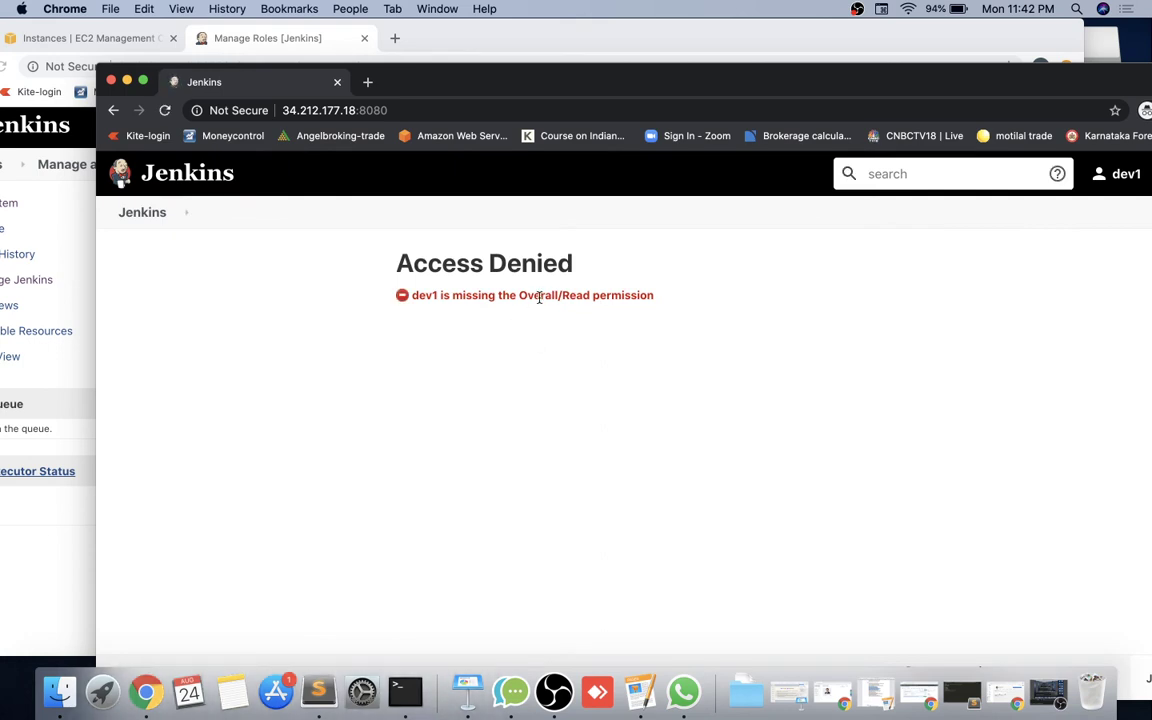
Note the Access Denied message about missing Overall/Read and return to Manage Roles.
{"action": "left_click_drag", "start_coordinate": [441, 296], "coordinate": [673, 311]}
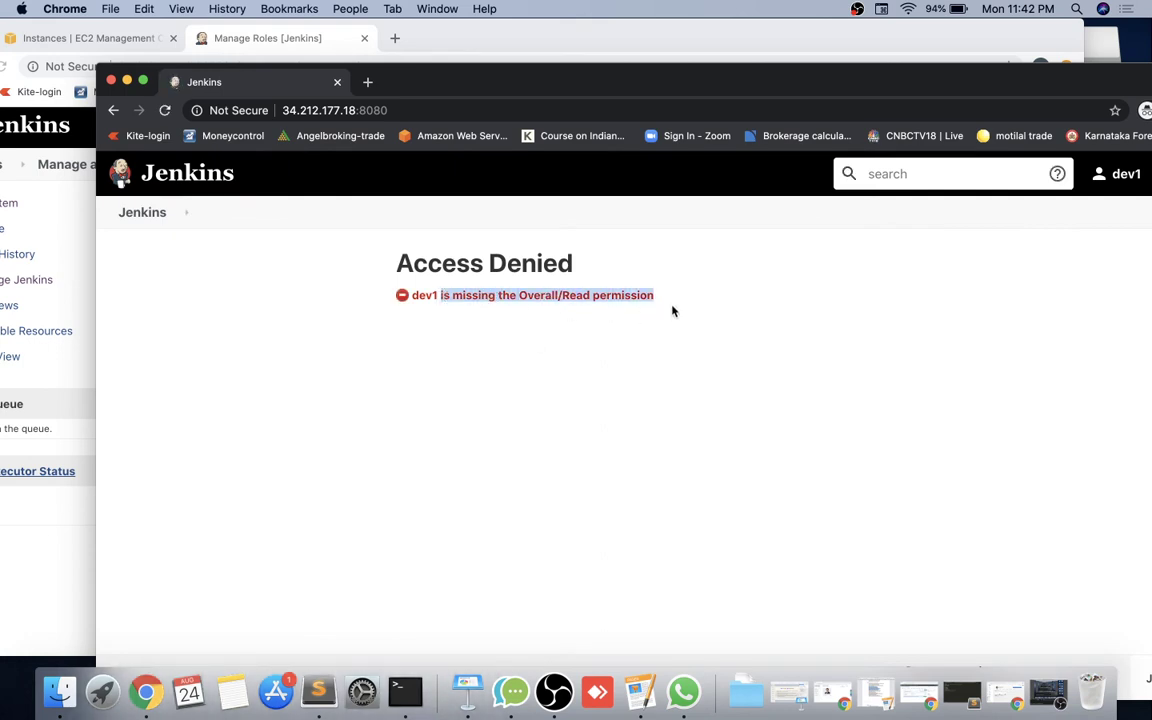
{"action": "left_click_drag", "start_coordinate": [603, 77], "coordinate": [677, 72]}
{"action": "left_click", "coordinate": [626, 48]}
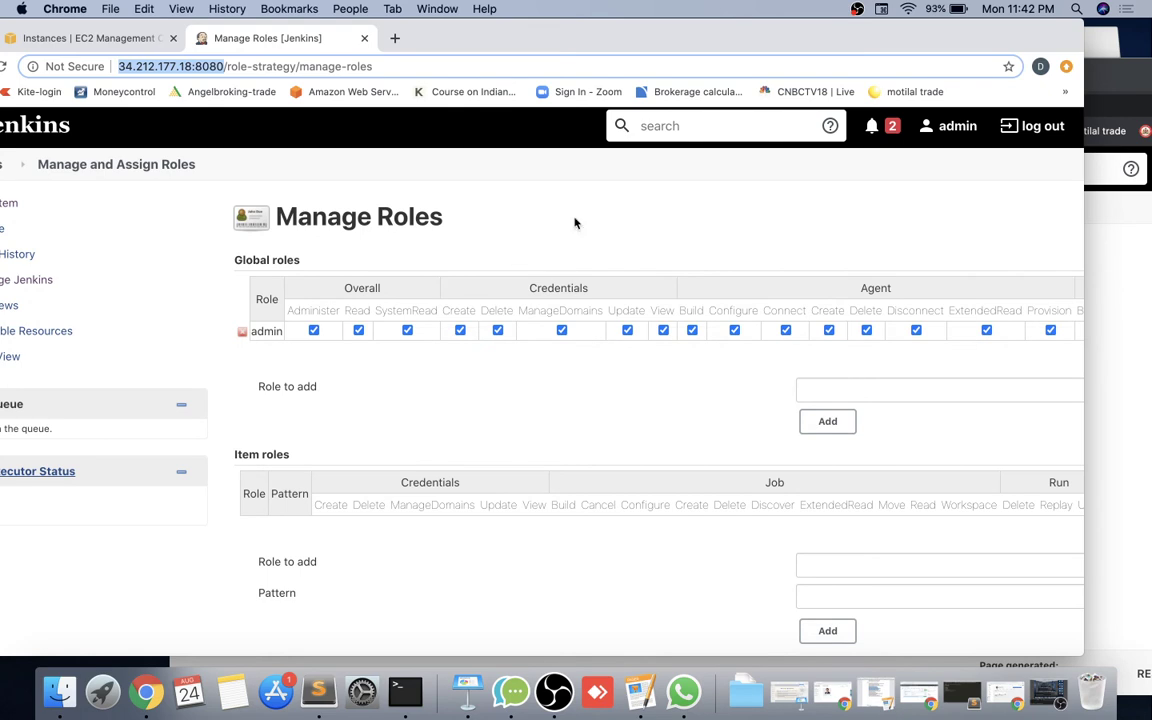
Switch back to the admin Manage Roles window and focus the Global roles 'Role to add' field.
{"action": "left_click", "coordinate": [1106, 320]}
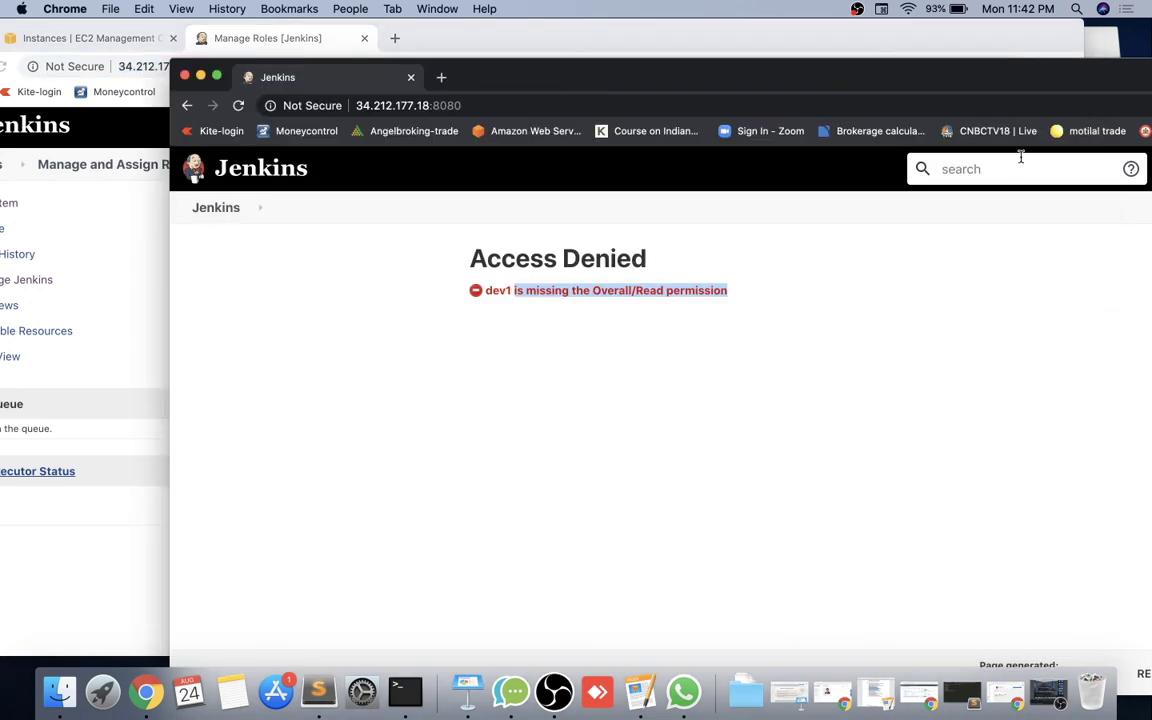
{"action": "left_click", "coordinate": [992, 36]}
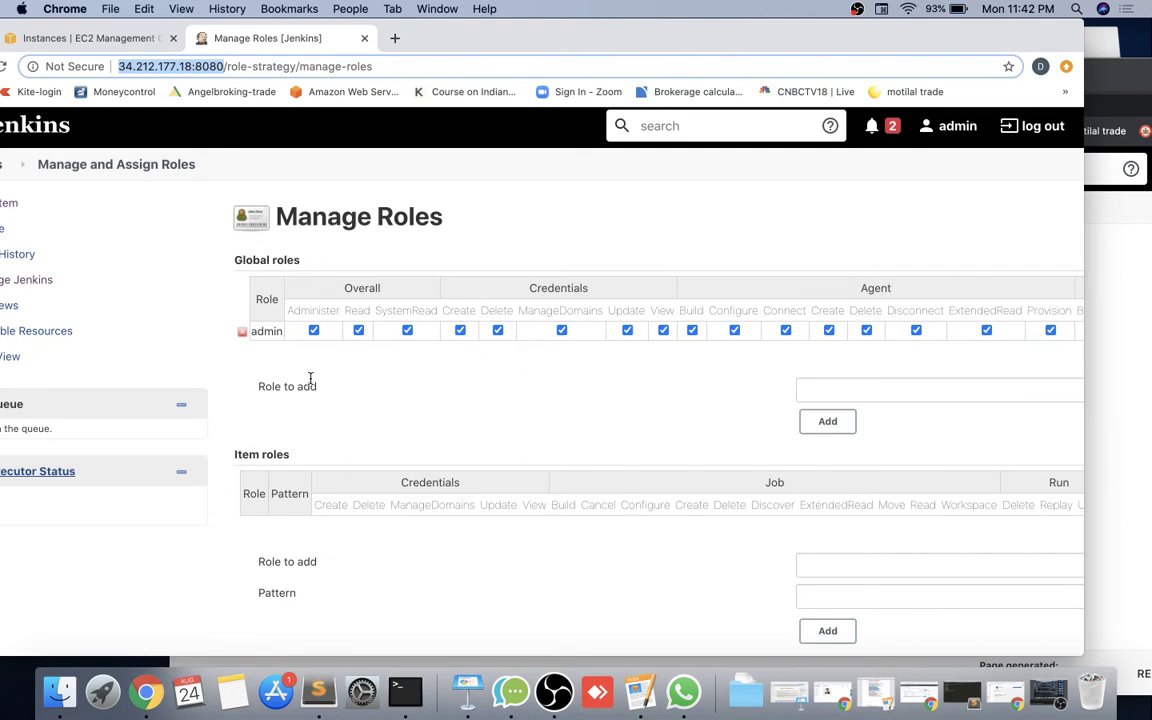
{"action": "scroll", "coordinate": [334, 445], "scroll_direction": "down", "scroll_amount": 3}
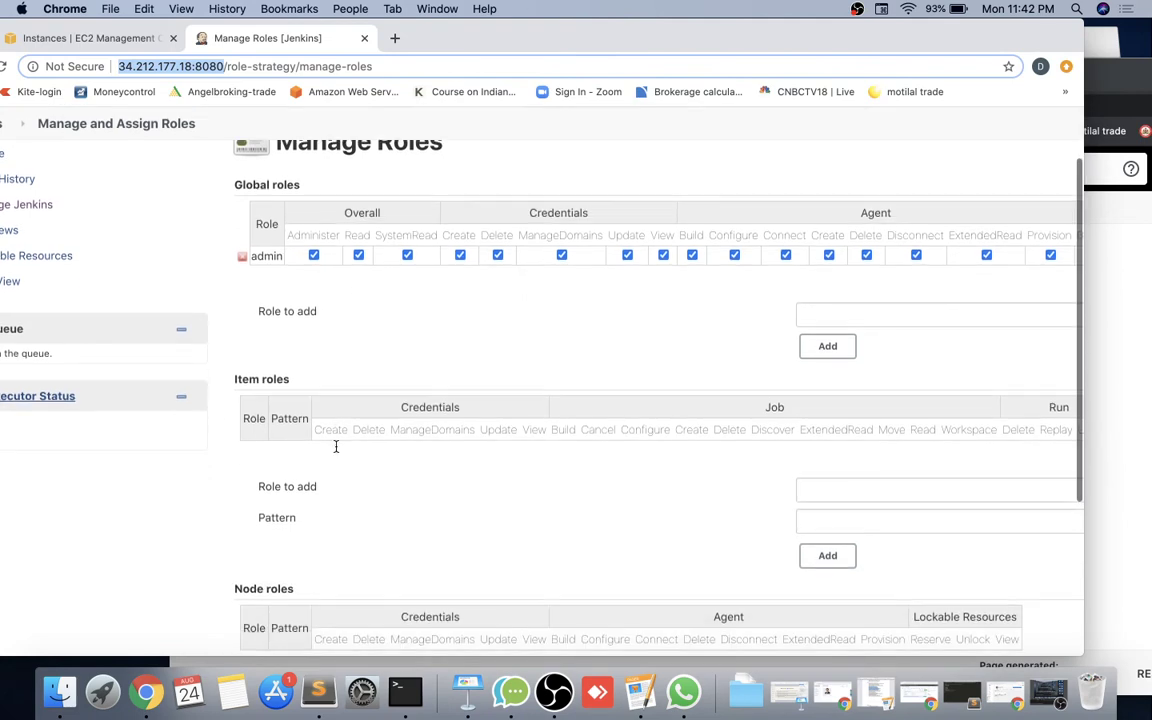
{"action": "scroll", "coordinate": [336, 450], "scroll_direction": "down", "scroll_amount": 1}
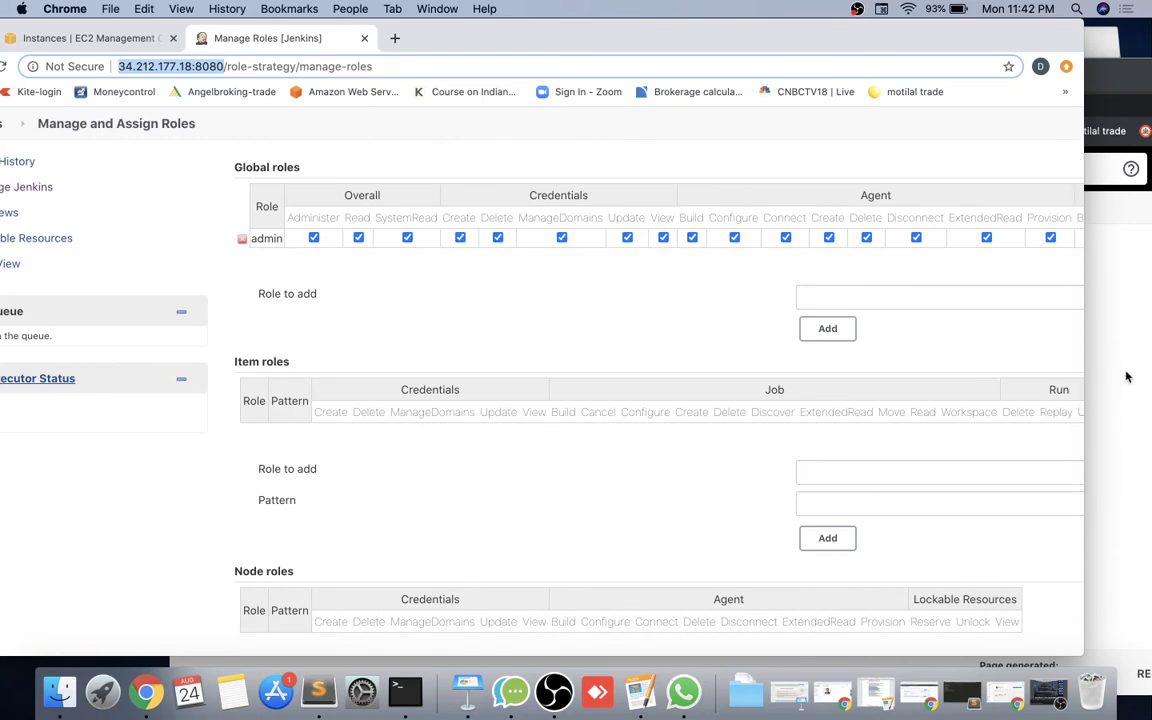
{"action": "left_click", "coordinate": [1126, 376]}
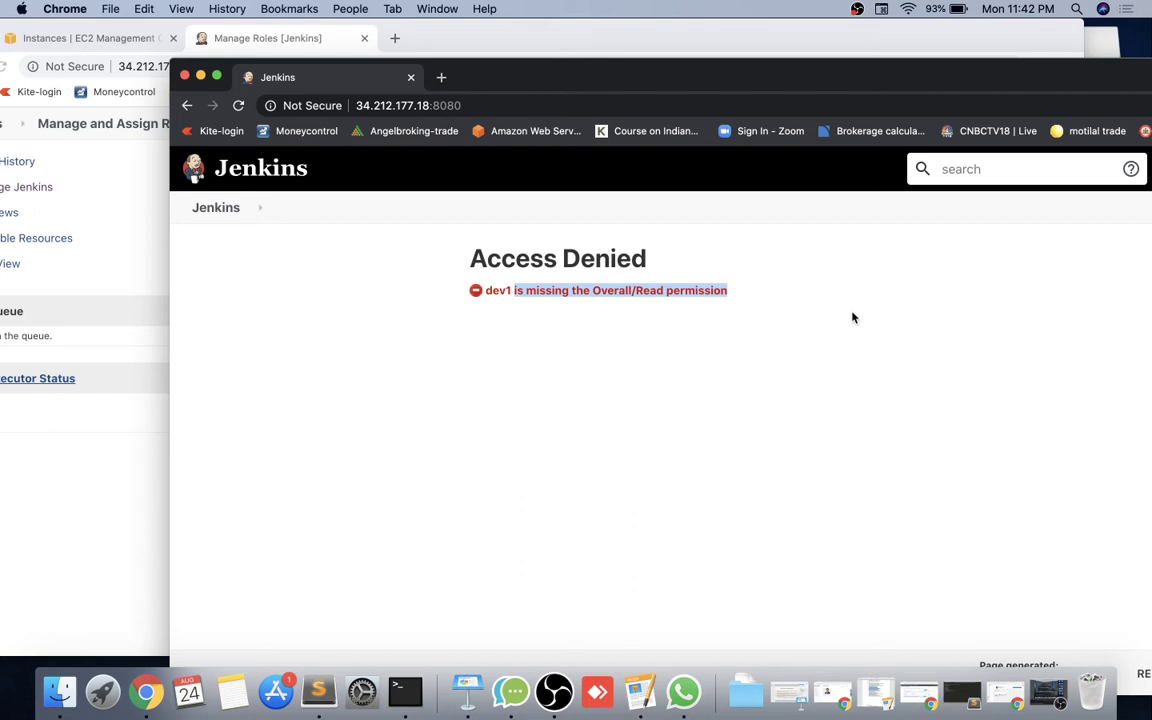
{"action": "left_click", "coordinate": [92, 502]}
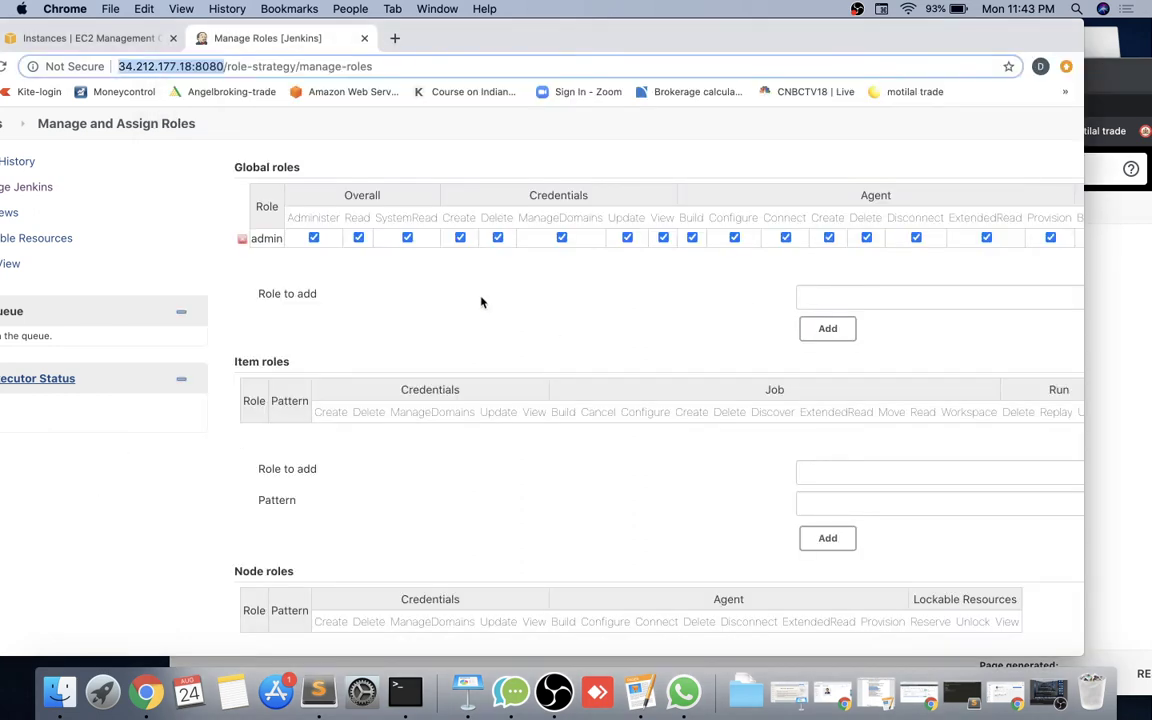
{"action": "scroll", "coordinate": [481, 302], "scroll_direction": "right", "scroll_amount": 5}
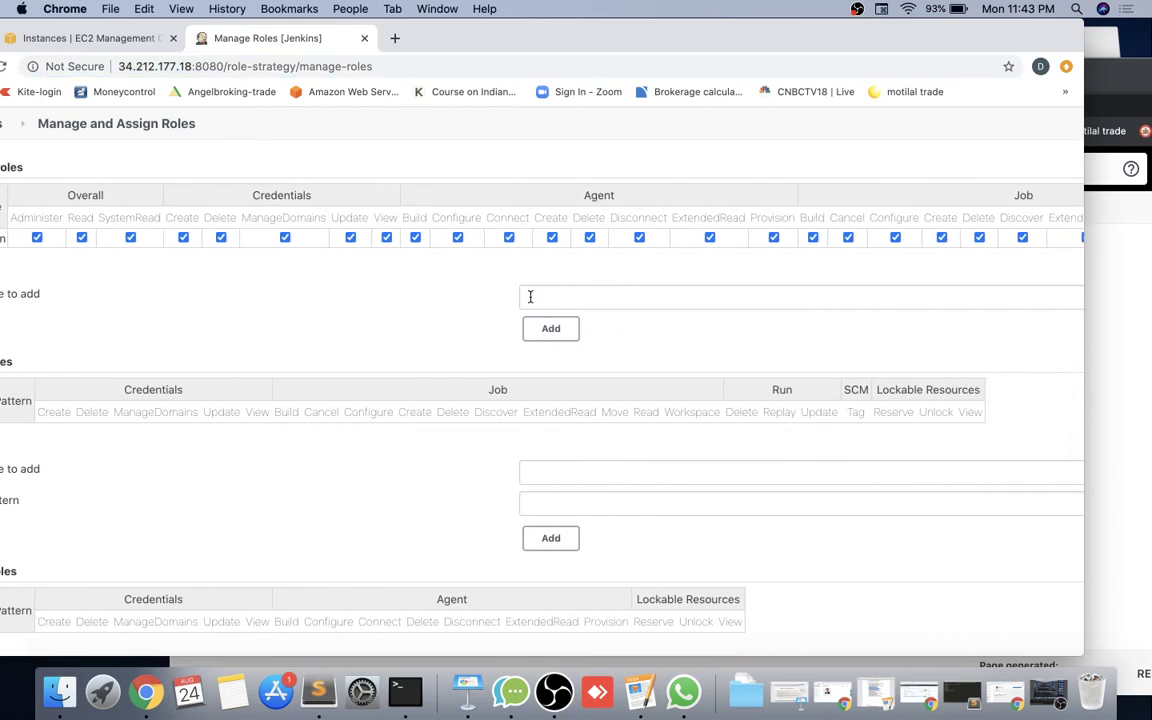
{"action": "left_click", "coordinate": [530, 296]}
Add the global role Users and grant it Overall Read and Job Discover.
{"action": "type", "text": "User"}
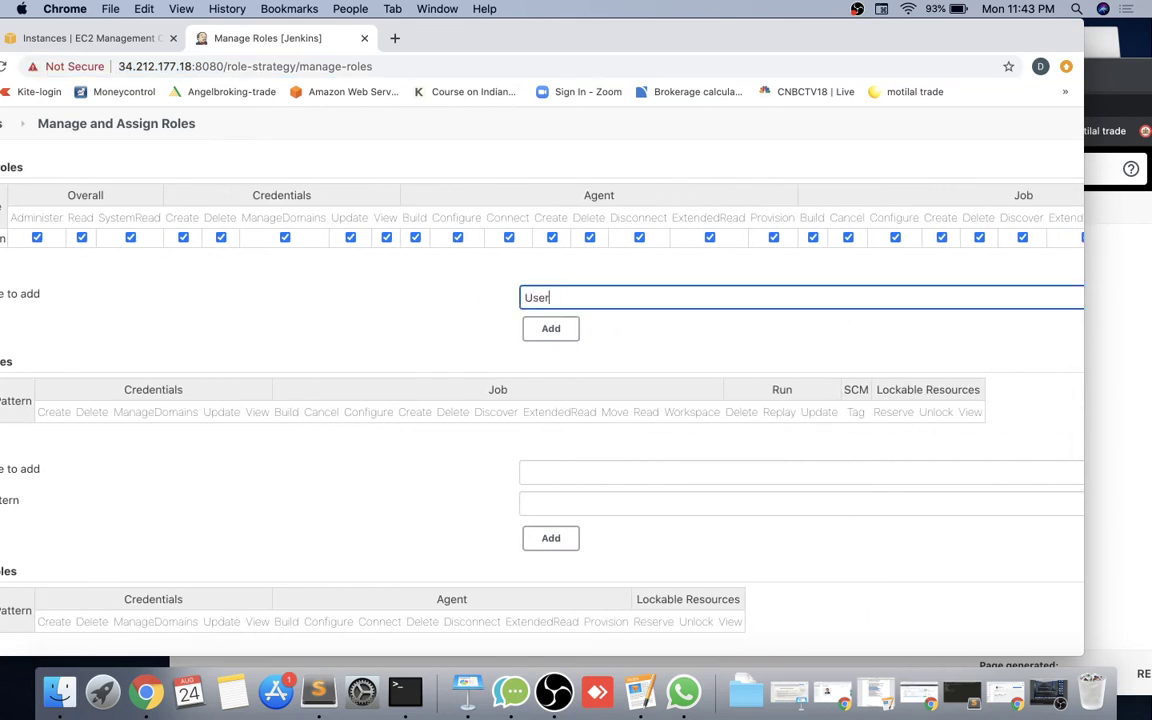
{"action": "type", "text": "s"}
{"action": "left_click", "coordinate": [553, 330]}
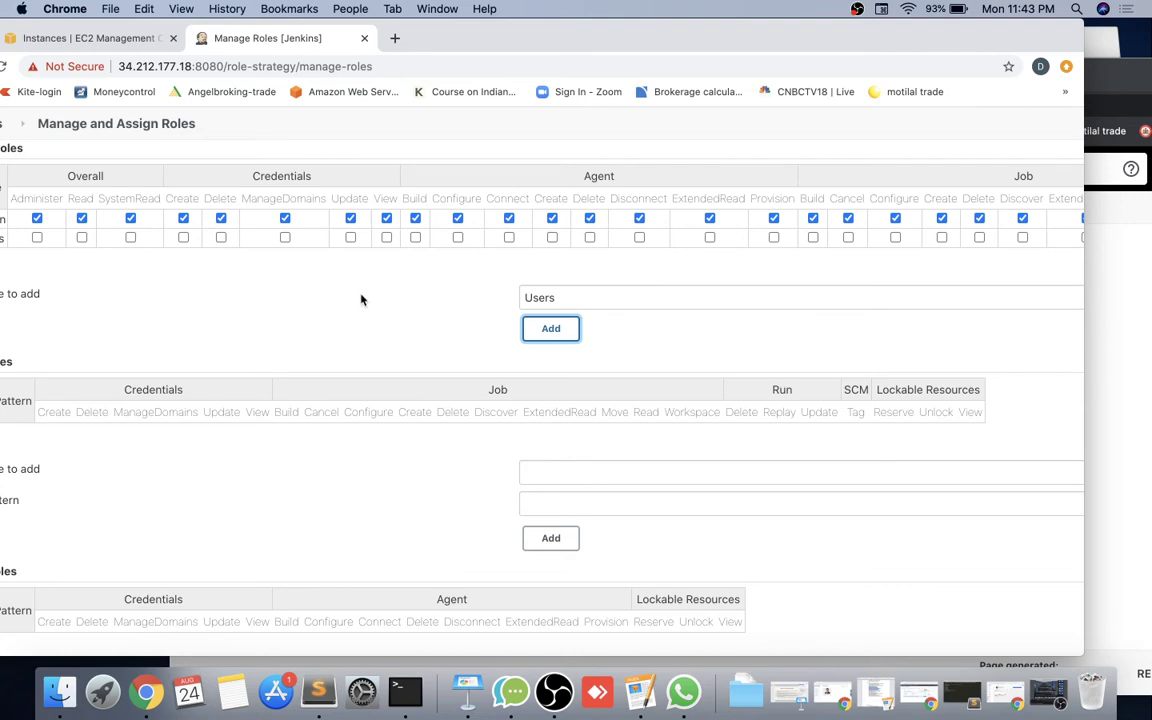
{"action": "scroll", "coordinate": [361, 299], "scroll_direction": "left", "scroll_amount": 2}
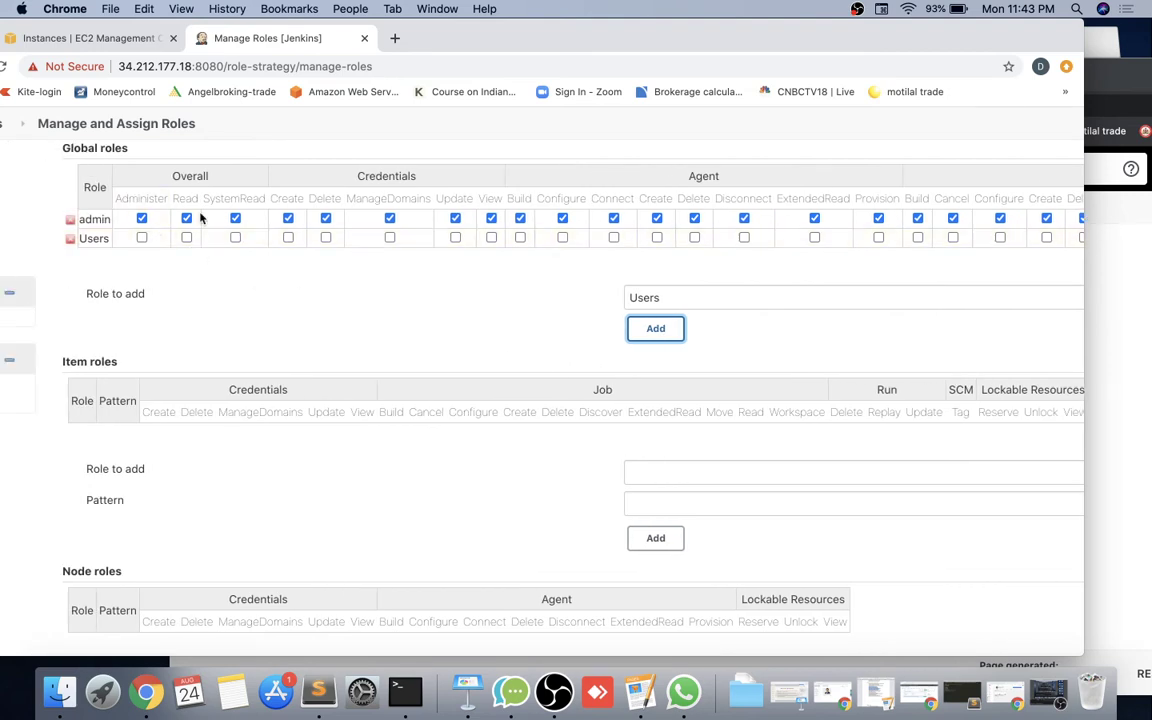
{"action": "left_click", "coordinate": [186, 237]}
{"action": "scroll", "coordinate": [456, 258], "scroll_direction": "right", "scroll_amount": 5}
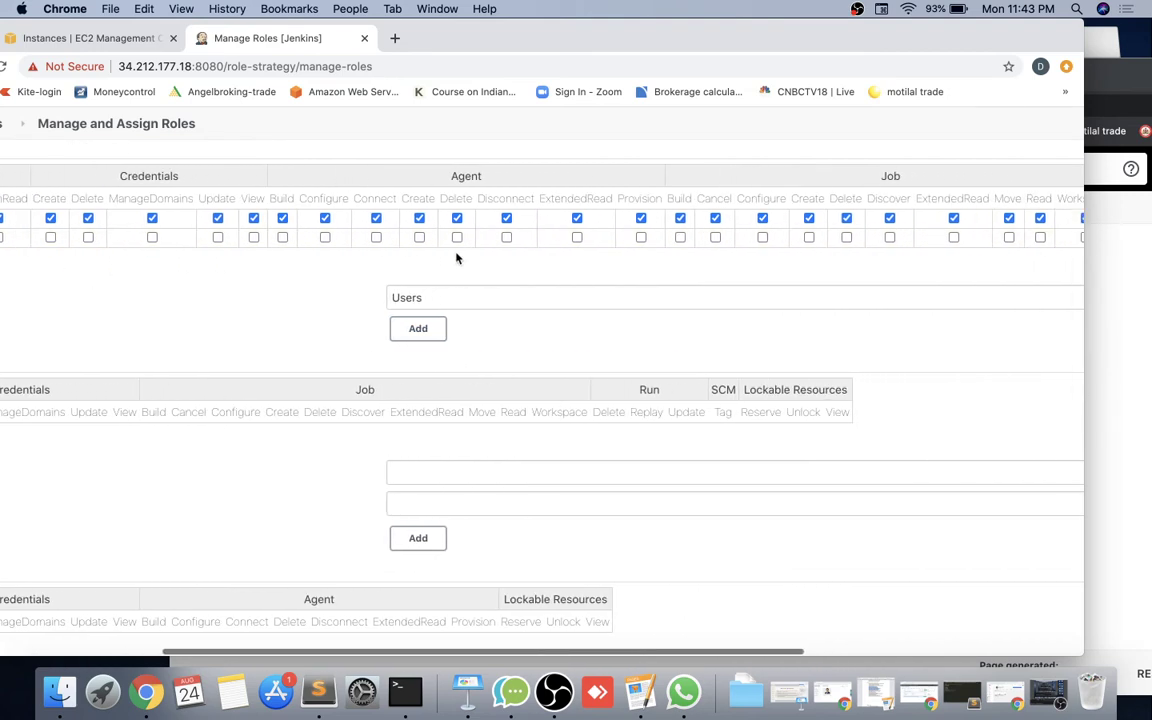
{"action": "scroll", "coordinate": [456, 258], "scroll_direction": "right", "scroll_amount": 3}
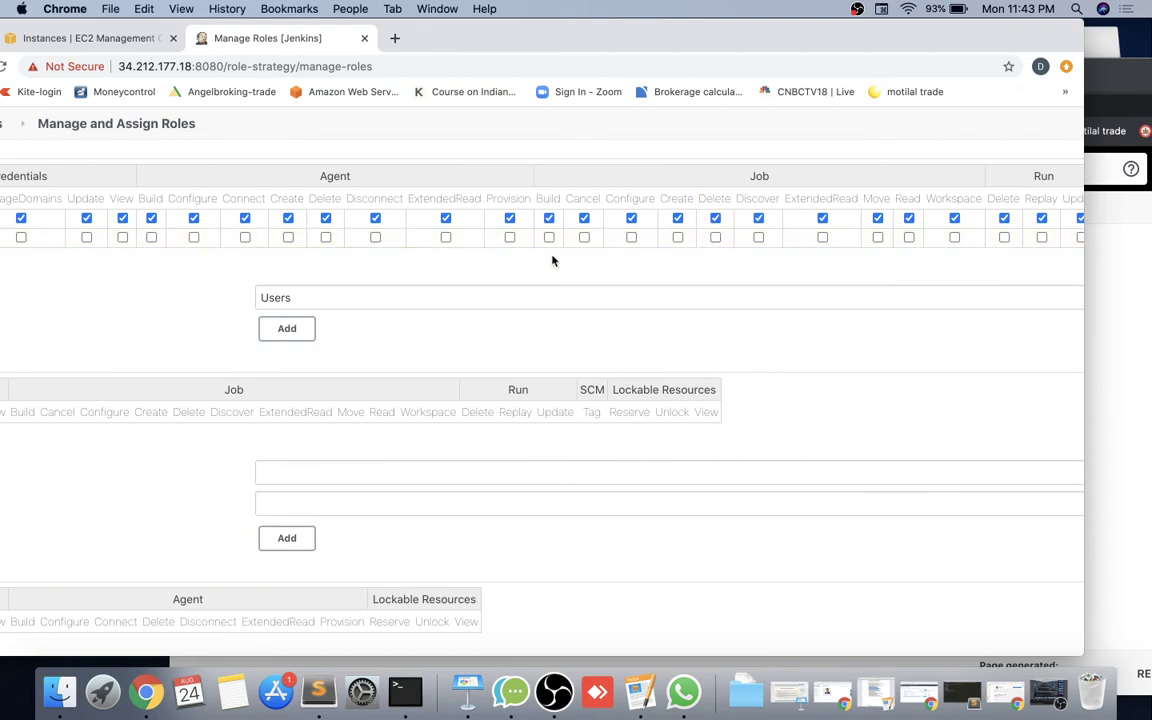
{"action": "left_click", "coordinate": [757, 238]}
Grant Users the View Configure, Create, Delete and Read permissions.
{"action": "scroll", "coordinate": [840, 252], "scroll_direction": "right", "scroll_amount": 5}
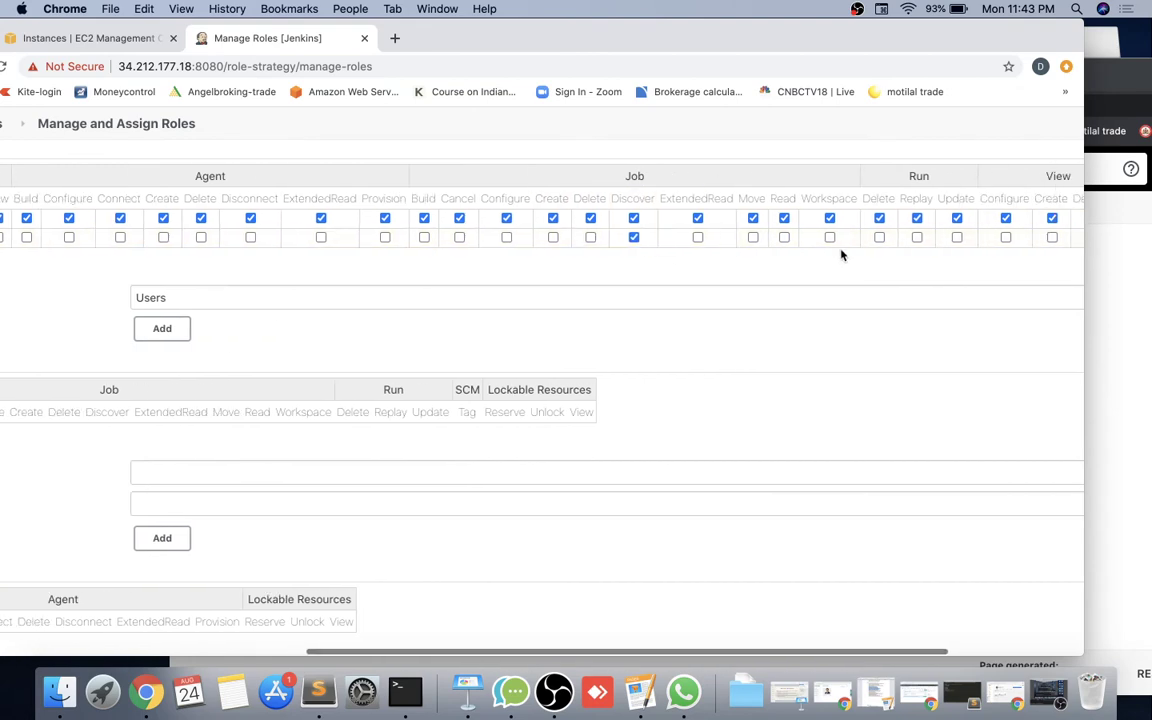
{"action": "scroll", "coordinate": [841, 253], "scroll_direction": "right", "scroll_amount": 1}
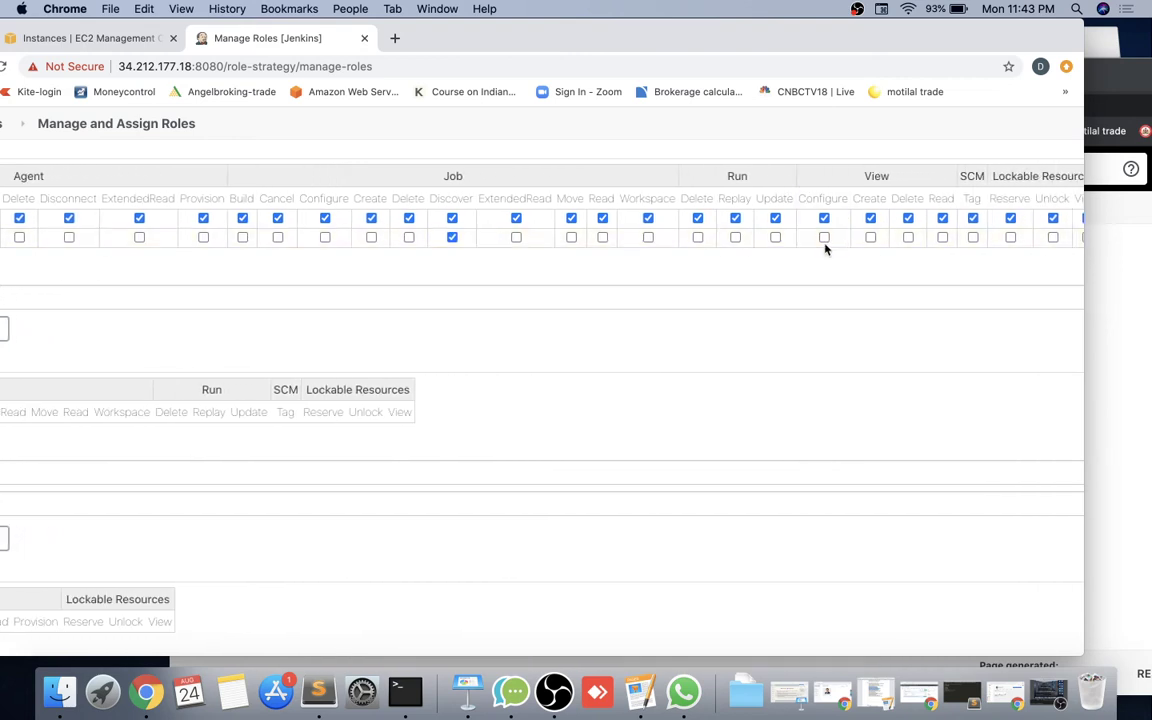
{"action": "left_click", "coordinate": [824, 239]}
{"action": "left_click", "coordinate": [871, 239]}
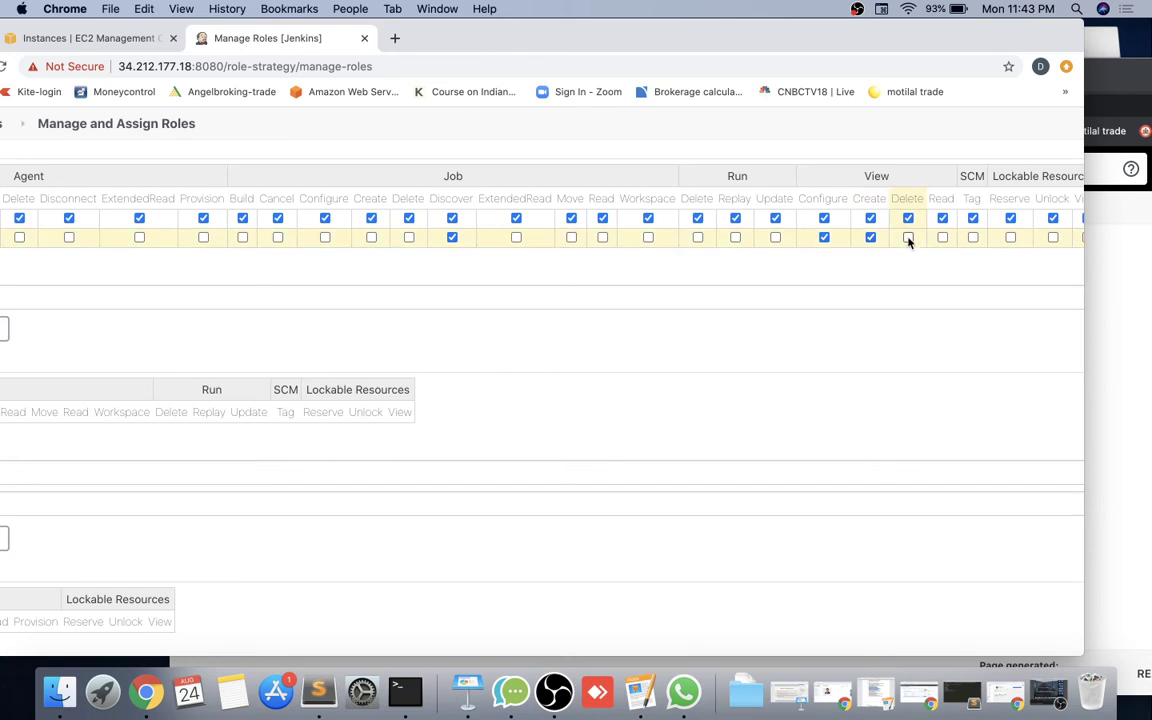
{"action": "left_click", "coordinate": [908, 239]}
{"action": "left_click", "coordinate": [942, 238]}
{"action": "scroll", "coordinate": [769, 285], "scroll_direction": "left", "scroll_amount": 1}
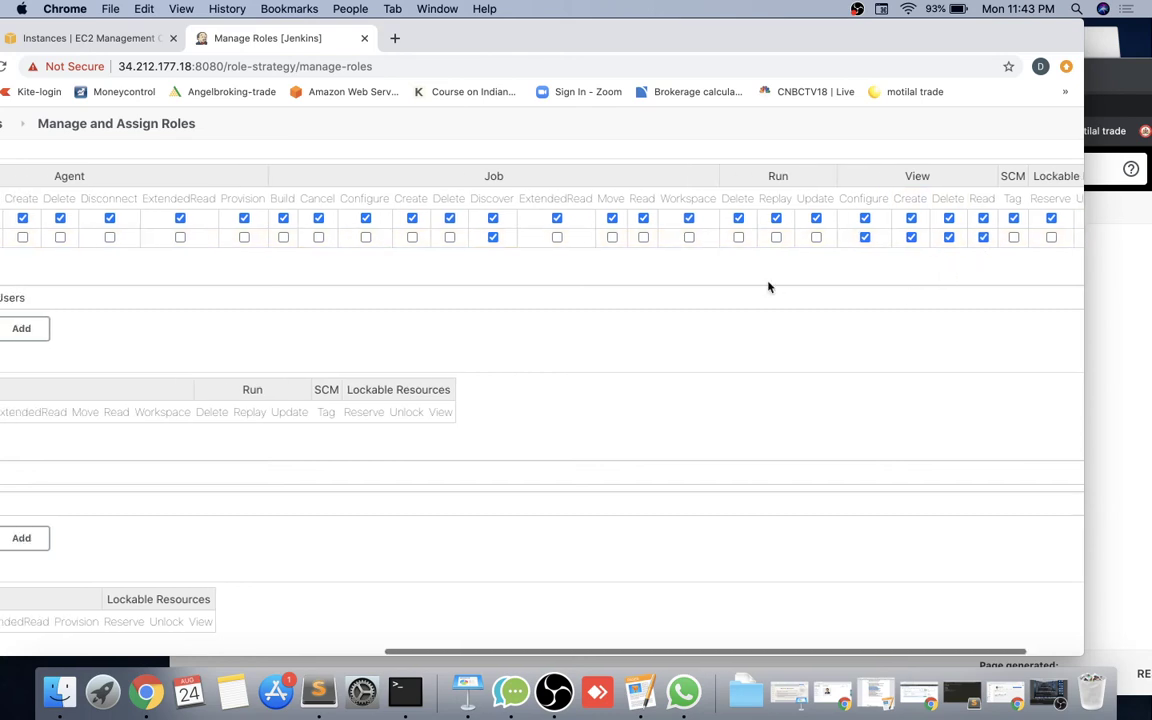
{"action": "scroll", "coordinate": [769, 287], "scroll_direction": "right", "scroll_amount": 2}
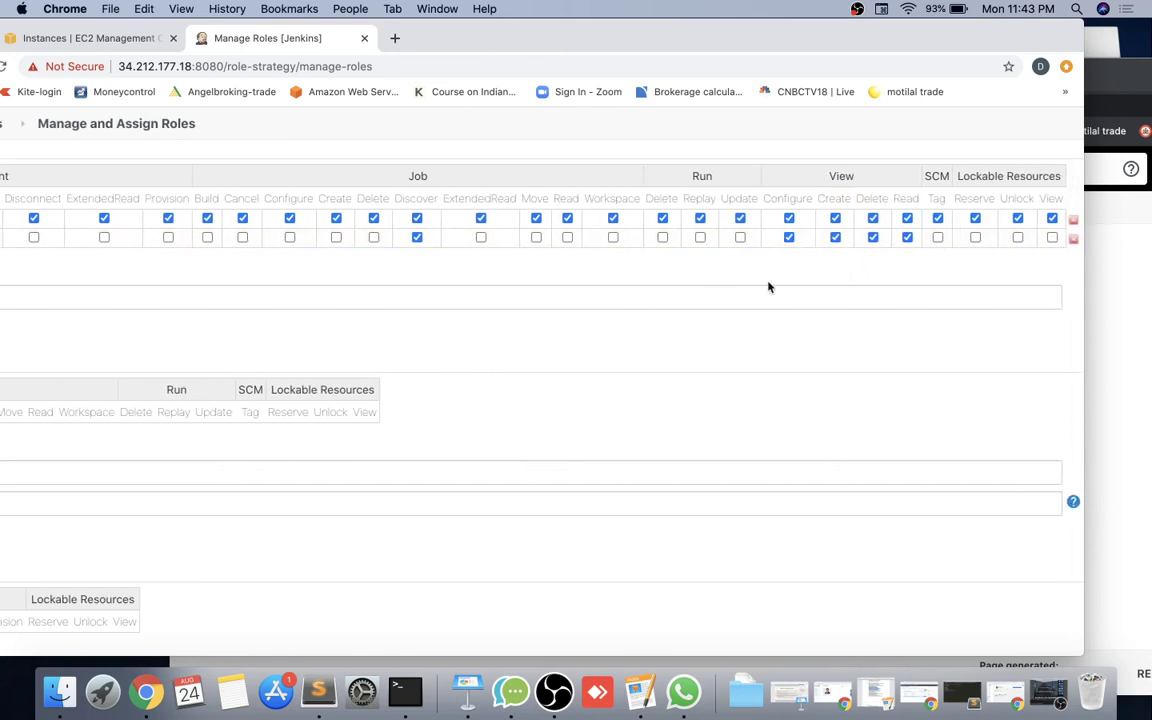
{"action": "scroll", "coordinate": [687, 262], "scroll_direction": "left", "scroll_amount": 10}
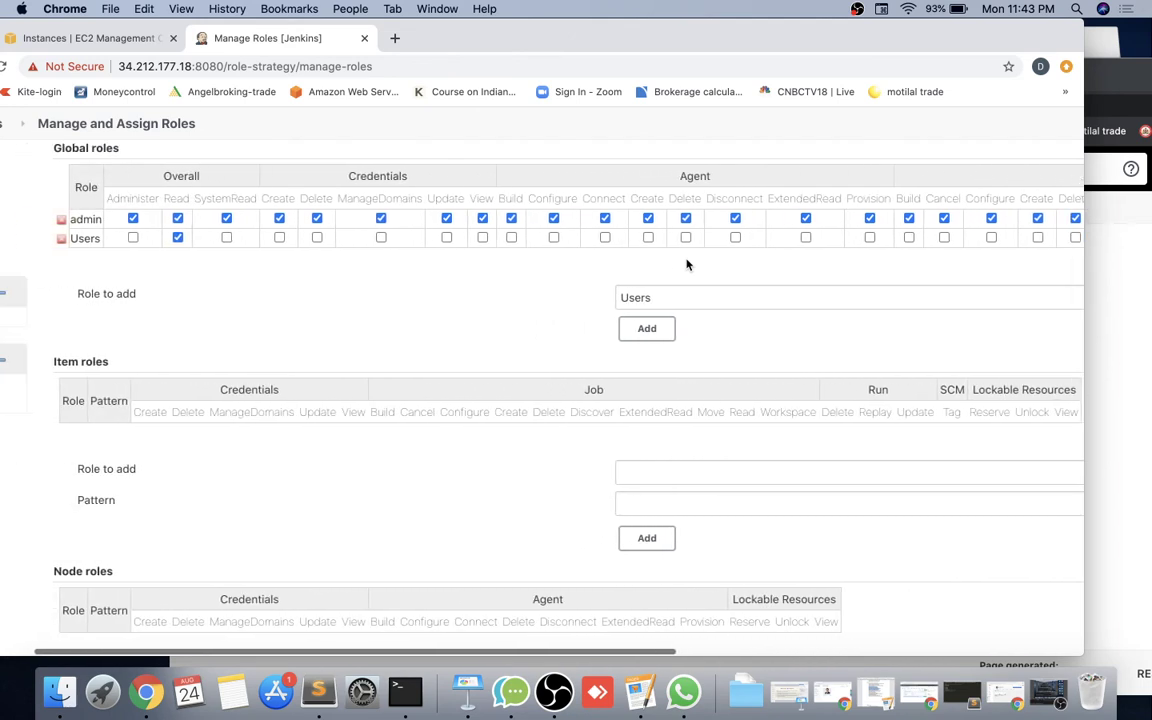
{"action": "scroll", "coordinate": [473, 265], "scroll_direction": "left", "scroll_amount": 2}
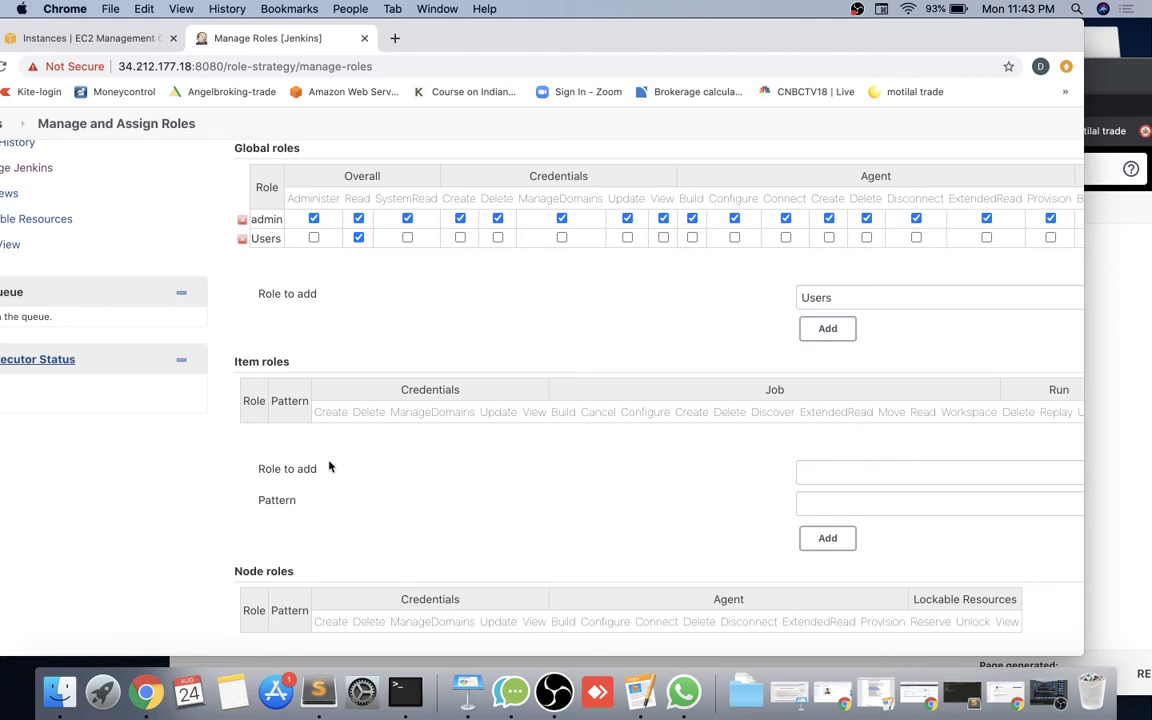
{"action": "scroll", "coordinate": [332, 466], "scroll_direction": "down", "scroll_amount": 3}
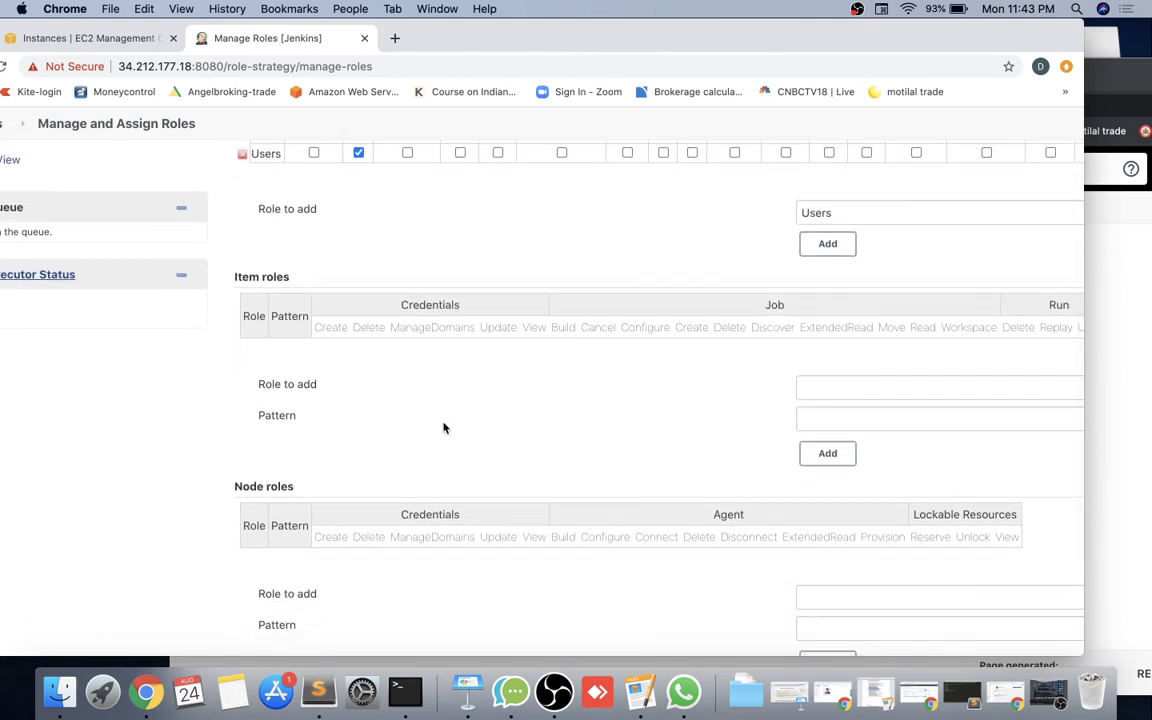
Enter developers as the new item role name and begin its dev pattern.
{"action": "scroll", "coordinate": [444, 428], "scroll_direction": "right", "scroll_amount": 5}
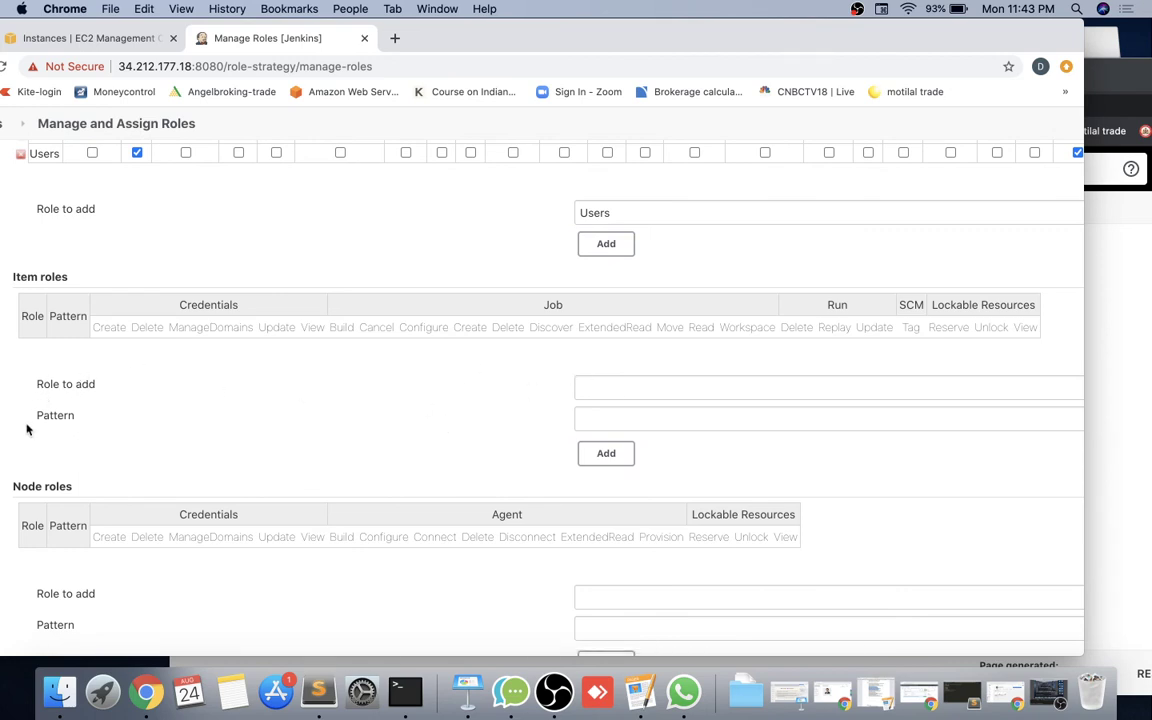
{"action": "left_click", "coordinate": [604, 387]}
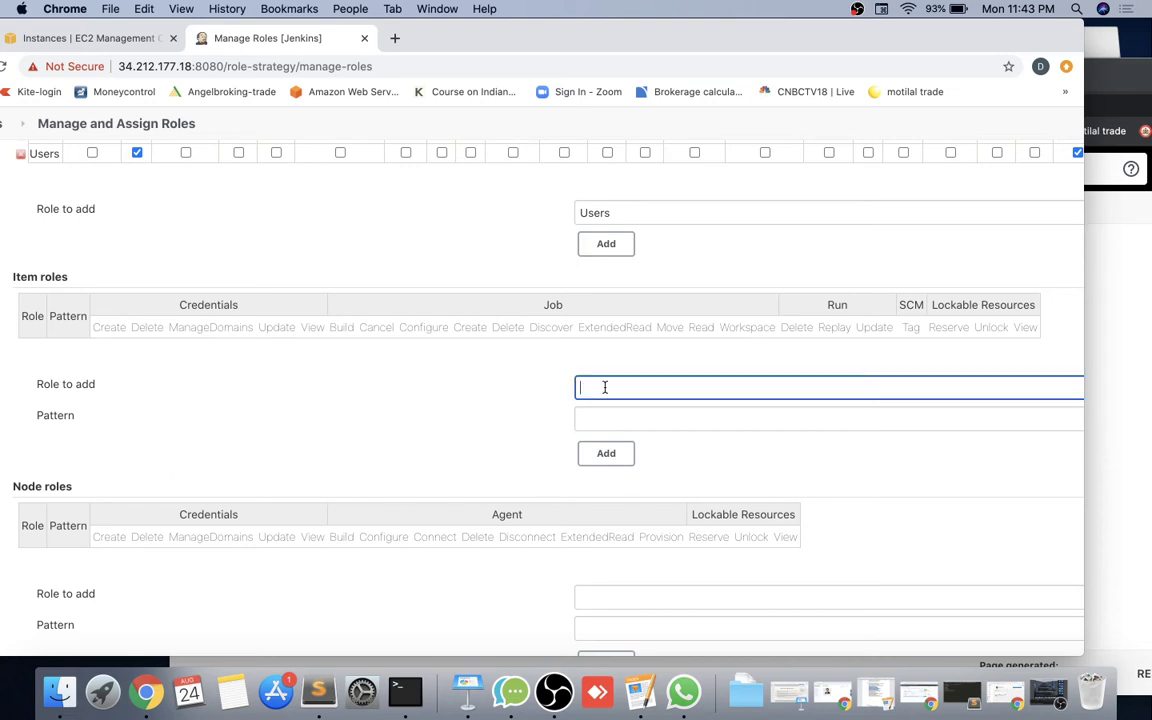
{"action": "type", "text": "dev.*"}
{"action": "key", "text": "BackSpace"}
{"action": "type", "text": "lopers"}
{"action": "left_click", "coordinate": [635, 418]}
{"action": "type", "text": "dev"}
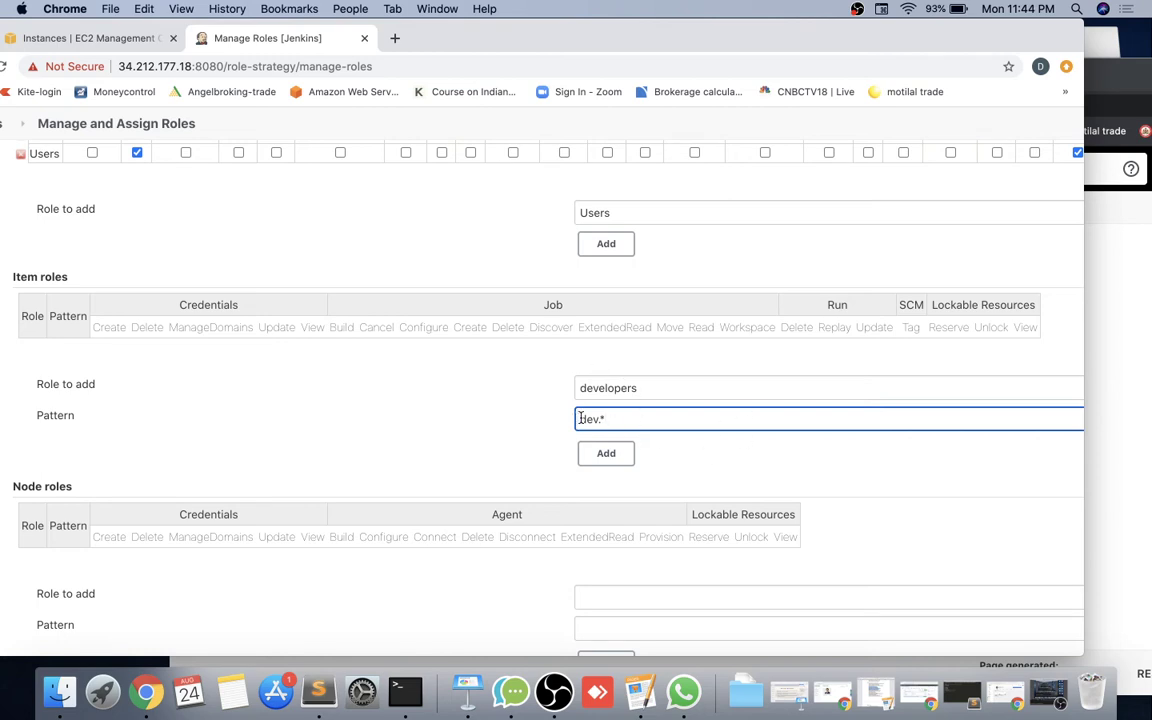
{"action": "scroll", "coordinate": [554, 398], "scroll_direction": "left", "scroll_amount": 2}
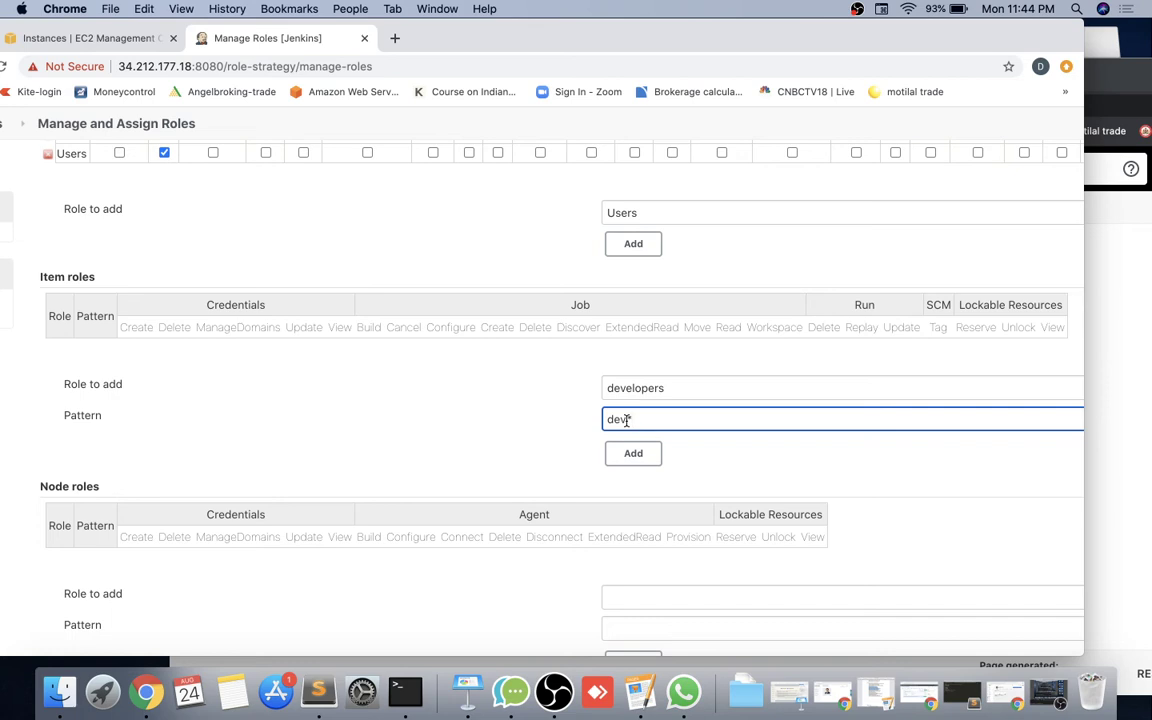
Add the developers item role with pattern dev.* and grant all Credentials permissions.
{"action": "type", "text": ".*"}
{"action": "left_click", "coordinate": [626, 455]}
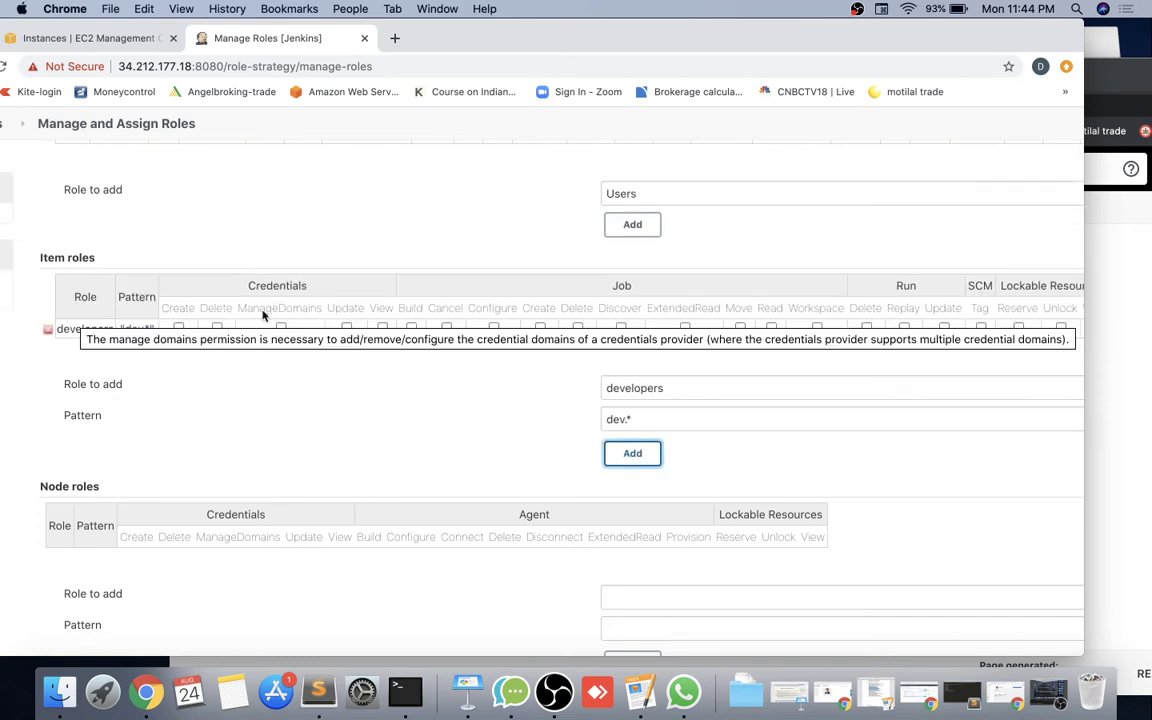
{"action": "left_click", "coordinate": [178, 329]}
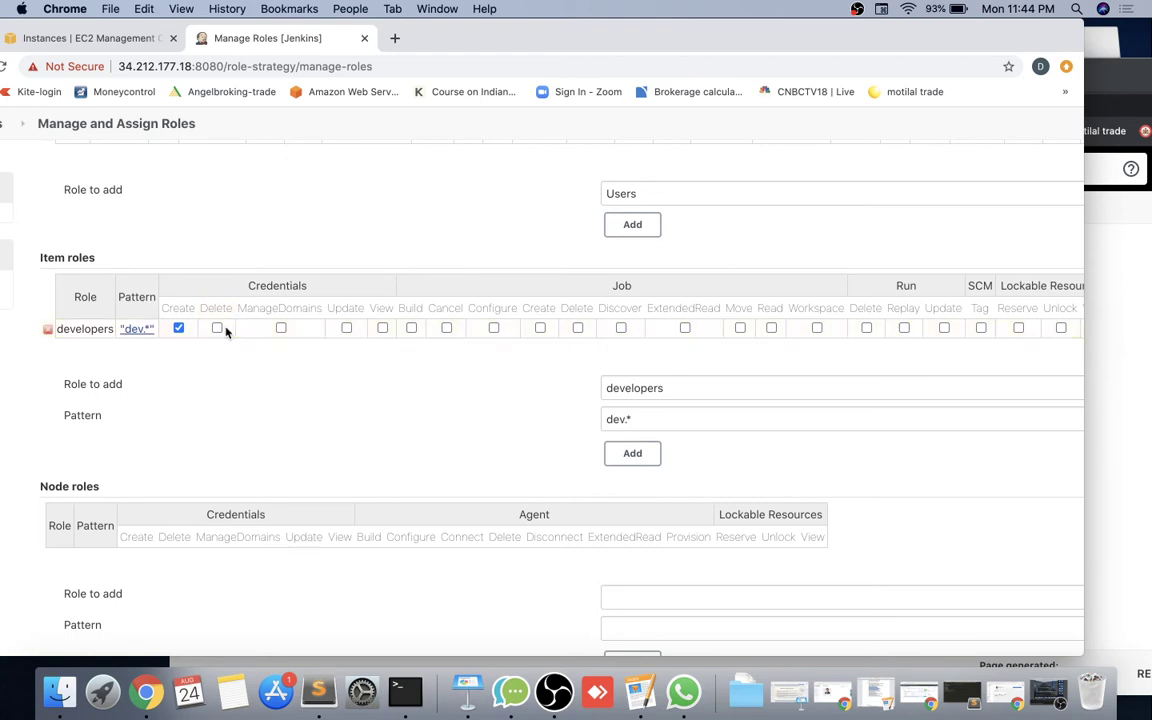
{"action": "left_click", "coordinate": [216, 329]}
{"action": "left_click", "coordinate": [281, 329]}
{"action": "left_click", "coordinate": [346, 329]}
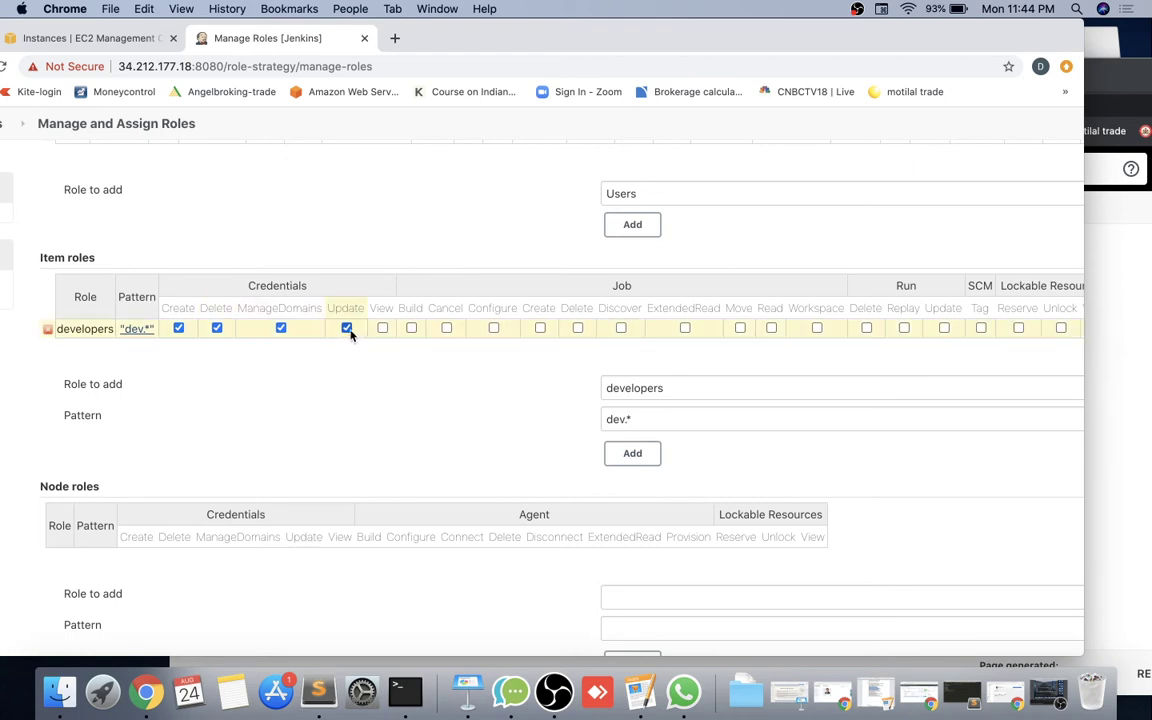
{"action": "left_click", "coordinate": [382, 329]}
Grant developers Job Build, Cancel, Configure, Create, Discover, ExtendedRead, Move, Read and Workspace.
{"action": "left_click", "coordinate": [411, 329]}
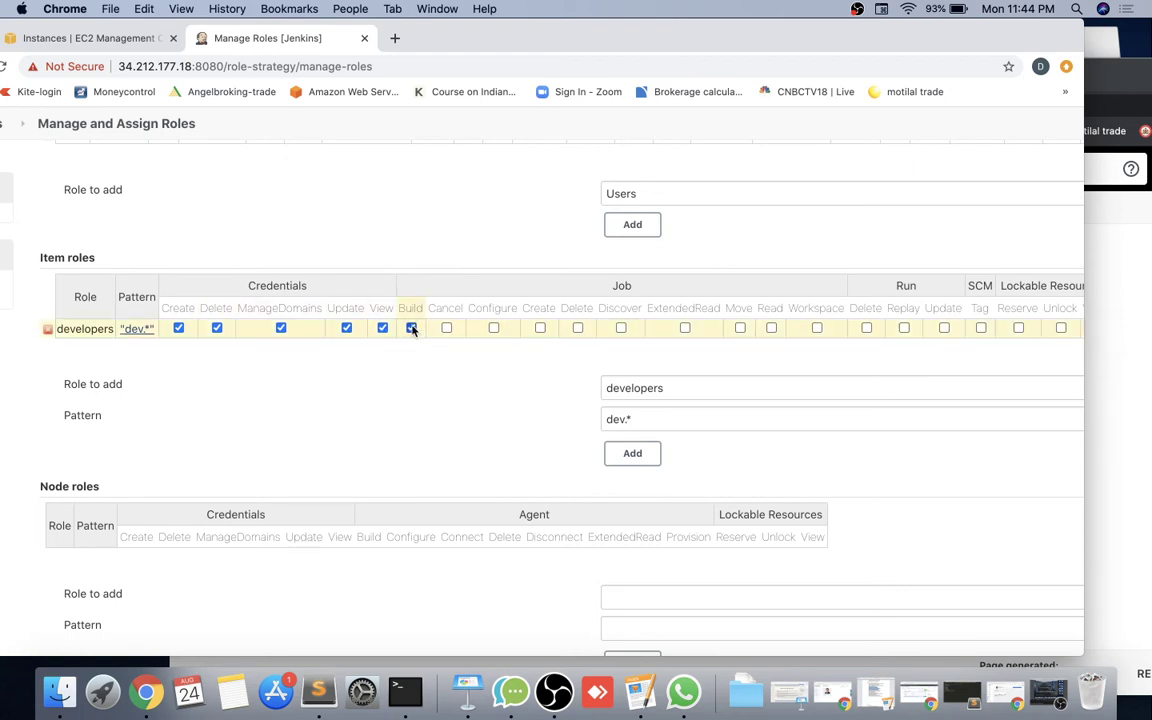
{"action": "left_click", "coordinate": [446, 329]}
{"action": "left_click", "coordinate": [493, 329]}
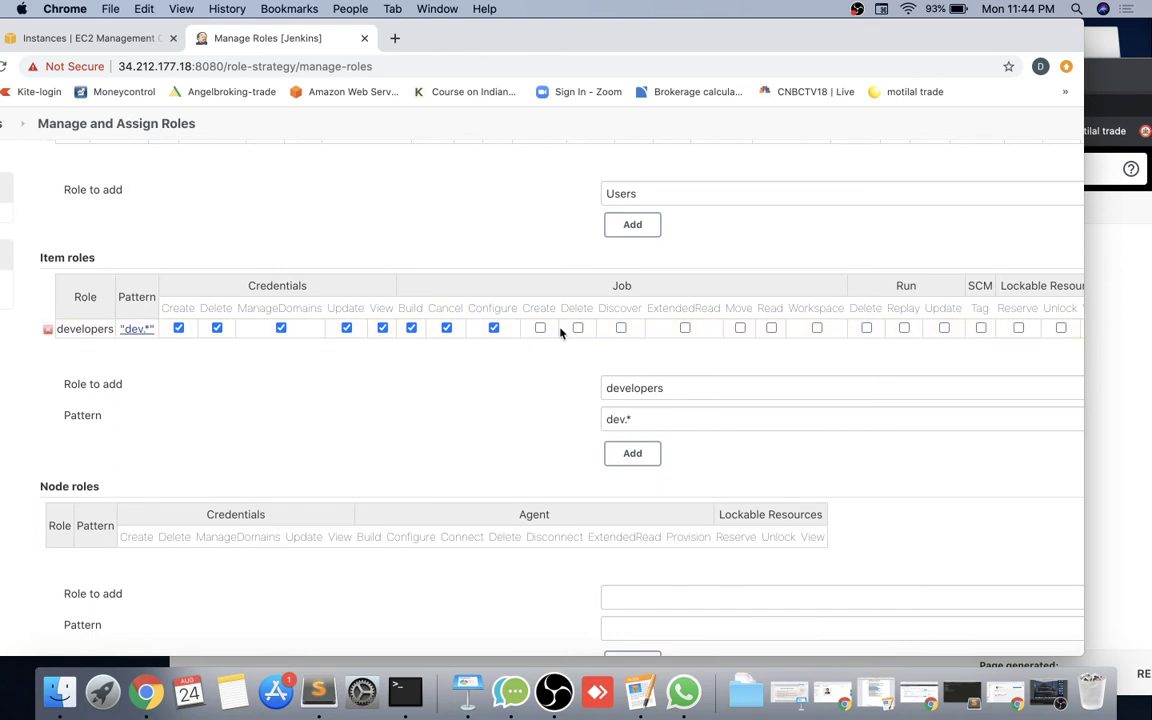
{"action": "left_click", "coordinate": [540, 329]}
{"action": "left_click", "coordinate": [620, 329]}
{"action": "left_click", "coordinate": [685, 329]}
{"action": "left_click", "coordinate": [740, 329]}
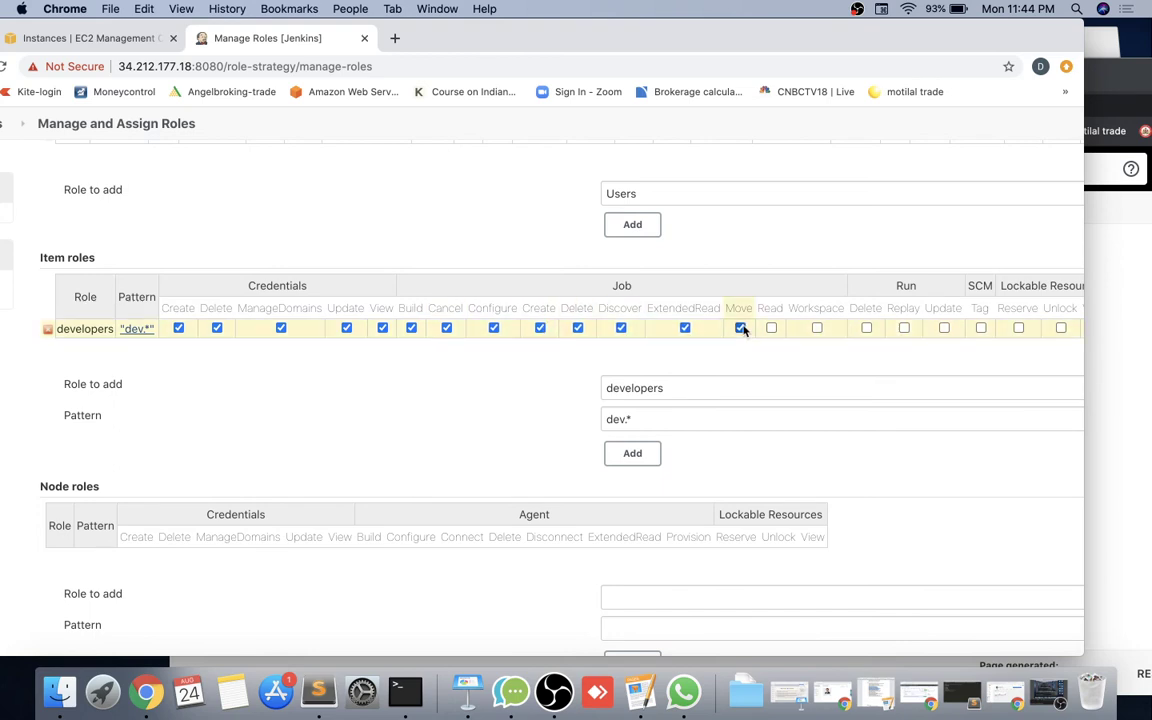
{"action": "left_click", "coordinate": [771, 329]}
{"action": "left_click", "coordinate": [817, 329]}
Grant developers Run Delete/Replay/Update, SCM Tag and Lockable Resources Reserve/Unlock/View.
{"action": "scroll", "coordinate": [760, 340], "scroll_direction": "right", "scroll_amount": 4}
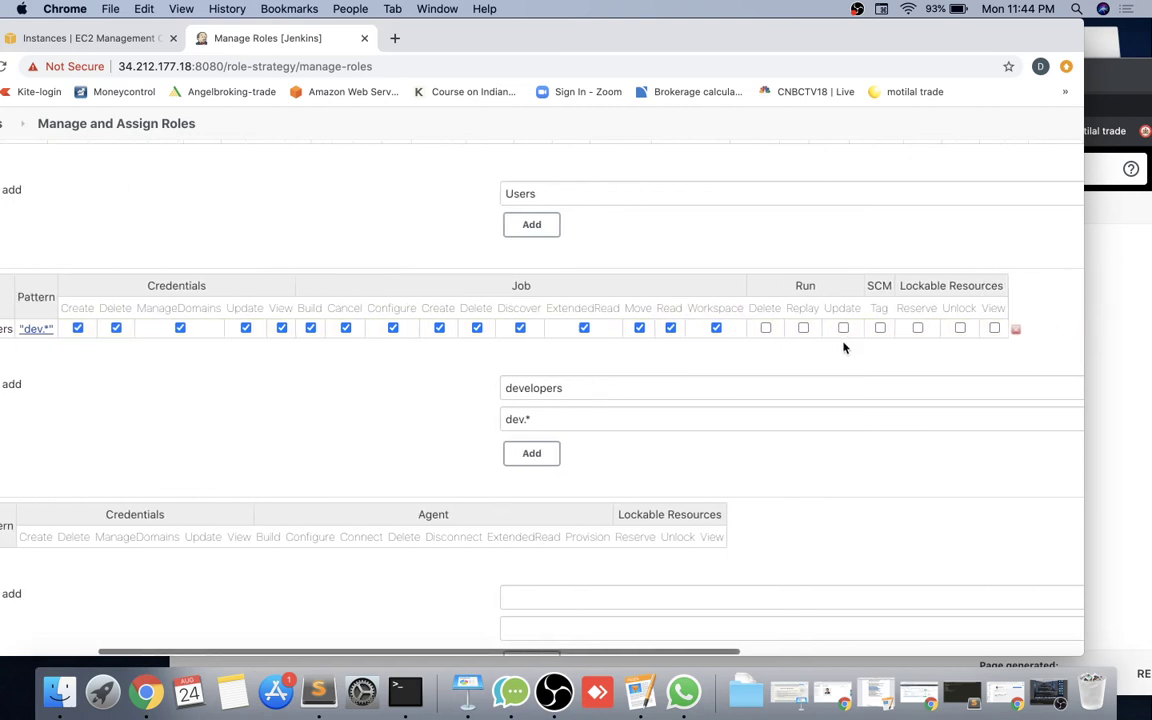
{"action": "left_click", "coordinate": [671, 329]}
{"action": "left_click", "coordinate": [709, 329]}
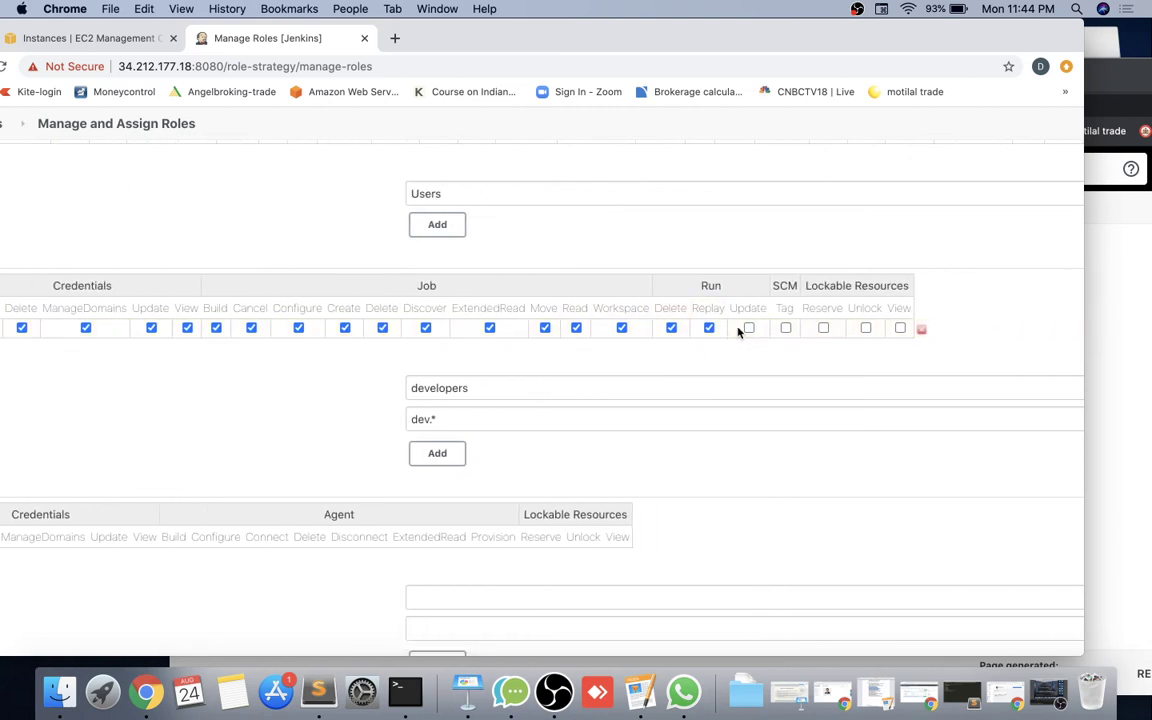
{"action": "left_click", "coordinate": [748, 329]}
{"action": "left_click", "coordinate": [786, 329]}
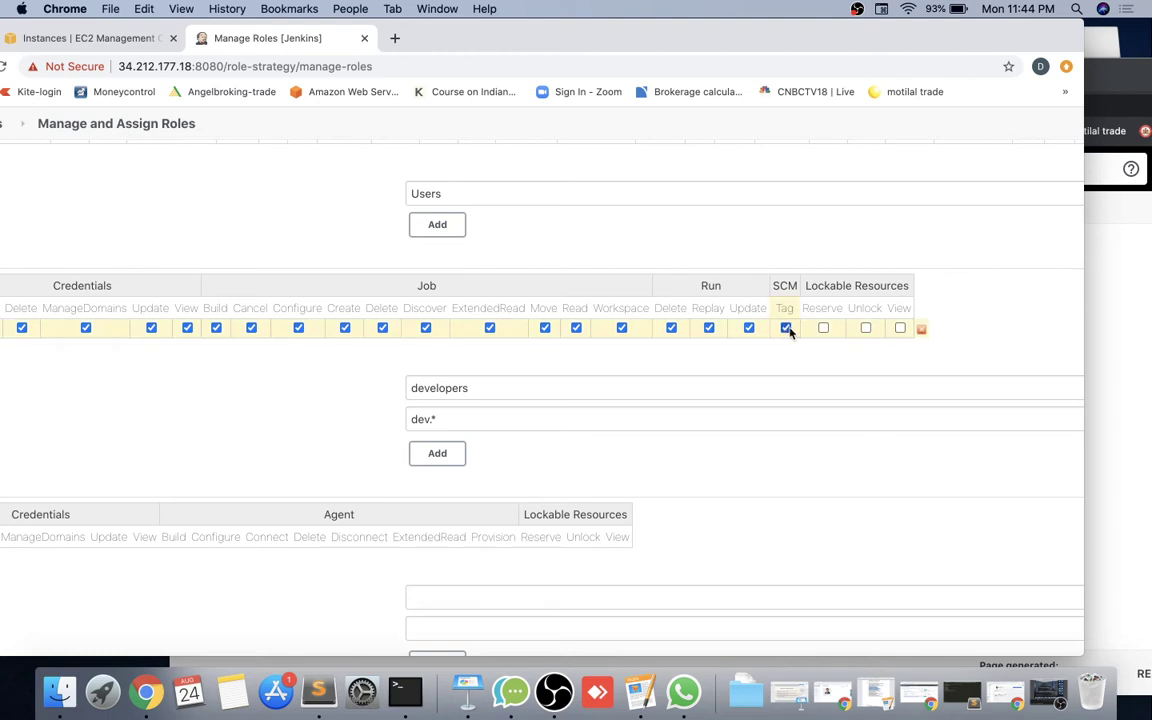
{"action": "left_click", "coordinate": [823, 329]}
{"action": "left_click", "coordinate": [865, 329]}
{"action": "left_click", "coordinate": [899, 329]}
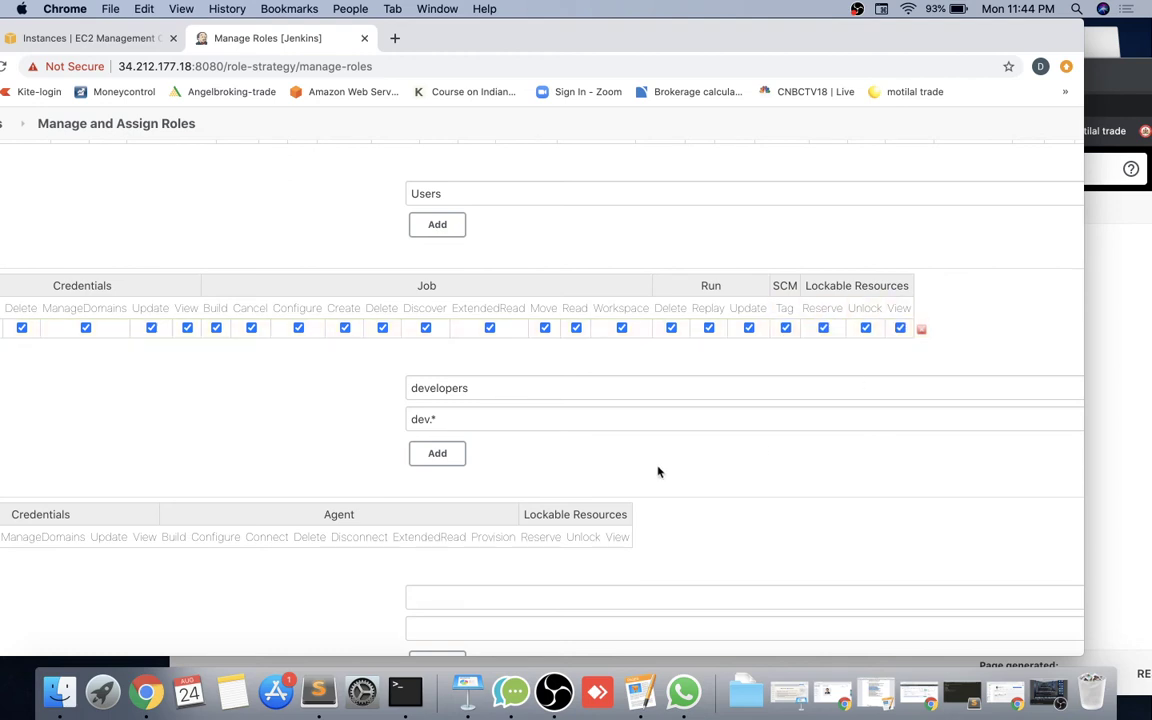
{"action": "left_click_drag", "start_coordinate": [504, 391], "coordinate": [370, 393]}
Add an item role named testers with the pattern test.*.
{"action": "type", "text": "te"}
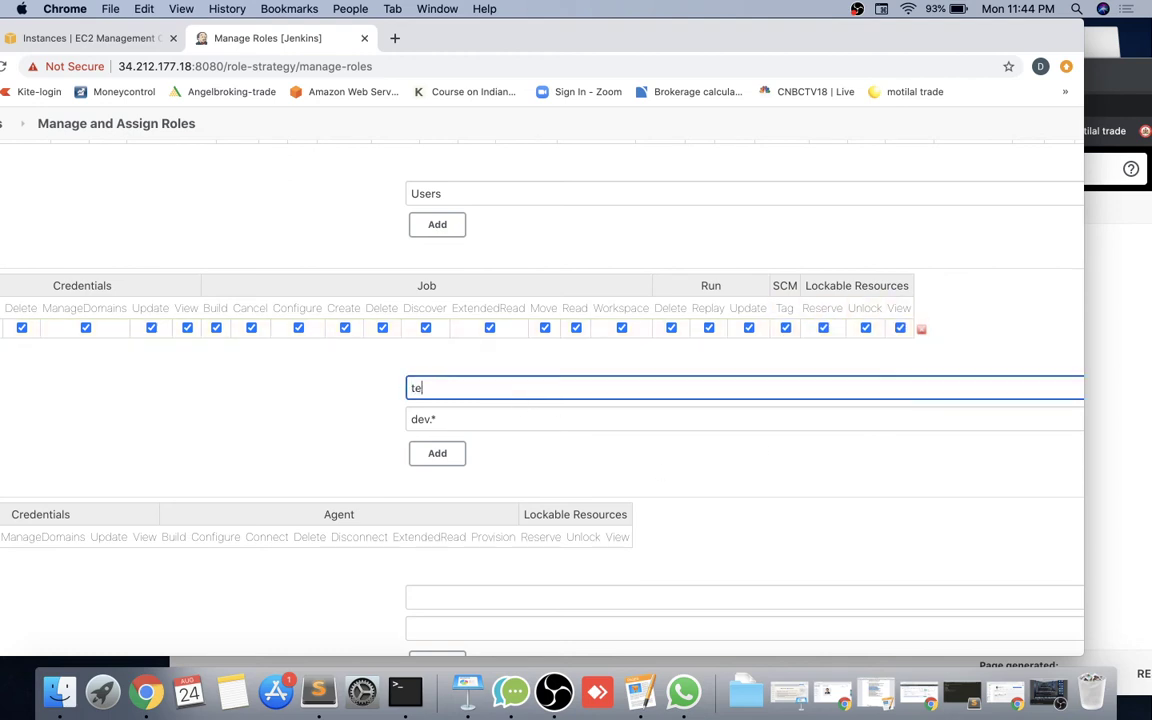
{"action": "type", "text": "sters"}
{"action": "left_click", "coordinate": [416, 419]}
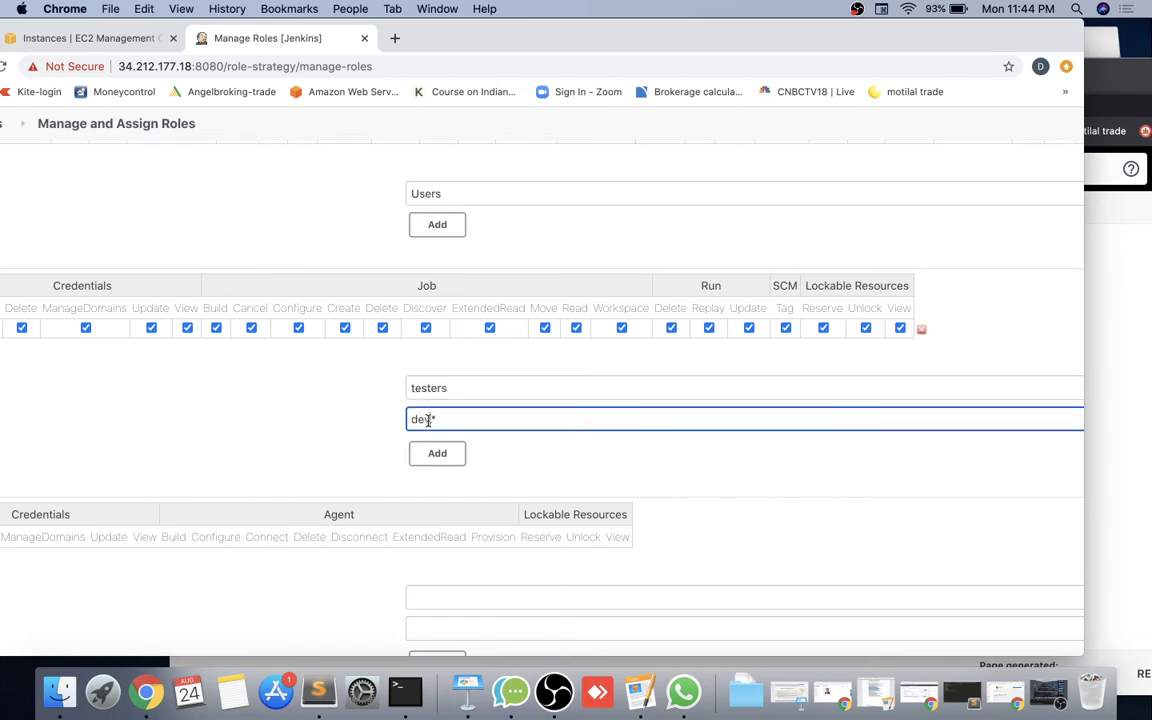
{"action": "key", "text": "BackSpace"}
{"action": "key", "text": "BackSpace"}
{"action": "key", "text": "BackSpace"}
{"action": "type", "text": "test"}
{"action": "left_click", "coordinate": [437, 453]}
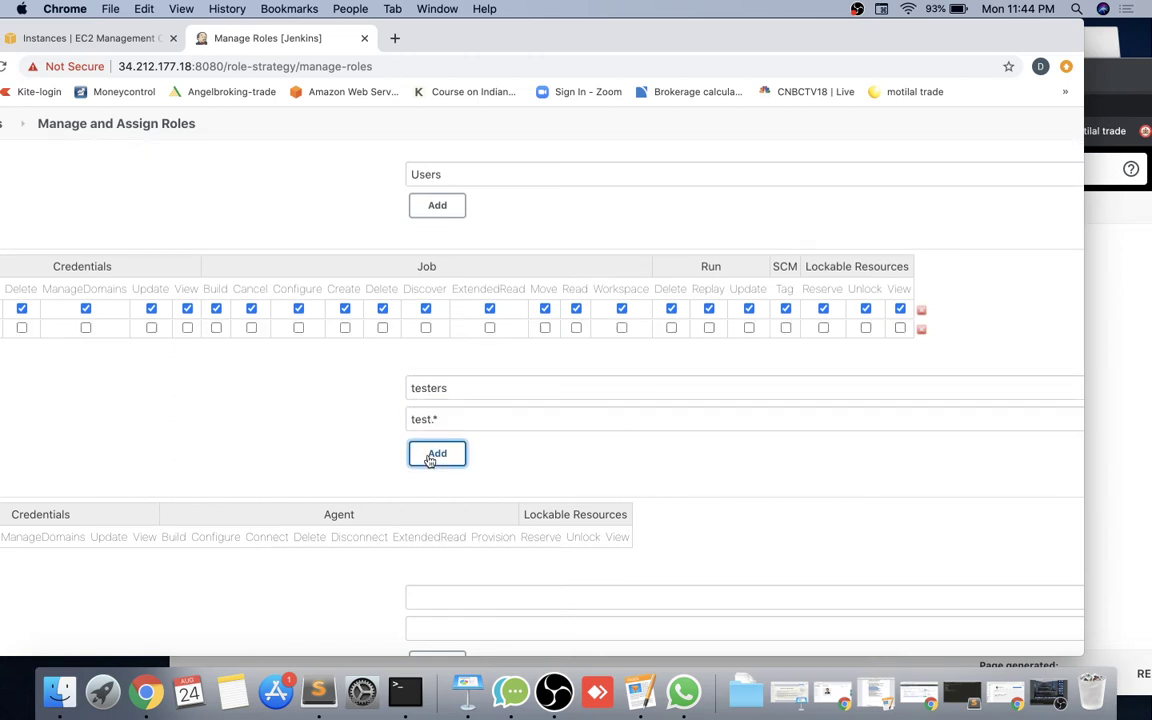
Grant testers Credentials Create, Delete, ManageDomains, Update and View.
{"action": "scroll", "coordinate": [325, 380], "scroll_direction": "left", "scroll_amount": 5}
{"action": "left_click", "coordinate": [259, 328]}
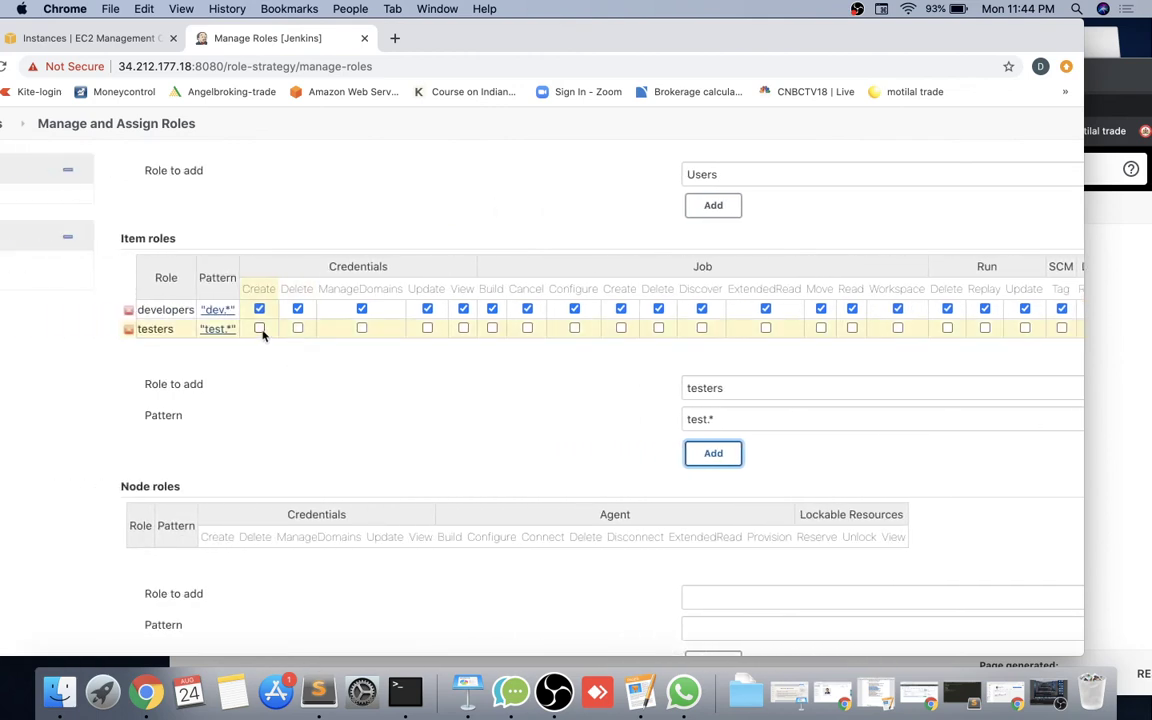
{"action": "left_click", "coordinate": [297, 328]}
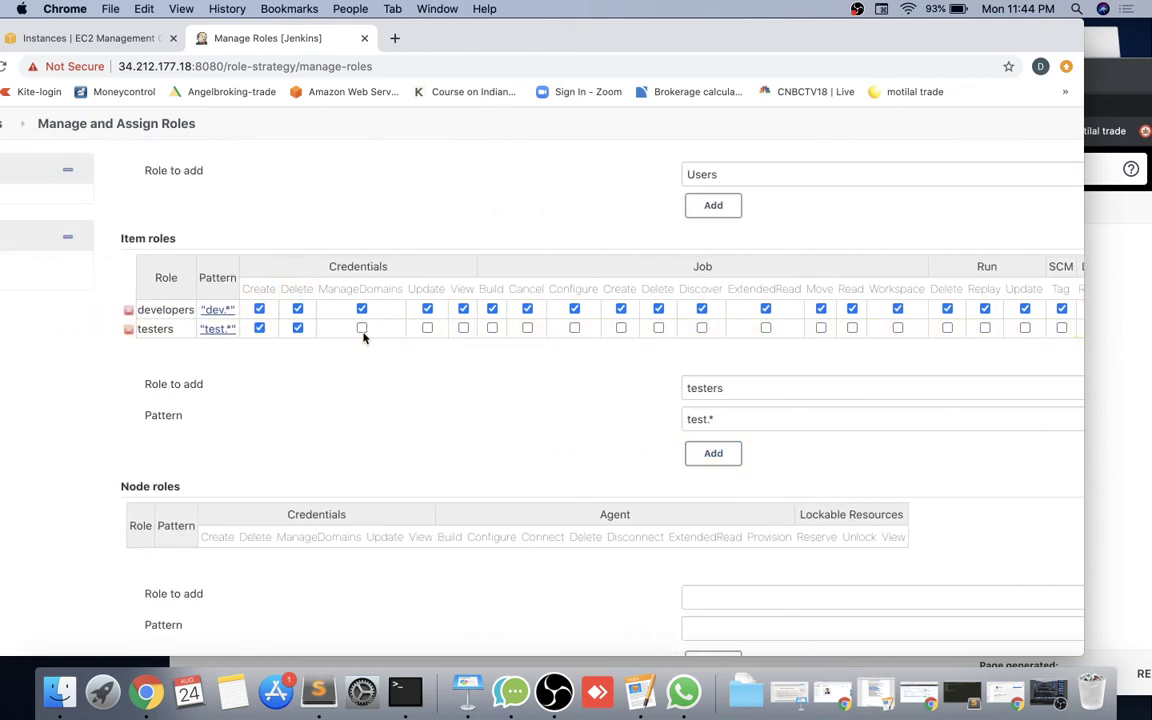
{"action": "left_click", "coordinate": [361, 328]}
{"action": "left_click", "coordinate": [427, 328]}
{"action": "left_click", "coordinate": [463, 328]}
Grant testers Job Build, Cancel, Configure, Create, Delete, Discover, ExtendedRead, Move, Read and Workspace.
{"action": "left_click", "coordinate": [492, 328]}
{"action": "left_click", "coordinate": [527, 328]}
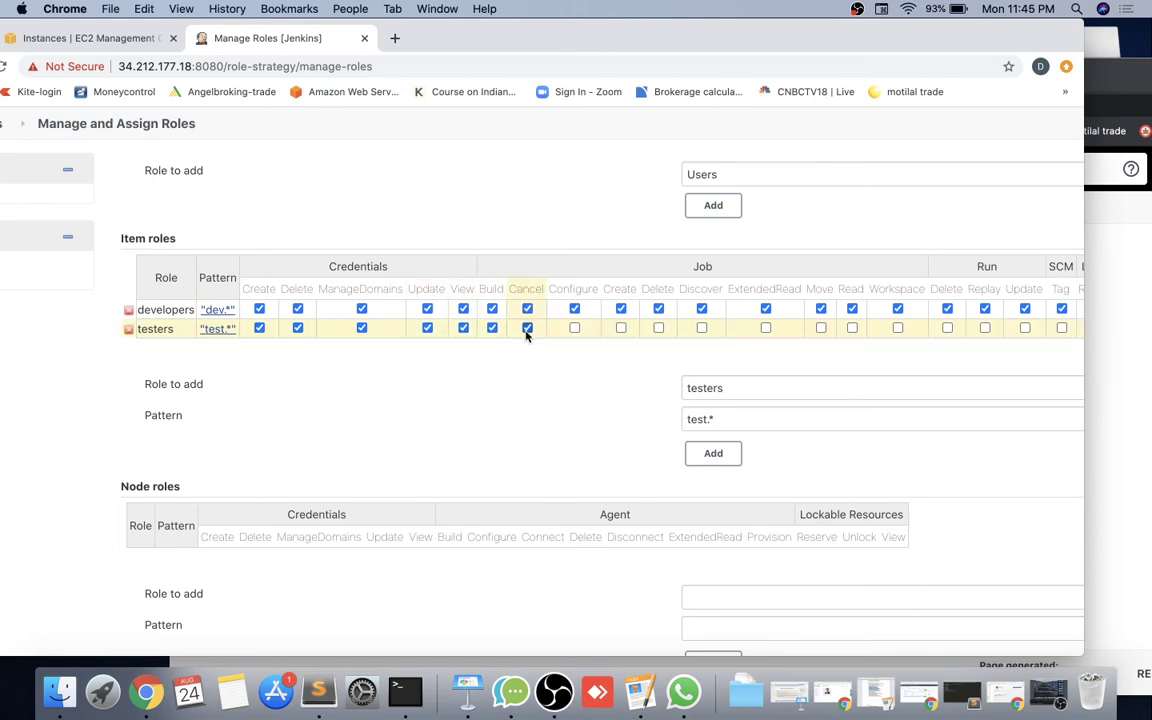
{"action": "left_click", "coordinate": [574, 328]}
{"action": "left_click", "coordinate": [620, 328]}
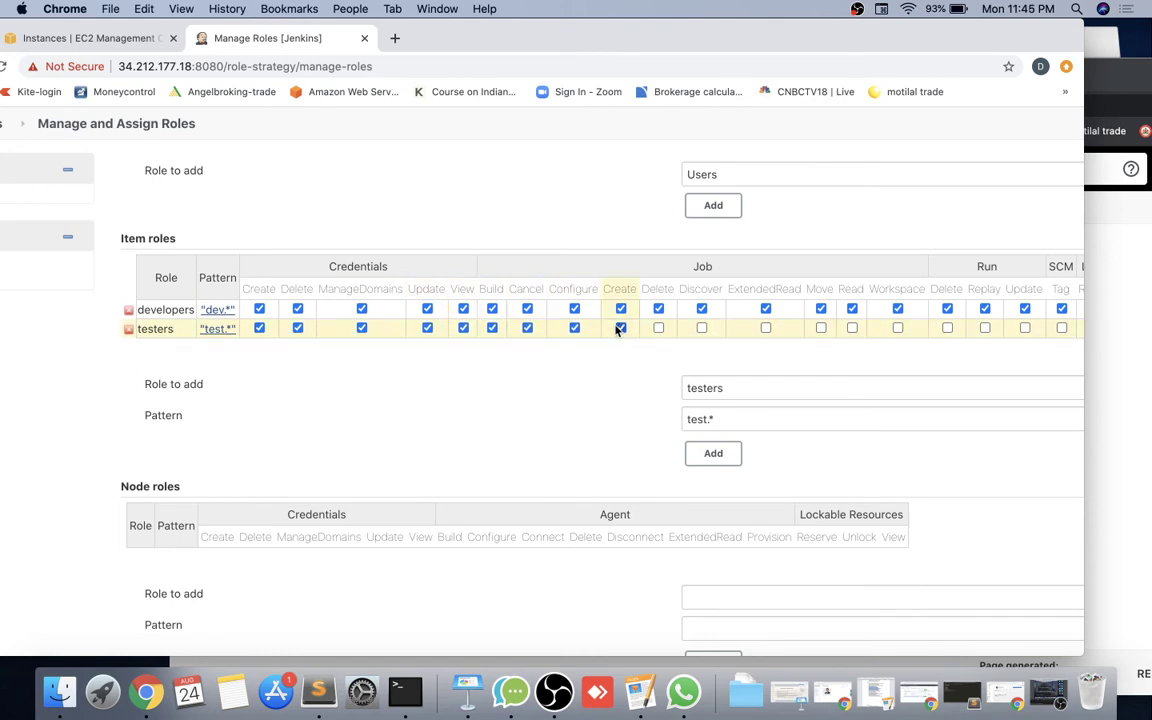
{"action": "left_click", "coordinate": [658, 328]}
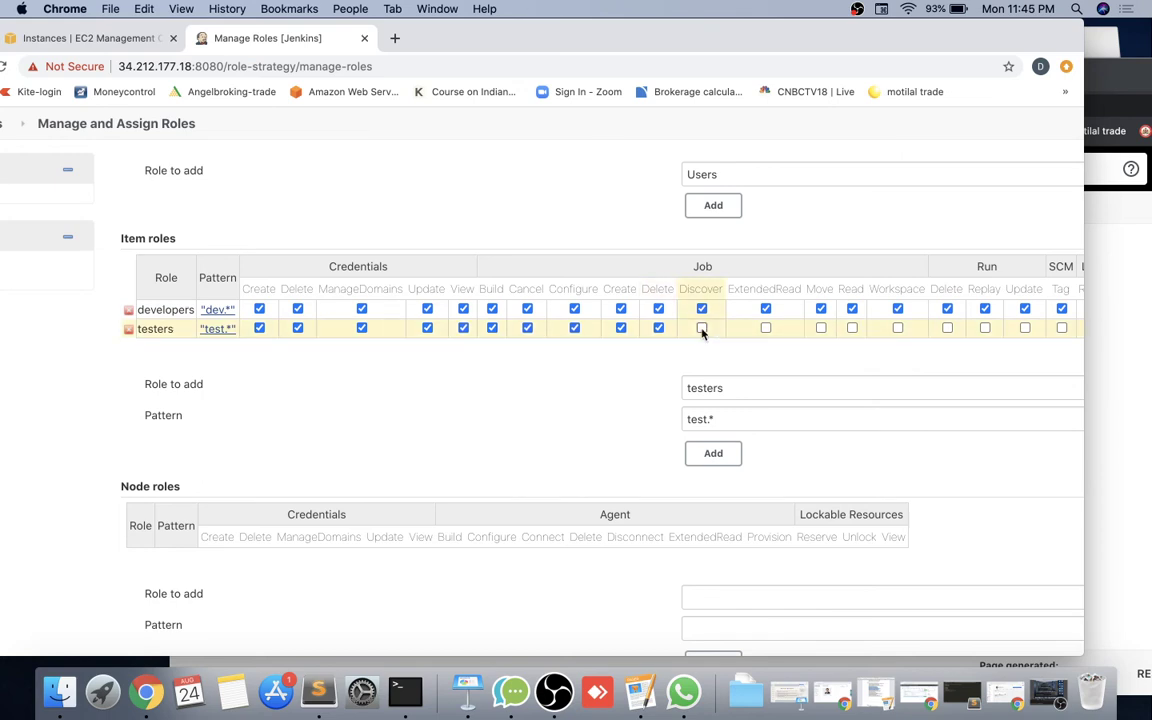
{"action": "left_click", "coordinate": [701, 328]}
{"action": "left_click", "coordinate": [766, 330]}
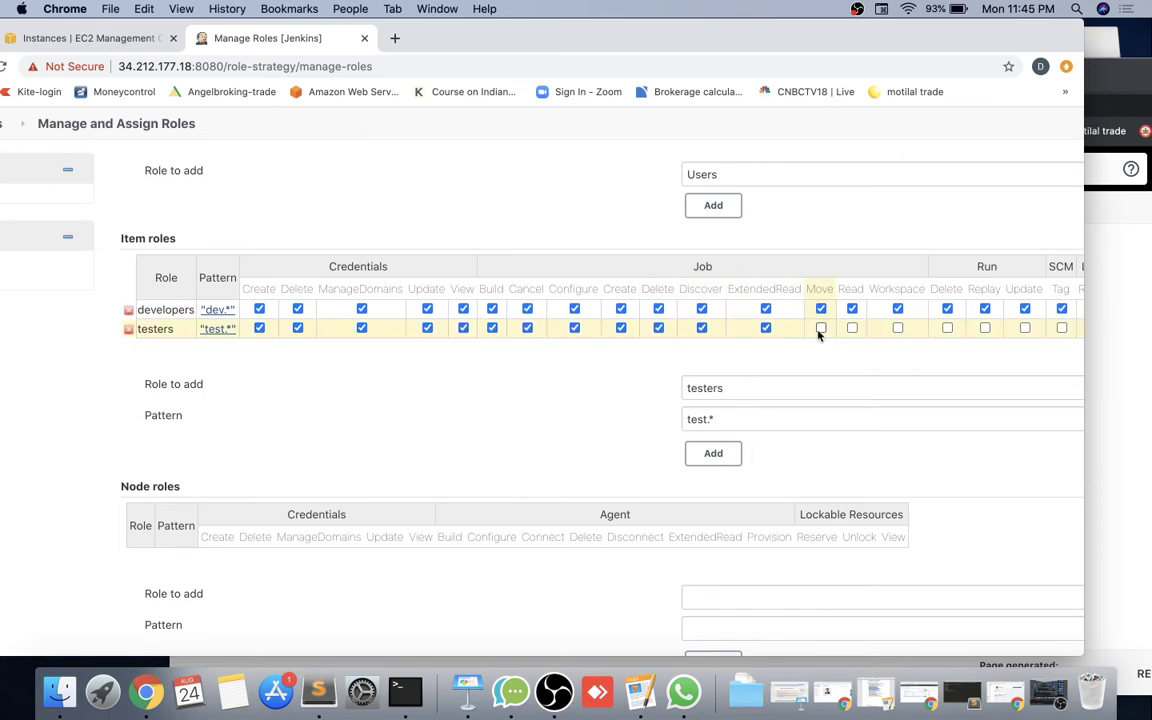
{"action": "left_click", "coordinate": [821, 330]}
{"action": "left_click", "coordinate": [852, 330]}
{"action": "left_click", "coordinate": [897, 328]}
Grant testers Run Delete/Replay/Update, SCM Tag and Lockable Resources Reserve/Unlock/View.
{"action": "scroll", "coordinate": [897, 328], "scroll_direction": "right", "scroll_amount": 5}
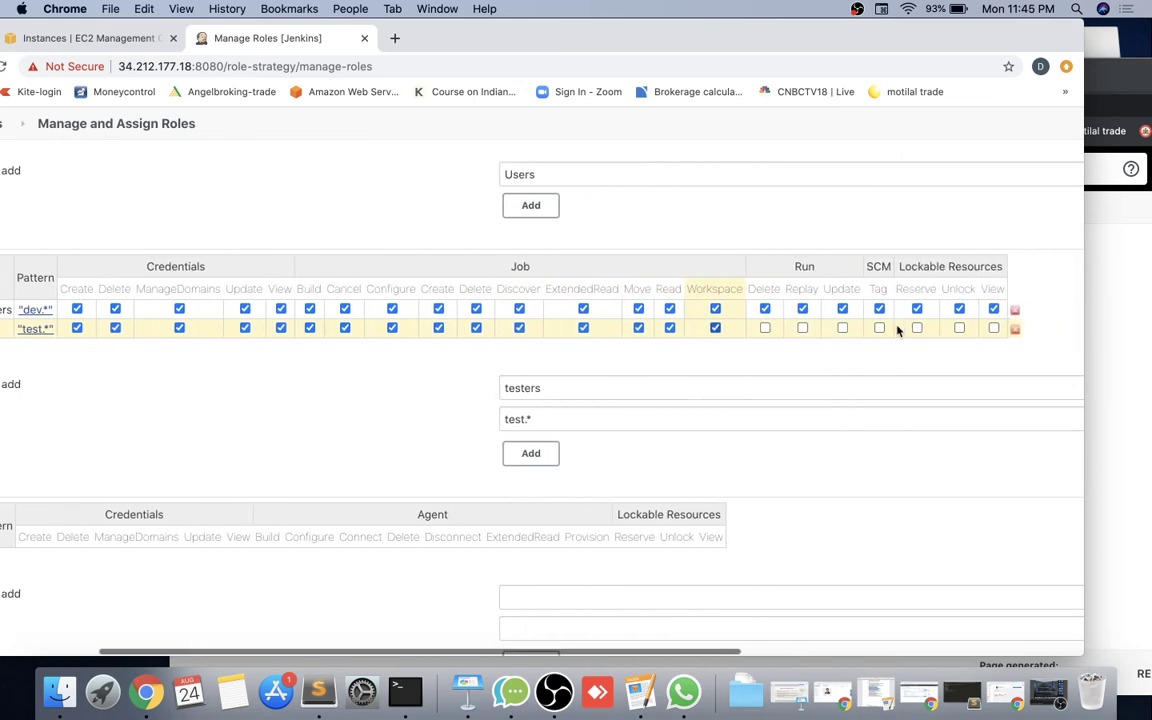
{"action": "left_click", "coordinate": [751, 328]}
{"action": "left_click", "coordinate": [789, 328]}
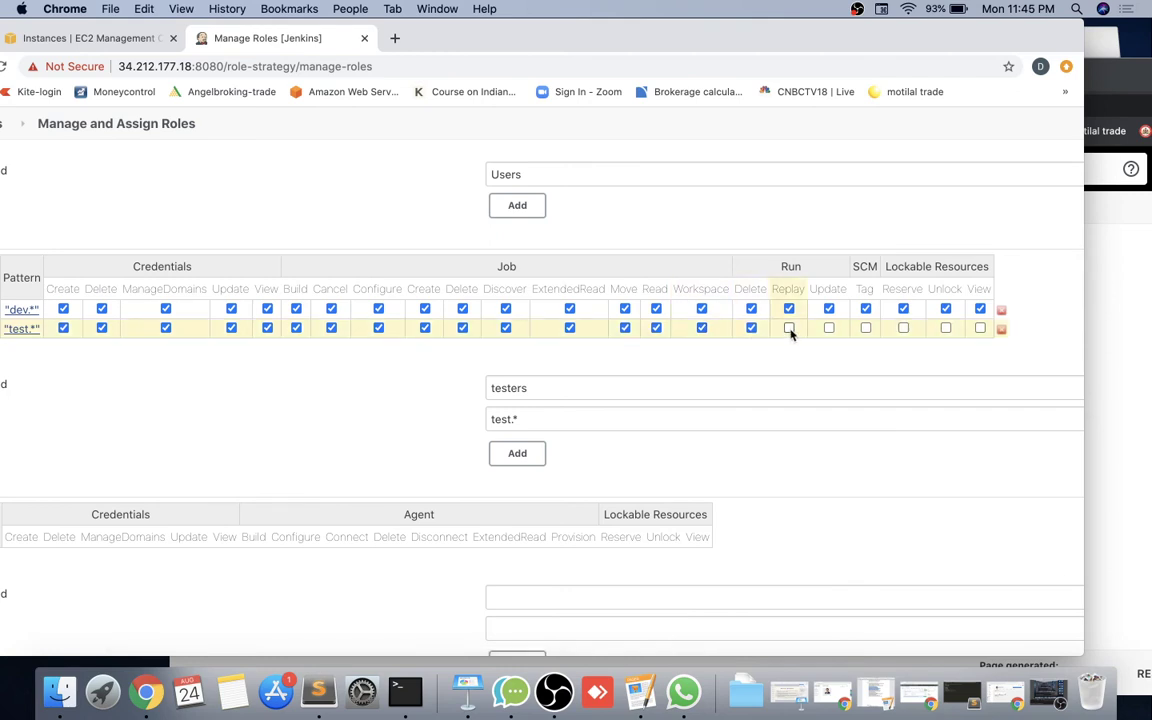
{"action": "left_click", "coordinate": [829, 328]}
{"action": "left_click", "coordinate": [866, 328]}
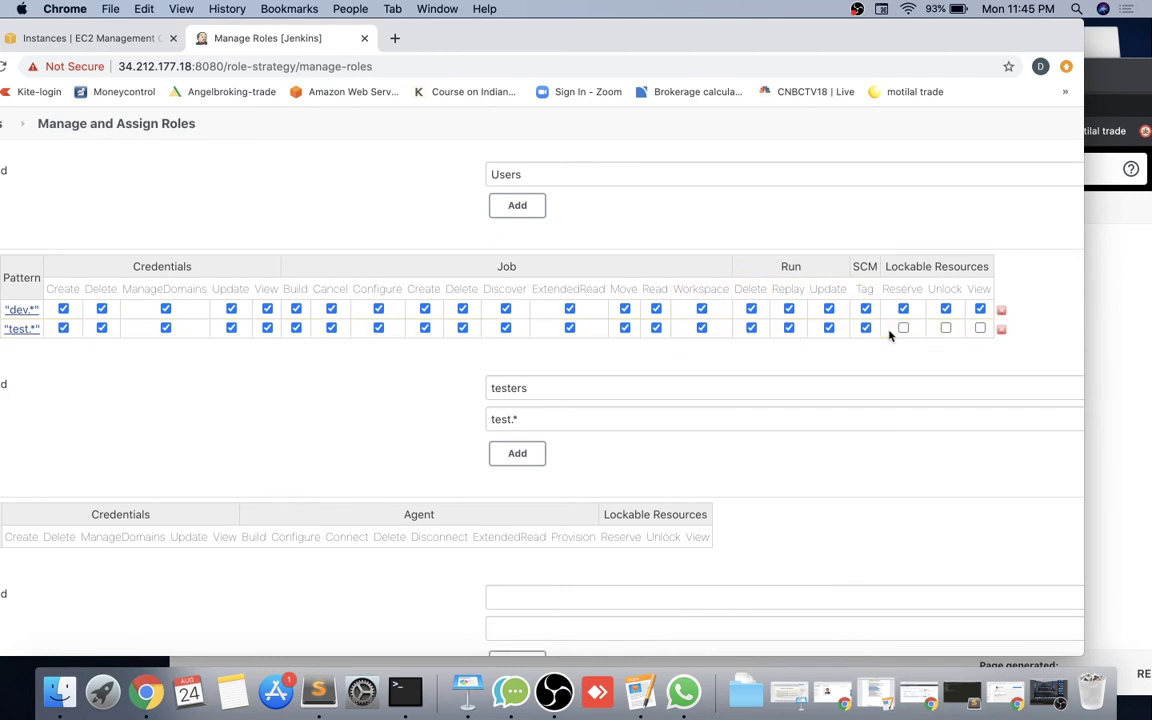
{"action": "left_click", "coordinate": [903, 328]}
{"action": "left_click", "coordinate": [946, 328]}
{"action": "left_click", "coordinate": [980, 328]}
Apply, then save the Manage Roles page holding the Users, developers and testers roles.
{"action": "scroll", "coordinate": [679, 422], "scroll_direction": "left", "scroll_amount": 5}
{"action": "scroll", "coordinate": [560, 461], "scroll_direction": "down", "scroll_amount": 2}
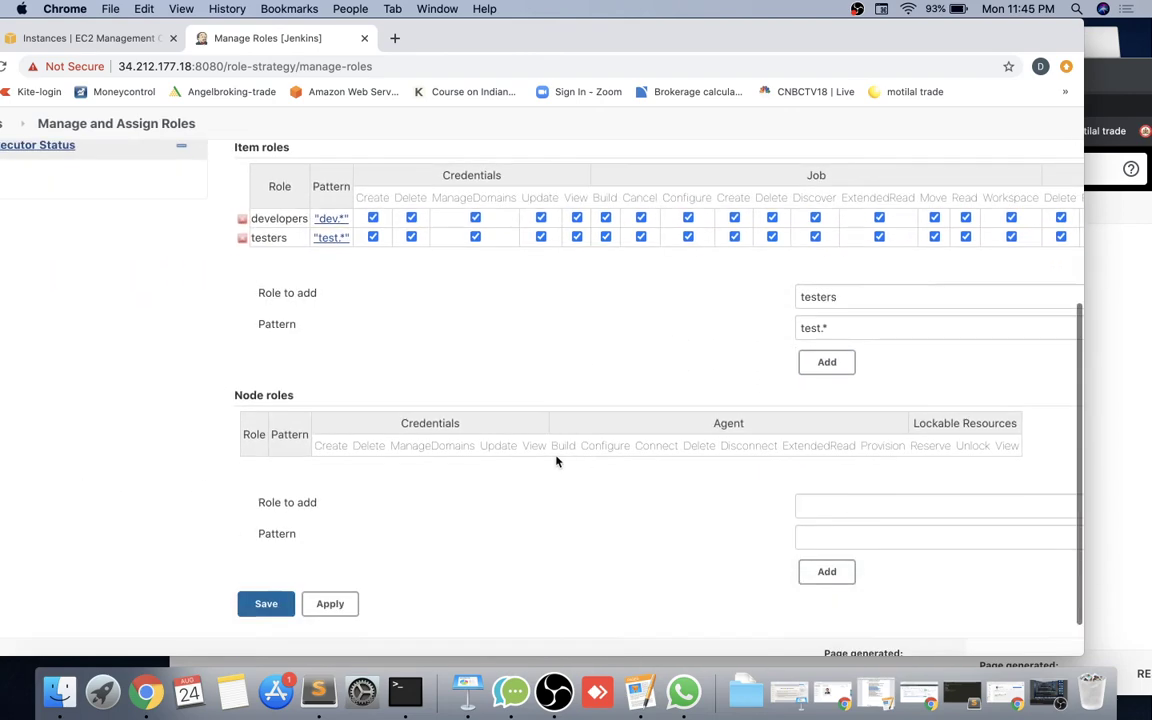
{"action": "scroll", "coordinate": [557, 460], "scroll_direction": "up", "scroll_amount": 6}
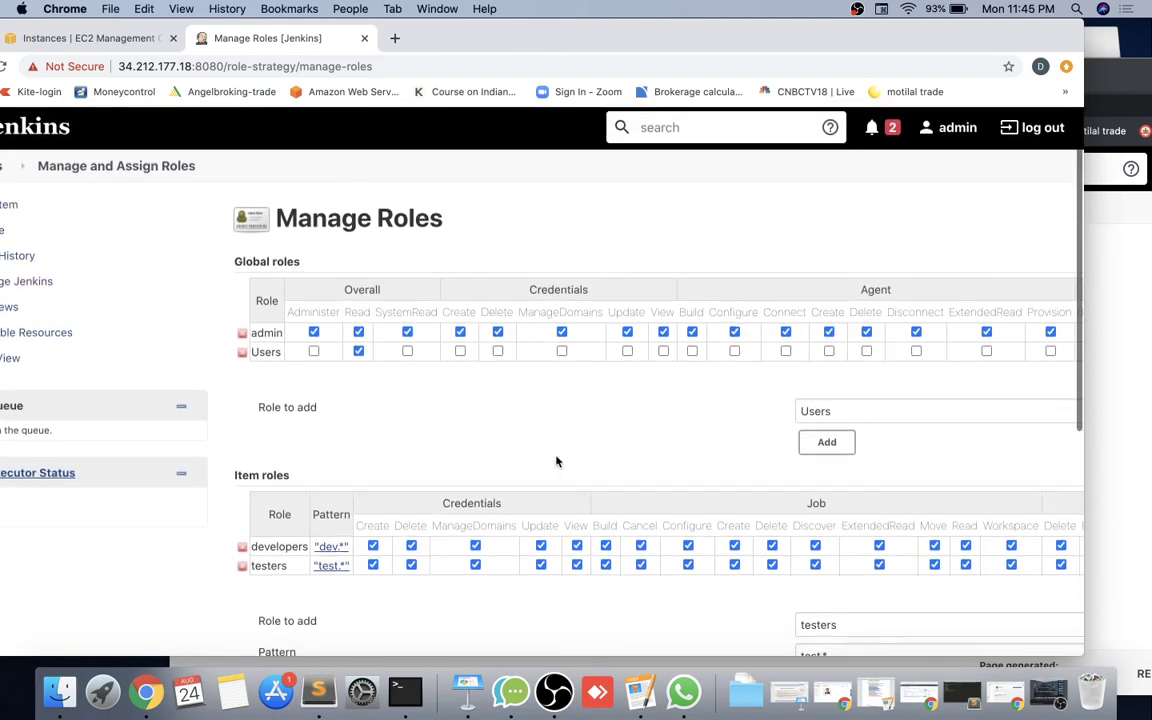
{"action": "scroll", "coordinate": [555, 460], "scroll_direction": "down", "scroll_amount": 5}
{"action": "left_click", "coordinate": [330, 575]}
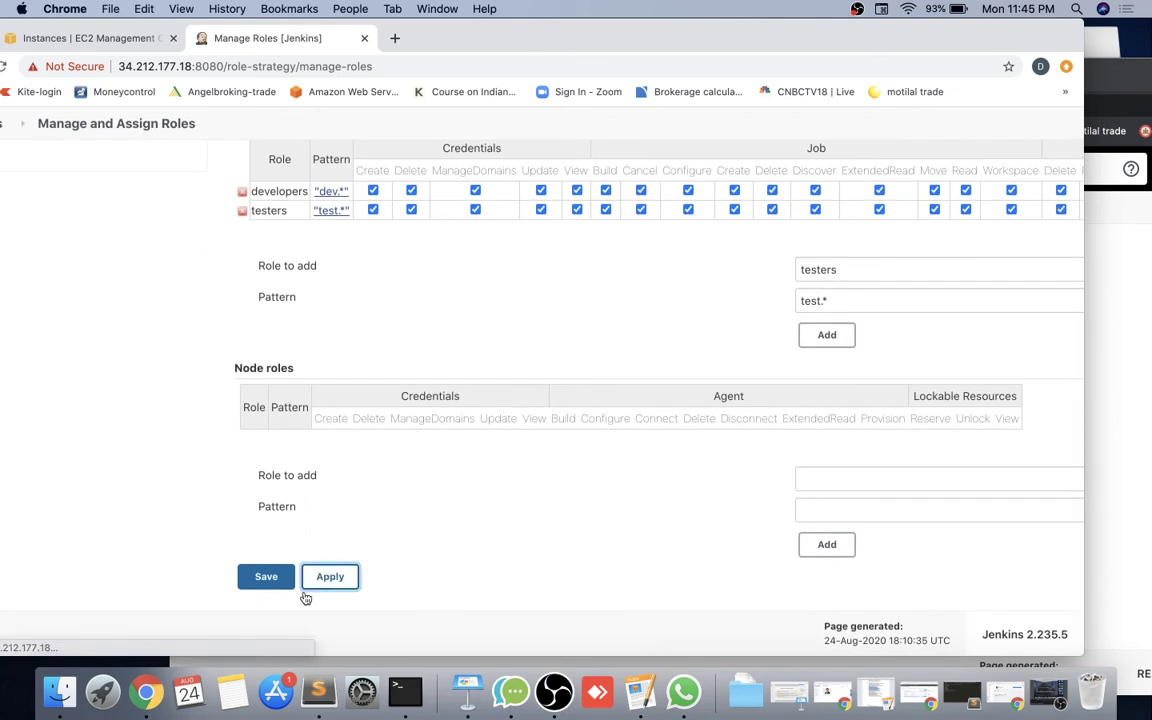
{"action": "left_click", "coordinate": [264, 584]}
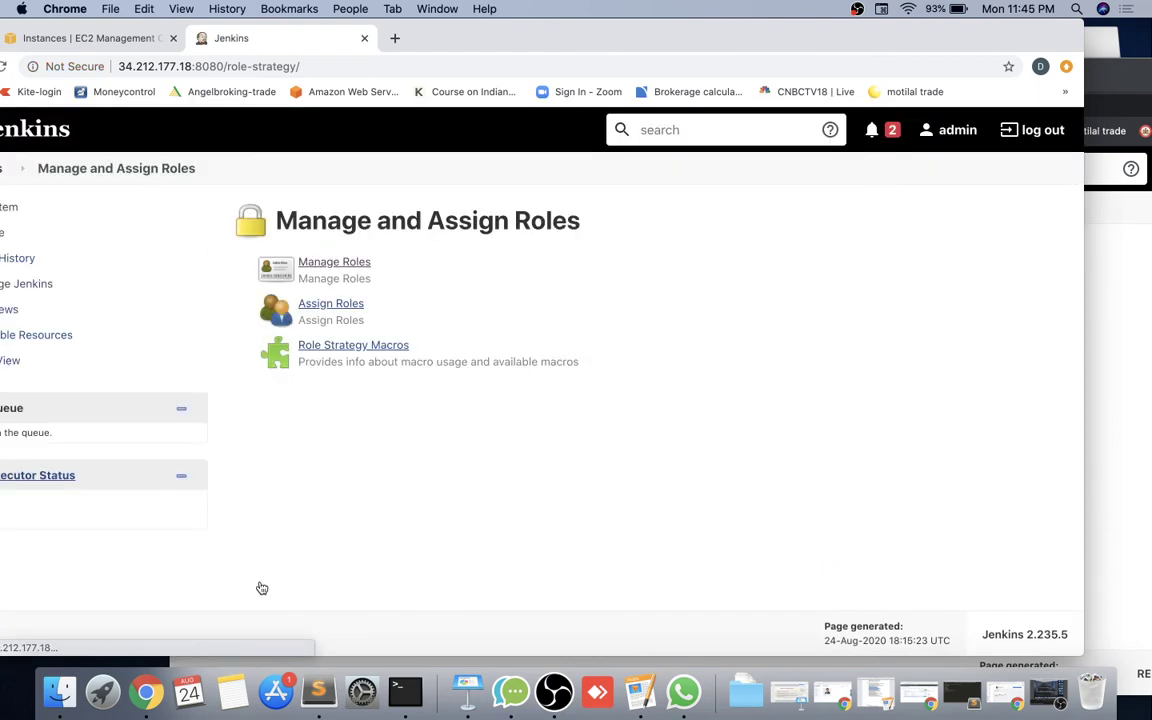
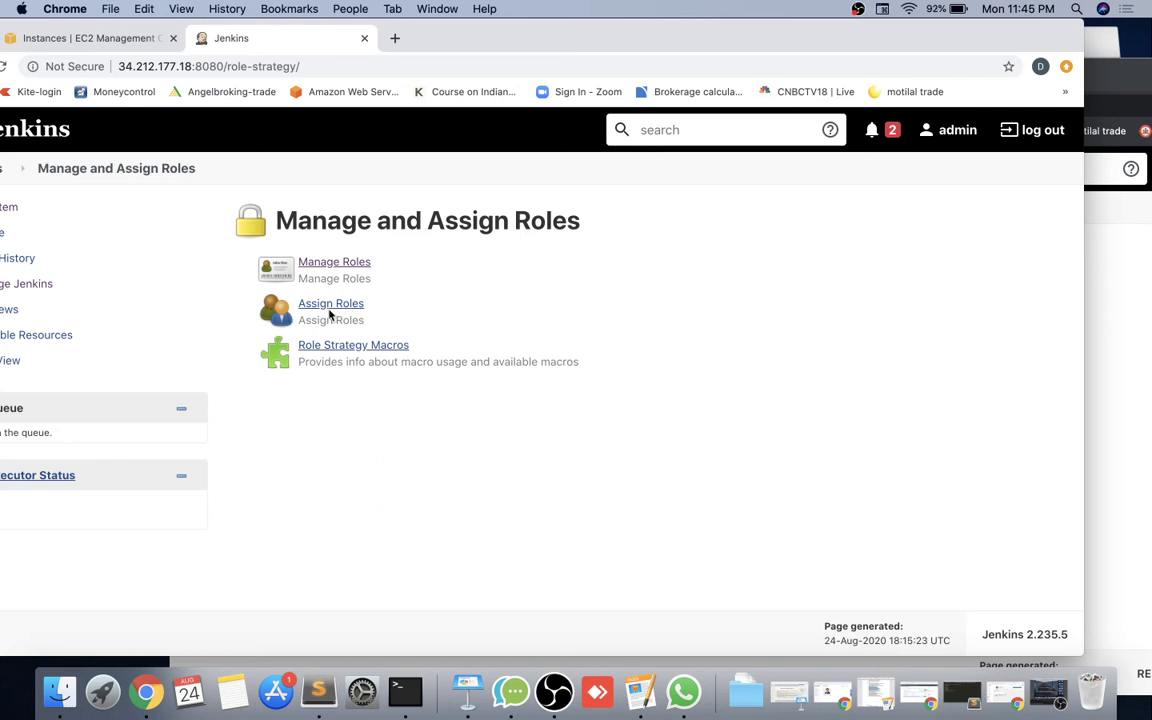
Add dev1 and test1 to the Global roles table on the Assign Roles page.
{"action": "left_click_drag", "start_coordinate": [404, 32], "coordinate": [483, 32]}
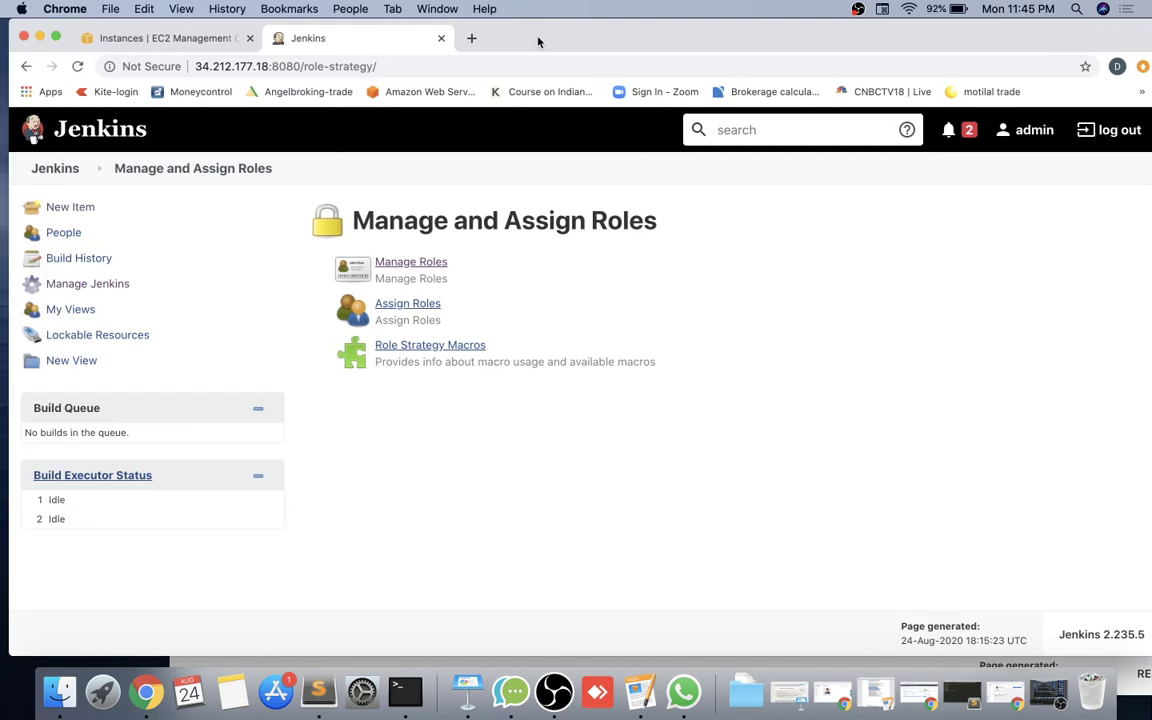
{"action": "left_click", "coordinate": [418, 308]}
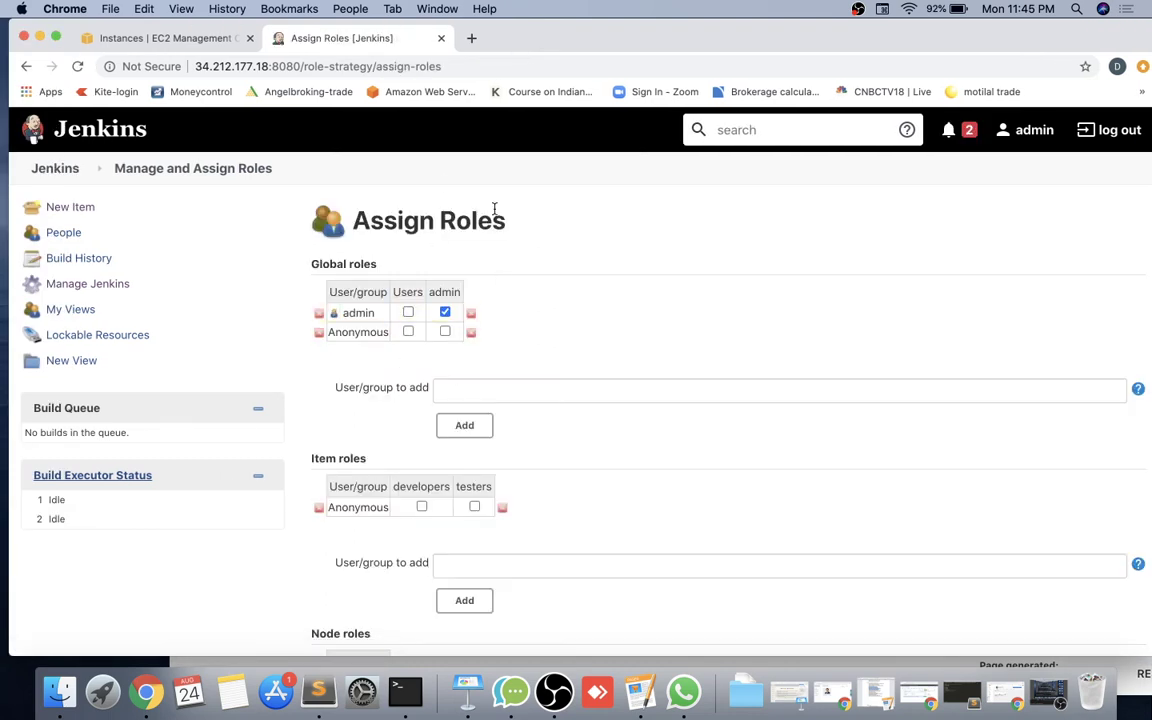
{"action": "scroll", "coordinate": [373, 370], "scroll_direction": "down", "scroll_amount": 1}
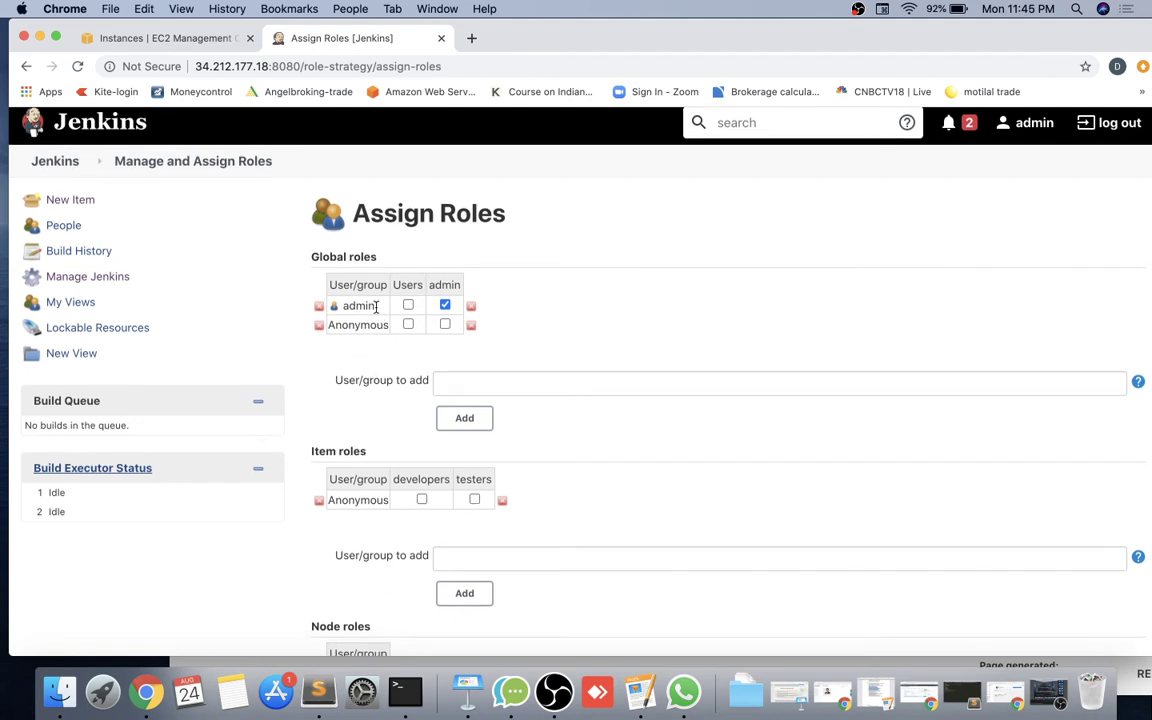
{"action": "scroll", "coordinate": [363, 443], "scroll_direction": "down", "scroll_amount": 1}
{"action": "scroll", "coordinate": [365, 443], "scroll_direction": "down", "scroll_amount": 3}
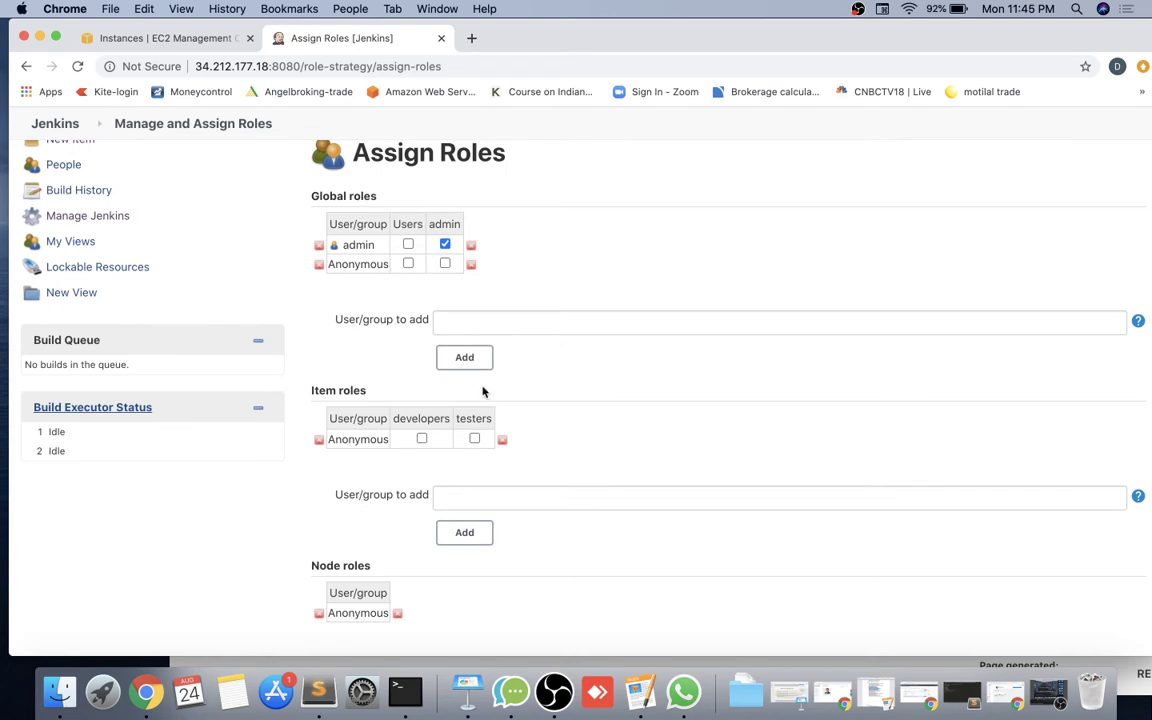
{"action": "left_click", "coordinate": [463, 325]}
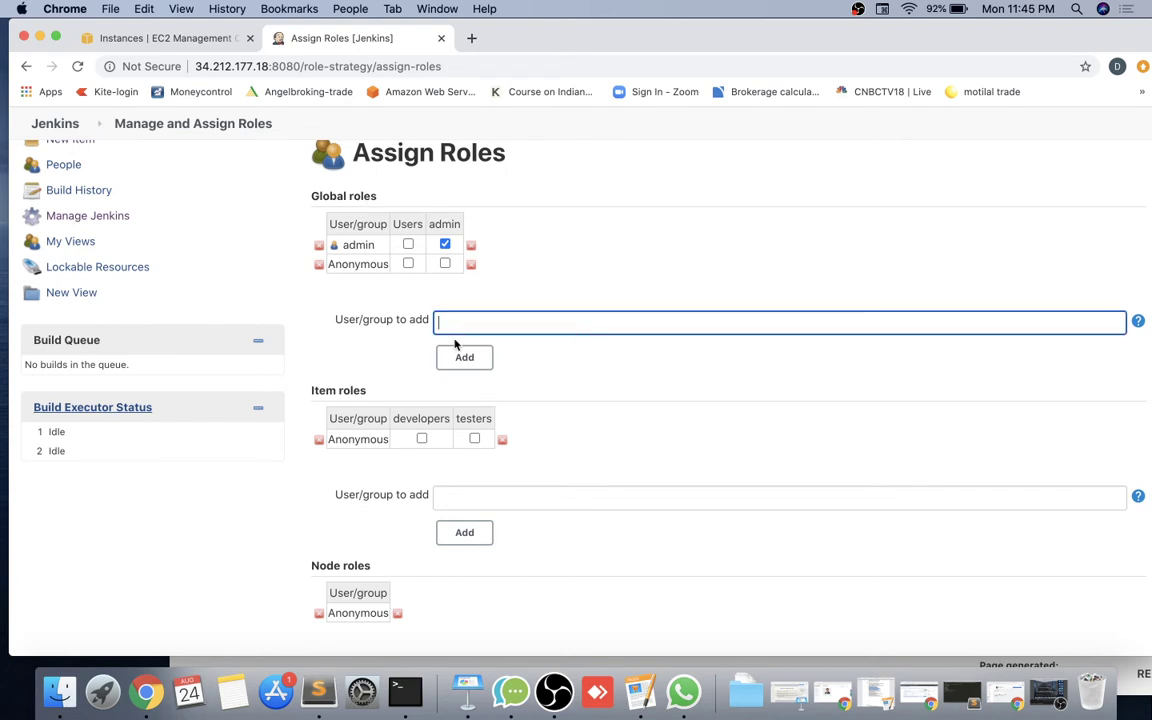
{"action": "type", "text": "dev1"}
{"action": "left_click", "coordinate": [478, 357]}
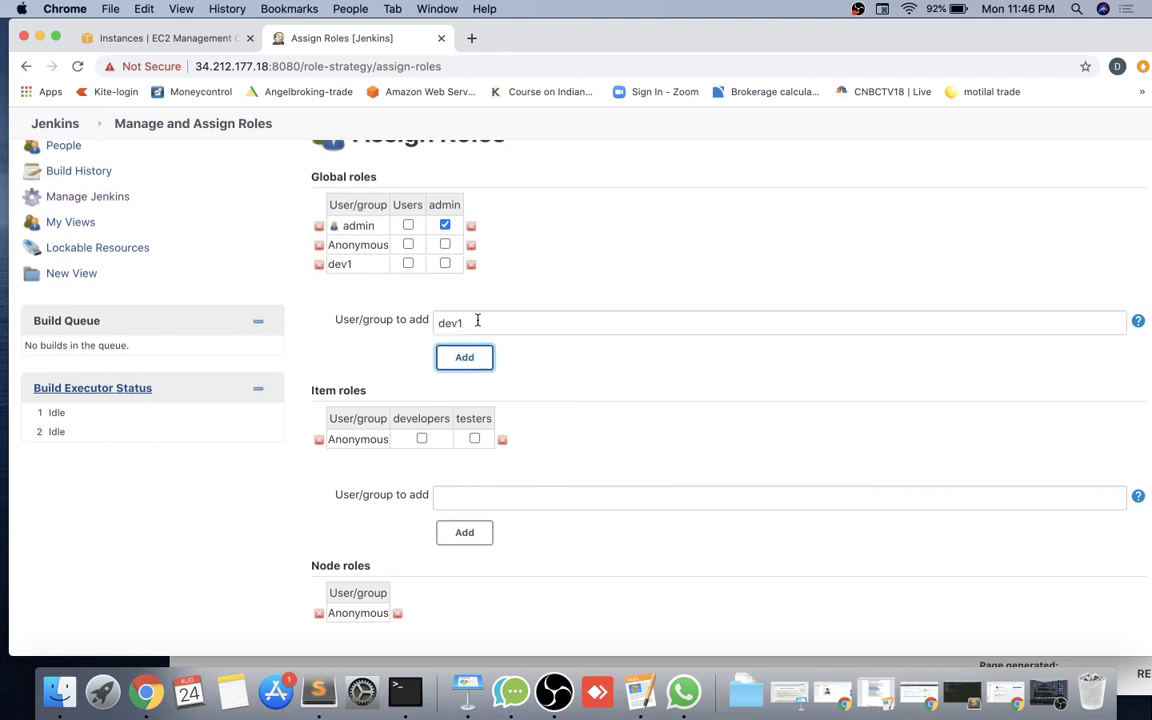
{"action": "left_click_drag", "start_coordinate": [476, 321], "coordinate": [409, 323]}
{"action": "type", "text": "test"}
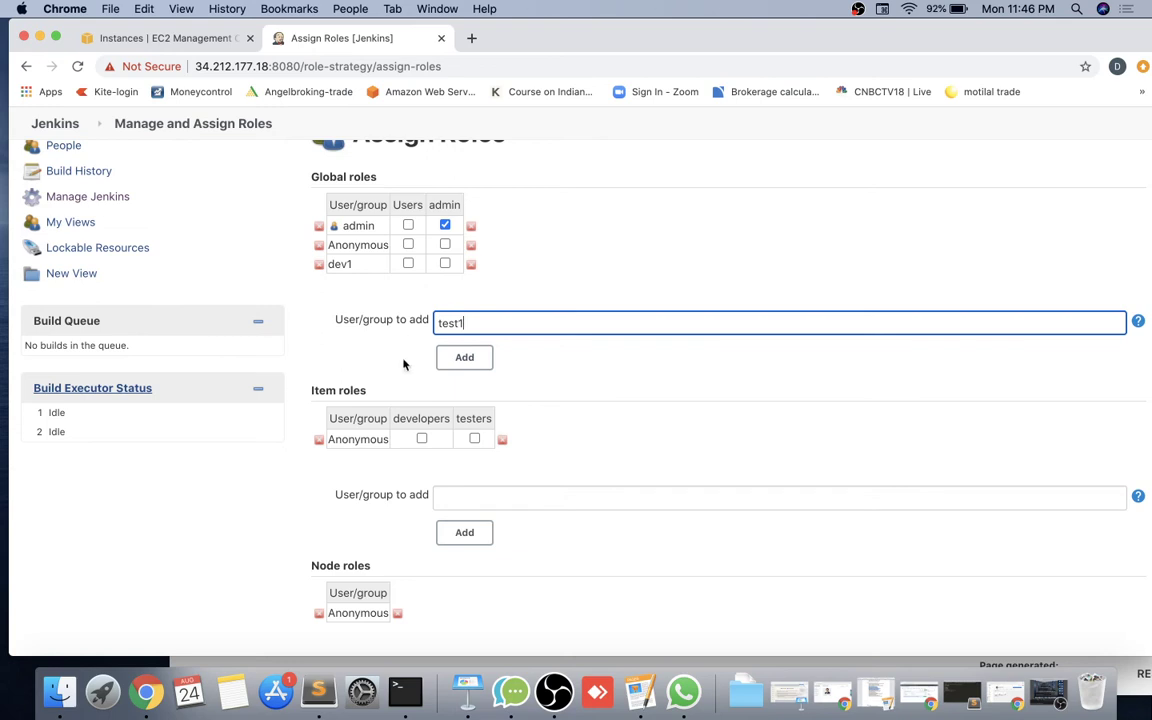
{"action": "left_click", "coordinate": [464, 357]}
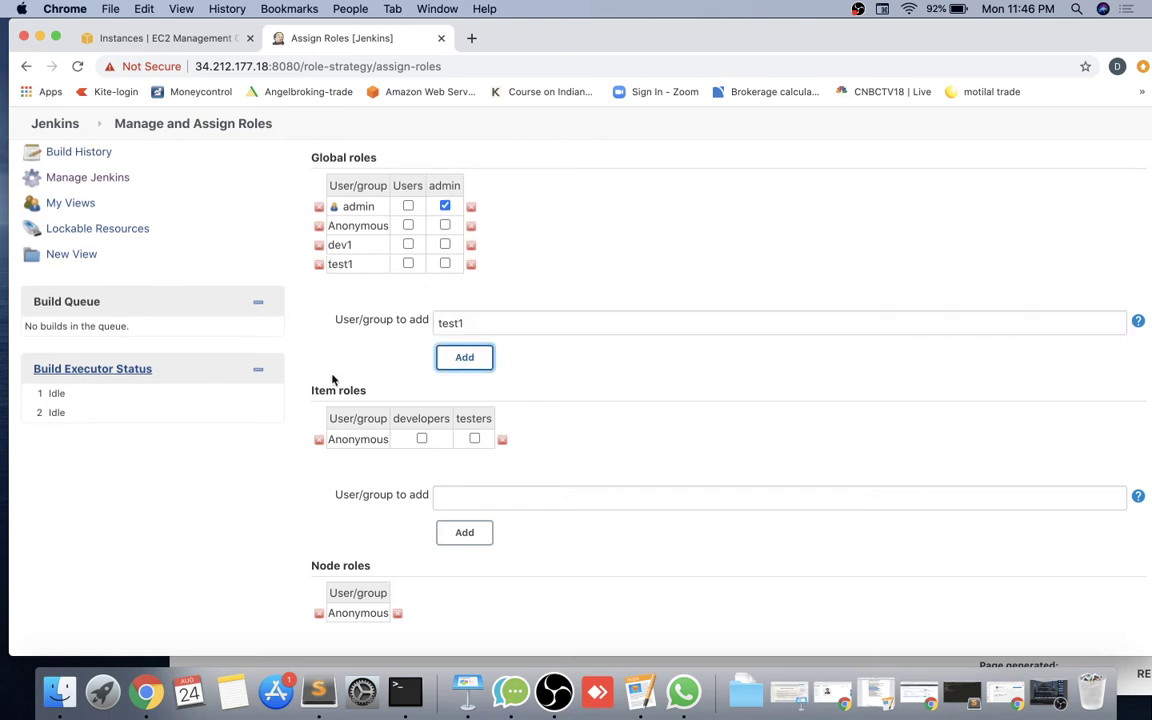
Add dev1 and test1 to the Item roles table.
{"action": "left_click", "coordinate": [469, 495]}
{"action": "type", "text": "devf1"}
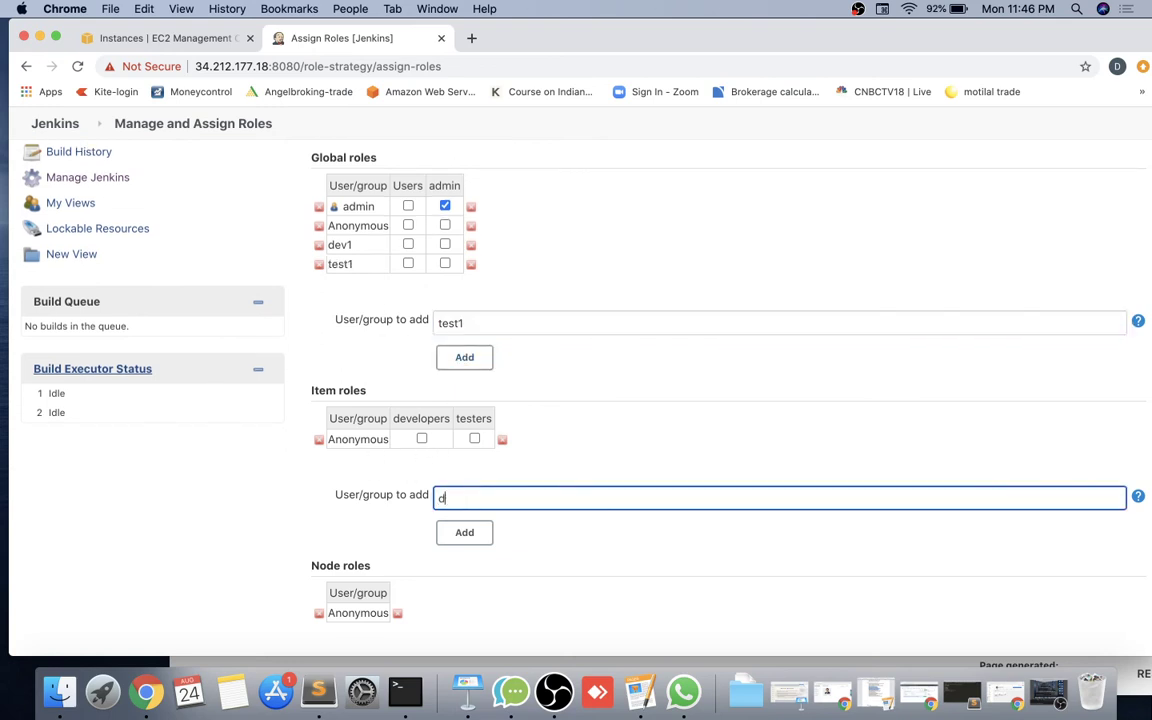
{"action": "key", "text": "BackSpace"}
{"action": "key", "text": "BackSpace"}
{"action": "type", "text": "1"}
{"action": "left_click", "coordinate": [478, 532]}
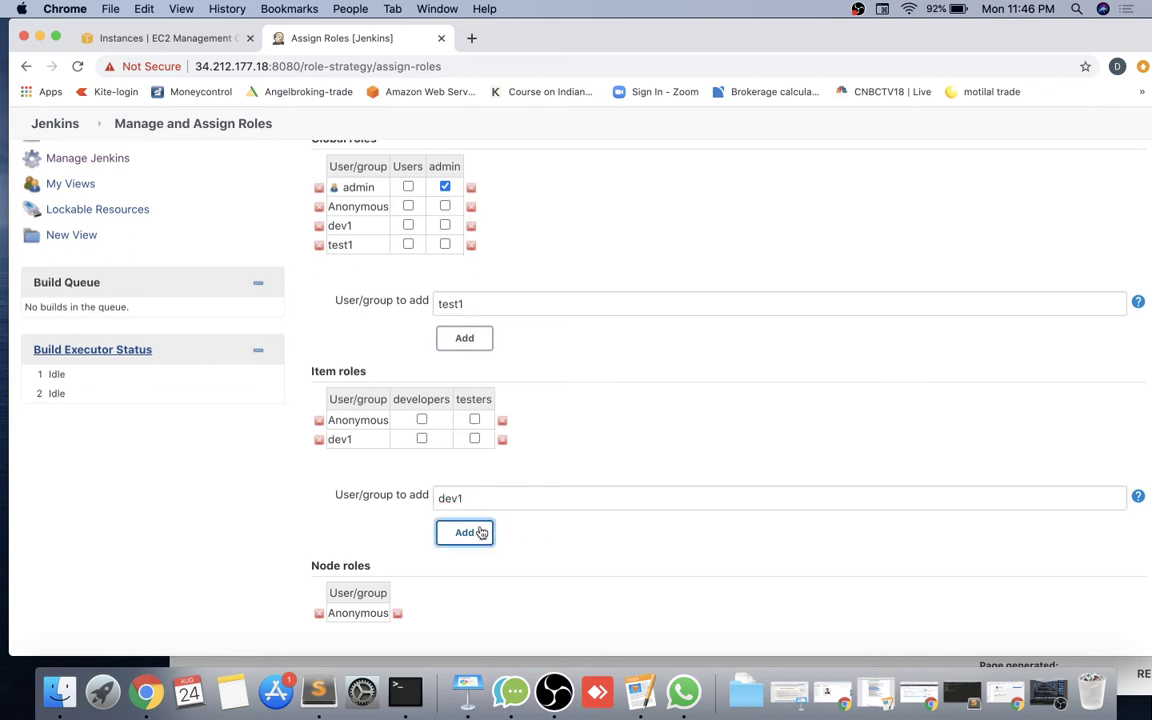
{"action": "left_click_drag", "start_coordinate": [465, 498], "coordinate": [412, 498]}
{"action": "type", "text": "test"}
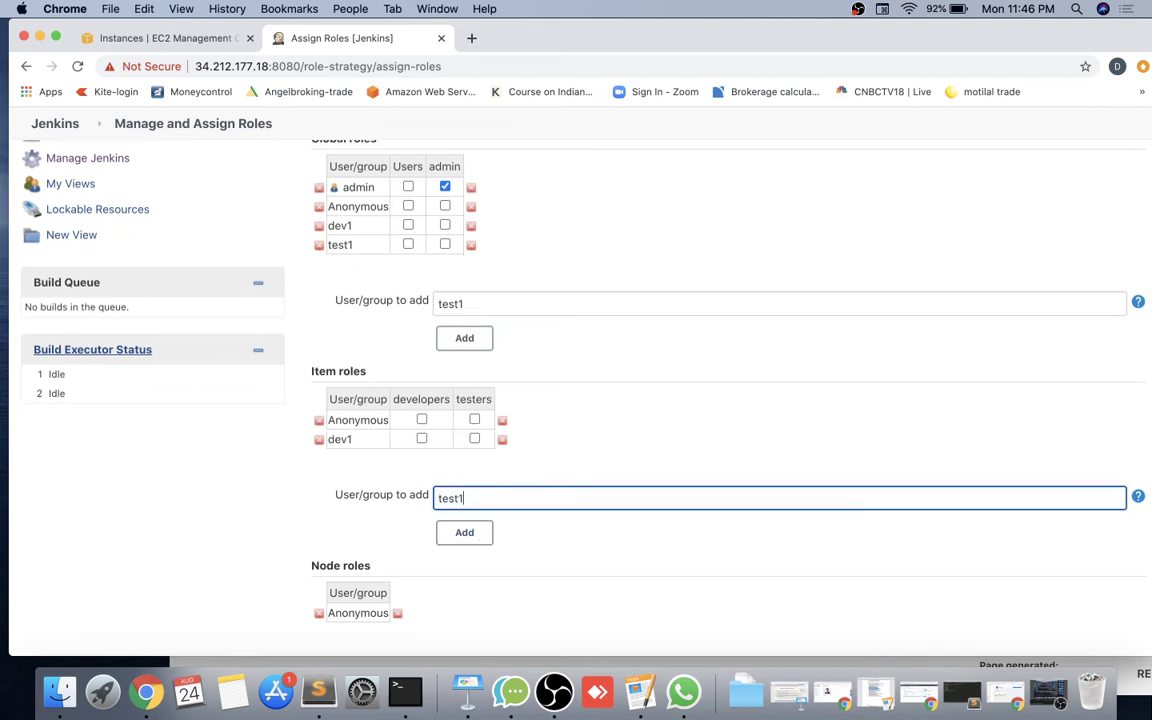
{"action": "type", "text": "1"}
{"action": "left_click", "coordinate": [458, 532]}
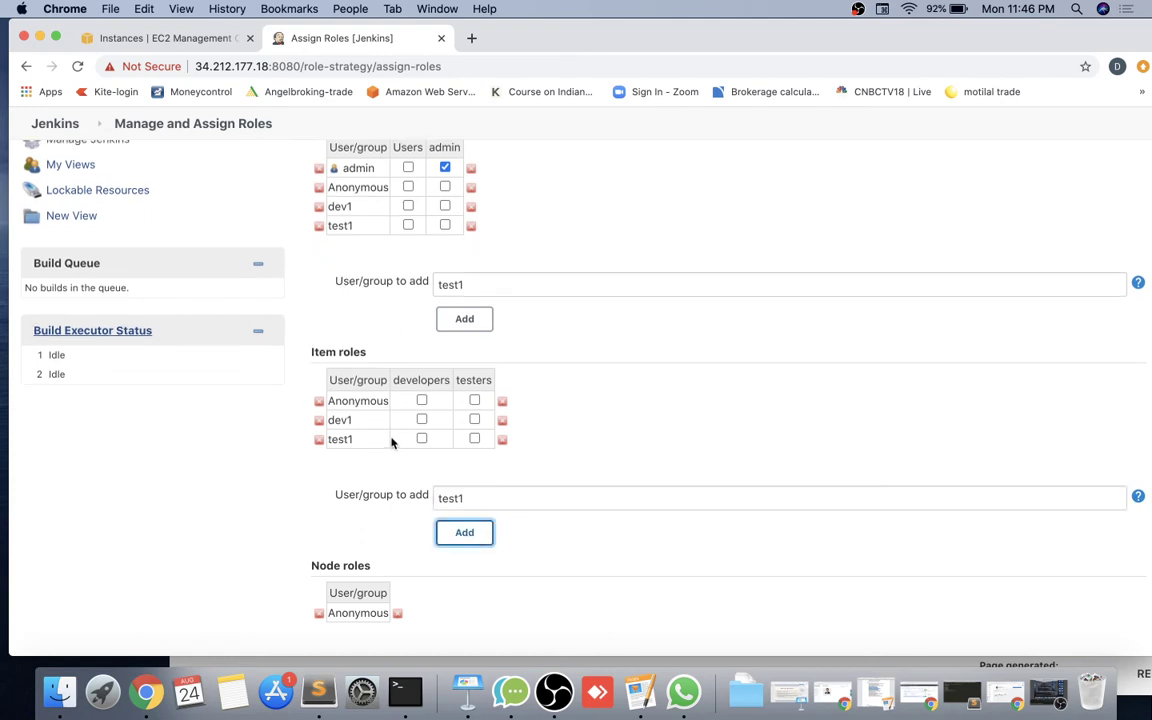
Give dev1 the developers item role, then apply and save the assignments.
{"action": "scroll", "coordinate": [390, 245], "scroll_direction": "up", "scroll_amount": 2}
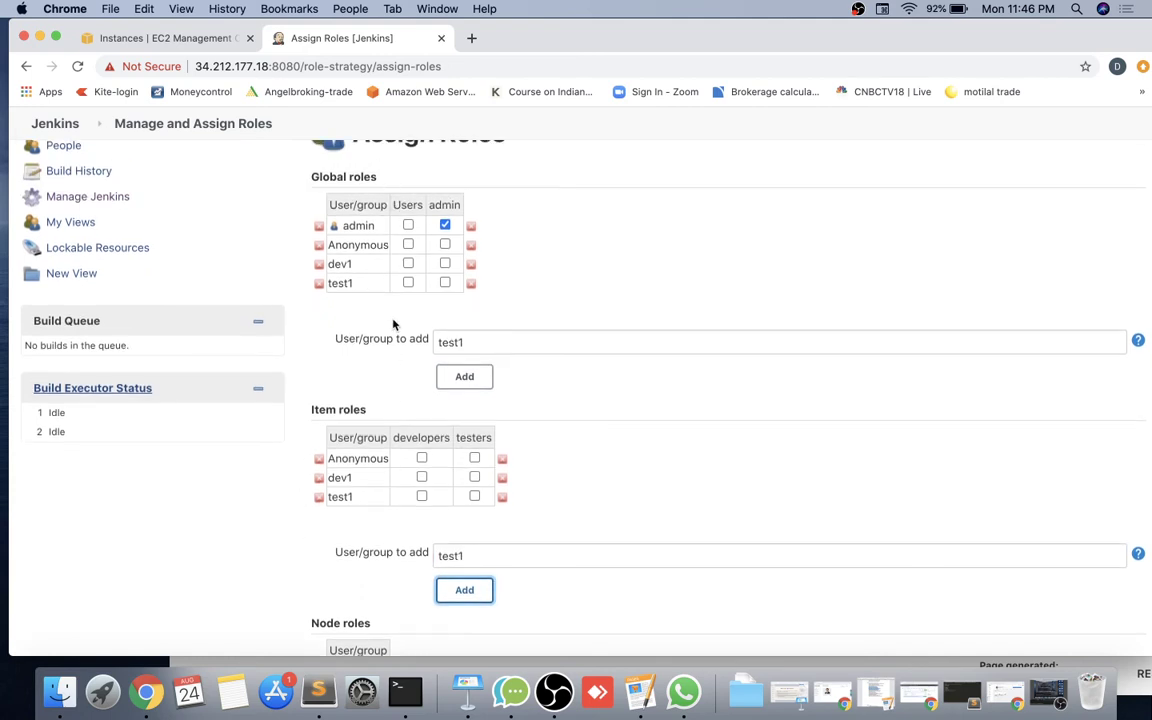
{"action": "left_click", "coordinate": [422, 477]}
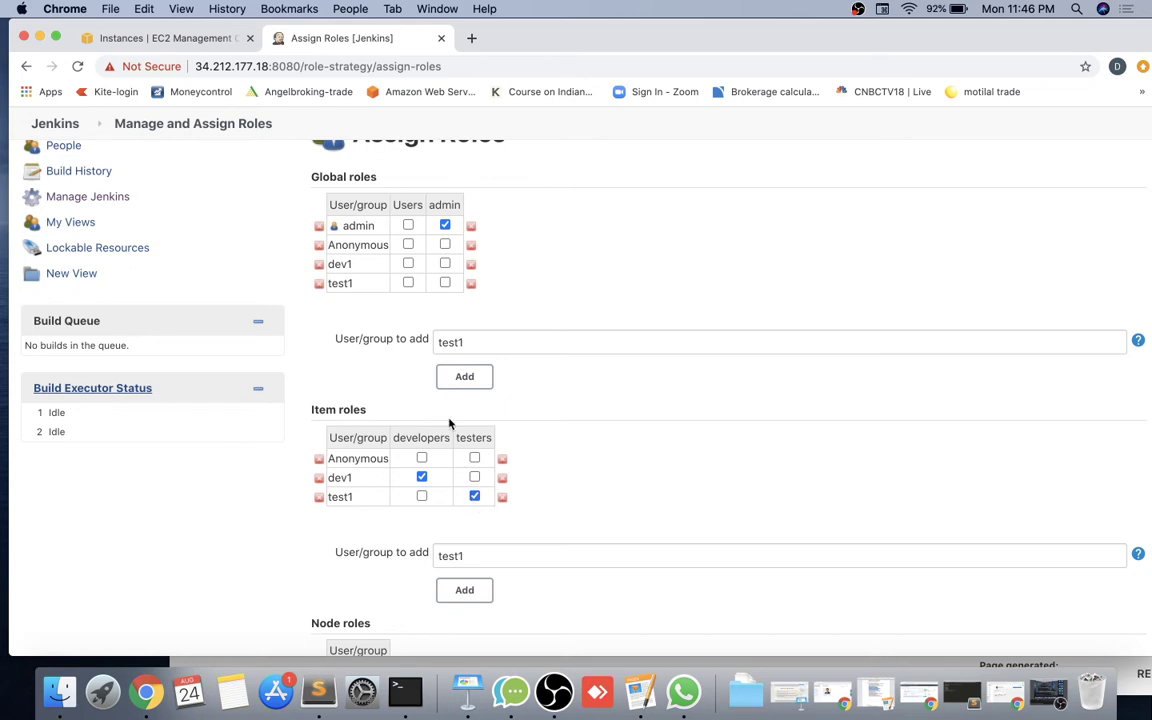
{"action": "scroll", "coordinate": [473, 585], "scroll_direction": "down", "scroll_amount": 5}
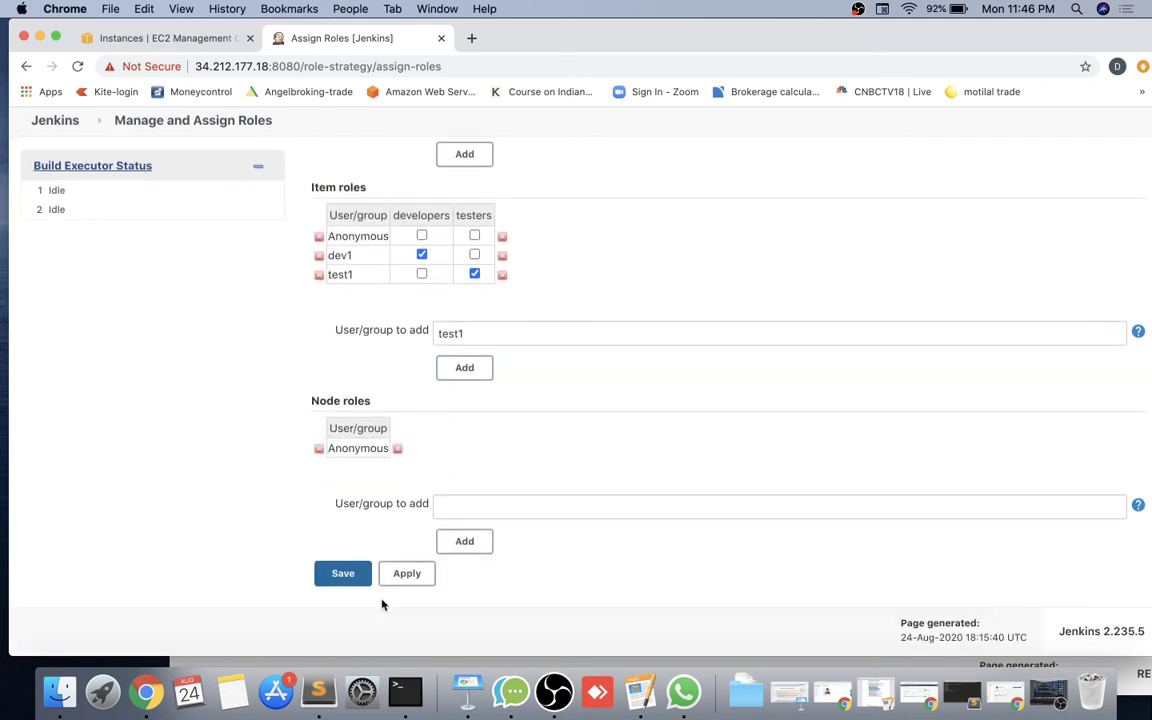
{"action": "left_click", "coordinate": [406, 577]}
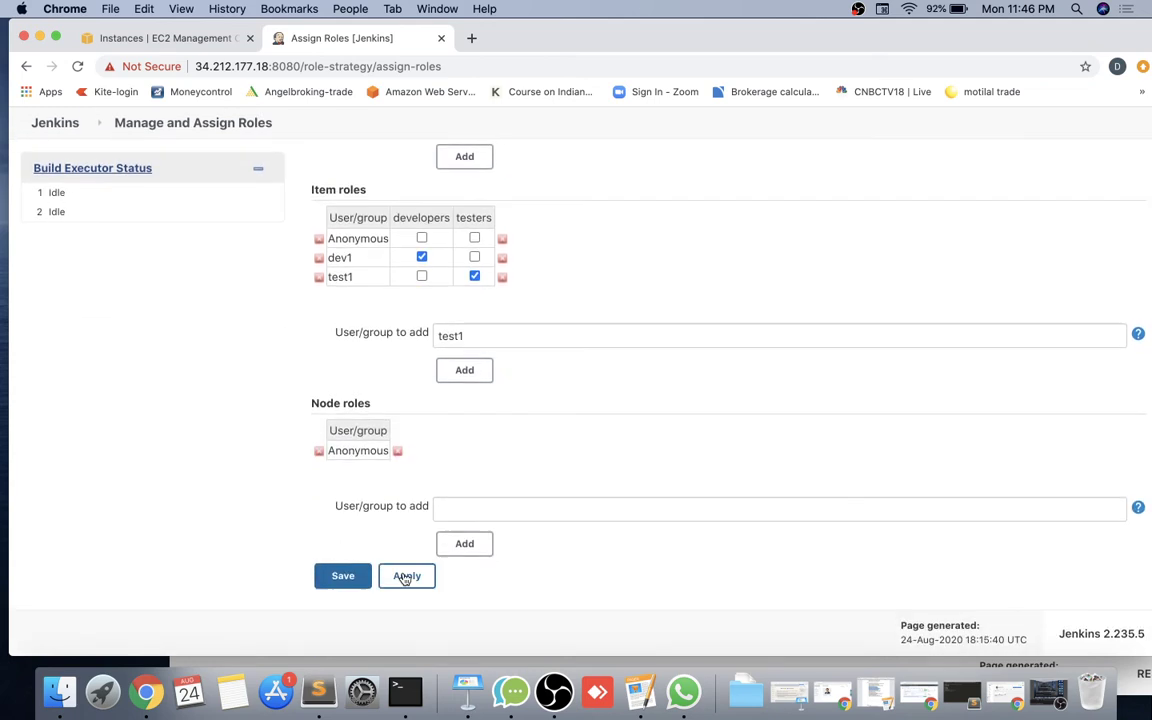
{"action": "left_click", "coordinate": [342, 576]}
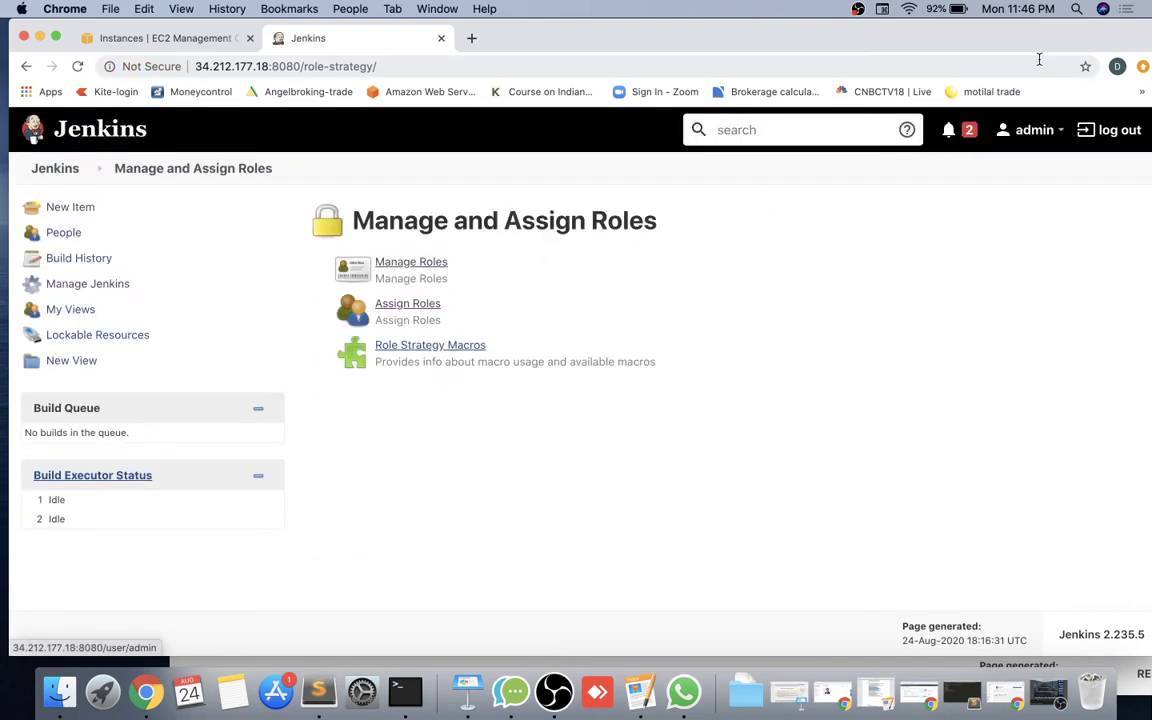
{"action": "left_click_drag", "start_coordinate": [1048, 45], "coordinate": [955, 48]}
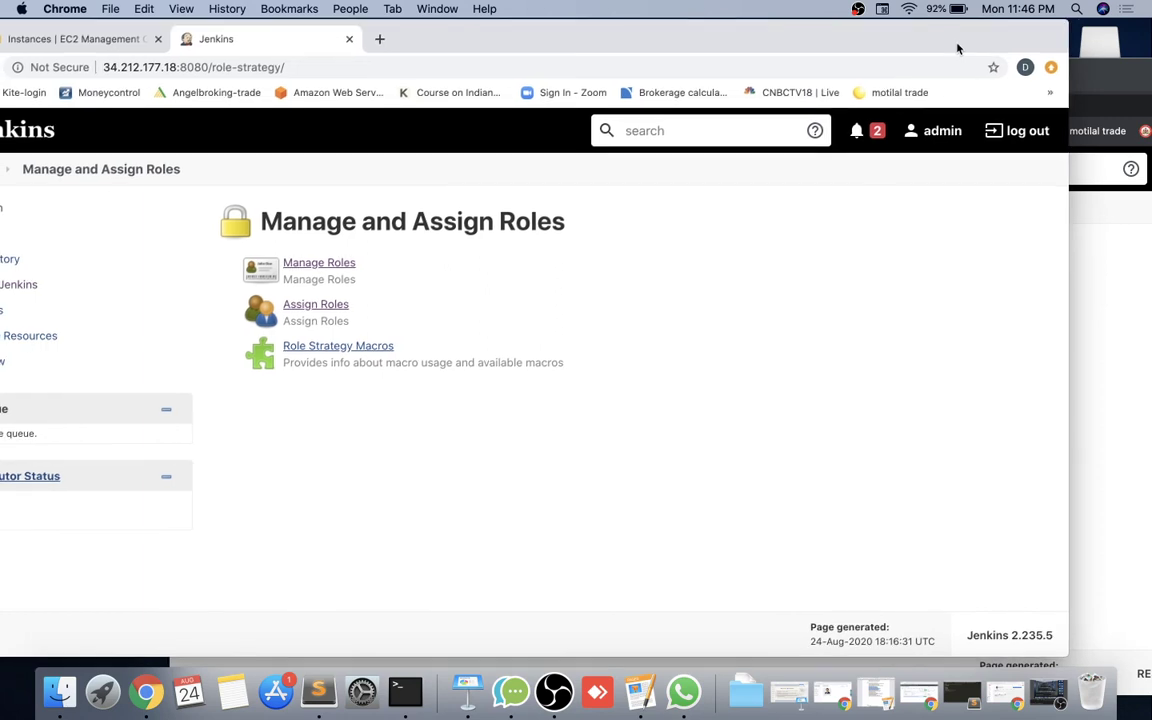
{"action": "left_click", "coordinate": [1083, 74]}
{"action": "left_click_drag", "start_coordinate": [1070, 80], "coordinate": [943, 50]}
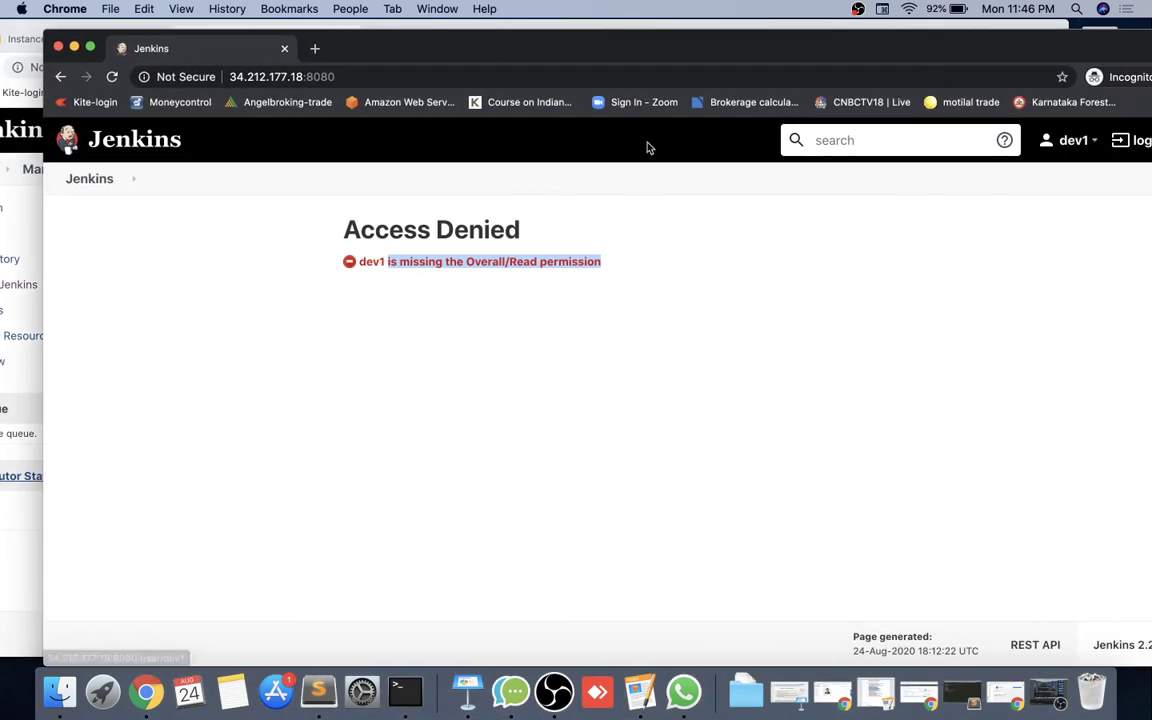
{"action": "left_click", "coordinate": [111, 80]}
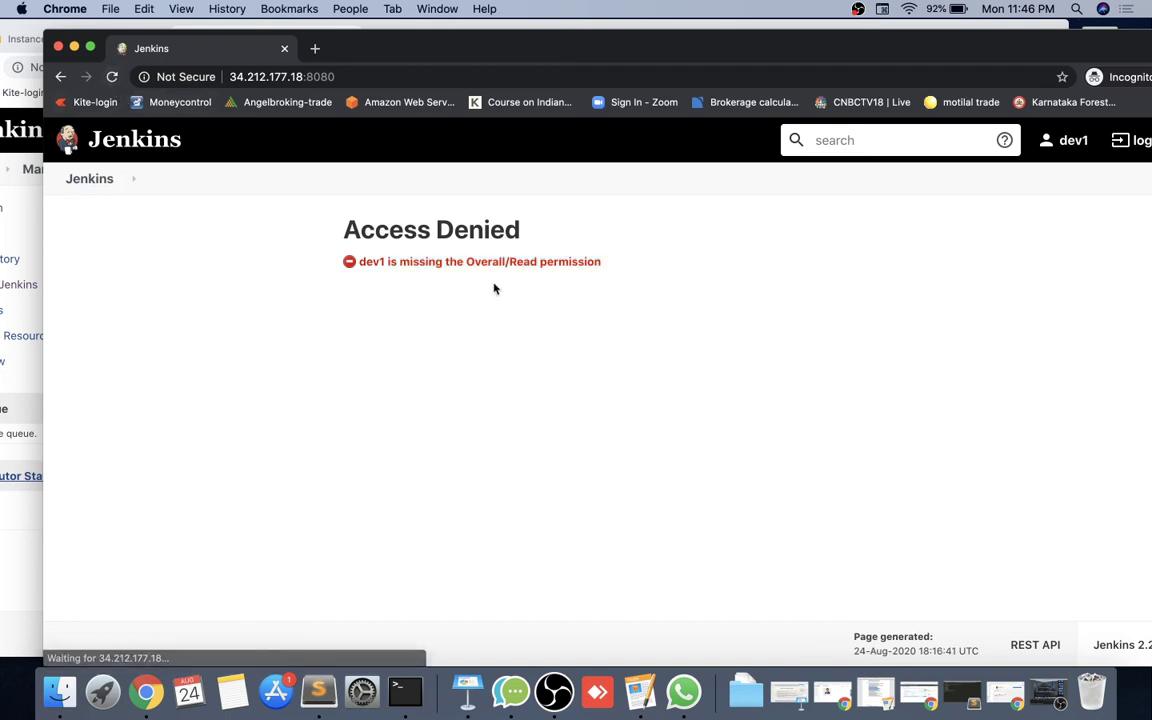
{"action": "left_click", "coordinate": [113, 78]}
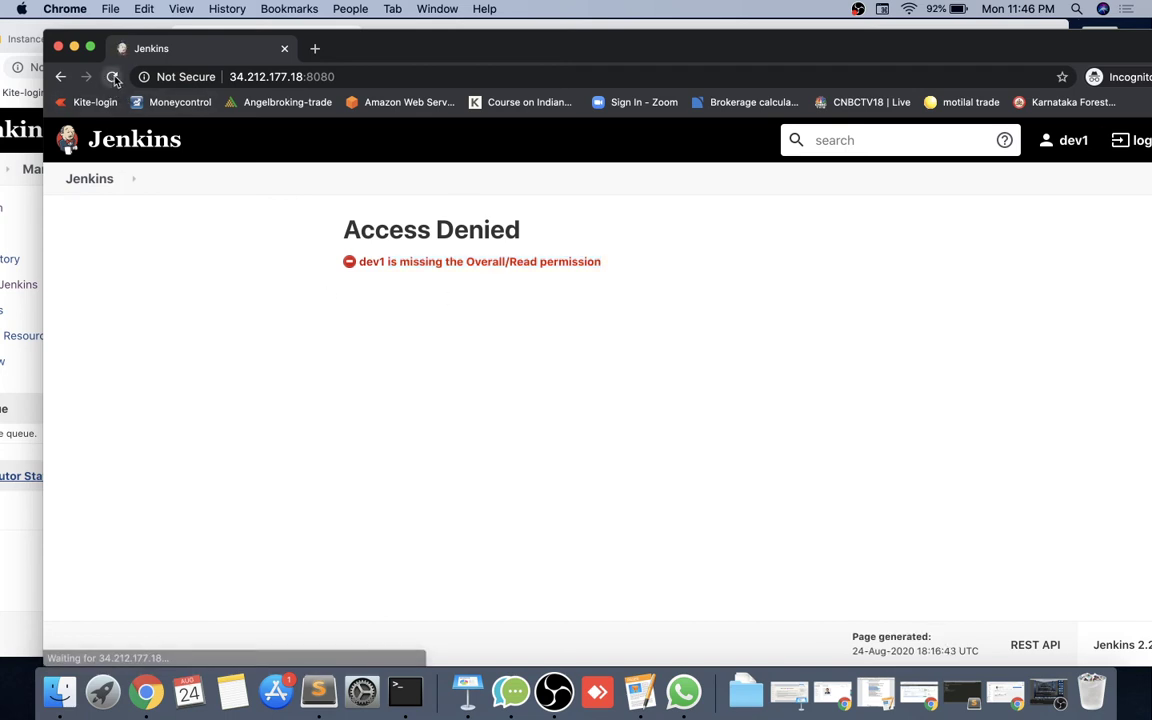
{"action": "left_click", "coordinate": [113, 78]}
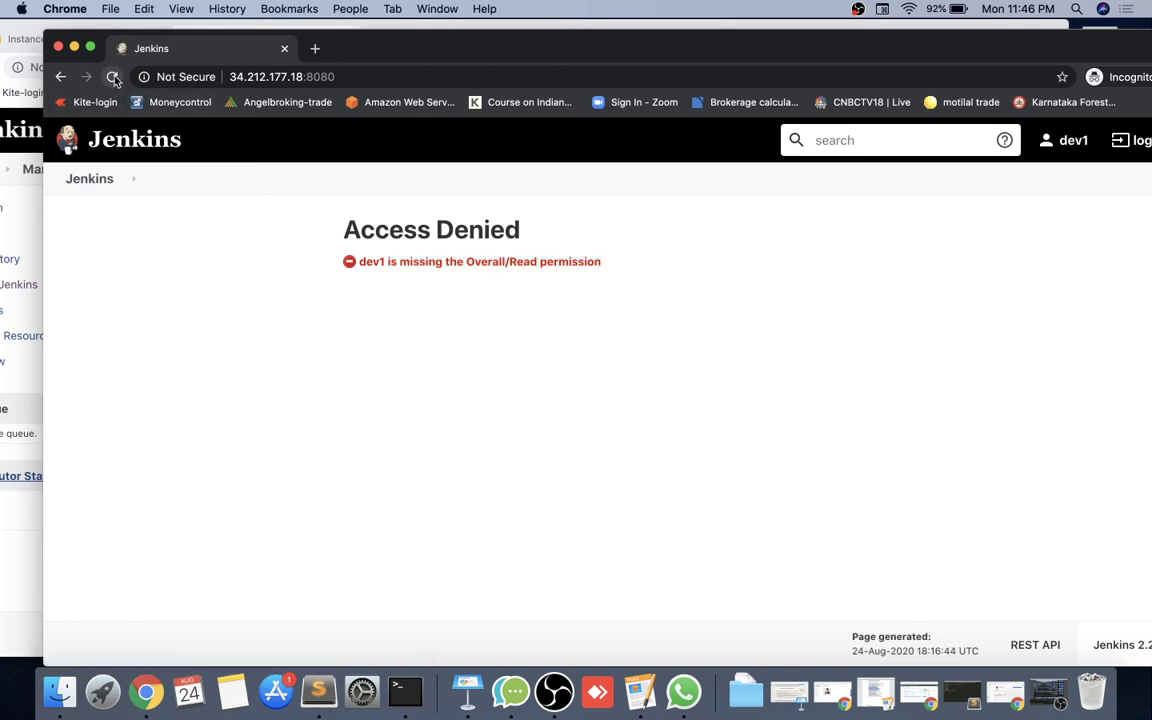
{"action": "left_click", "coordinate": [113, 78]}
{"action": "left_click_drag", "start_coordinate": [517, 51], "coordinate": [725, 55]}
{"action": "left_click", "coordinate": [213, 329]}
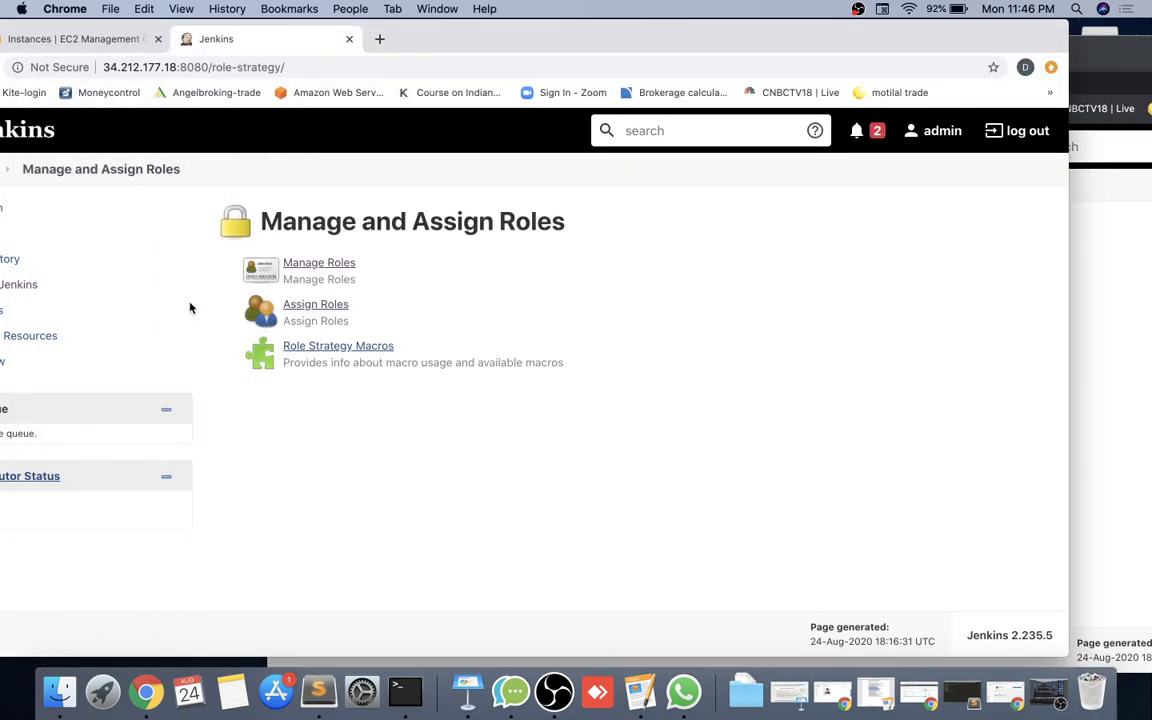
Add dev1 and test1 to the Global roles table on Assign Roles.
{"action": "left_click", "coordinate": [322, 305]}
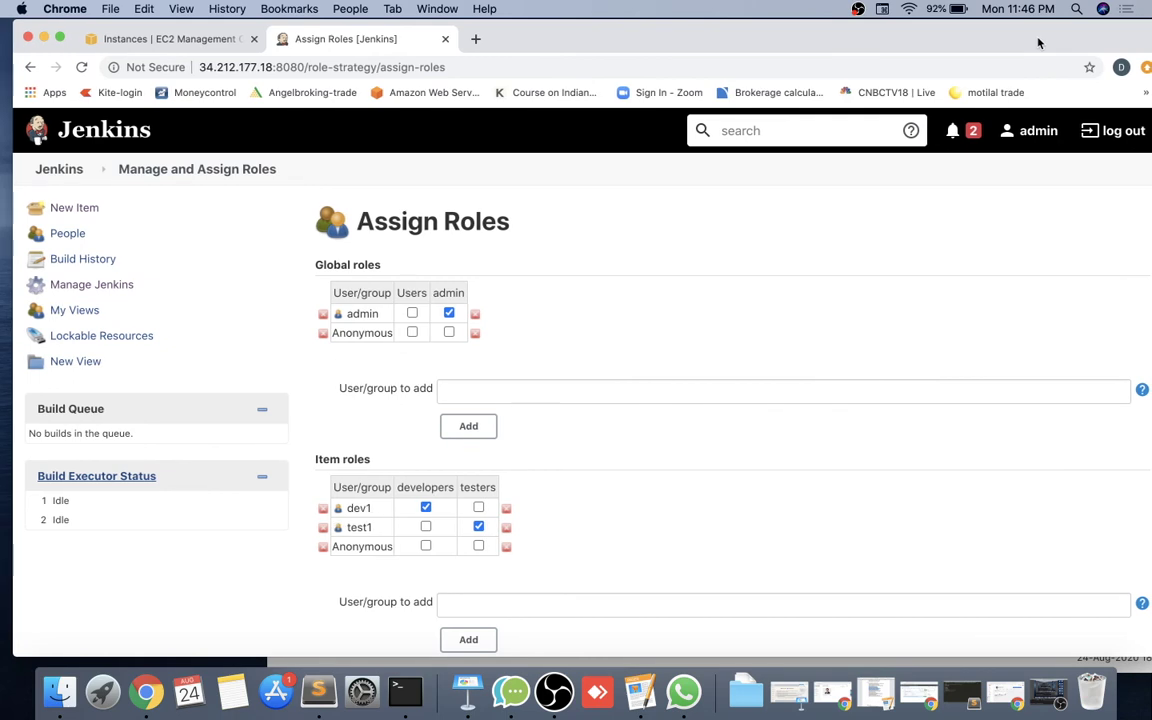
{"action": "left_click", "coordinate": [480, 381]}
{"action": "type", "text": "dev1"}
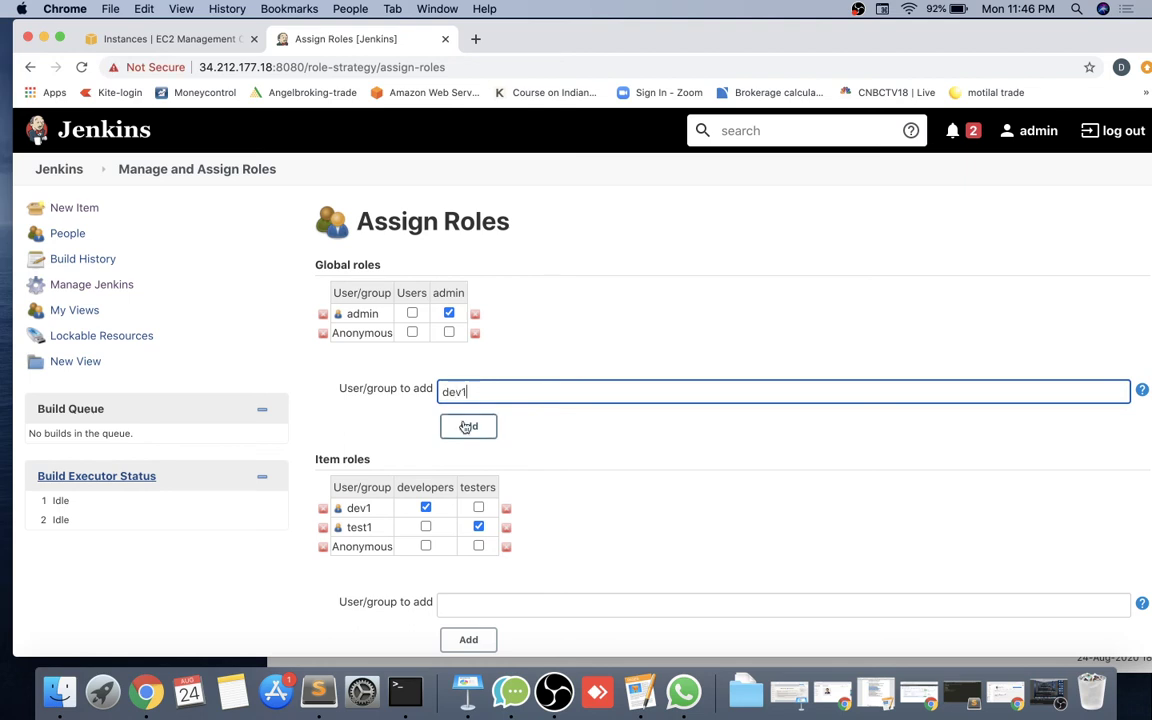
{"action": "left_click", "coordinate": [462, 424]}
{"action": "double_click", "coordinate": [470, 411]}
{"action": "key", "text": "BackSpace"}
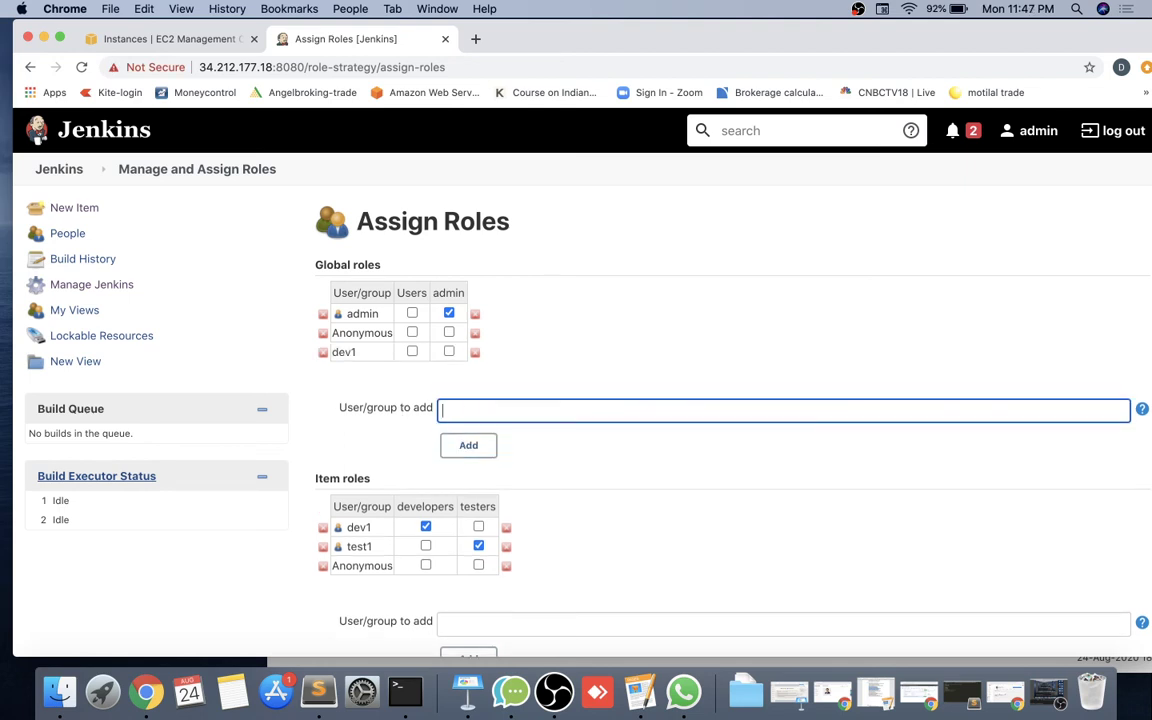
{"action": "left_click", "coordinate": [466, 446]}
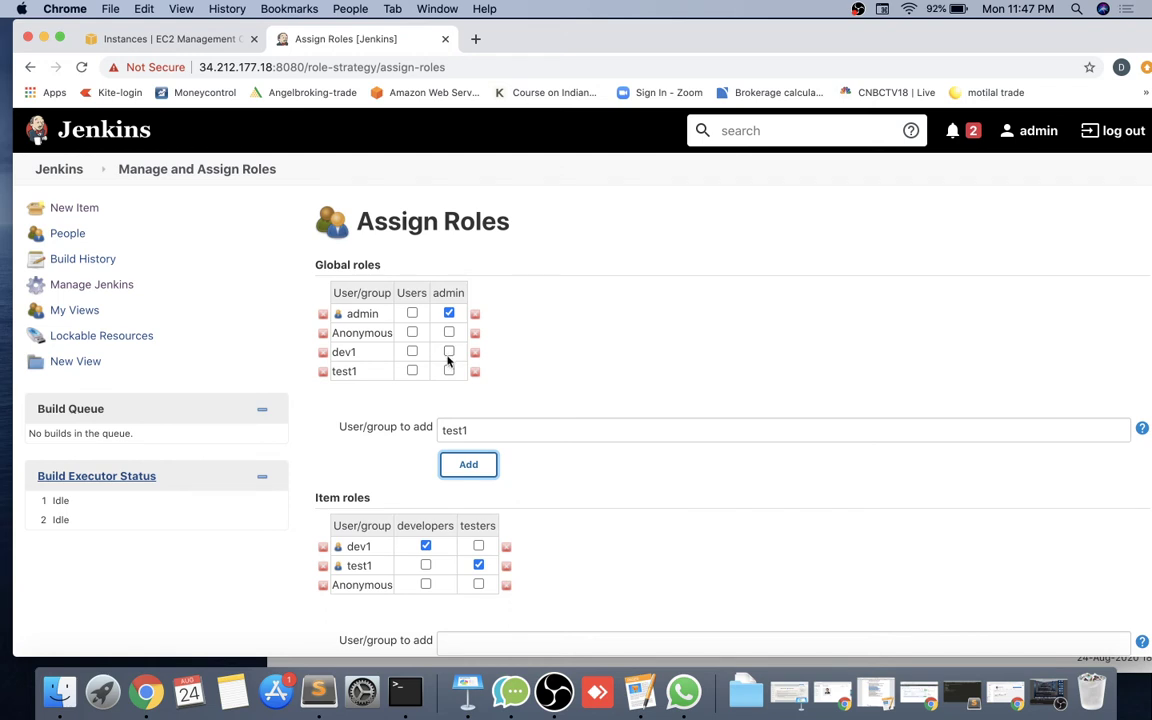
Give dev1 the global Users role, then apply and save the assignments.
{"action": "scroll", "coordinate": [381, 500], "scroll_direction": "down", "scroll_amount": 1}
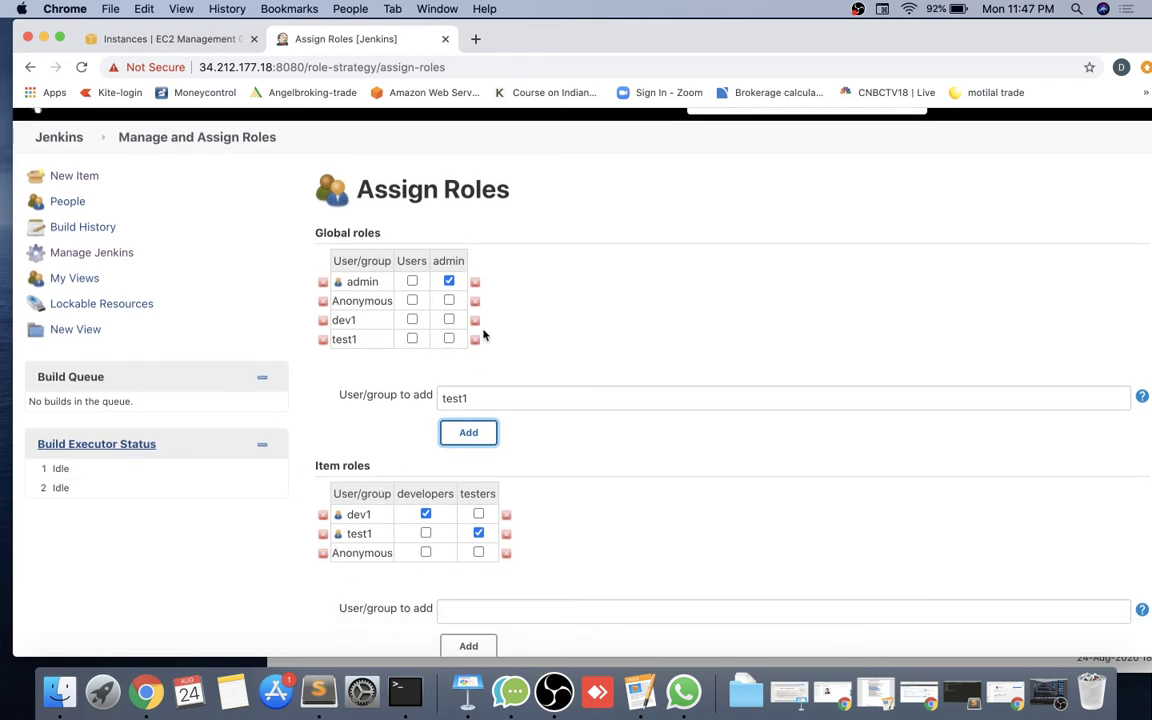
{"action": "left_click", "coordinate": [412, 320]}
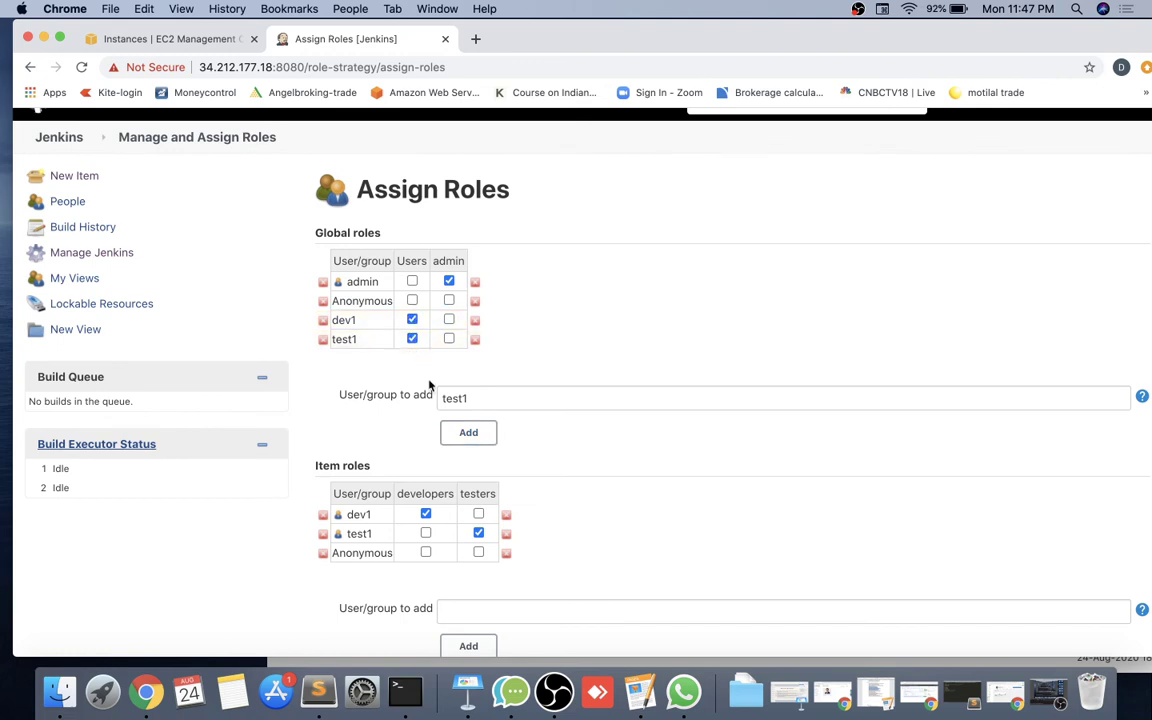
{"action": "scroll", "coordinate": [486, 516], "scroll_direction": "down", "scroll_amount": 5}
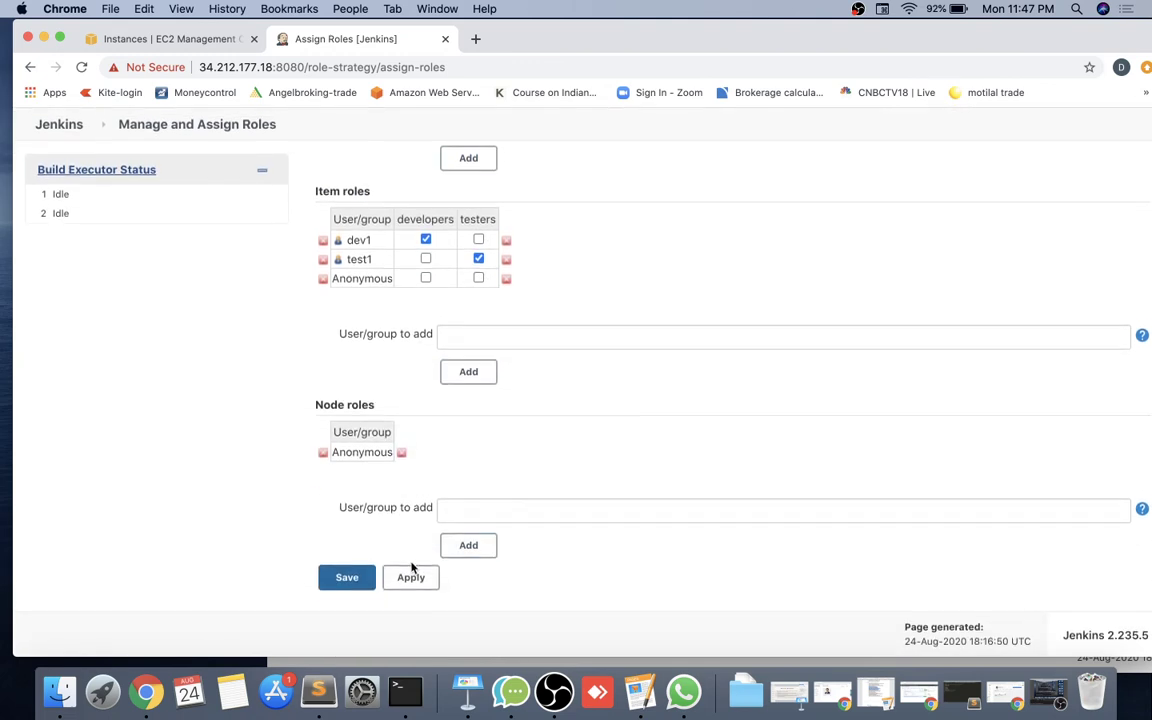
{"action": "left_click", "coordinate": [407, 580]}
{"action": "left_click", "coordinate": [346, 579]}
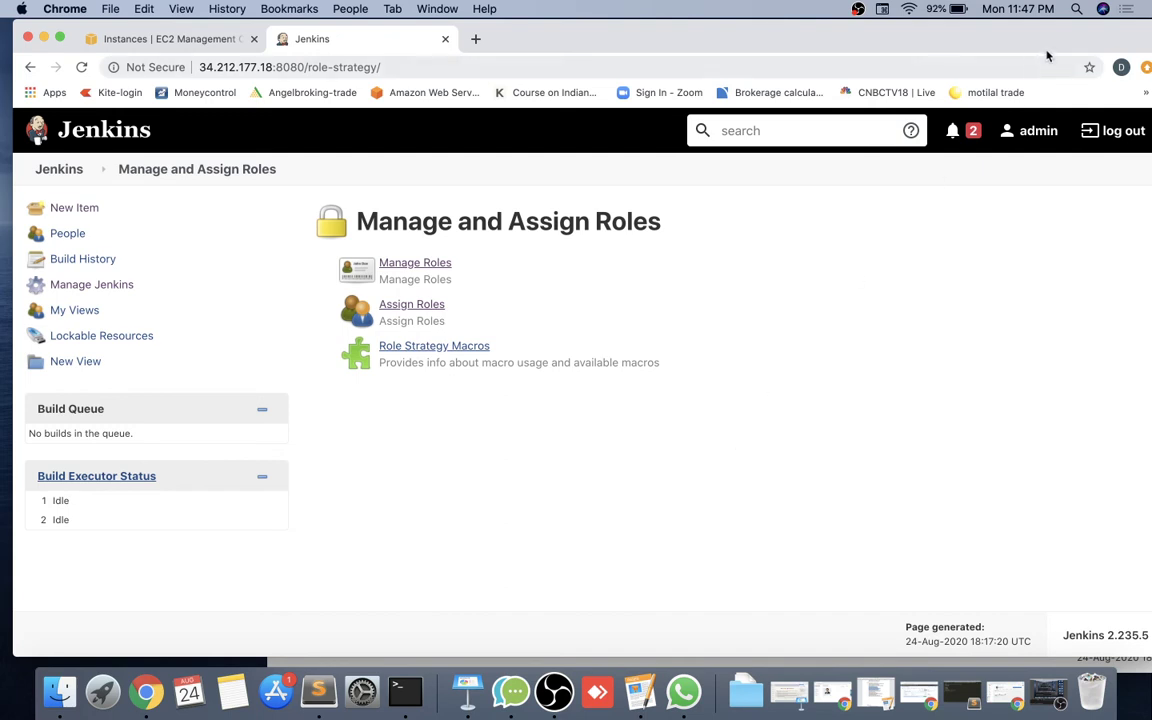
Reload dev1's incognito page to reach the Welcome to Jenkins dashboard, then return to the admin's role page.
{"action": "left_click_drag", "start_coordinate": [1046, 48], "coordinate": [971, 35]}
{"action": "left_click", "coordinate": [1105, 65]}
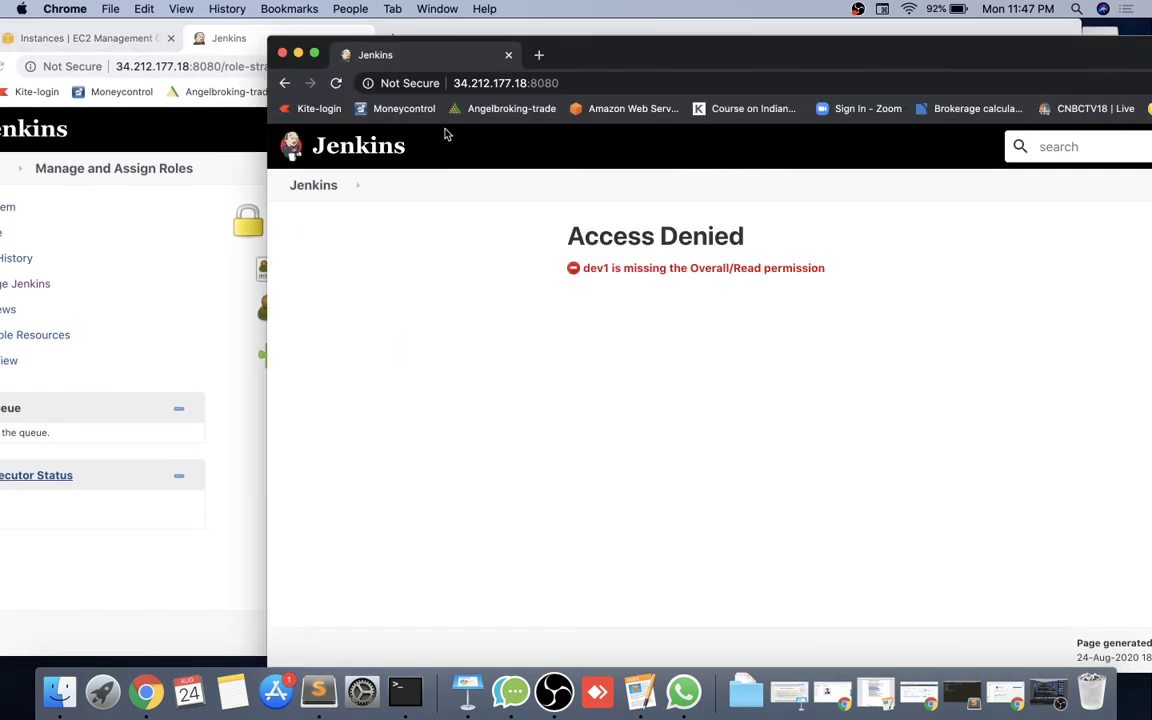
{"action": "left_click", "coordinate": [336, 83]}
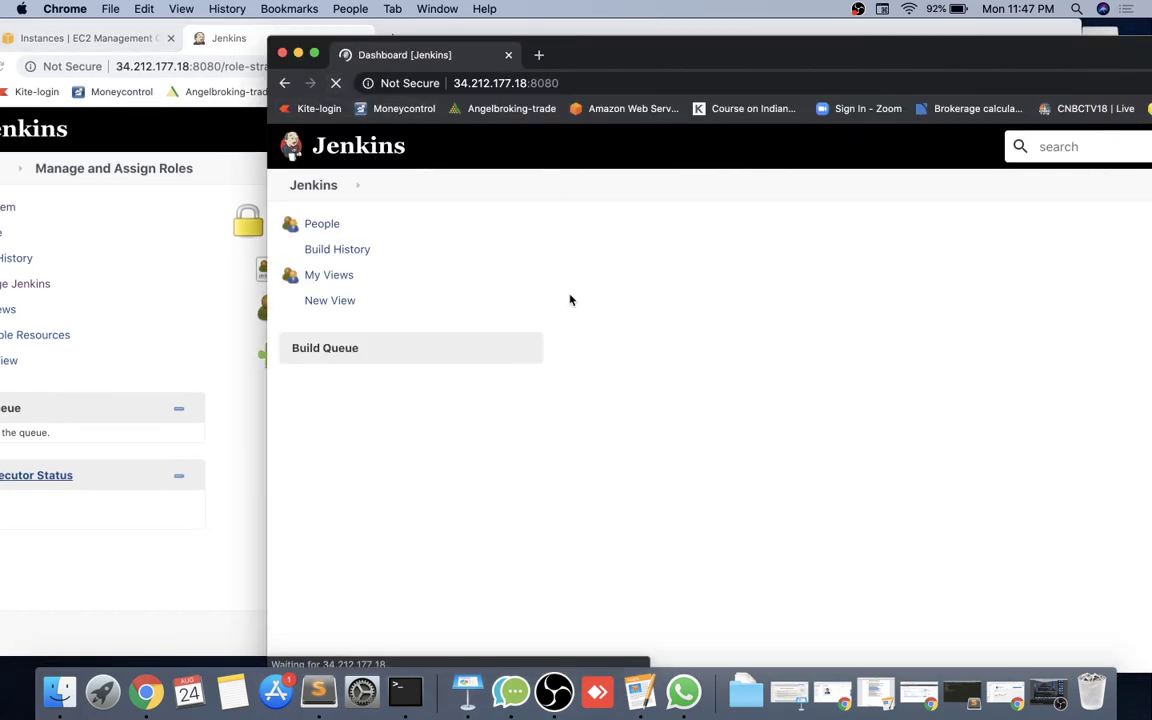
{"action": "left_click_drag", "start_coordinate": [740, 58], "coordinate": [408, 161]}
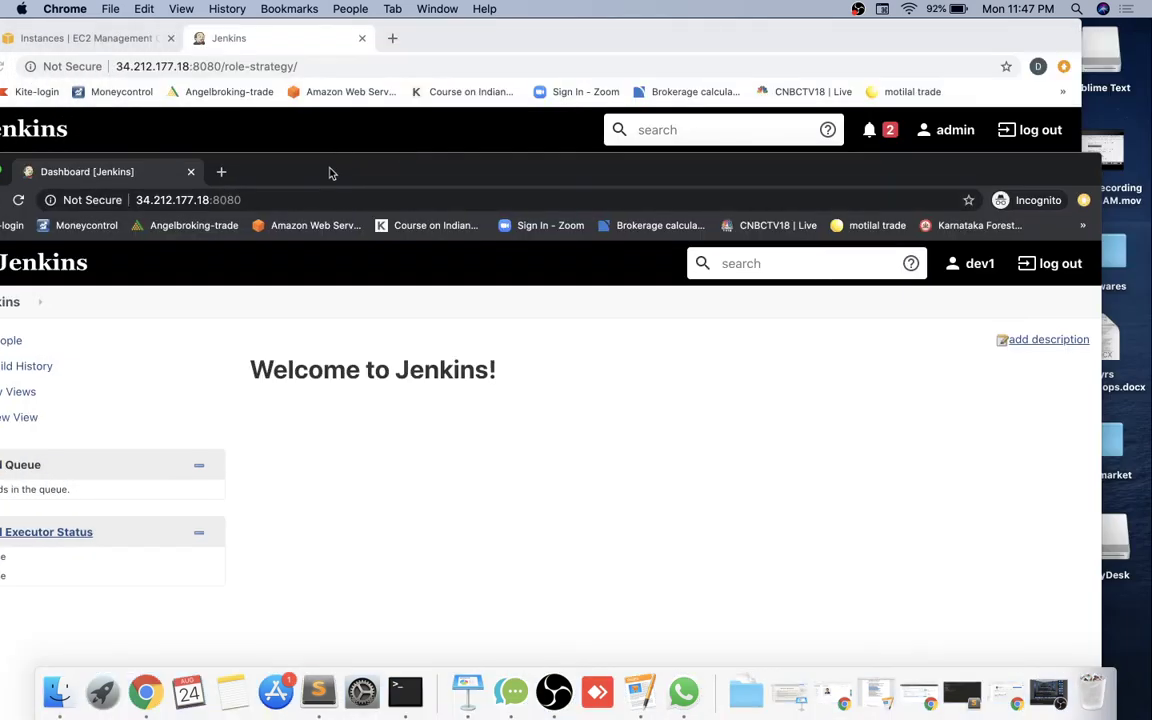
{"action": "left_click_drag", "start_coordinate": [330, 173], "coordinate": [510, 34]}
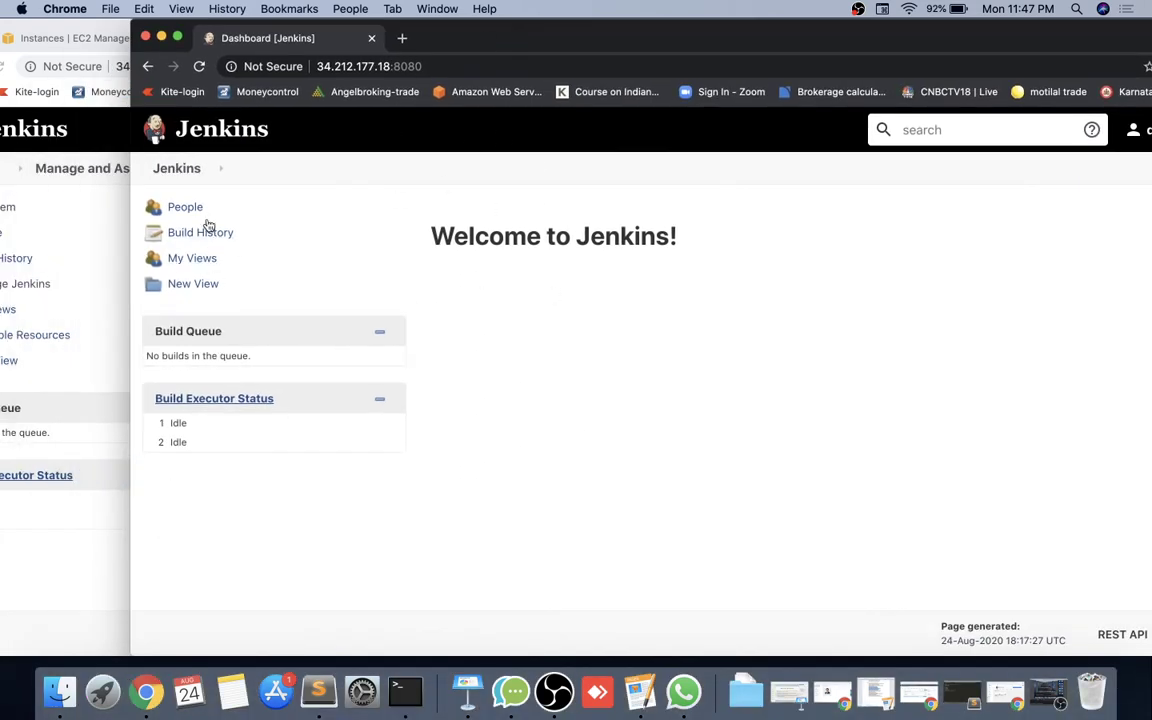
{"action": "left_click", "coordinate": [69, 600]}
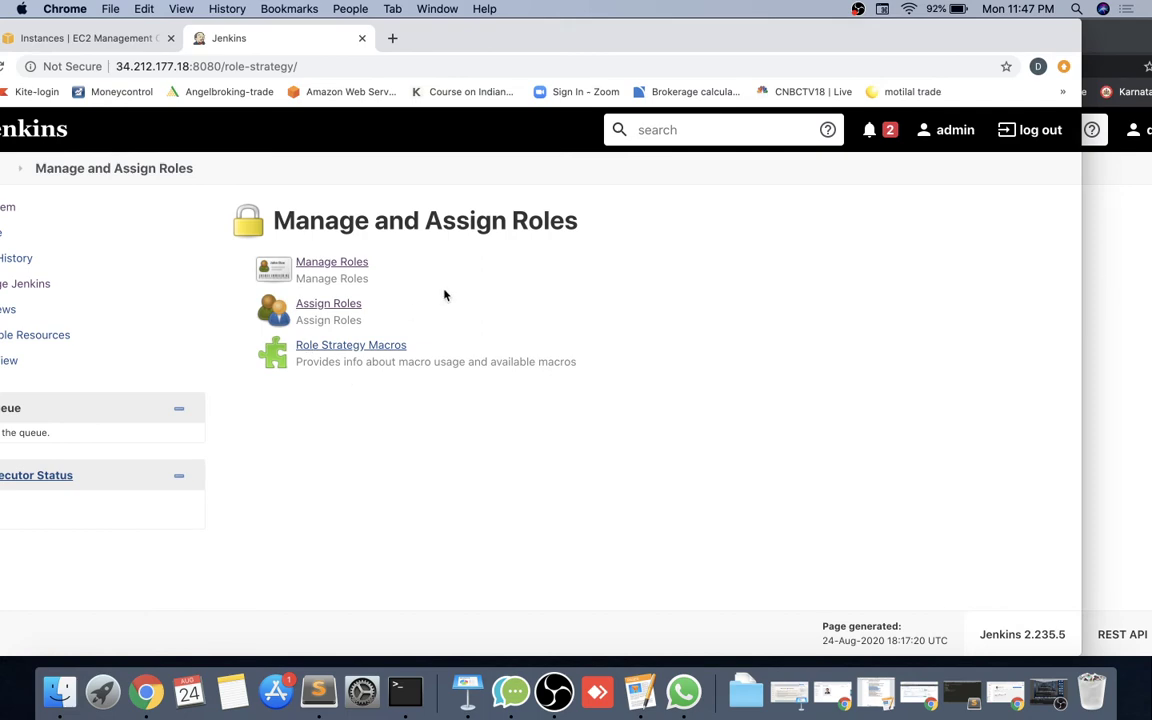
Grant the Users role Job Build, Cancel, Create, ExtendedRead, Move and Read on Manage Roles.
{"action": "left_click", "coordinate": [345, 265]}
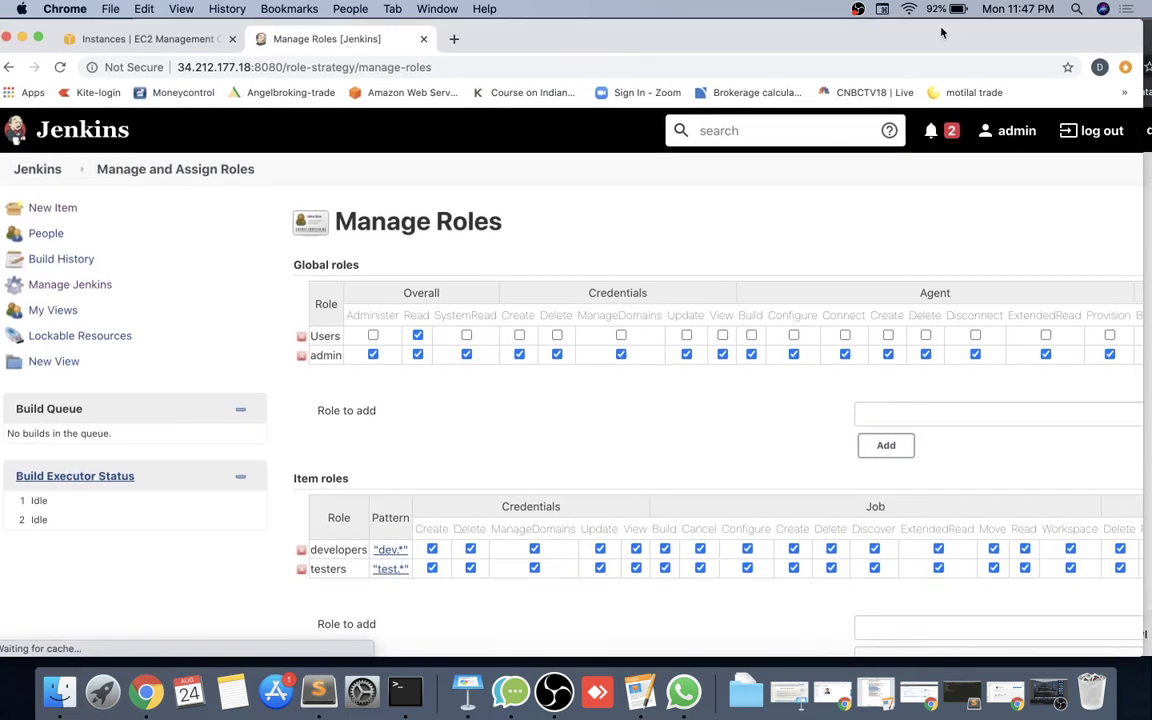
{"action": "scroll", "coordinate": [652, 336], "scroll_direction": "right", "scroll_amount": 10}
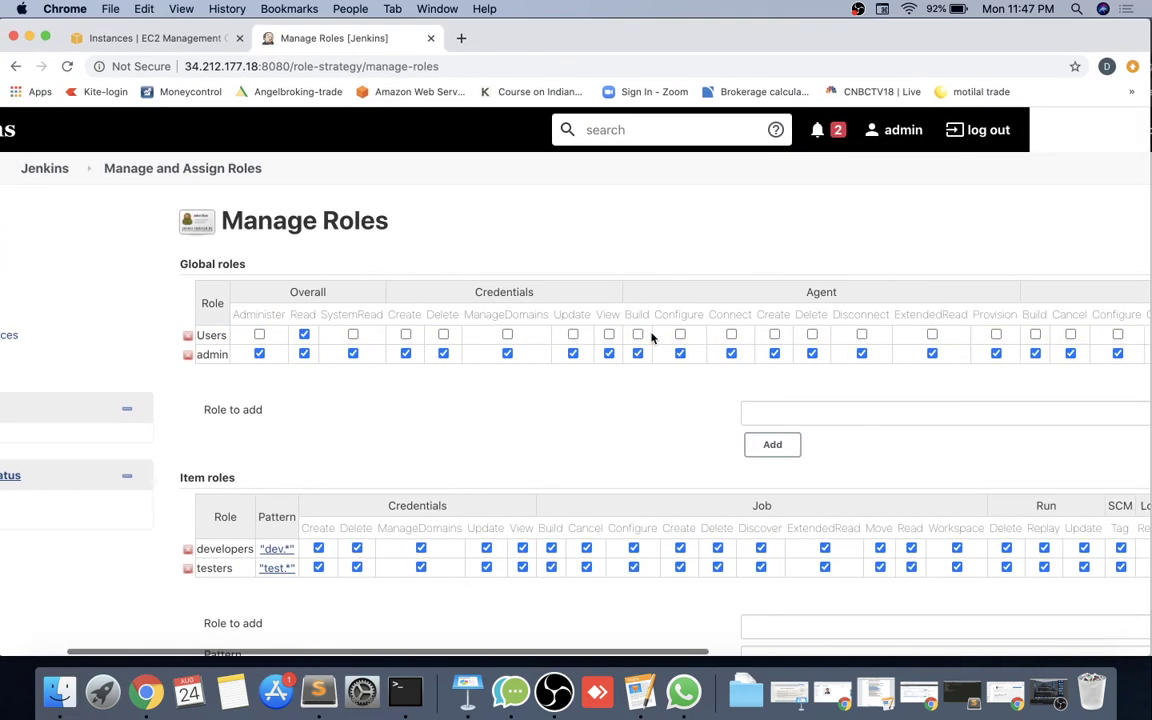
{"action": "scroll", "coordinate": [652, 336], "scroll_direction": "right", "scroll_amount": 4}
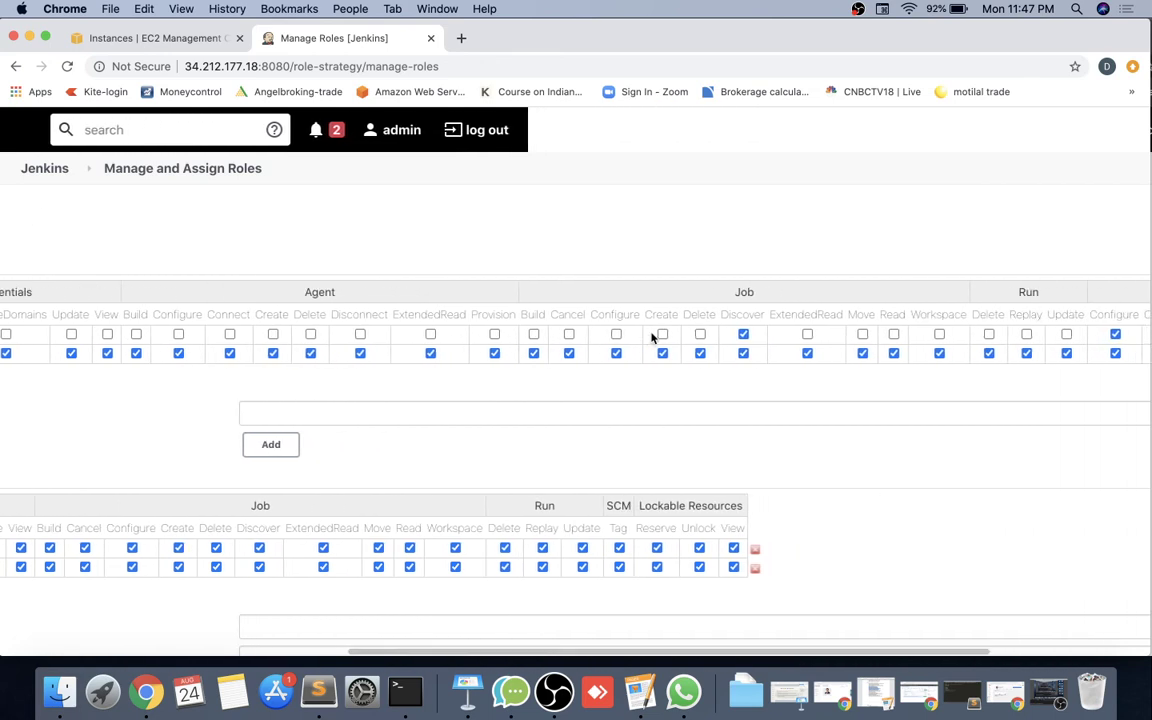
{"action": "left_click", "coordinate": [535, 335]}
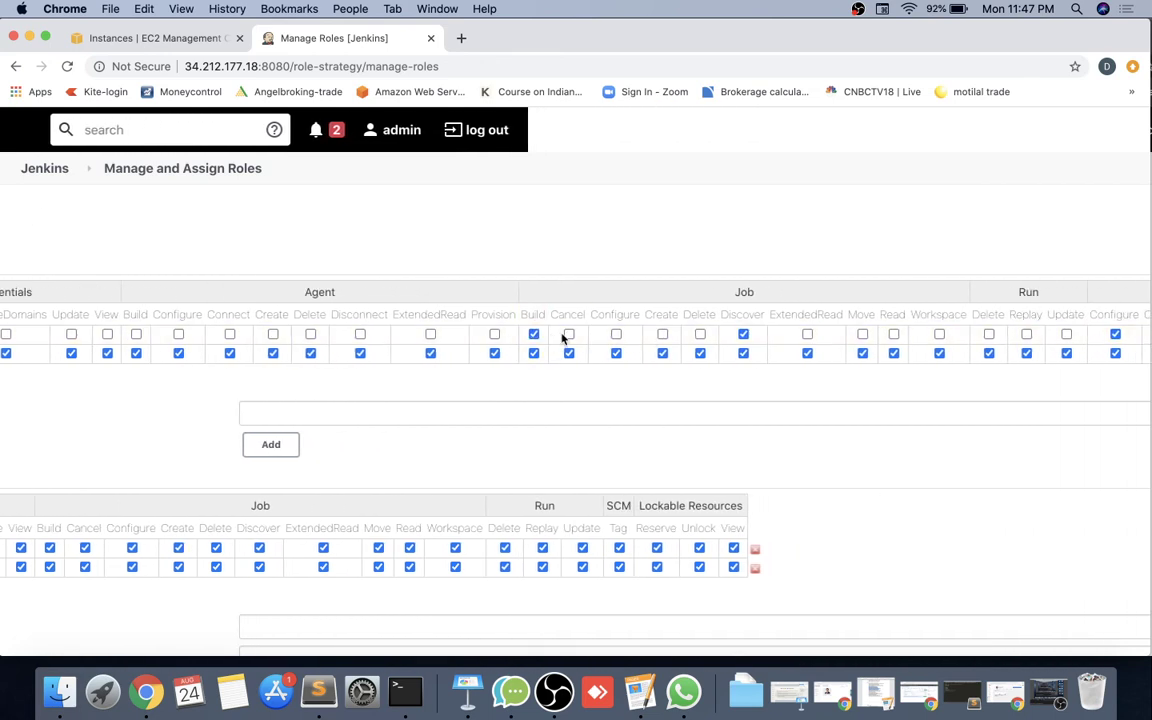
{"action": "left_click", "coordinate": [568, 335]}
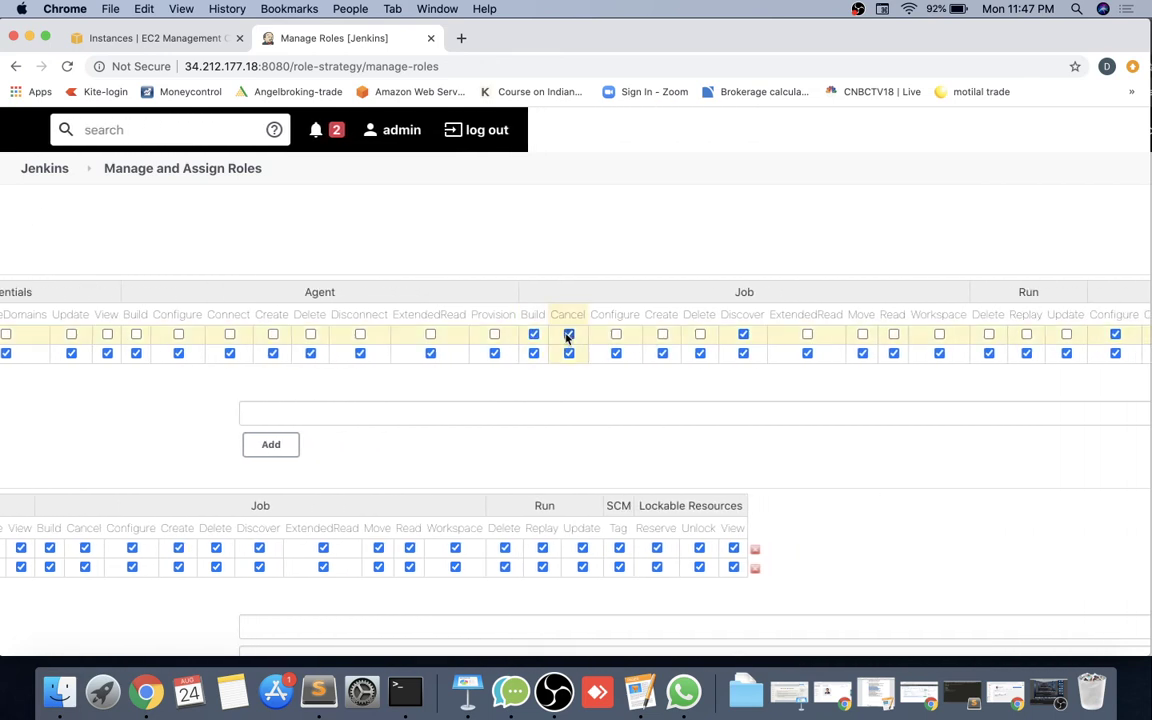
{"action": "left_click", "coordinate": [662, 334]}
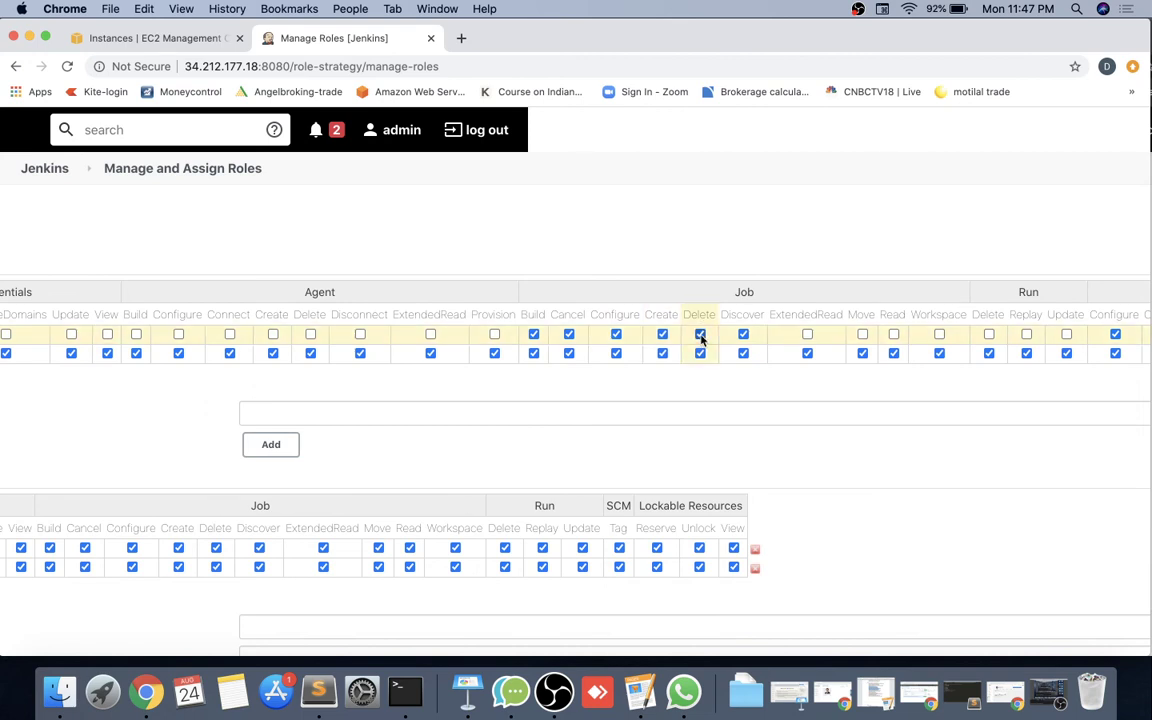
{"action": "left_click", "coordinate": [808, 335]}
{"action": "left_click", "coordinate": [862, 334]}
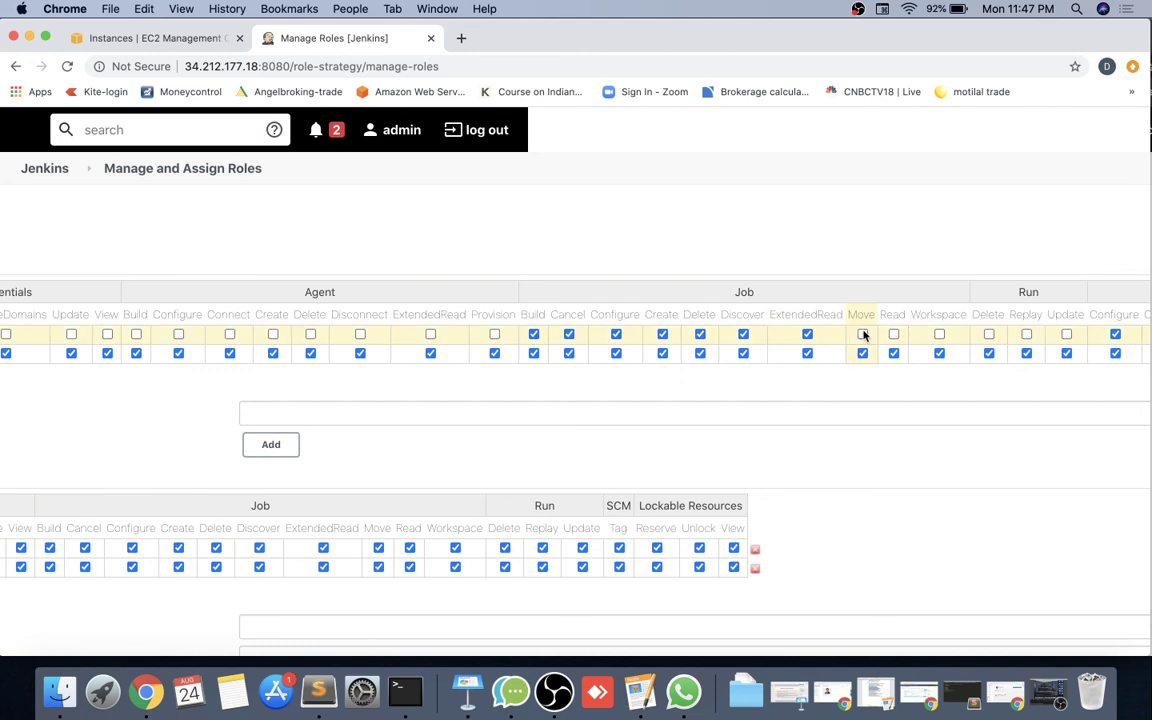
{"action": "left_click", "coordinate": [893, 335]}
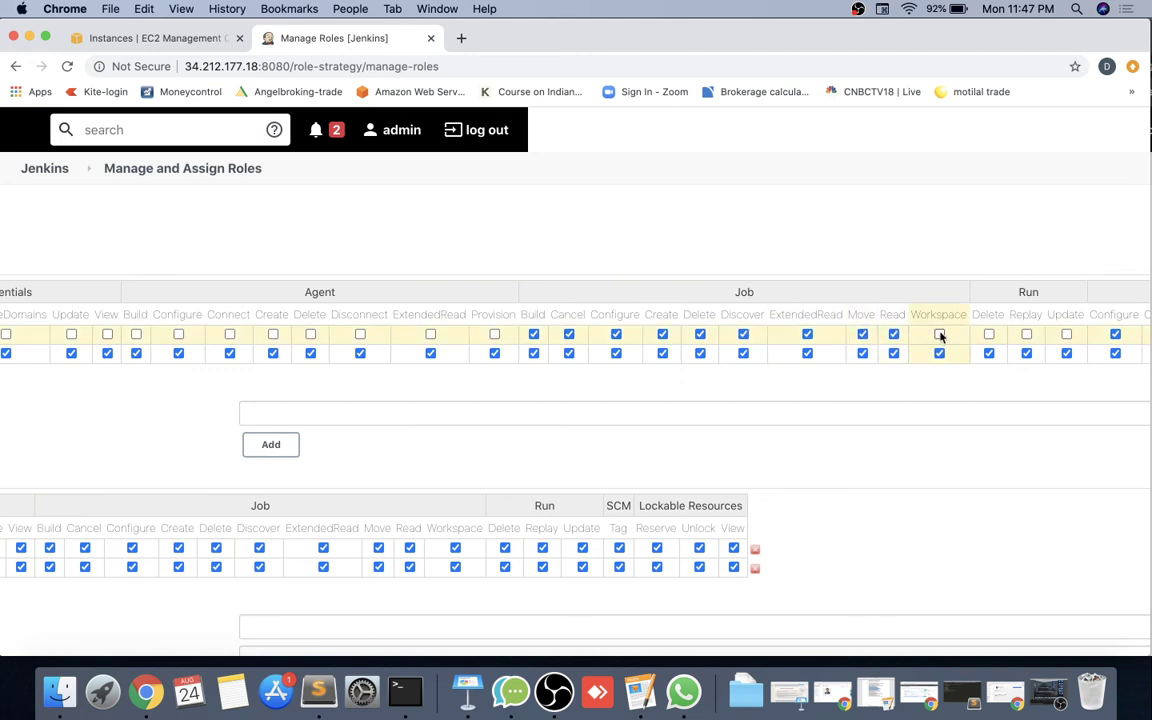
{"action": "scroll", "coordinate": [937, 343], "scroll_direction": "left", "scroll_amount": 5}
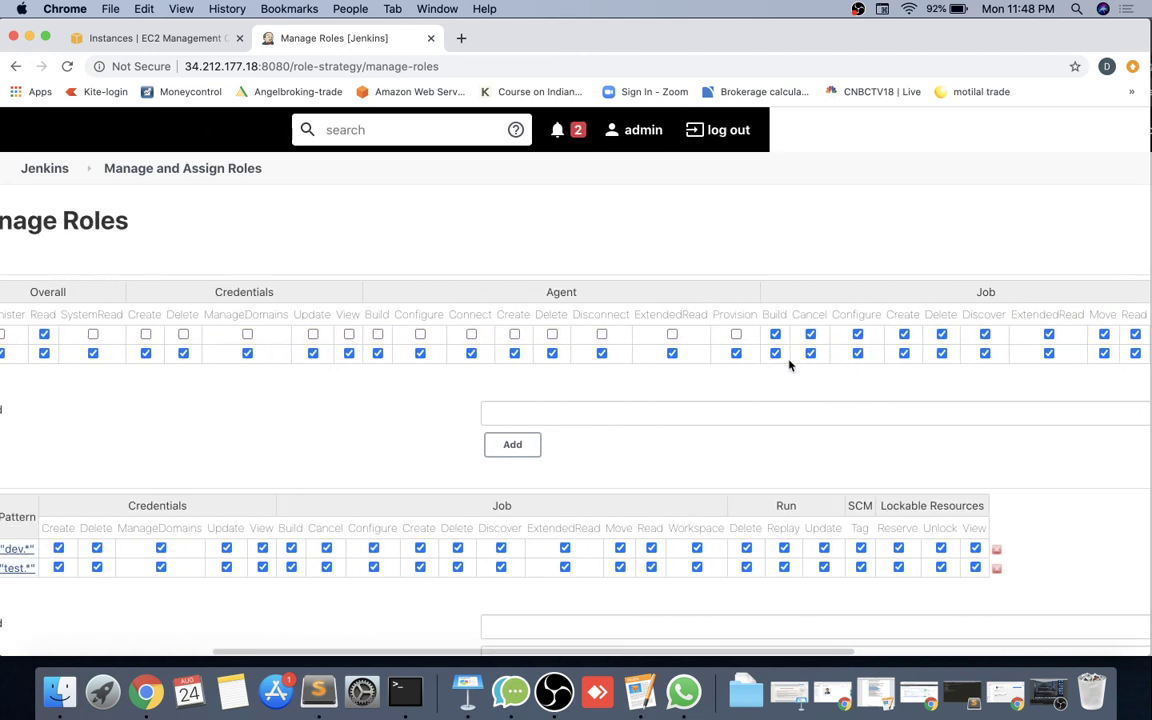
{"action": "scroll", "coordinate": [812, 340], "scroll_direction": "right", "scroll_amount": 4}
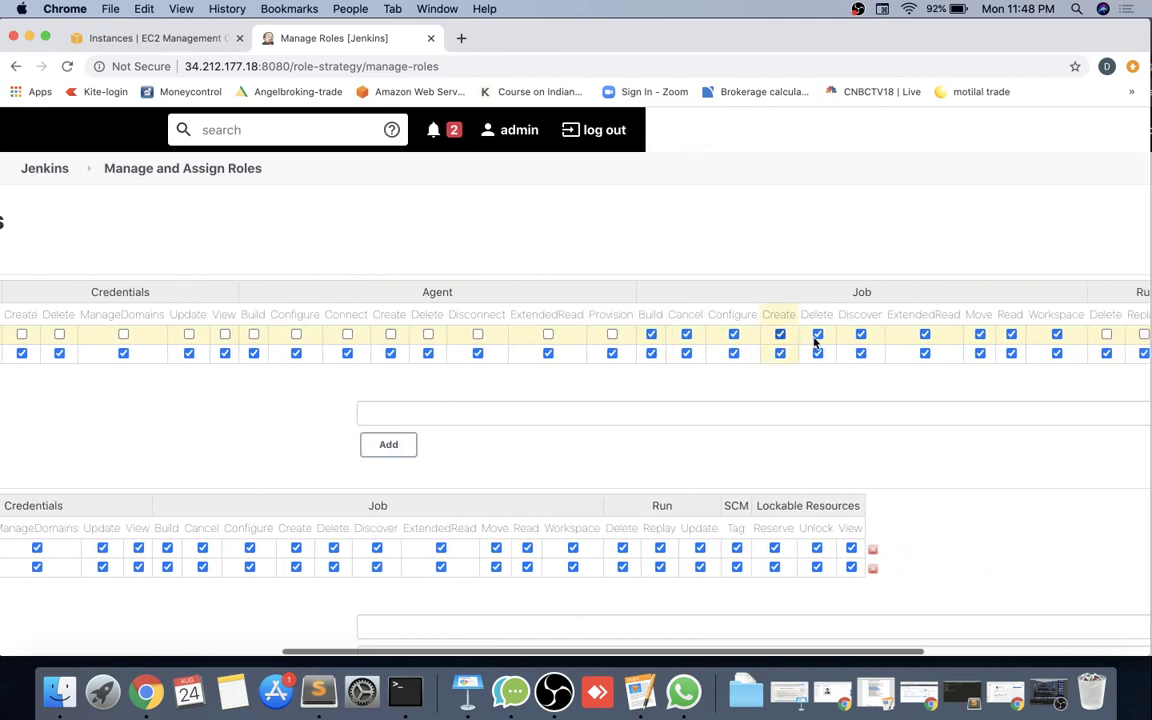
{"action": "scroll", "coordinate": [814, 343], "scroll_direction": "right", "scroll_amount": 1}
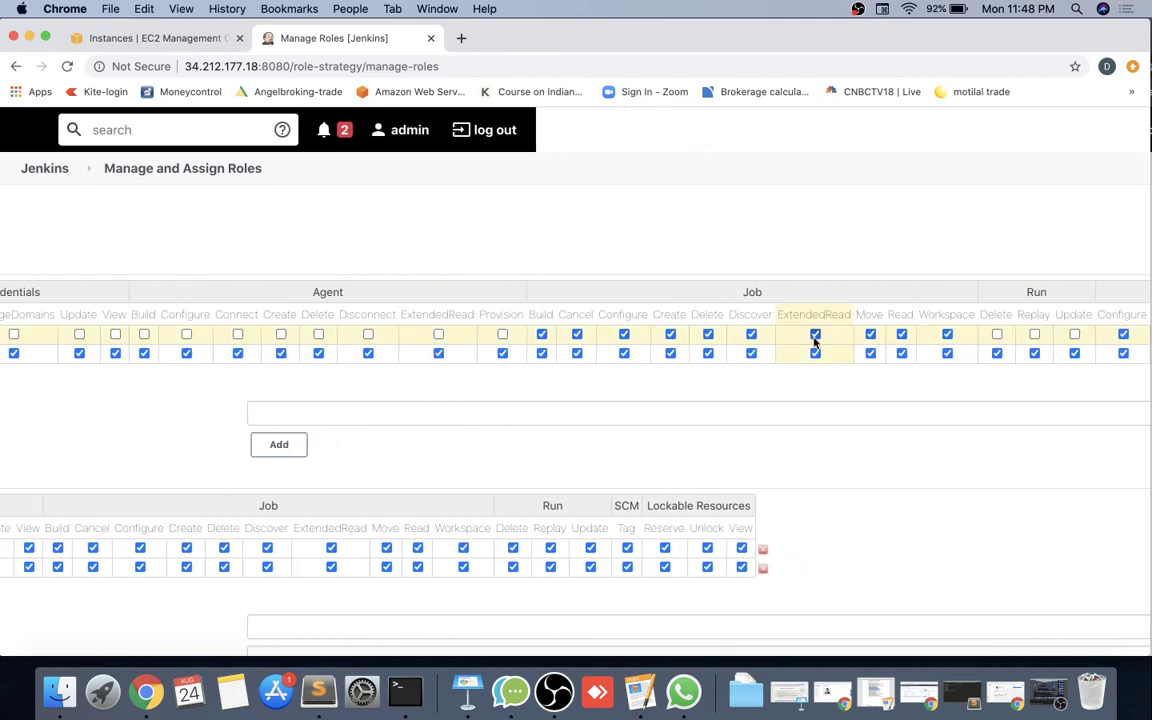
Reload dev1's dashboard to test the new permissions, then return to the admin window.
{"action": "left_click_drag", "start_coordinate": [928, 43], "coordinate": [822, 22]}
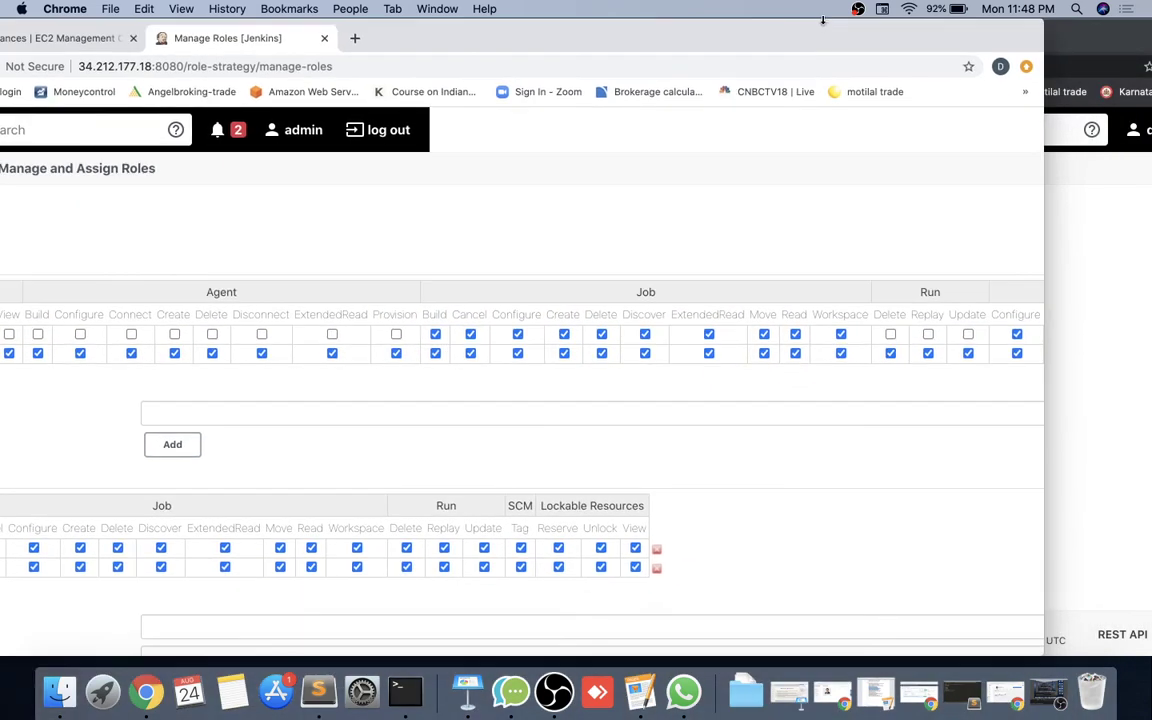
{"action": "left_click", "coordinate": [1065, 281]}
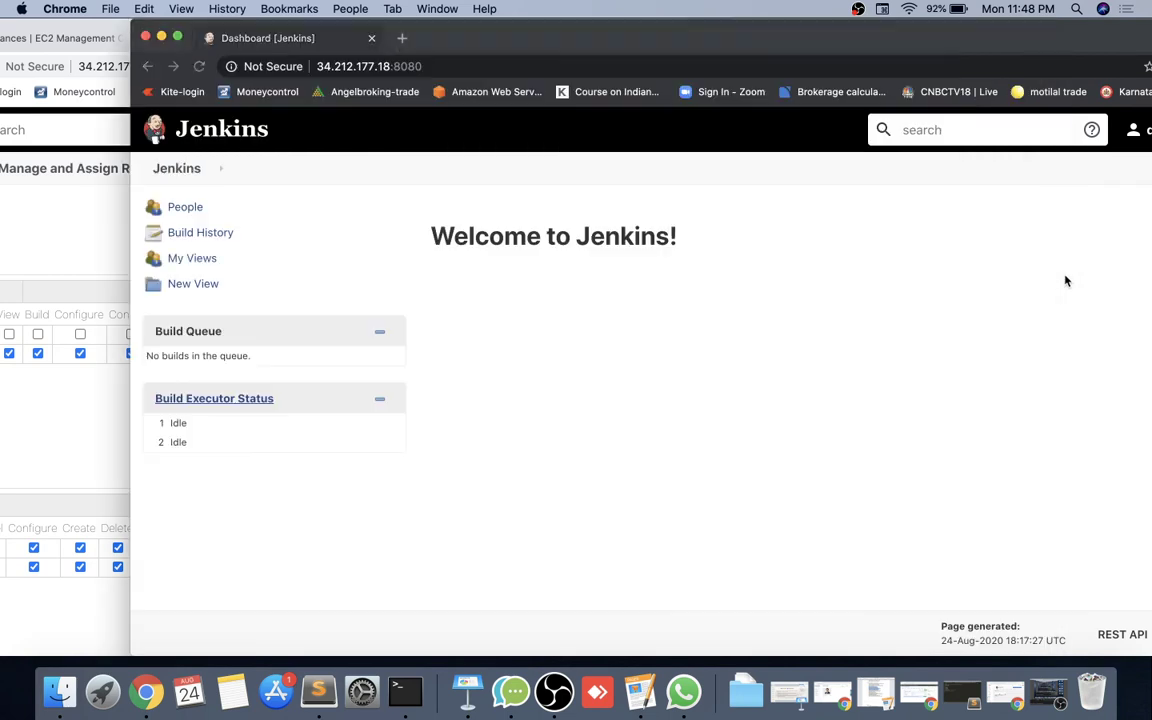
{"action": "left_click", "coordinate": [199, 66]}
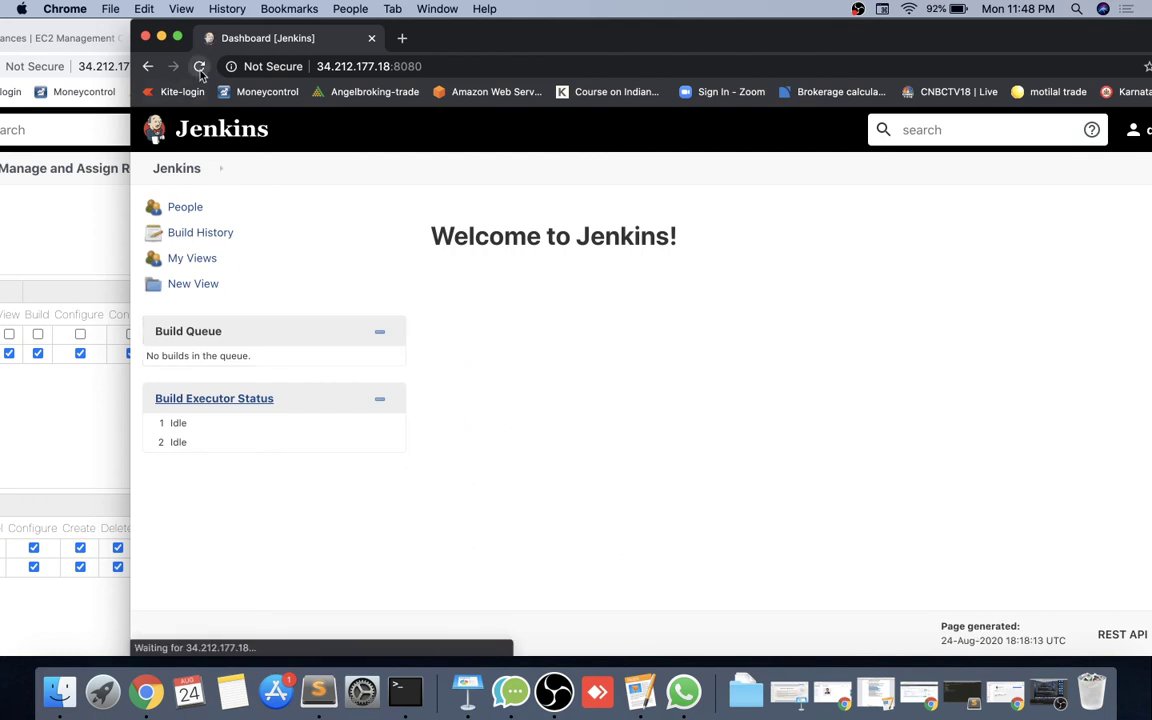
{"action": "left_click", "coordinate": [90, 234]}
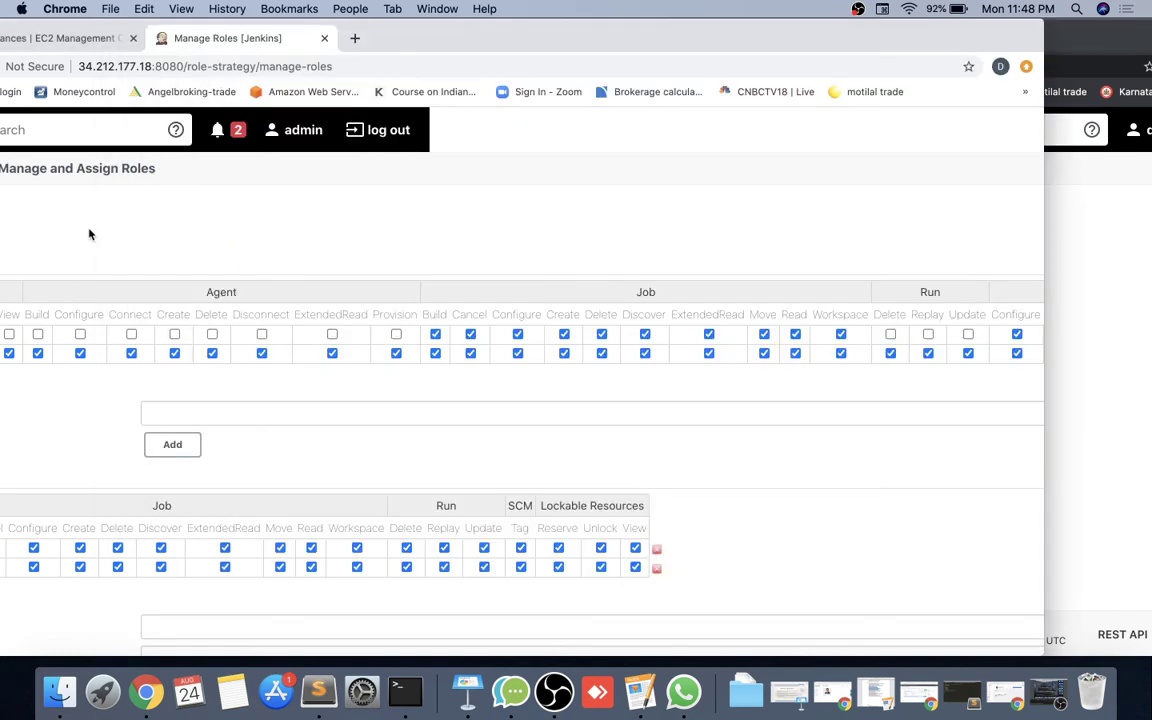
Grant the Users role Run Delete, Replay and Update, and maximise the Manage Roles window.
{"action": "left_click_drag", "start_coordinate": [660, 37], "coordinate": [850, 37]}
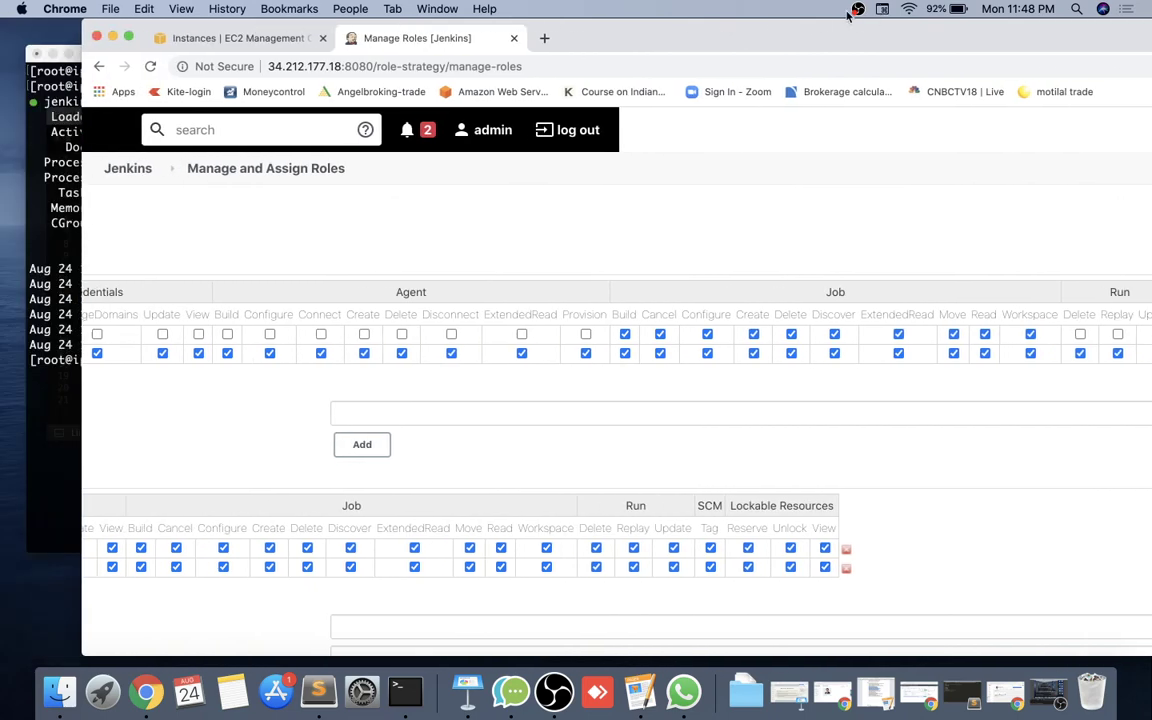
{"action": "scroll", "coordinate": [386, 336], "scroll_direction": "left", "scroll_amount": 10}
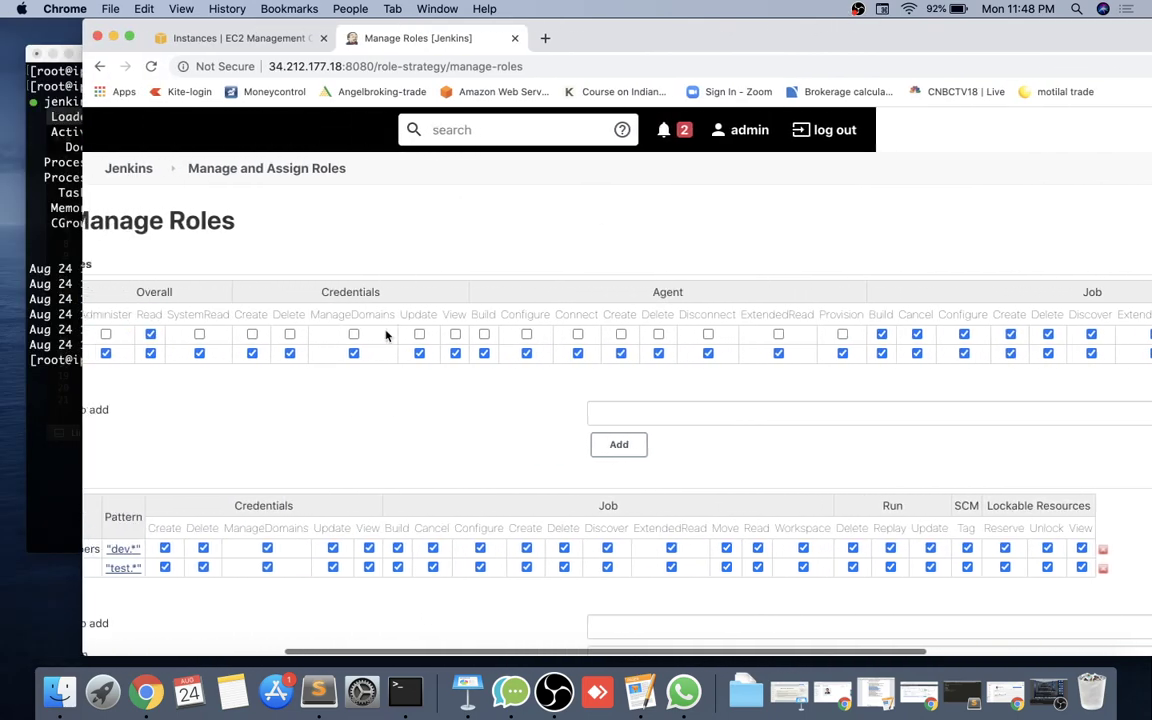
{"action": "scroll", "coordinate": [390, 335], "scroll_direction": "right", "scroll_amount": 5}
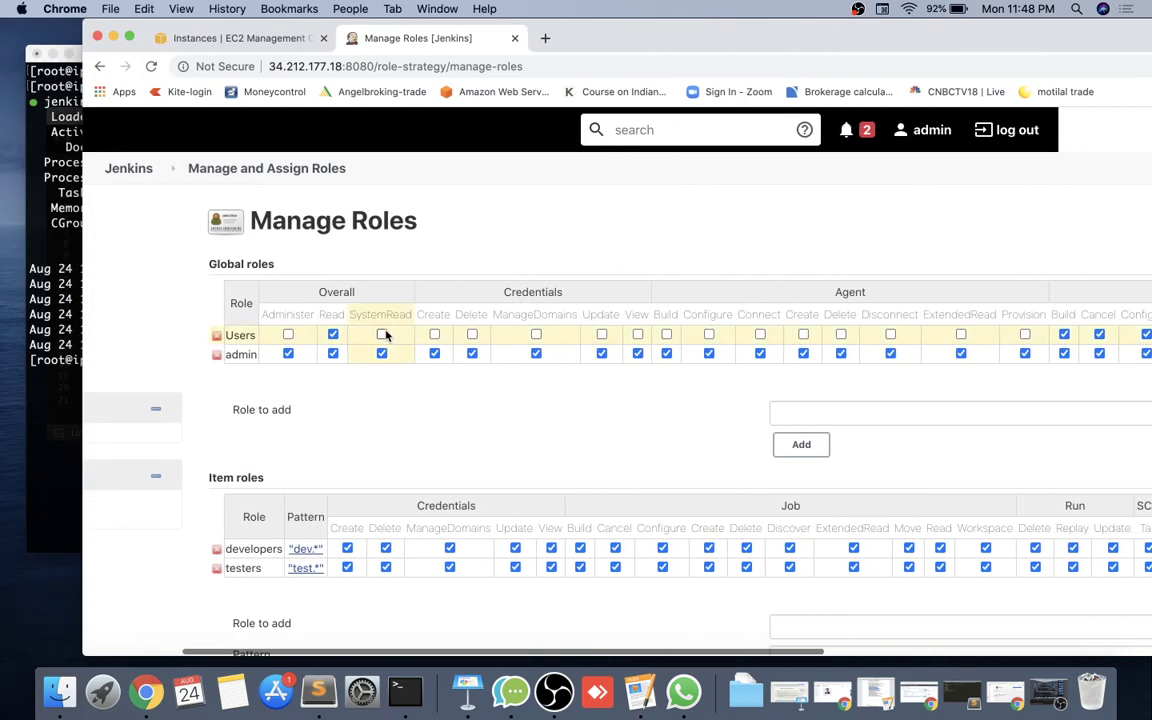
{"action": "scroll", "coordinate": [532, 342], "scroll_direction": "right", "scroll_amount": 20}
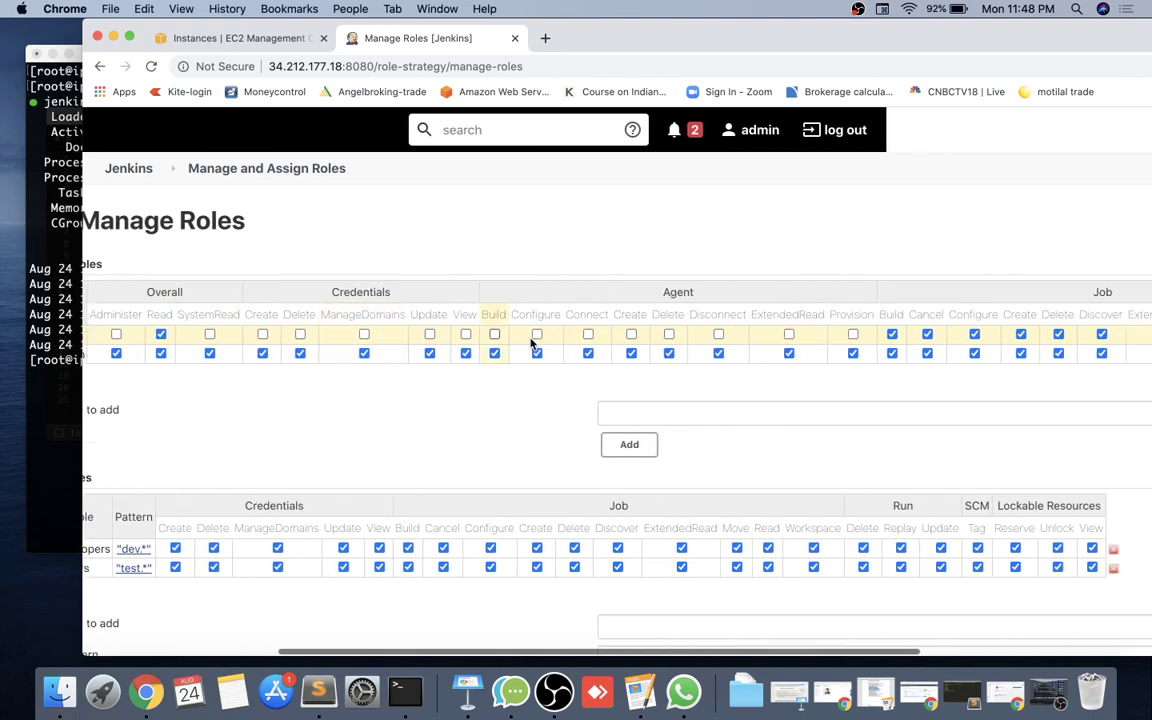
{"action": "scroll", "coordinate": [530, 330], "scroll_direction": "right", "scroll_amount": 3}
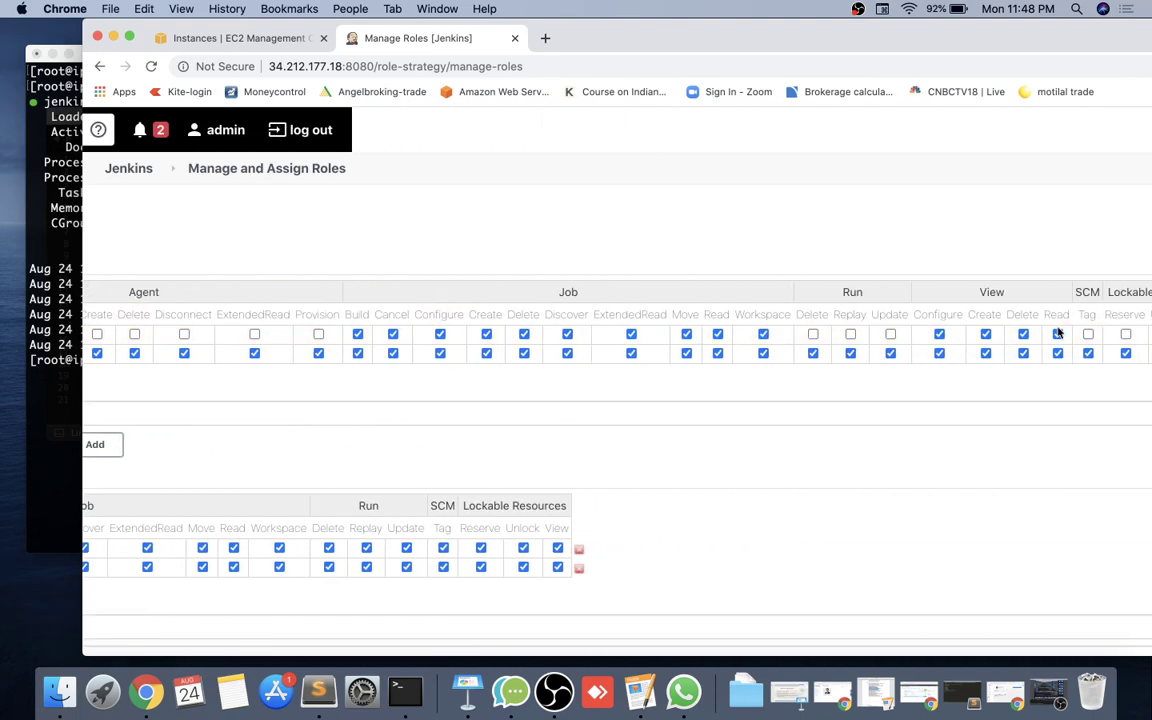
{"action": "left_click", "coordinate": [813, 334]}
{"action": "left_click", "coordinate": [850, 334]}
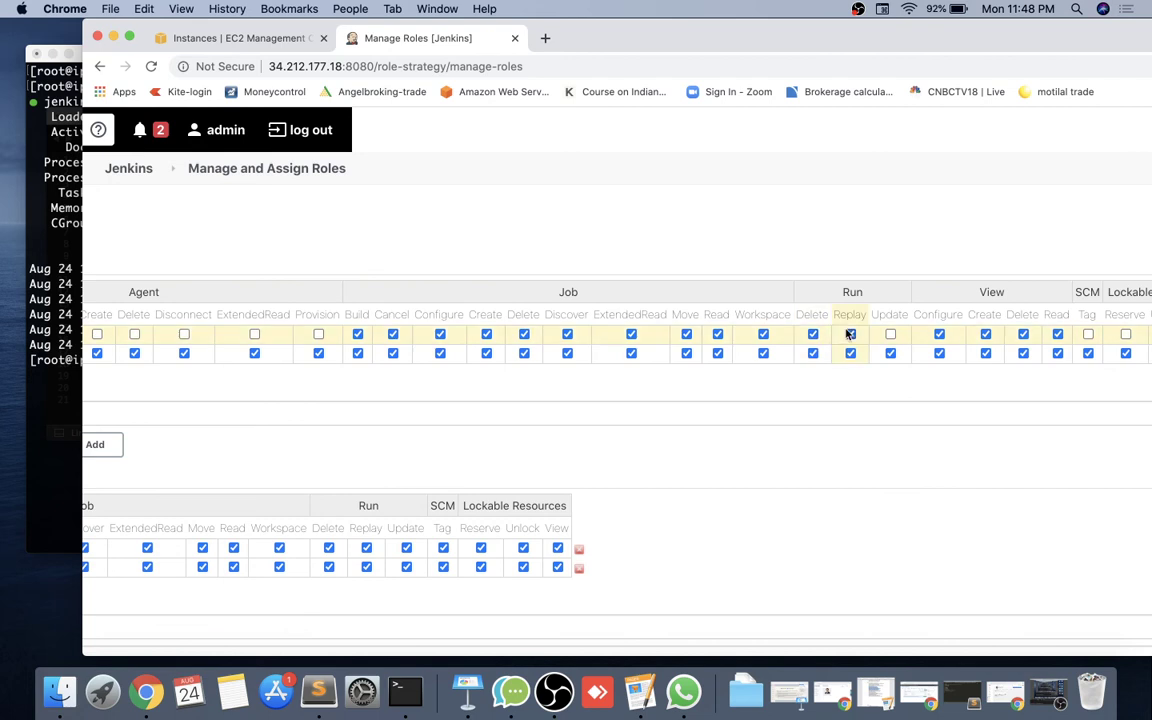
{"action": "left_click", "coordinate": [890, 334]}
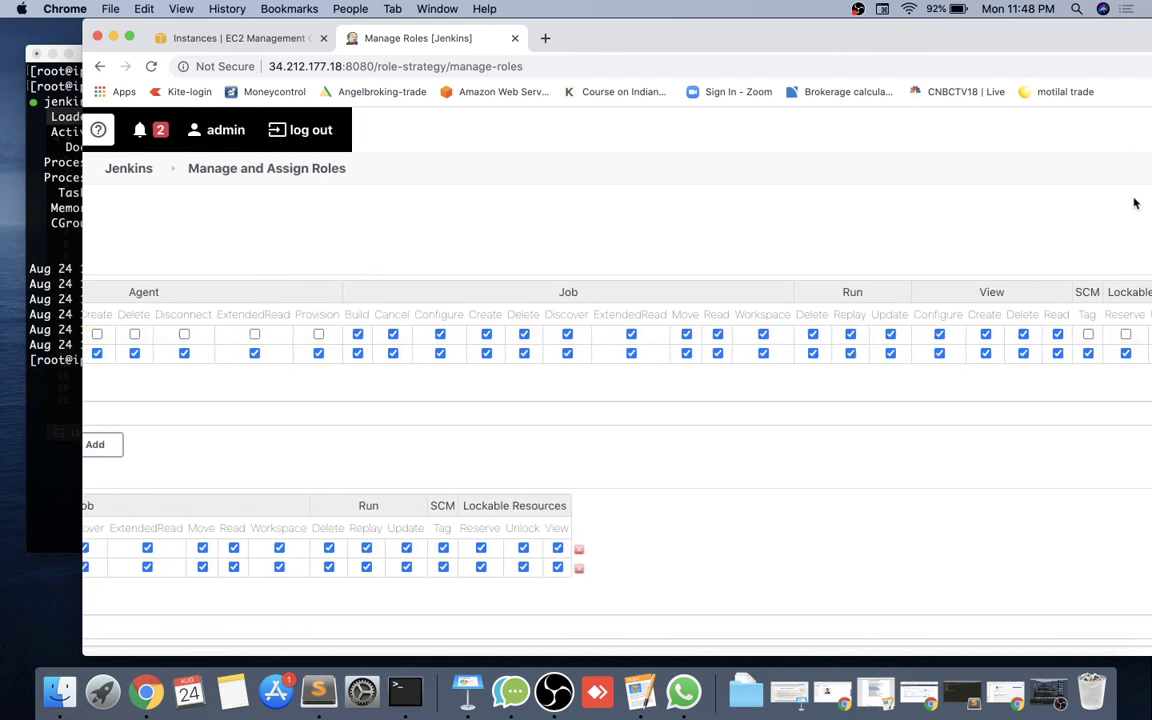
{"action": "double_click", "coordinate": [1096, 47]}
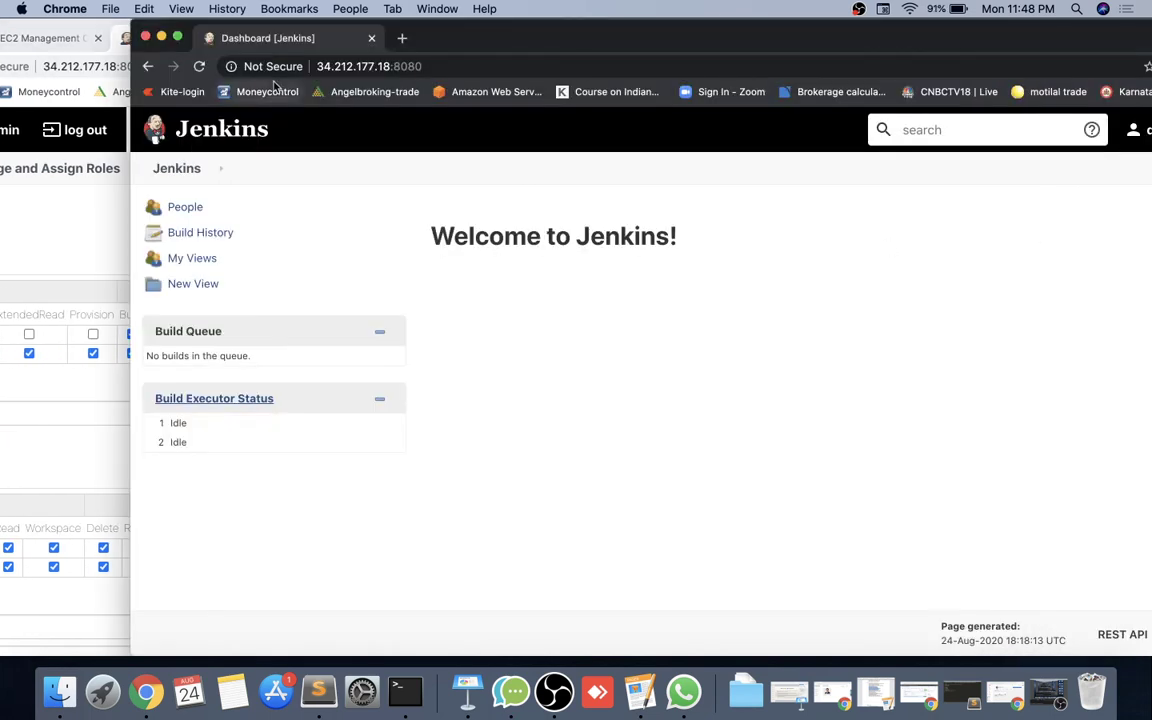
Reload dev1's dashboard and log dev1 out.
{"action": "left_click", "coordinate": [199, 67]}
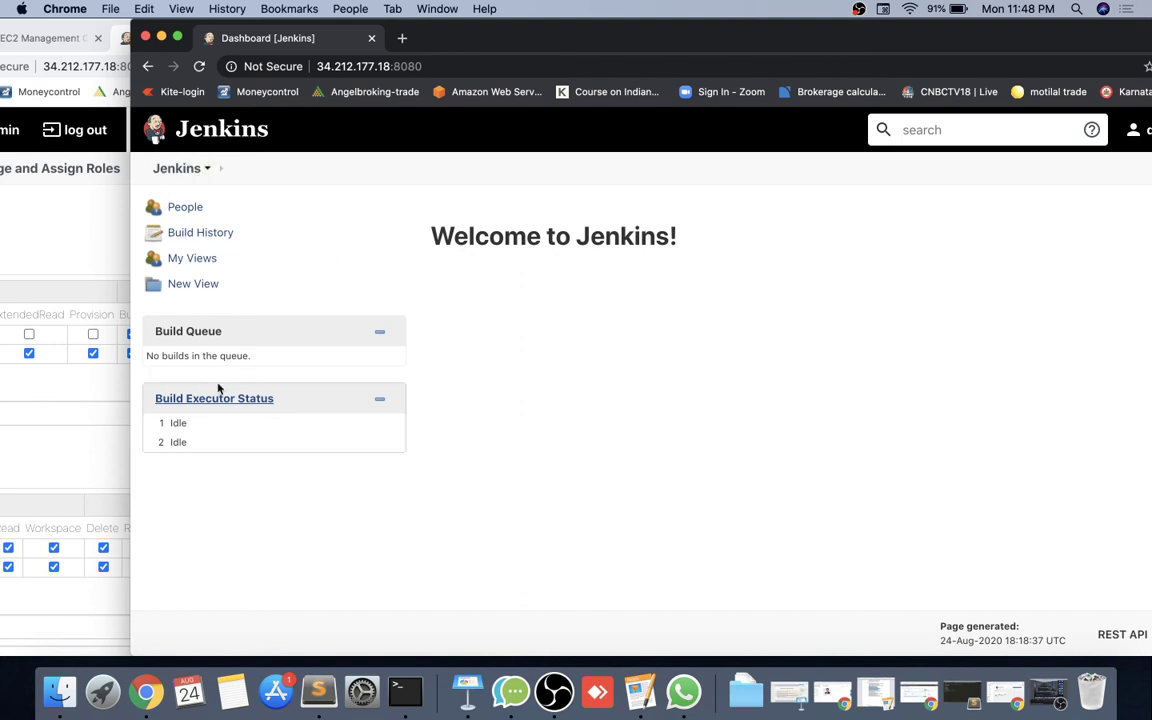
{"action": "left_click_drag", "start_coordinate": [1052, 46], "coordinate": [964, 41]}
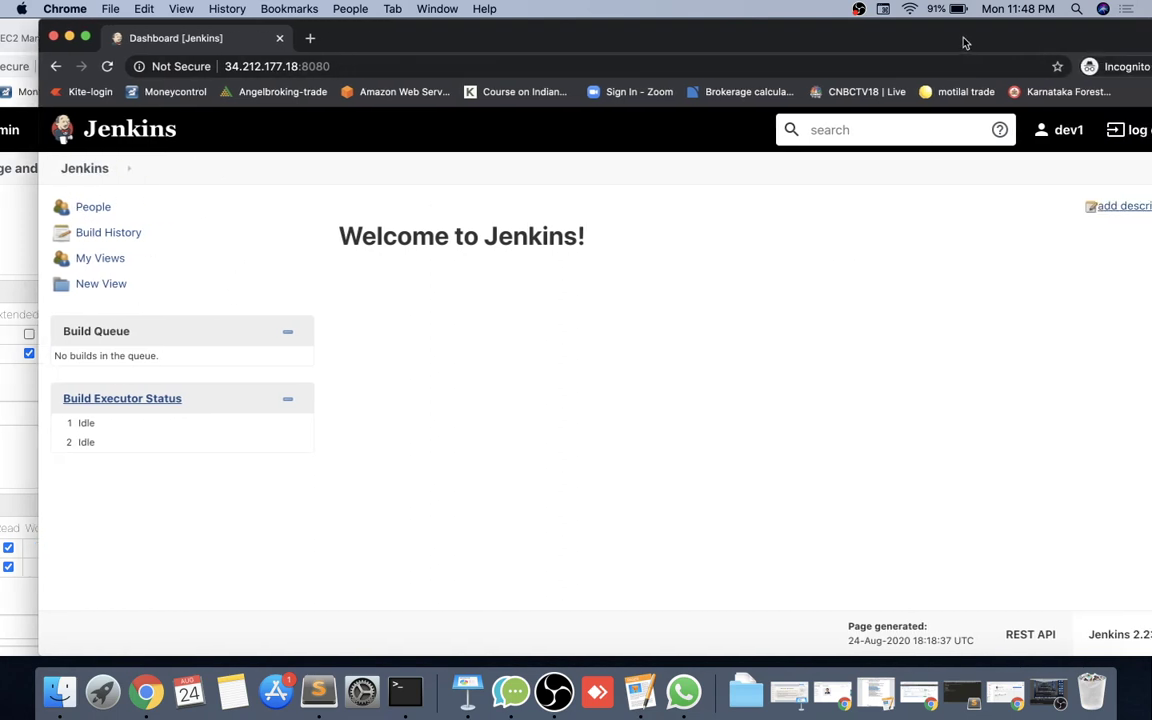
{"action": "left_click", "coordinate": [1127, 130]}
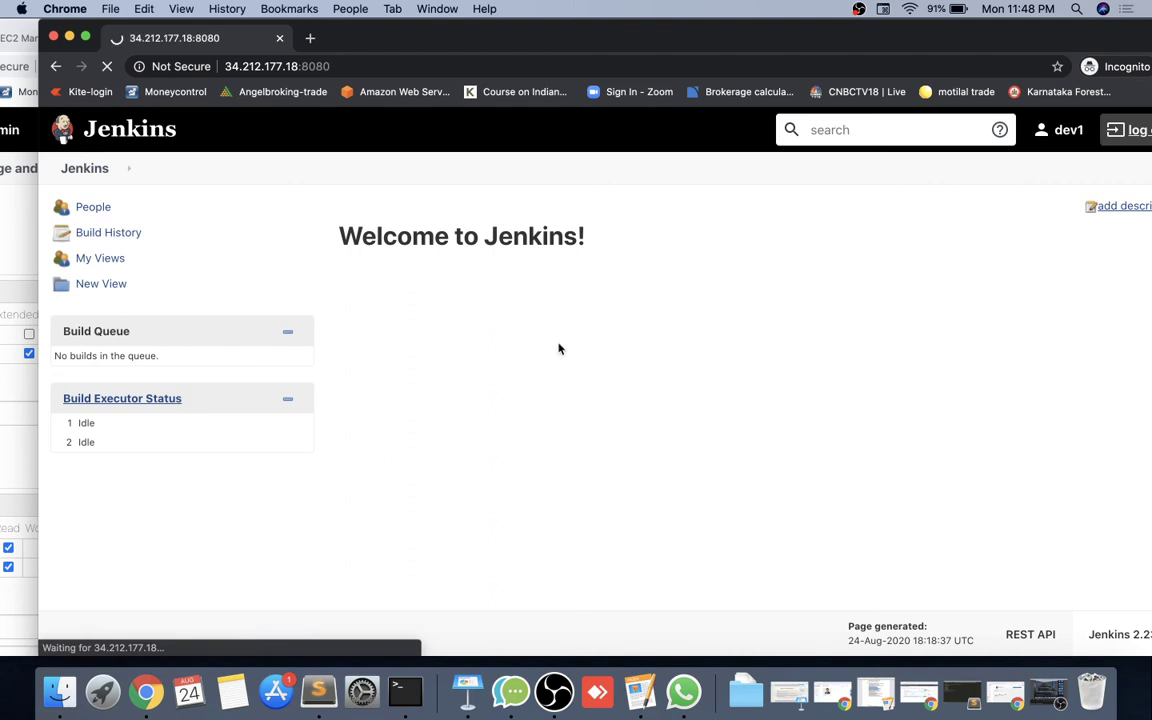
Sign back in as dev1 with its password, then return to the admin's Manage Roles window.
{"action": "type", "text": "dev1"}
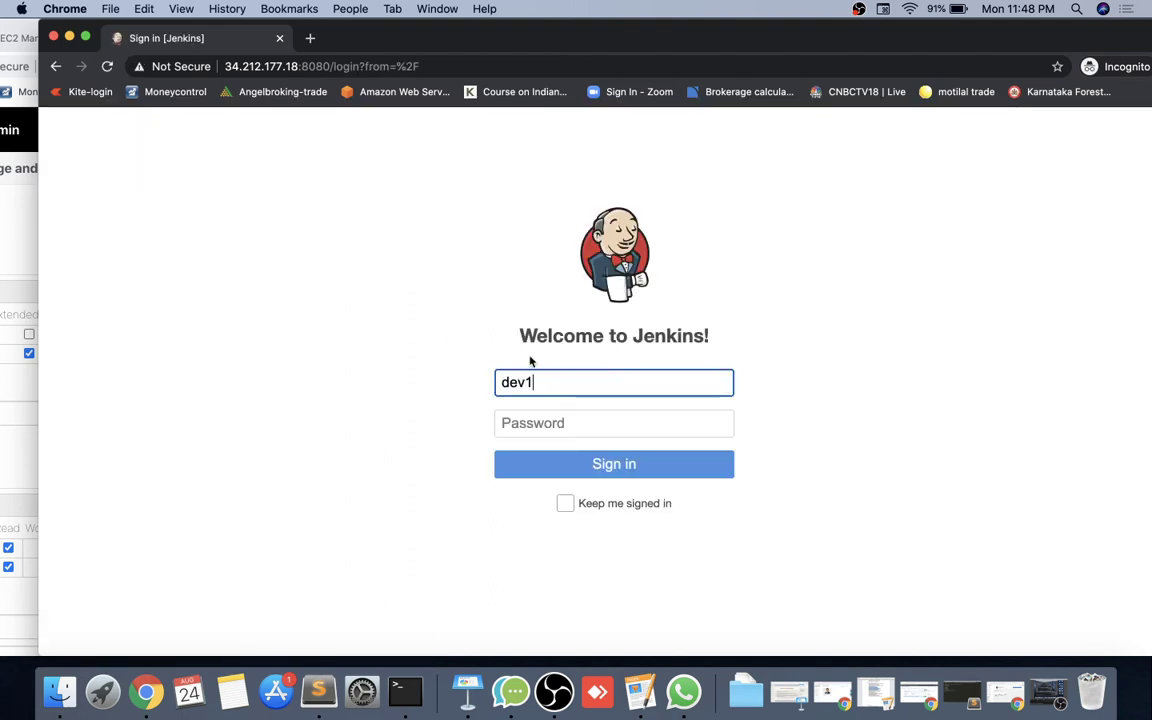
{"action": "left_click", "coordinate": [545, 420]}
{"action": "type", "text": "dev1"}
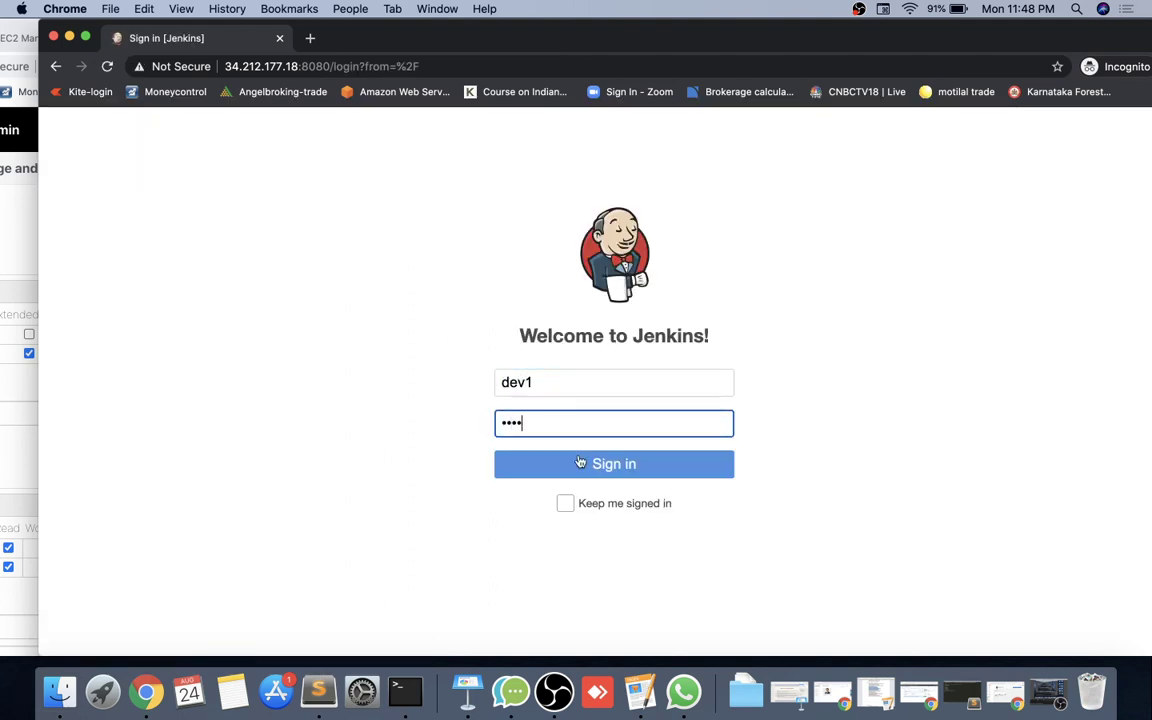
{"action": "type", "text": "2"}
{"action": "left_click", "coordinate": [580, 463]}
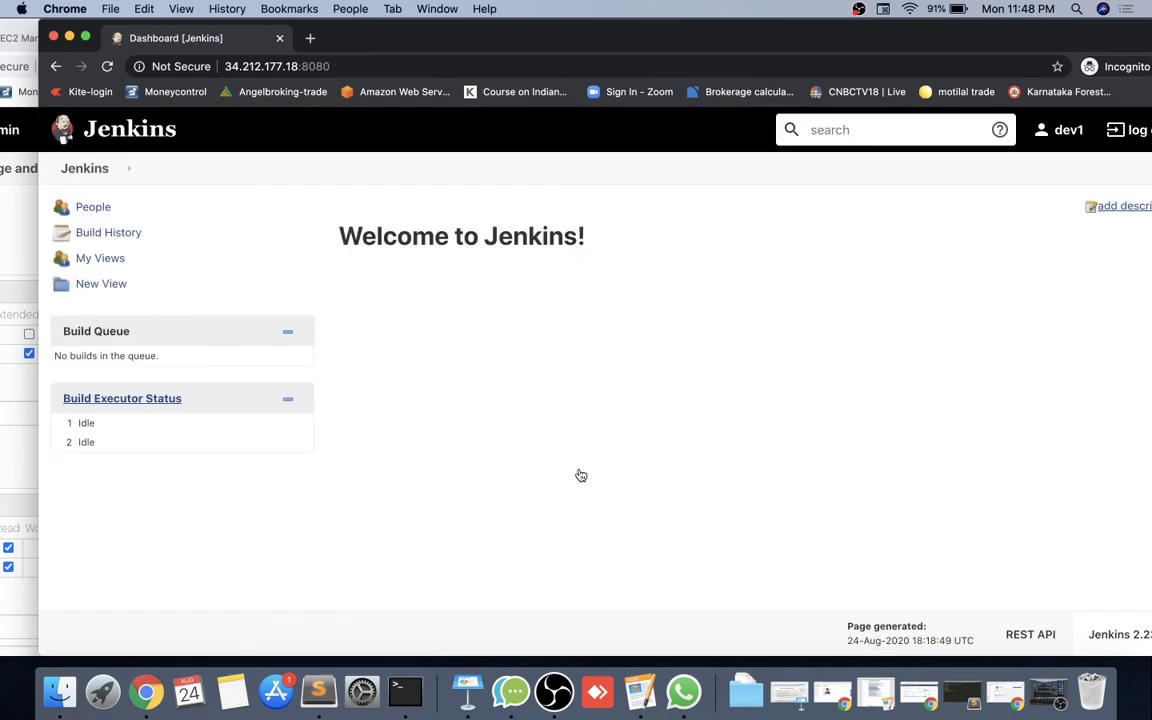
{"action": "left_click", "coordinate": [17, 219]}
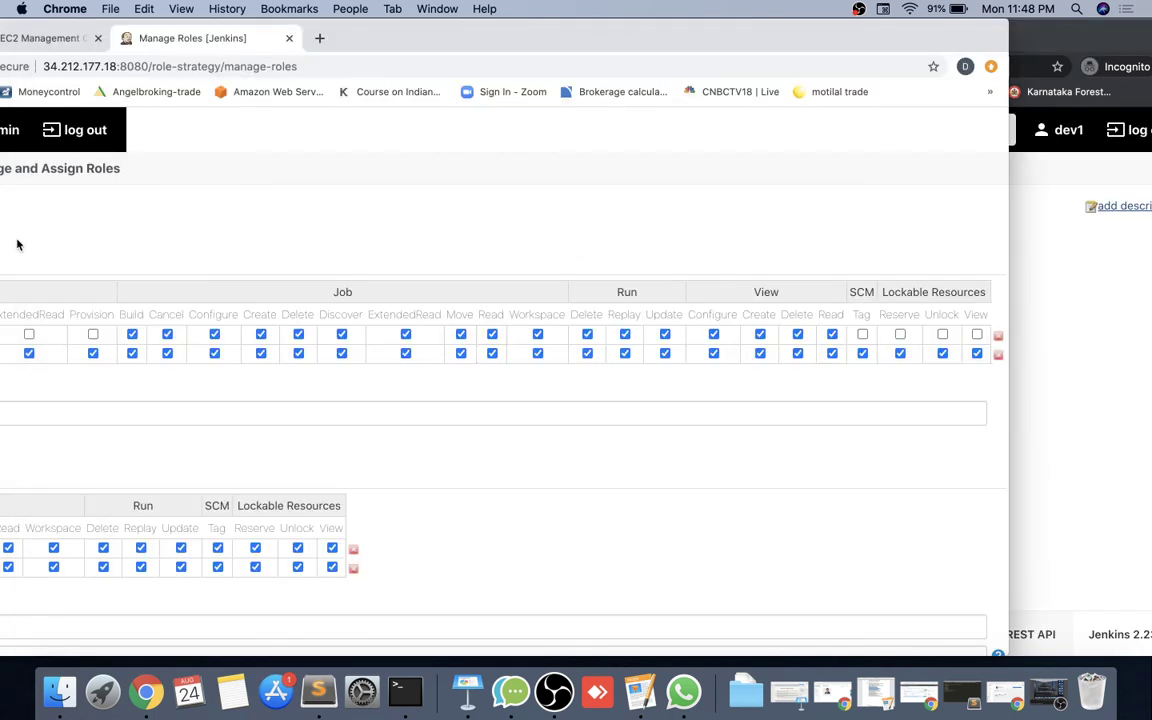
Scroll across the Global roles table to review the Users row's permissions.
{"action": "left_click_drag", "start_coordinate": [406, 55], "coordinate": [602, 32]}
{"action": "scroll", "coordinate": [406, 306], "scroll_direction": "left", "scroll_amount": 10}
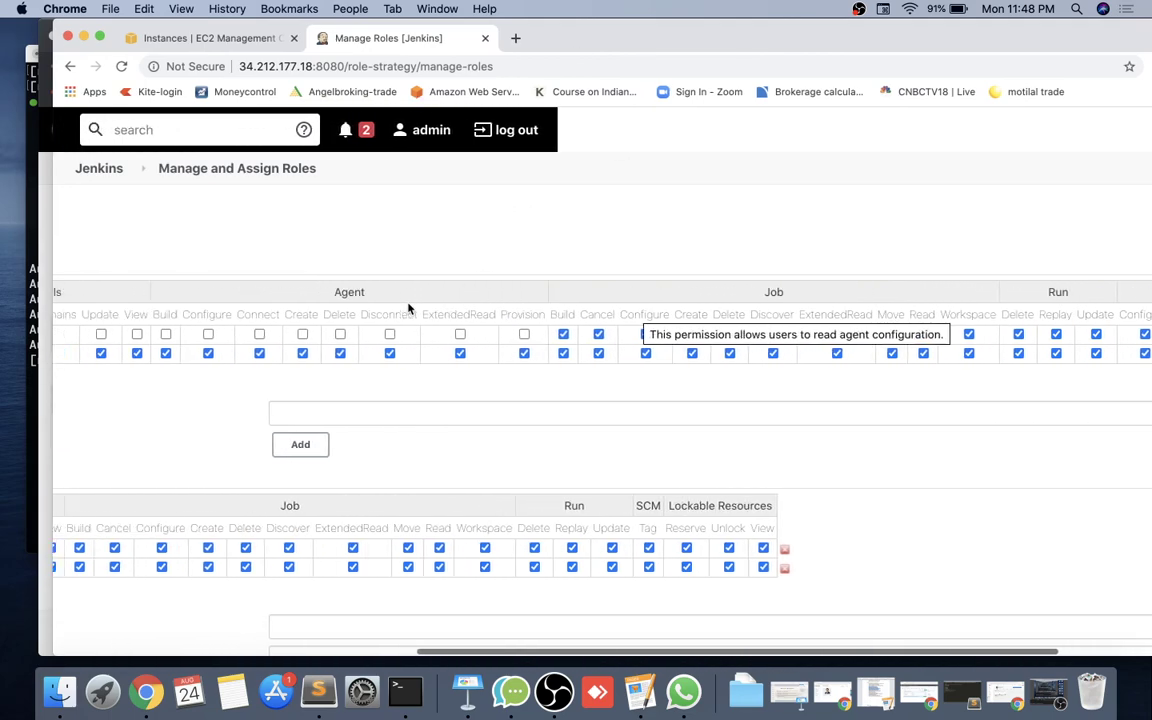
{"action": "scroll", "coordinate": [408, 308], "scroll_direction": "left", "scroll_amount": 5}
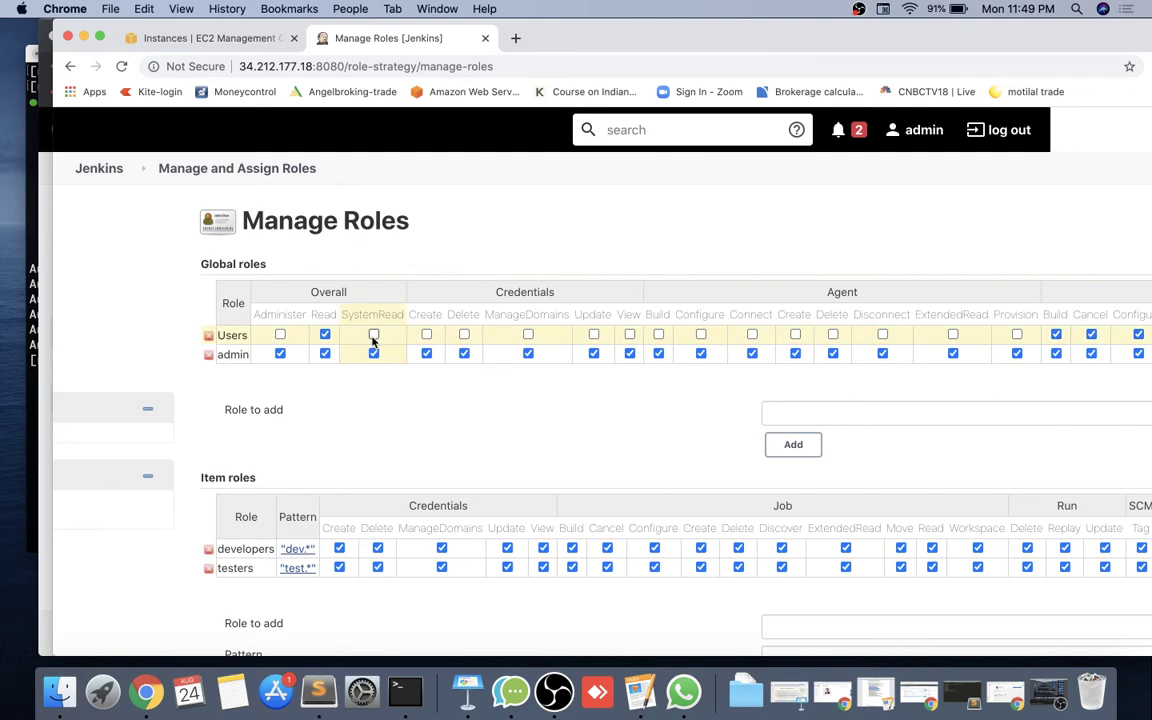
{"action": "scroll", "coordinate": [586, 329], "scroll_direction": "right", "scroll_amount": 3}
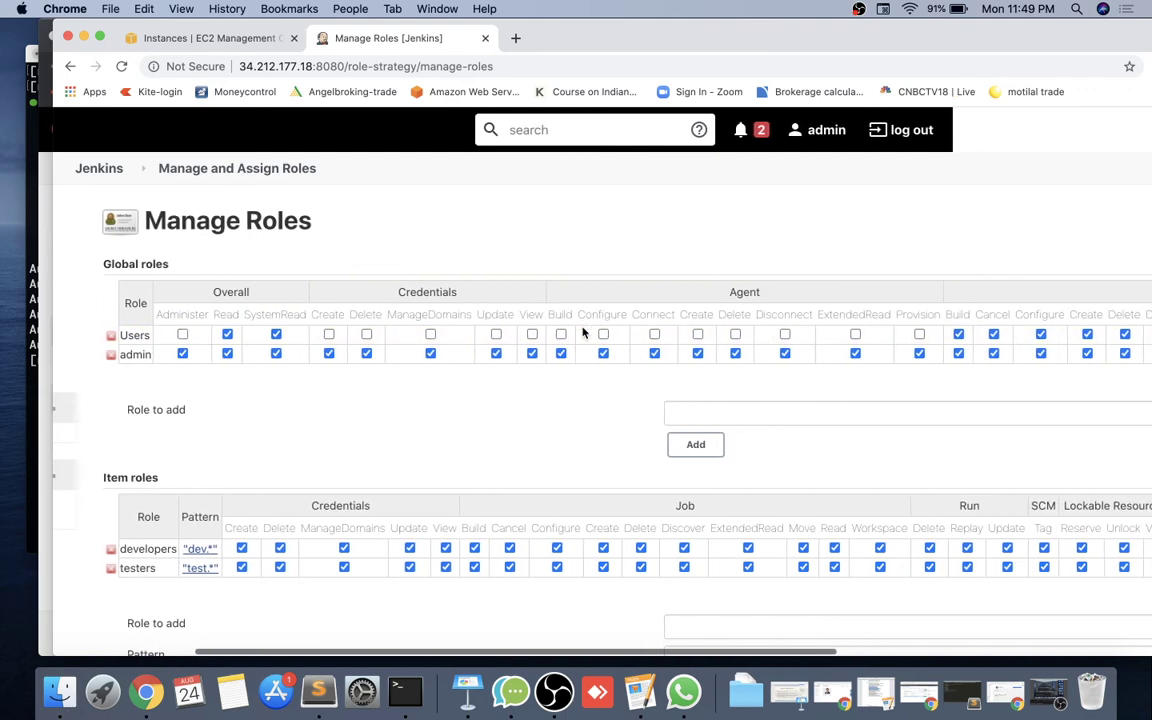
{"action": "scroll", "coordinate": [586, 333], "scroll_direction": "right", "scroll_amount": 10}
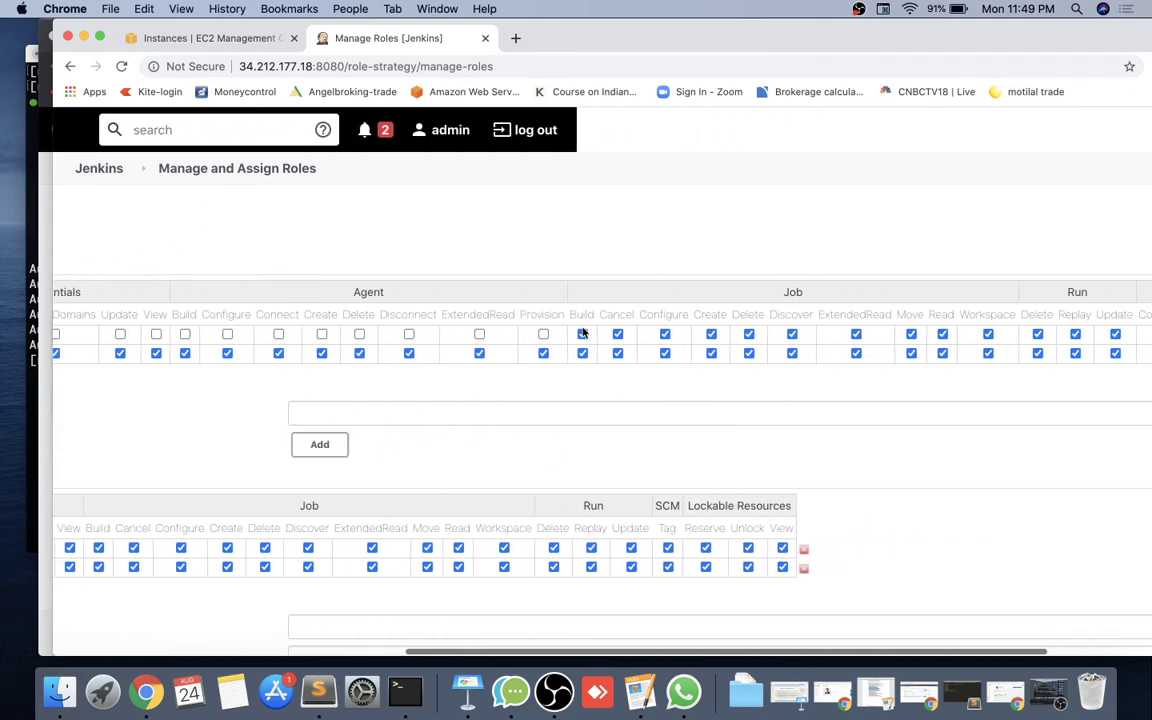
{"action": "scroll", "coordinate": [583, 333], "scroll_direction": "right", "scroll_amount": 1}
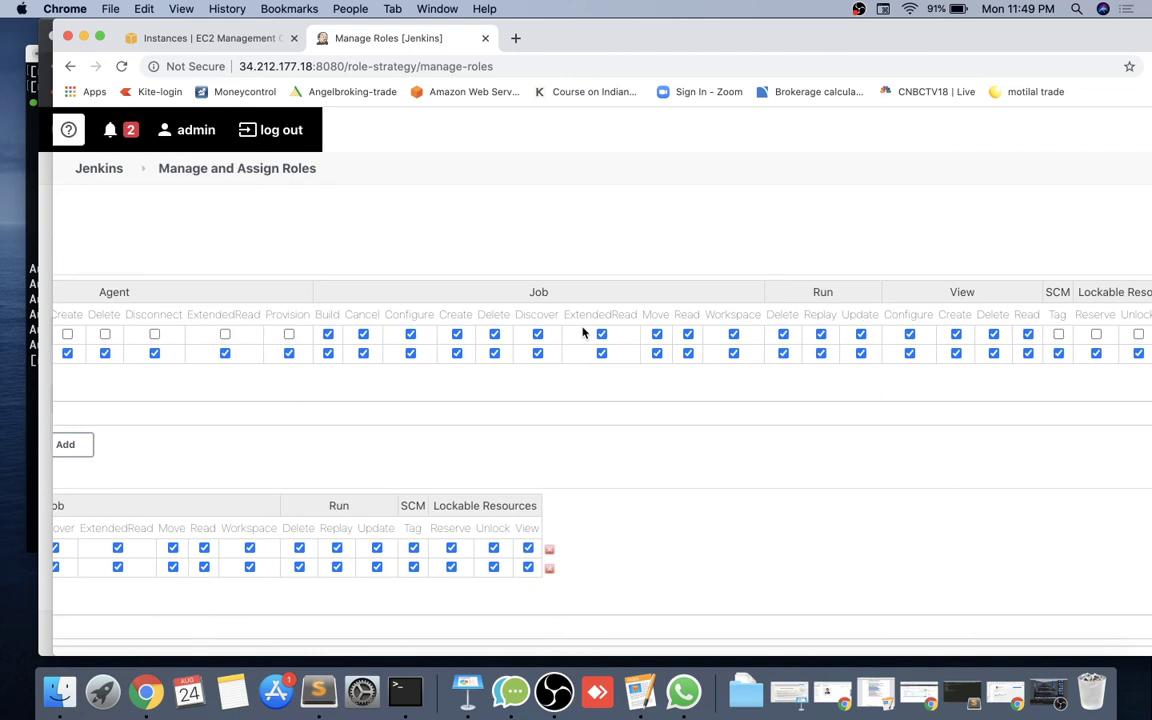
{"action": "scroll", "coordinate": [585, 333], "scroll_direction": "right", "scroll_amount": 1}
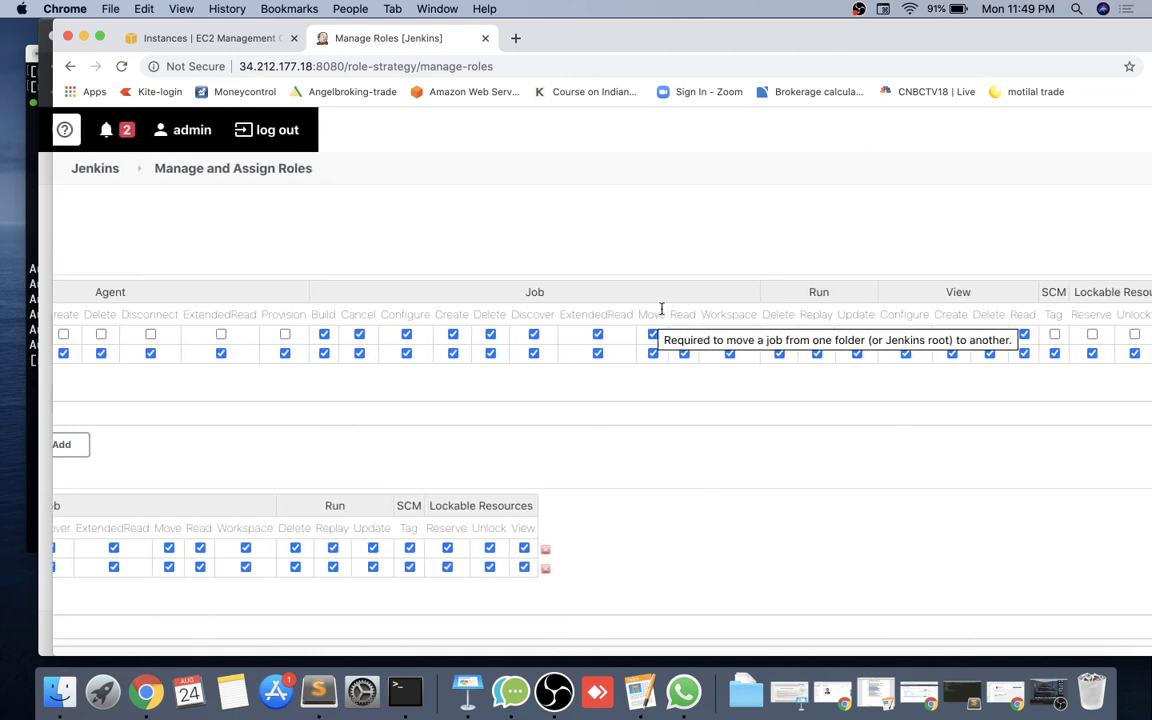
{"action": "scroll", "coordinate": [661, 309], "scroll_direction": "left", "scroll_amount": 1}
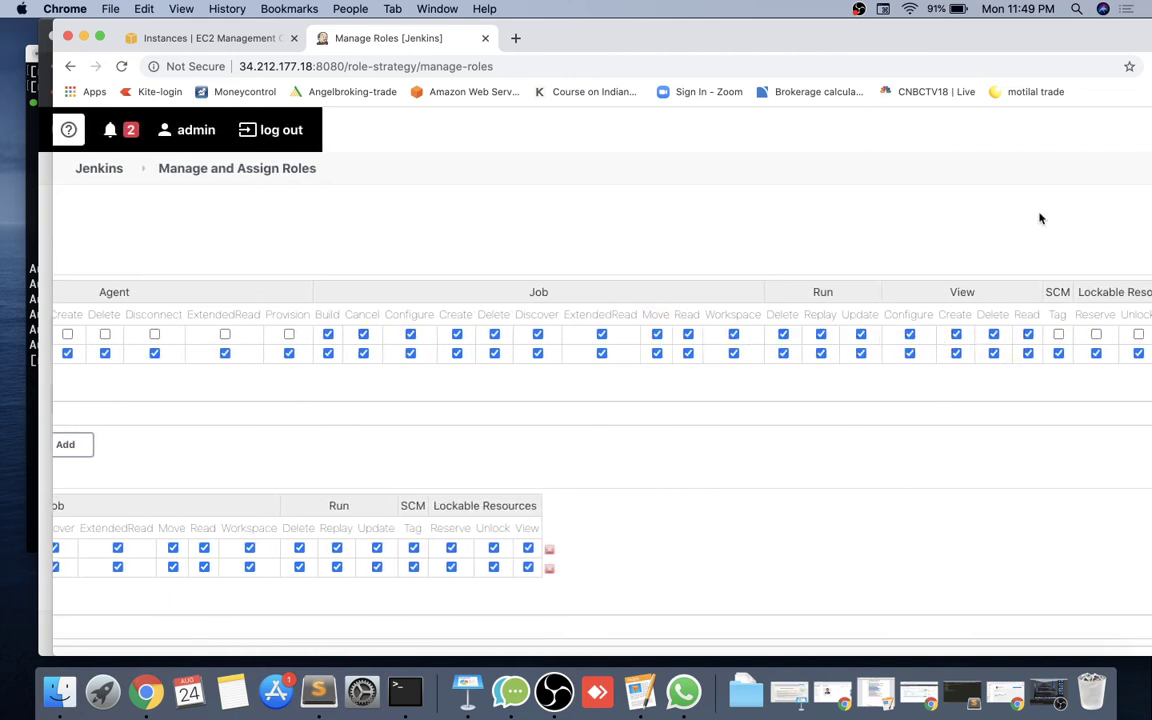
{"action": "left_click_drag", "start_coordinate": [953, 40], "coordinate": [834, 40]}
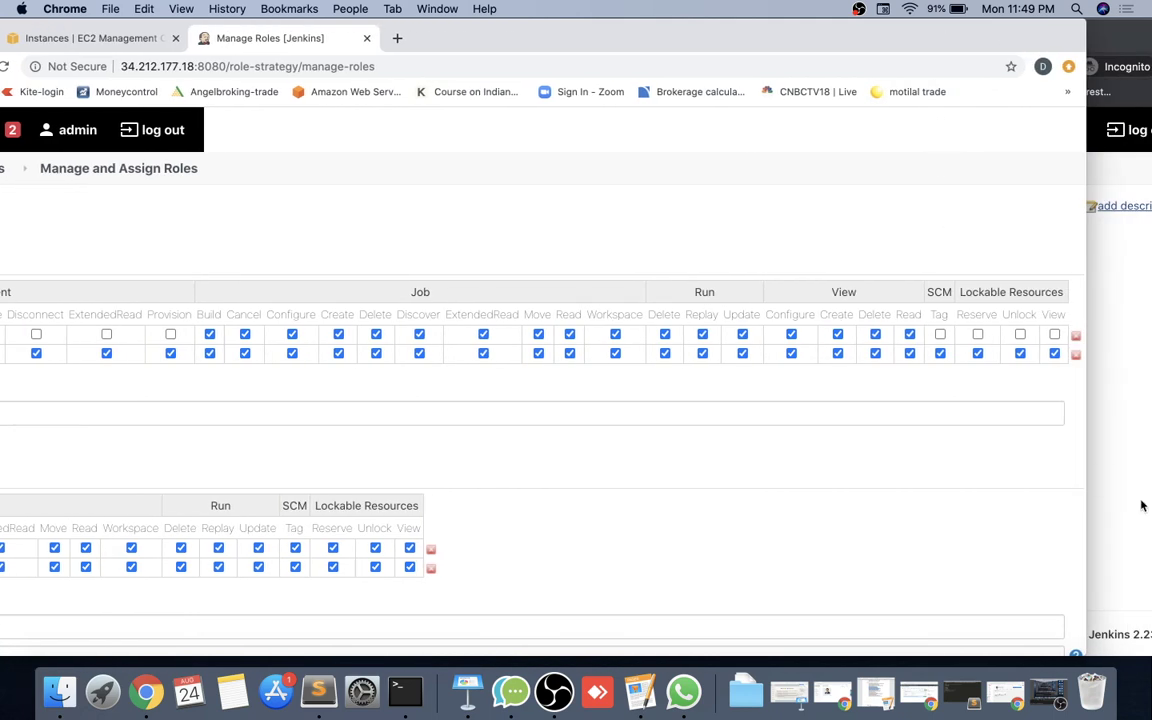
{"action": "left_click", "coordinate": [1143, 408]}
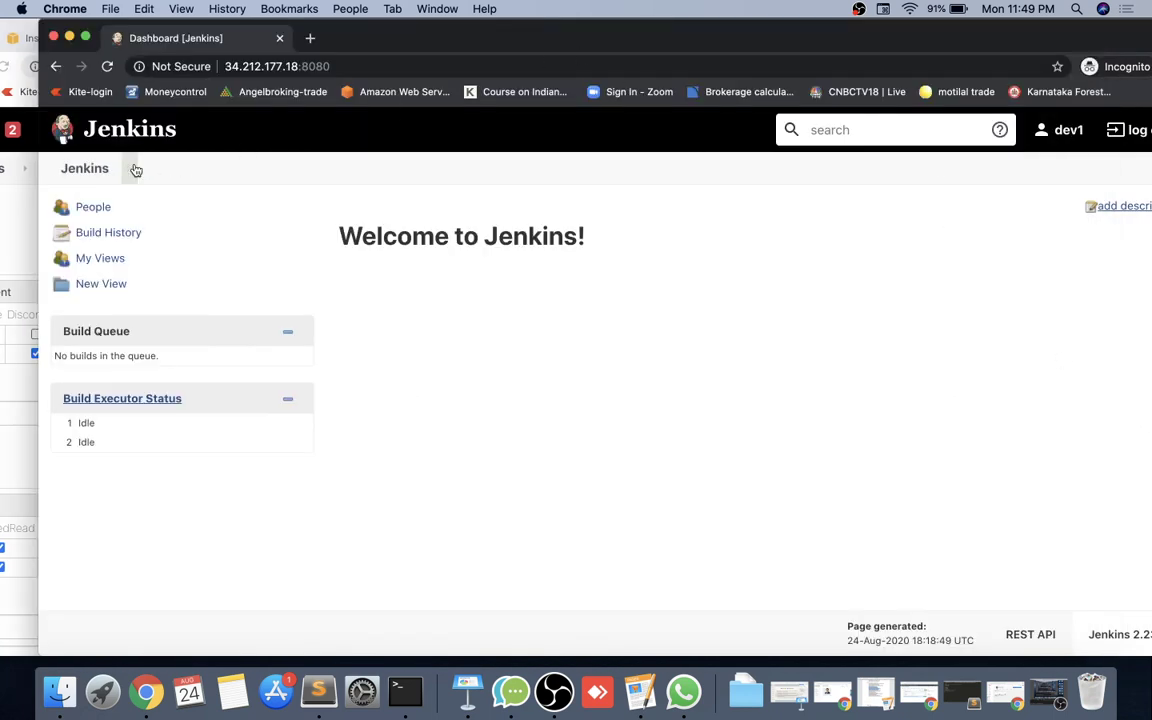
{"action": "left_click", "coordinate": [107, 66]}
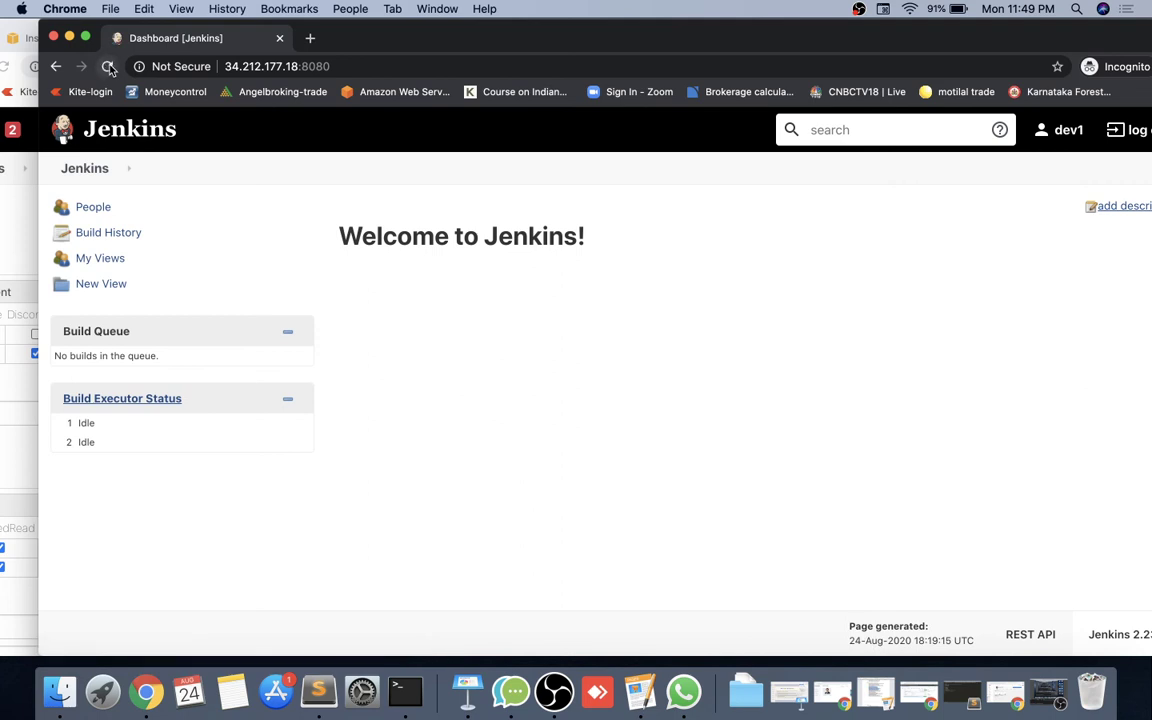
{"action": "left_click", "coordinate": [3, 230]}
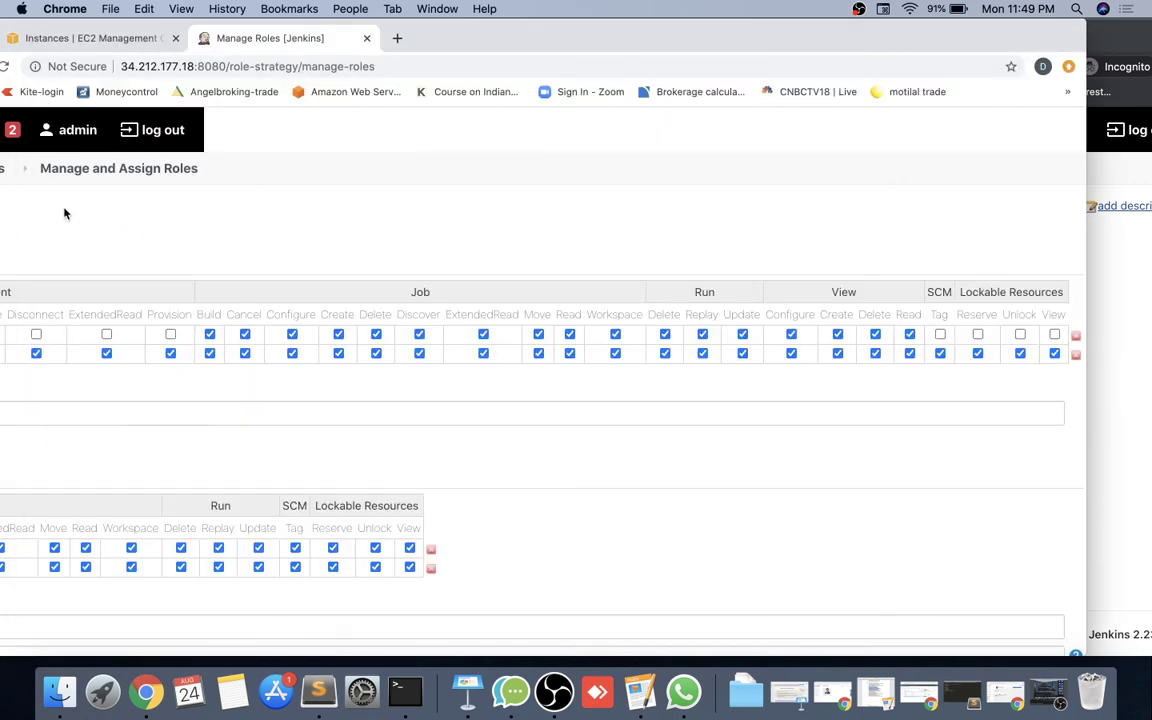
{"action": "left_click_drag", "start_coordinate": [576, 41], "coordinate": [631, 28]}
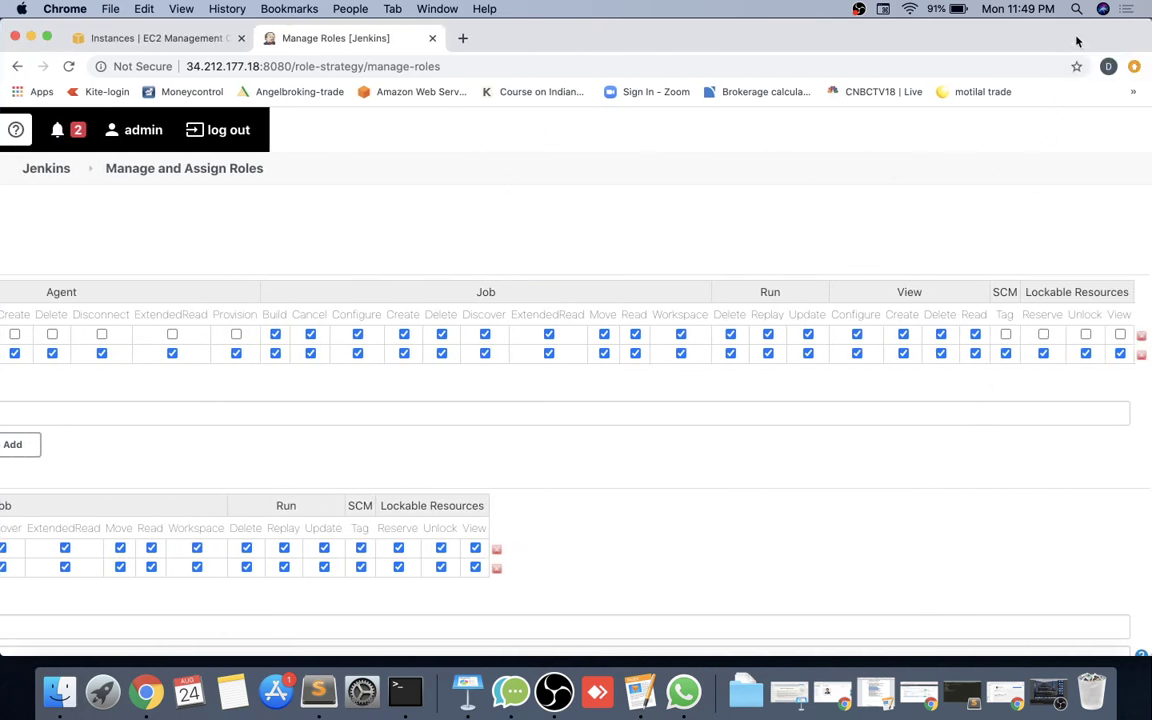
{"action": "left_click_drag", "start_coordinate": [1077, 40], "coordinate": [936, 36]}
{"action": "left_click", "coordinate": [1052, 305]}
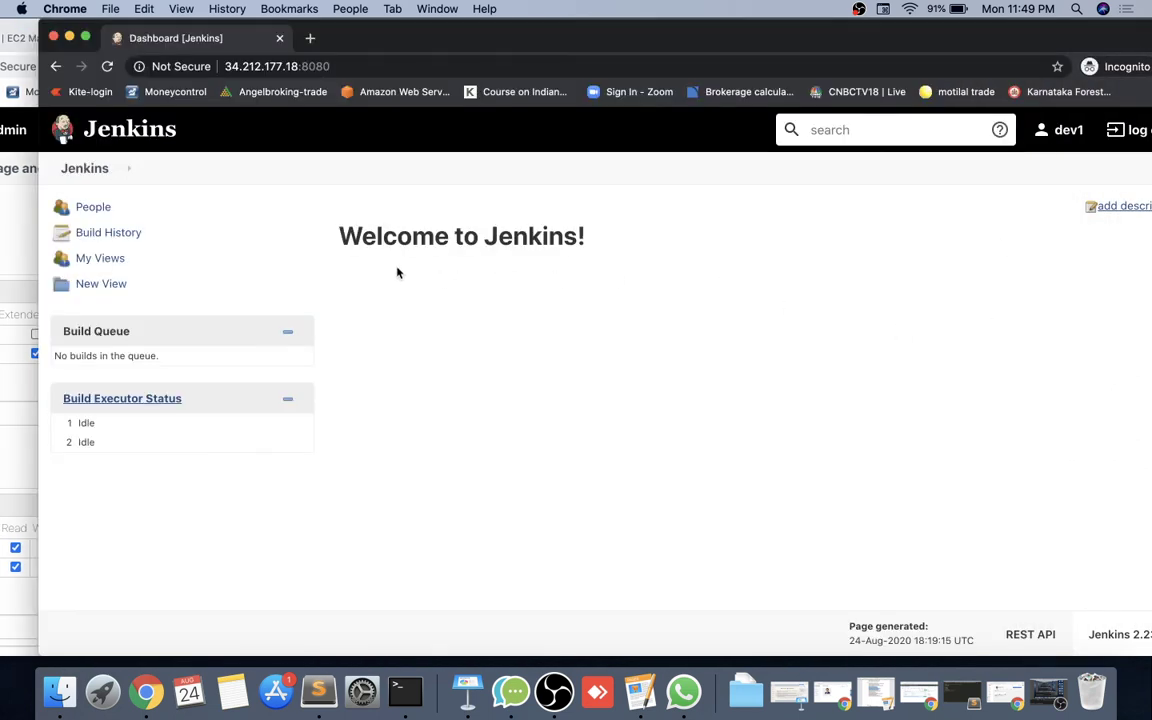
{"action": "left_click", "coordinate": [94, 180]}
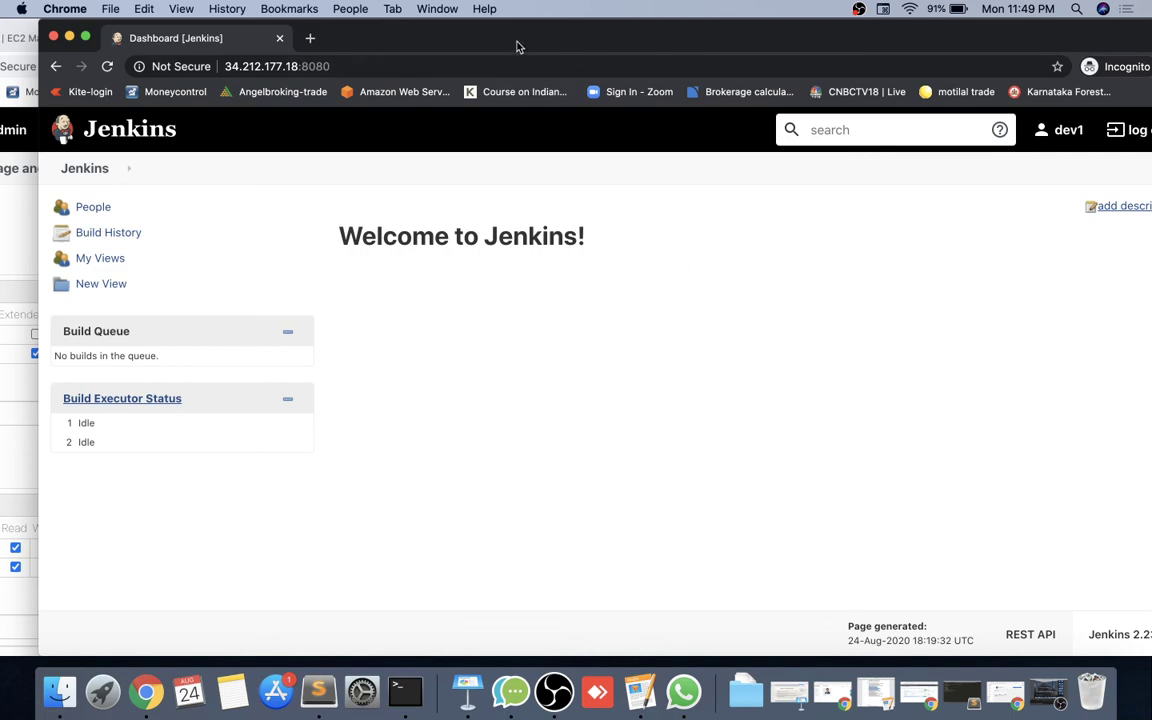
{"action": "left_click_drag", "start_coordinate": [517, 41], "coordinate": [619, 18]}
{"action": "left_click", "coordinate": [101, 215]}
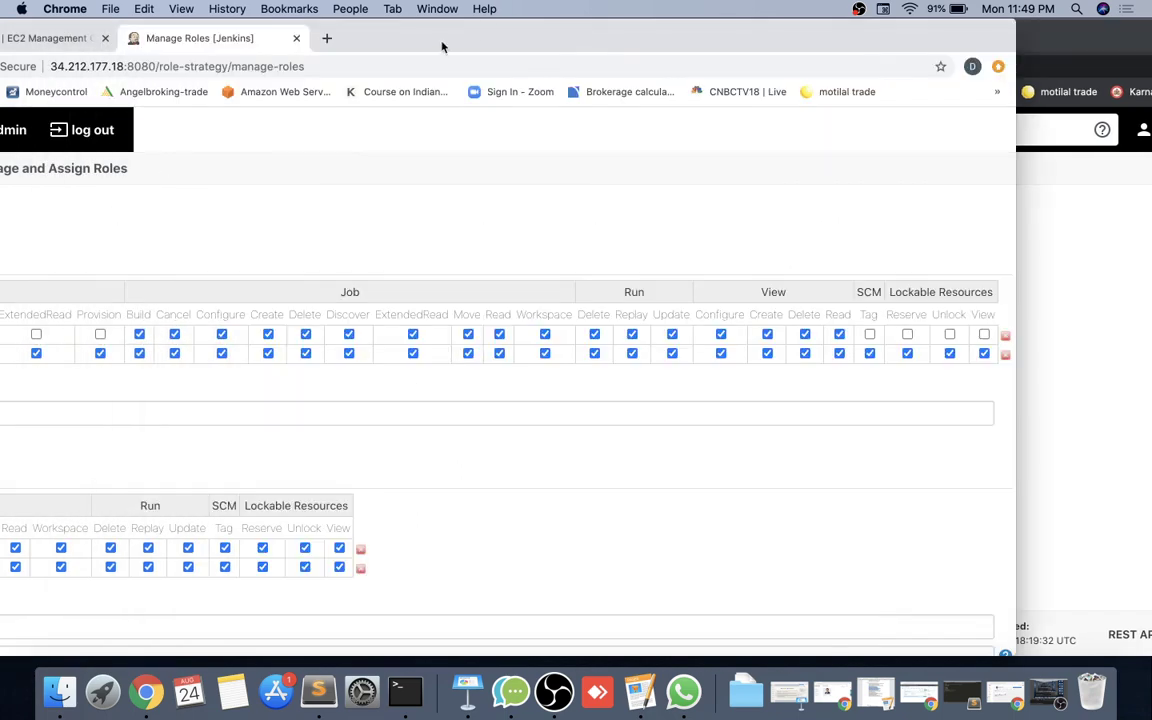
Apply and save the updated role permissions on Manage Roles.
{"action": "left_click_drag", "start_coordinate": [442, 46], "coordinate": [564, 46]}
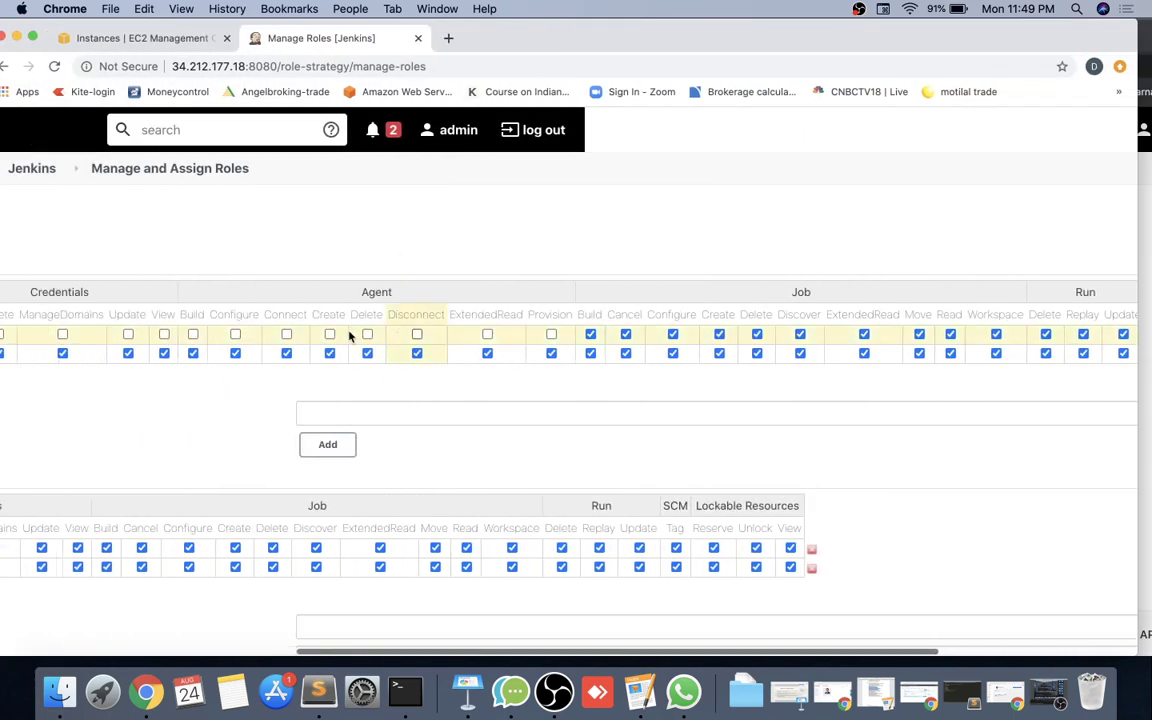
{"action": "scroll", "coordinate": [348, 335], "scroll_direction": "down", "scroll_amount": 5}
{"action": "scroll", "coordinate": [350, 334], "scroll_direction": "left", "scroll_amount": 10}
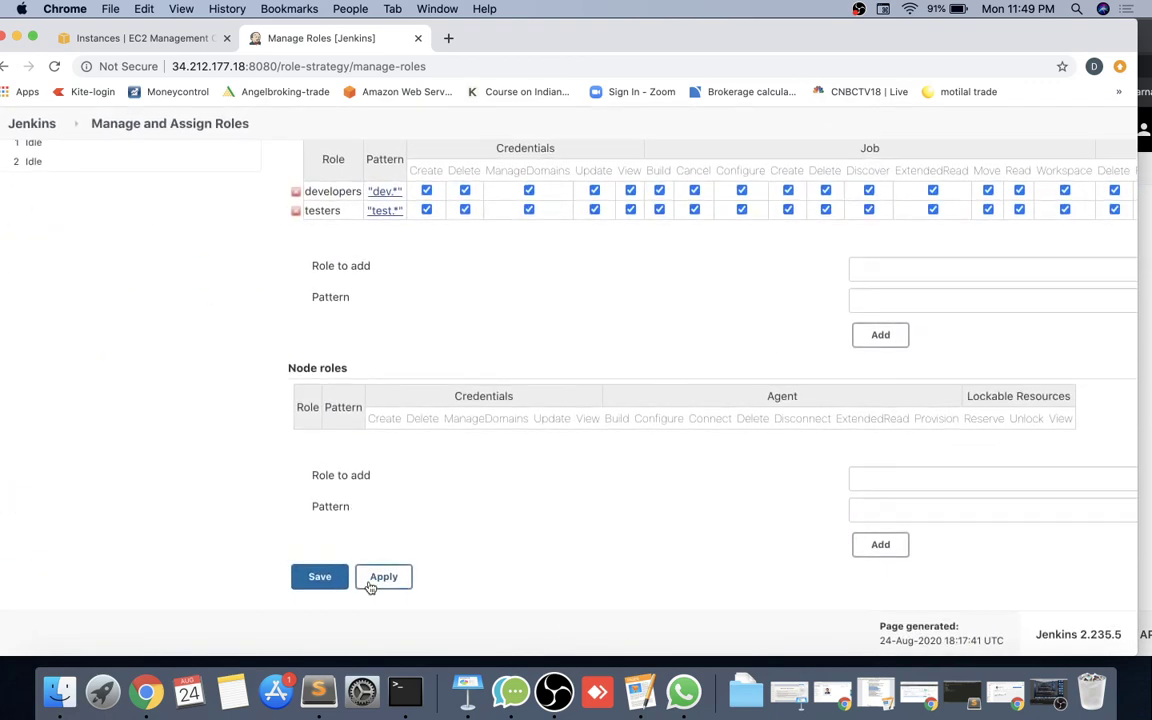
{"action": "left_click", "coordinate": [370, 586]}
{"action": "left_click", "coordinate": [329, 589]}
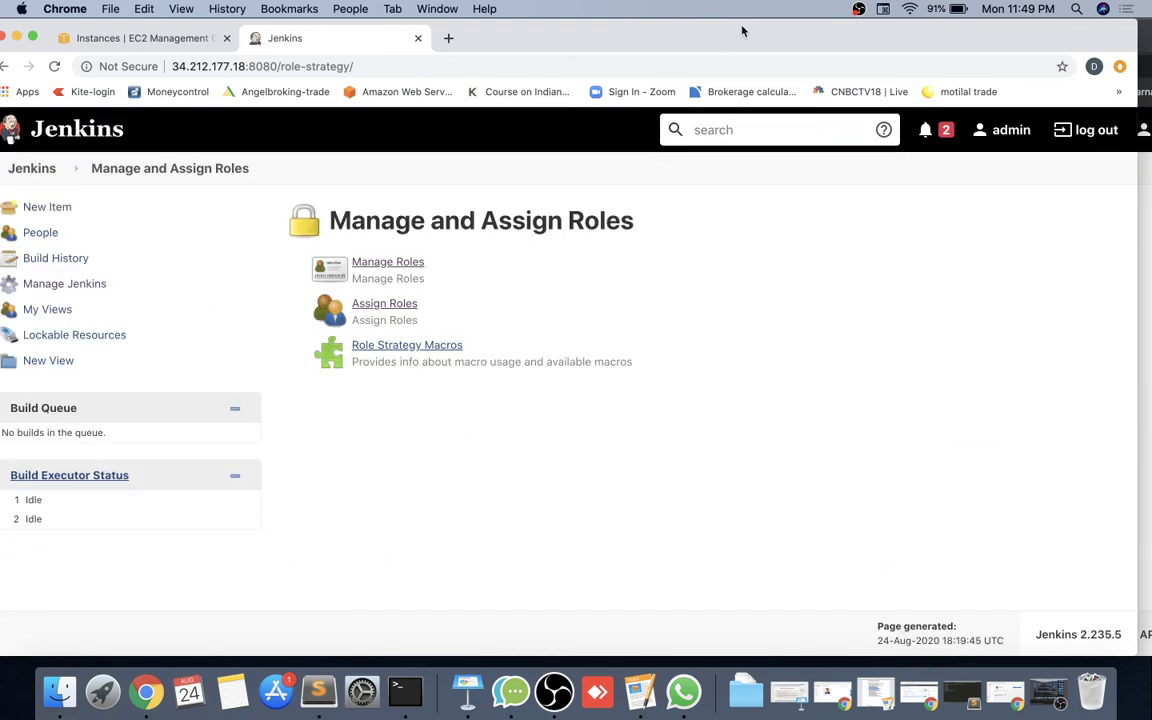
Reload dev1's dashboard to see buildjob1, devjob1, job1 and testjob1, then return to the admin window.
{"action": "left_click_drag", "start_coordinate": [742, 31], "coordinate": [629, 39]}
{"action": "left_click", "coordinate": [1039, 390]}
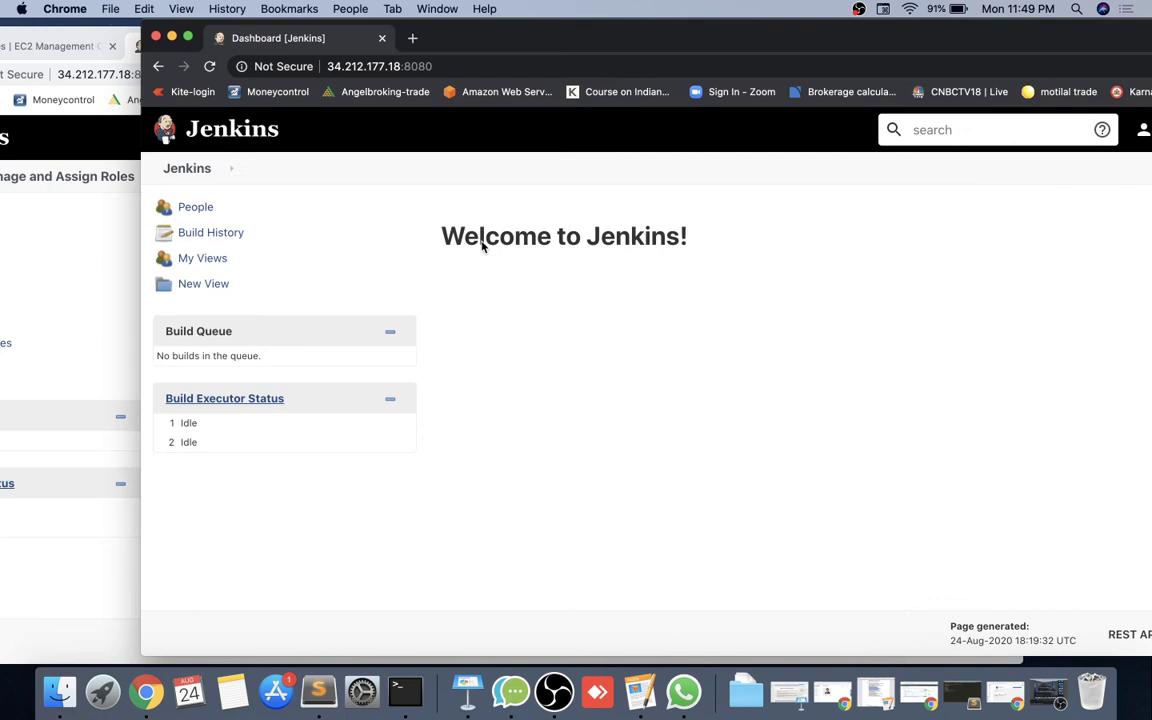
{"action": "left_click", "coordinate": [211, 66]}
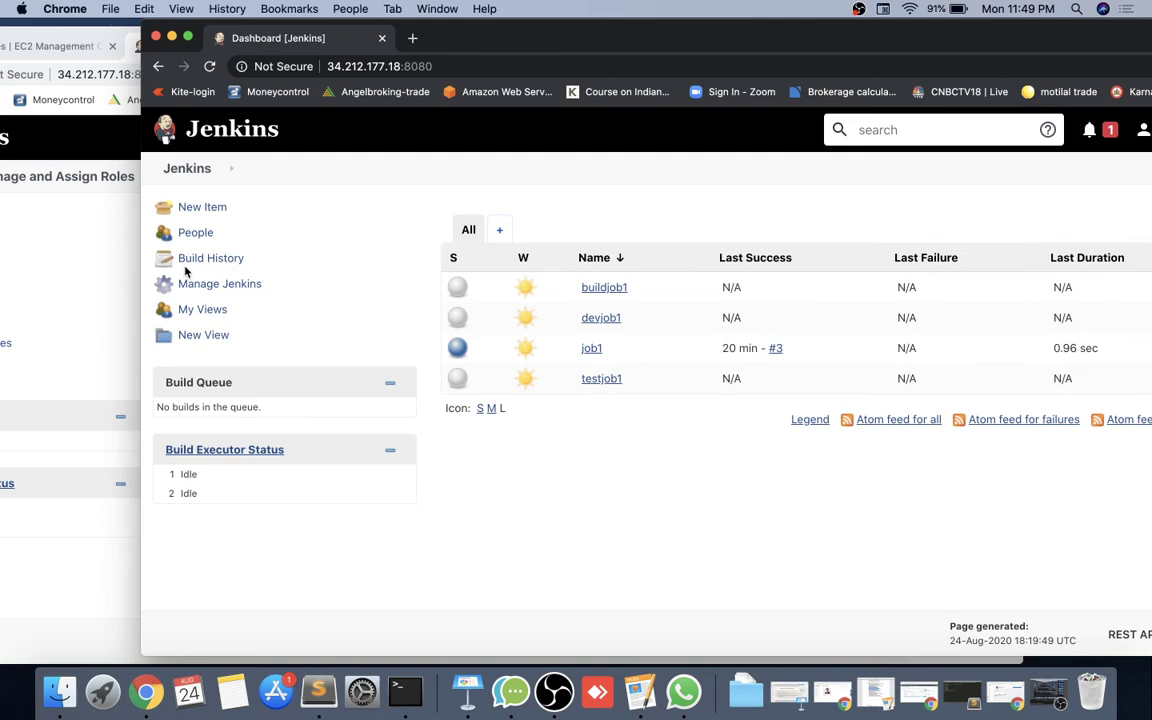
{"action": "left_click", "coordinate": [92, 607]}
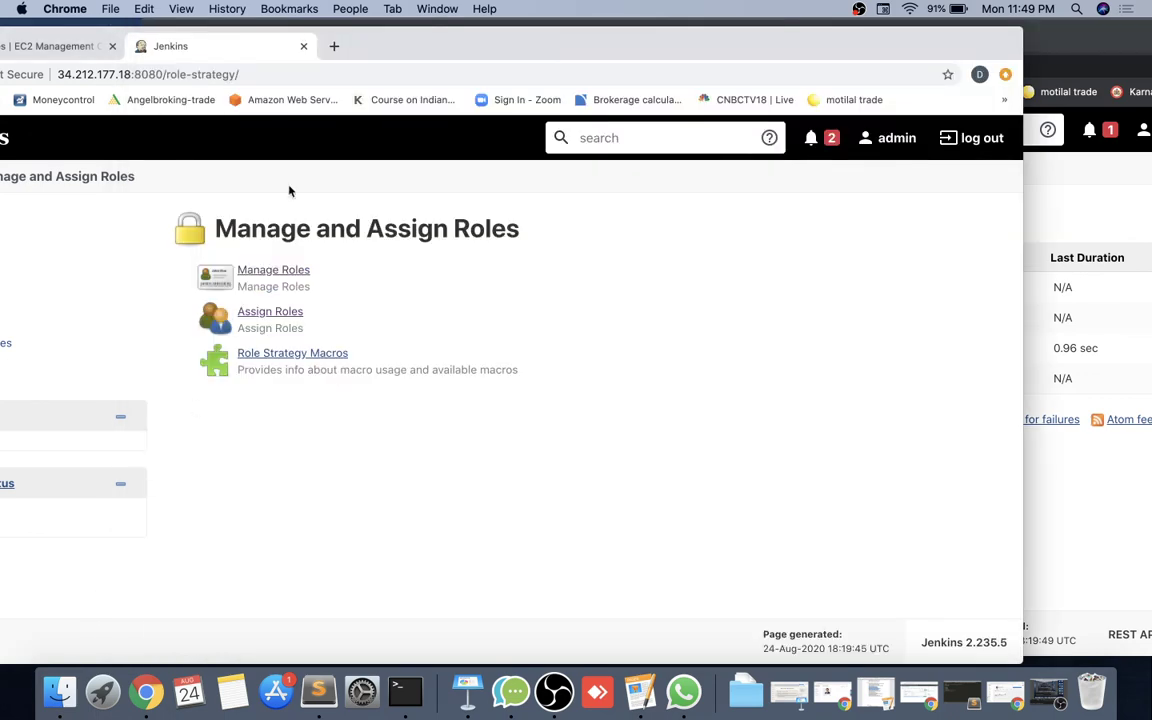
Remove Overall Read and SystemRead from the Users global role, then apply and save.
{"action": "left_click", "coordinate": [268, 271]}
{"action": "left_click_drag", "start_coordinate": [463, 57], "coordinate": [424, 52]}
{"action": "scroll", "coordinate": [519, 350], "scroll_direction": "right", "scroll_amount": 2}
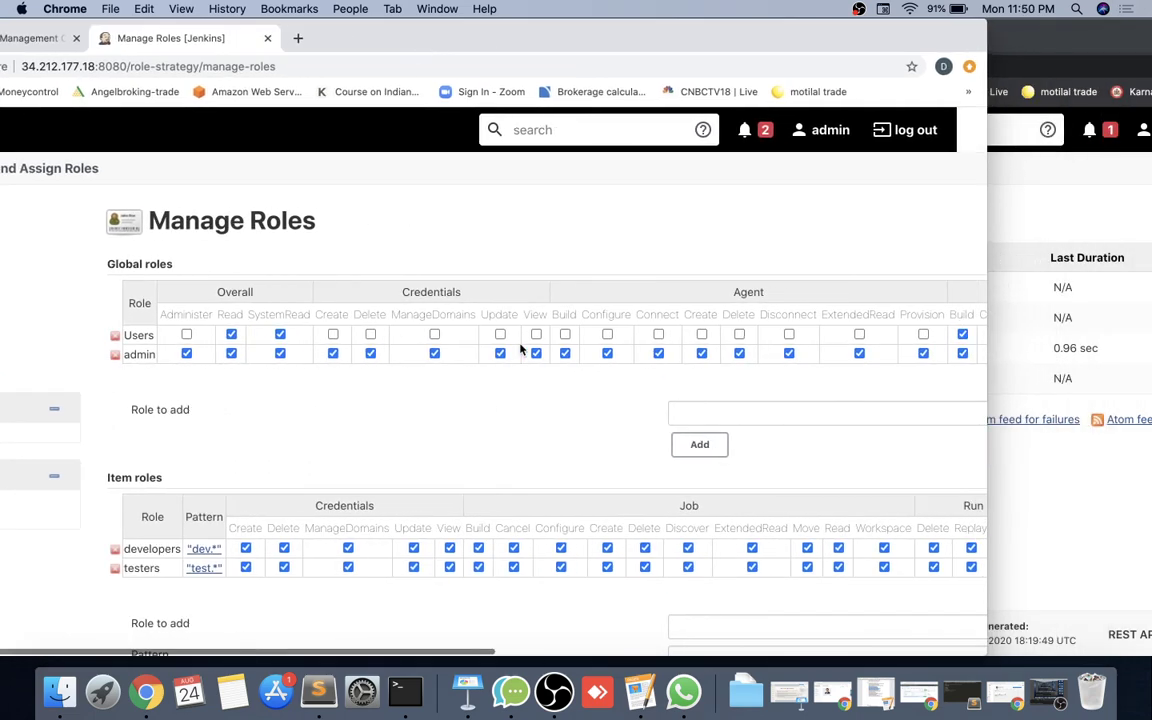
{"action": "left_click", "coordinate": [230, 334]}
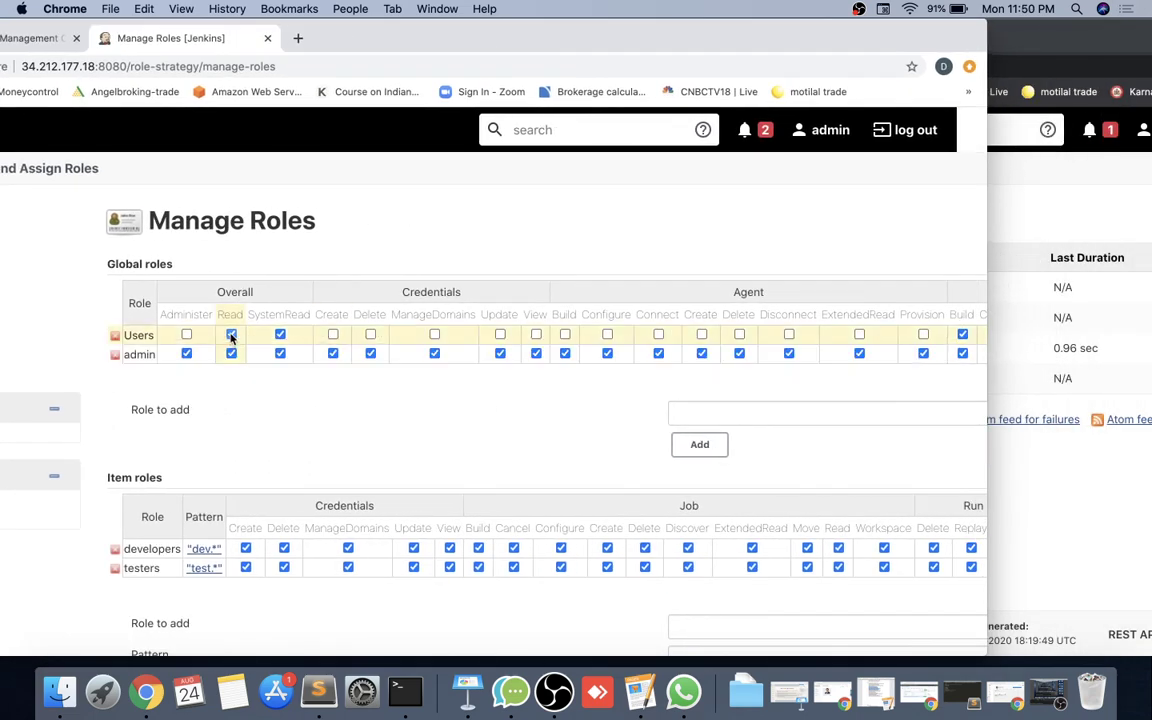
{"action": "left_click", "coordinate": [279, 336]}
{"action": "scroll", "coordinate": [469, 327], "scroll_direction": "right", "scroll_amount": 10}
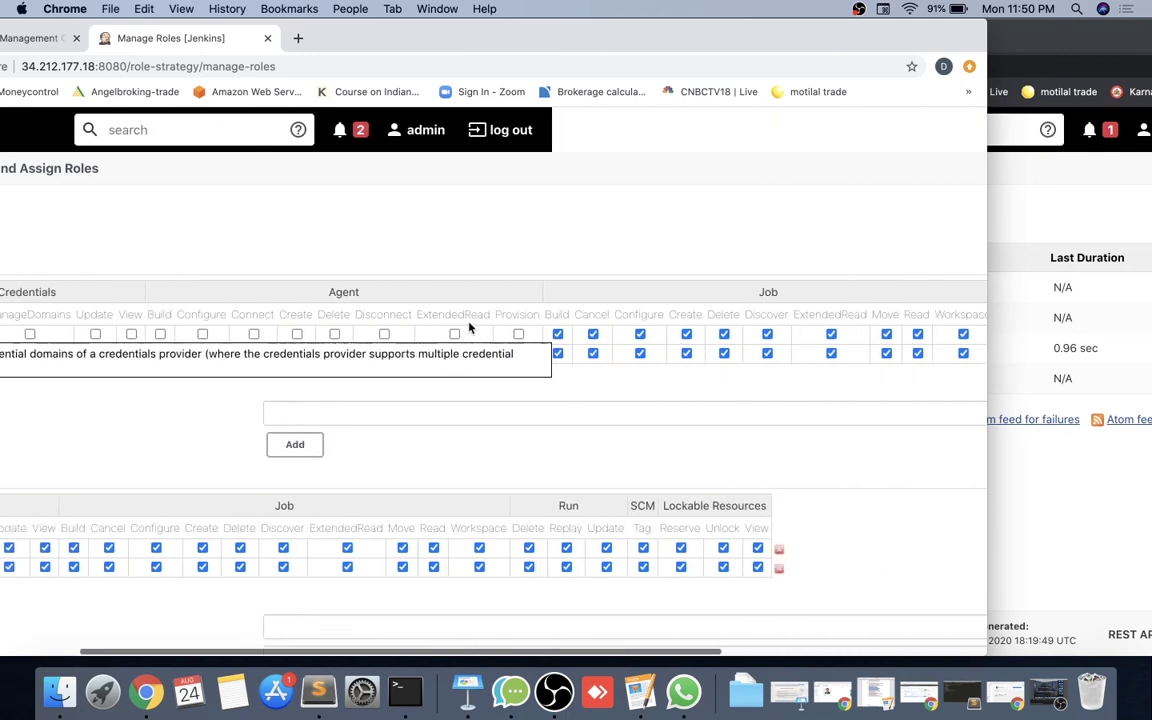
{"action": "scroll", "coordinate": [646, 387], "scroll_direction": "left", "scroll_amount": 10}
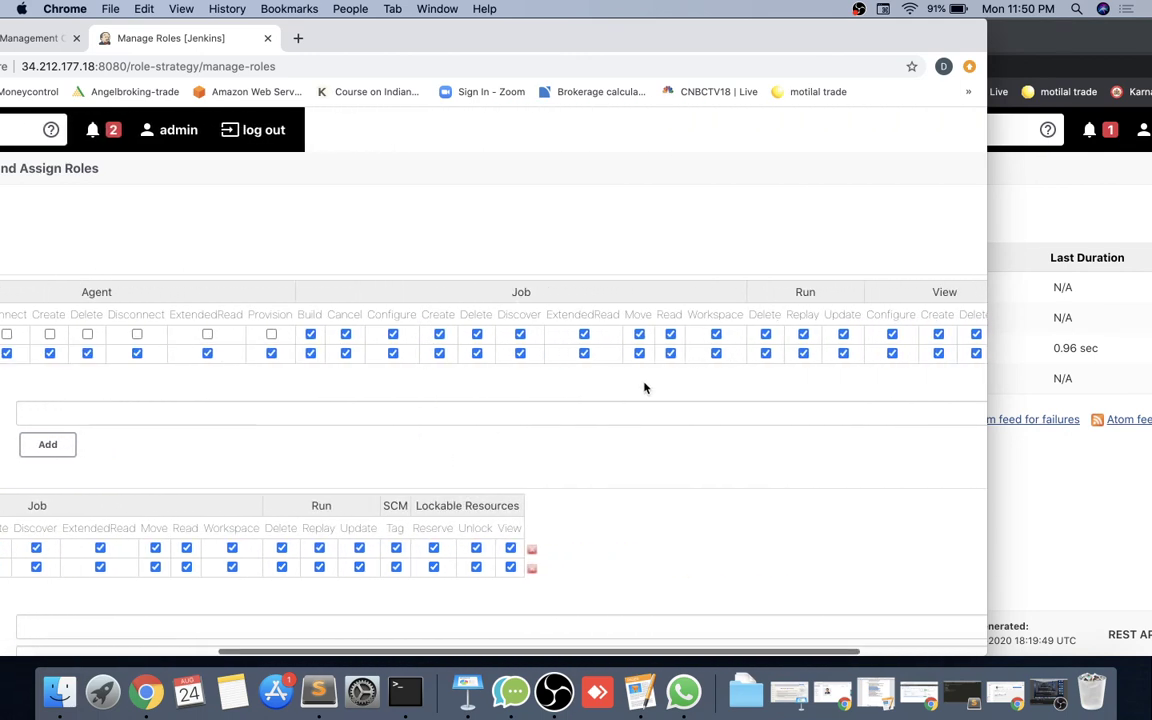
{"action": "scroll", "coordinate": [644, 388], "scroll_direction": "down", "scroll_amount": 10}
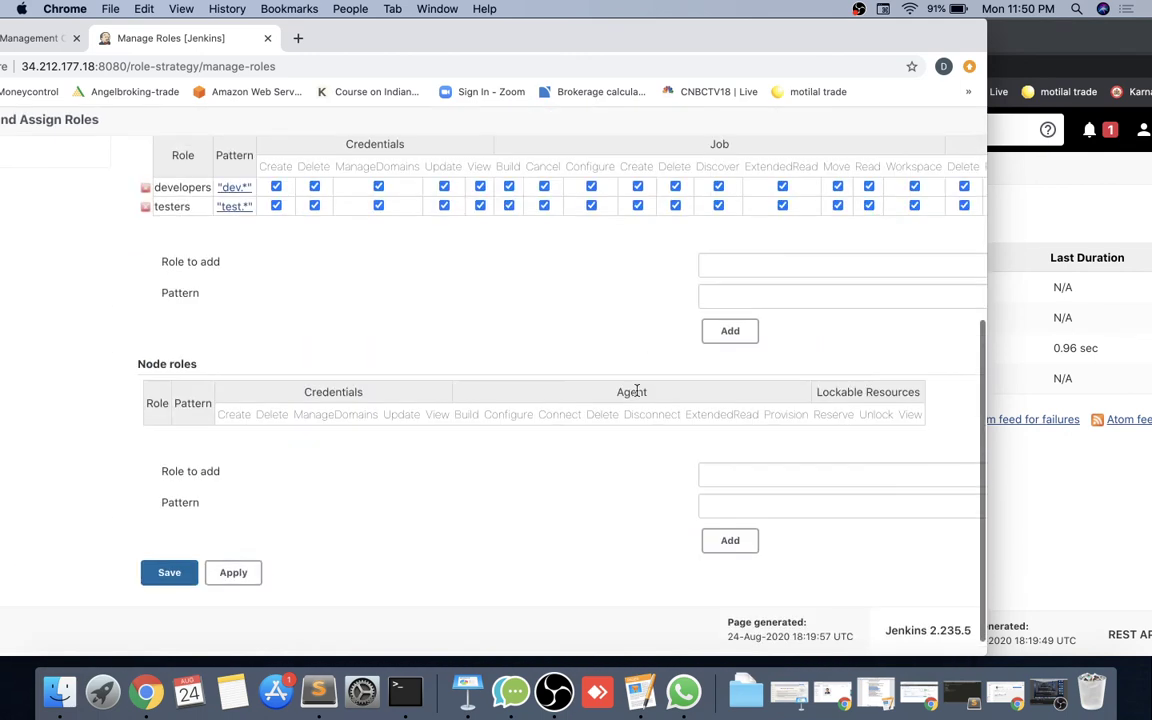
{"action": "left_click", "coordinate": [200, 580]}
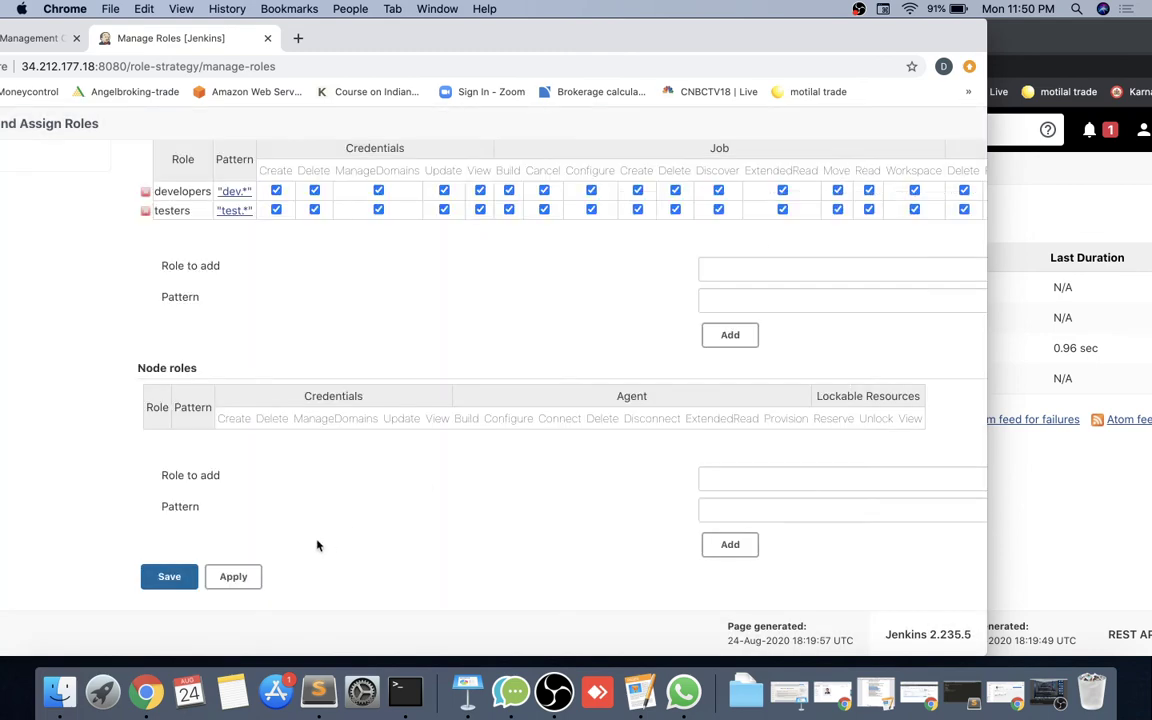
{"action": "left_click", "coordinate": [230, 576]}
{"action": "left_click", "coordinate": [165, 582]}
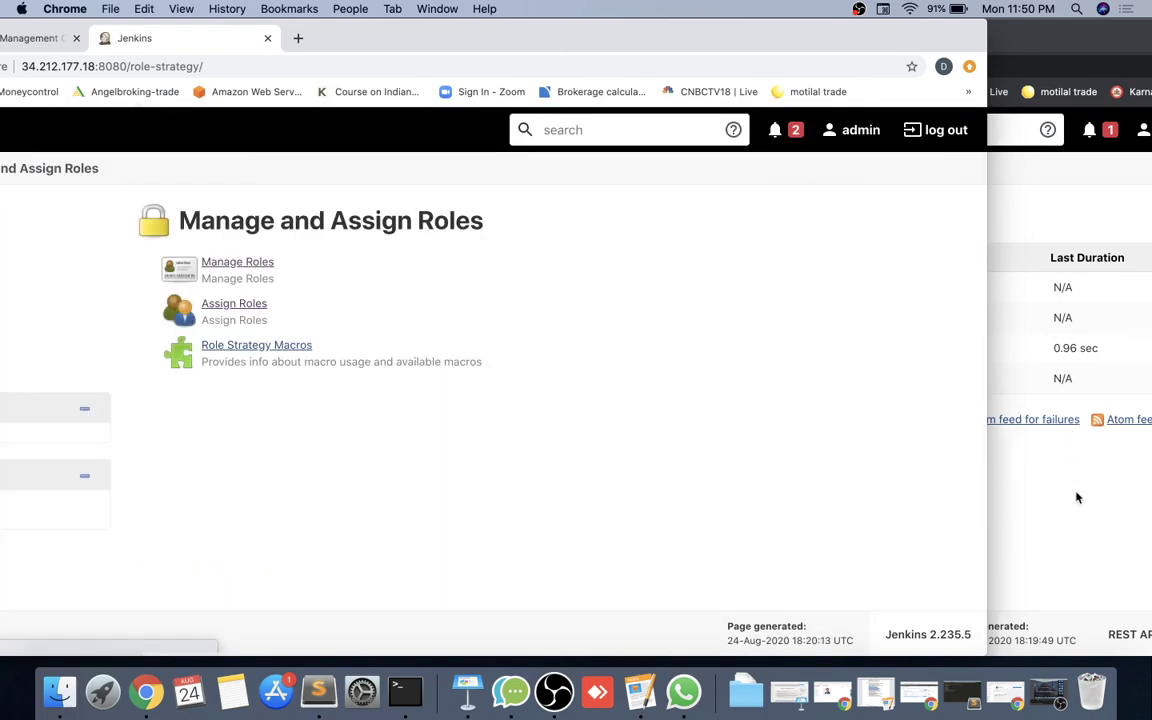
Reload the developer's page to confirm Access Denied, then reopen Manage Roles in the admin window.
{"action": "left_click", "coordinate": [1077, 498]}
{"action": "left_click", "coordinate": [209, 66]}
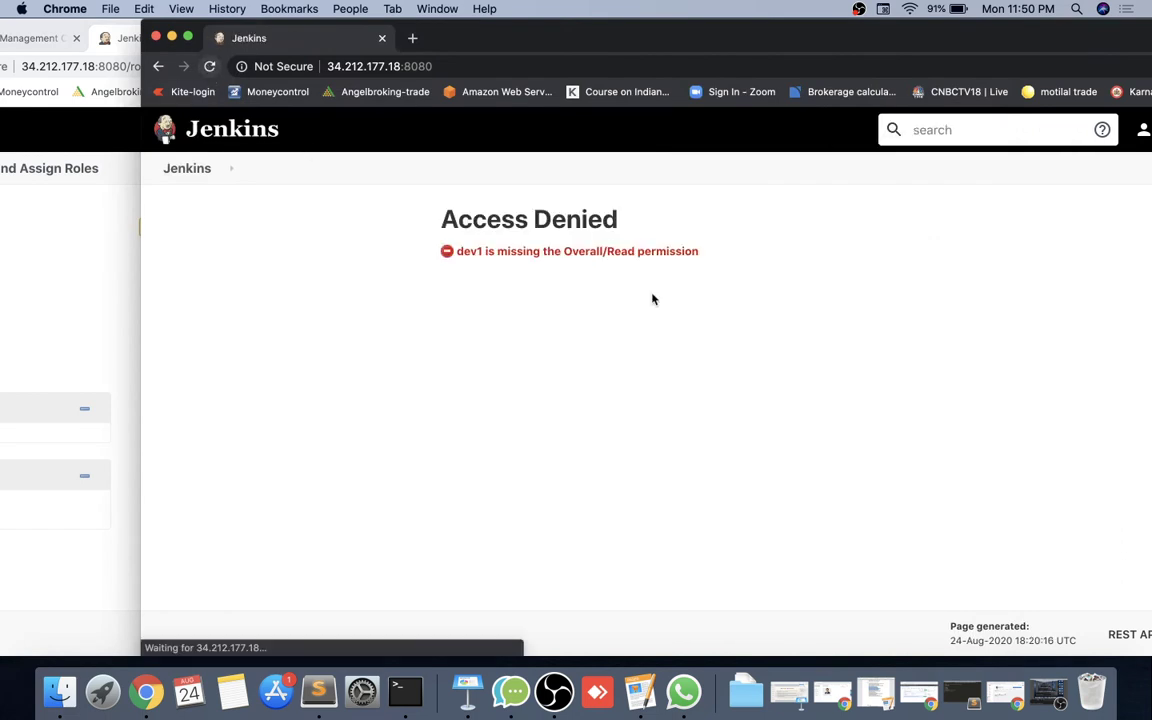
{"action": "left_click", "coordinate": [103, 260]}
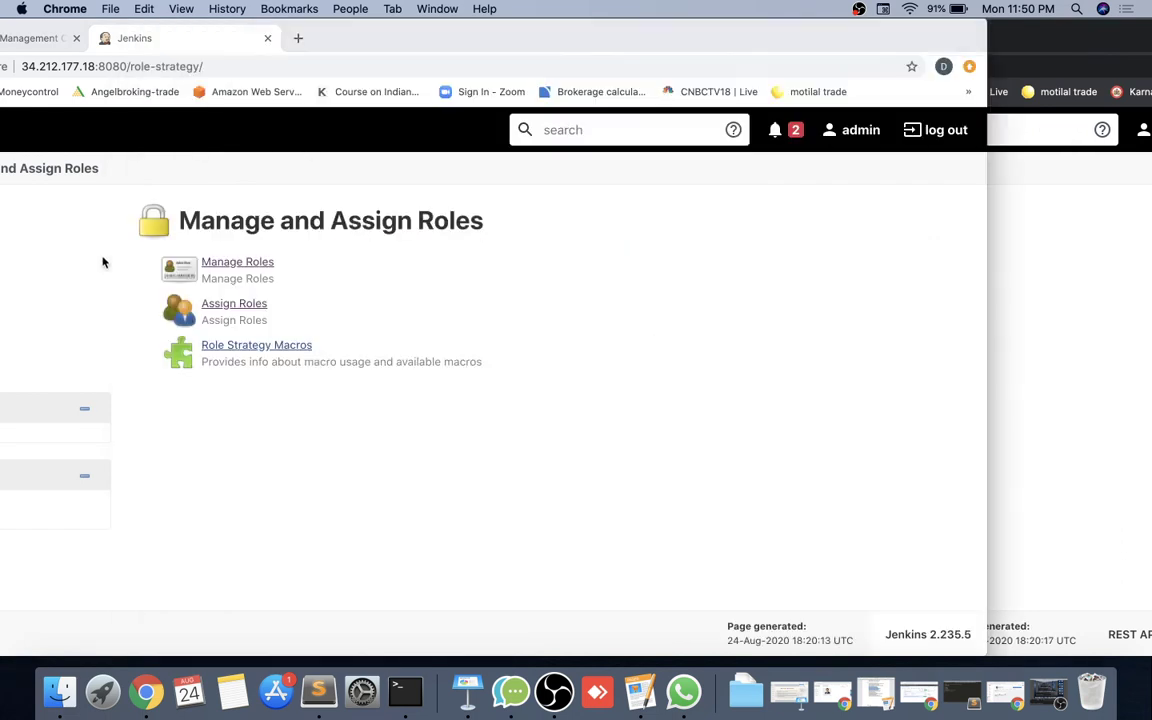
{"action": "left_click", "coordinate": [238, 263]}
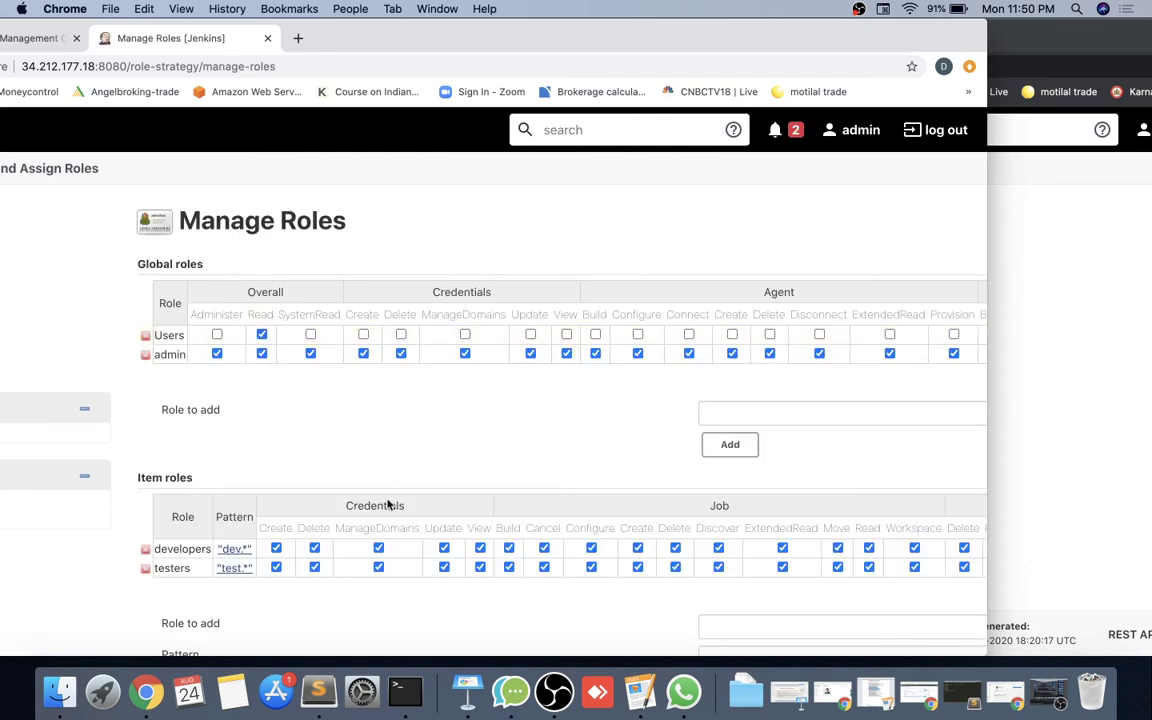
Untick Job Discover, ExtendedRead and Move for the Users global role.
{"action": "scroll", "coordinate": [502, 350], "scroll_direction": "right", "scroll_amount": 10}
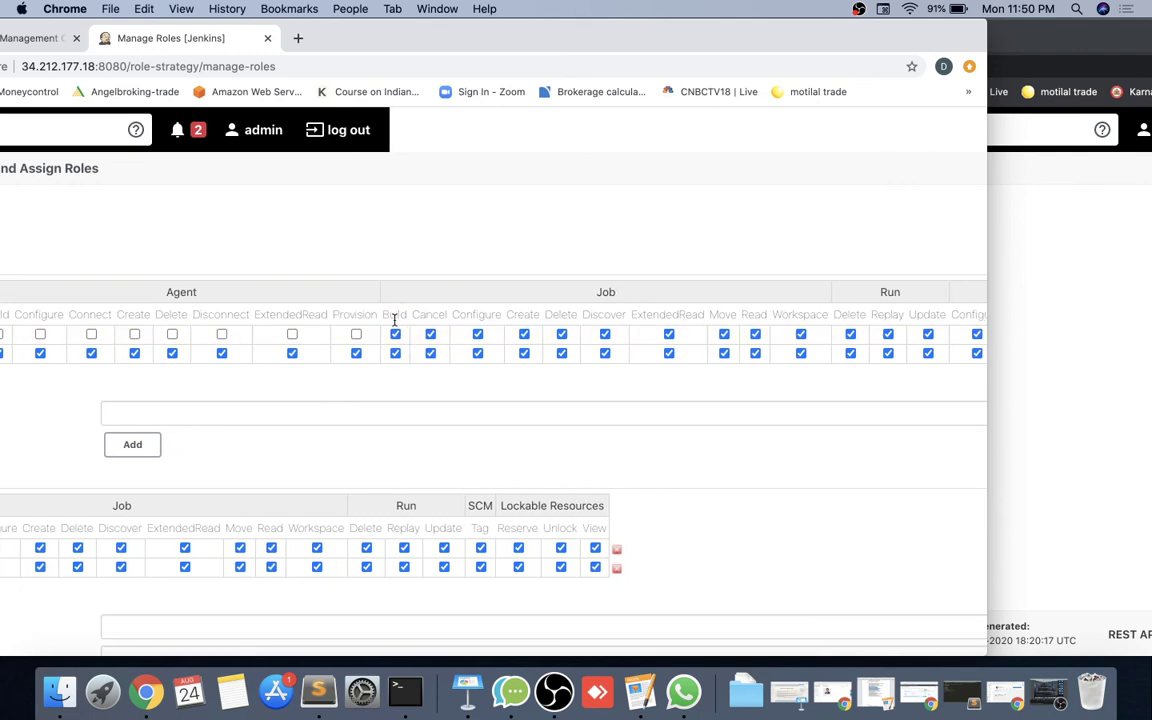
{"action": "left_click", "coordinate": [604, 334]}
{"action": "scroll", "coordinate": [688, 330], "scroll_direction": "right", "scroll_amount": 1}
{"action": "scroll", "coordinate": [688, 330], "scroll_direction": "right", "scroll_amount": 2}
{"action": "left_click", "coordinate": [620, 334]}
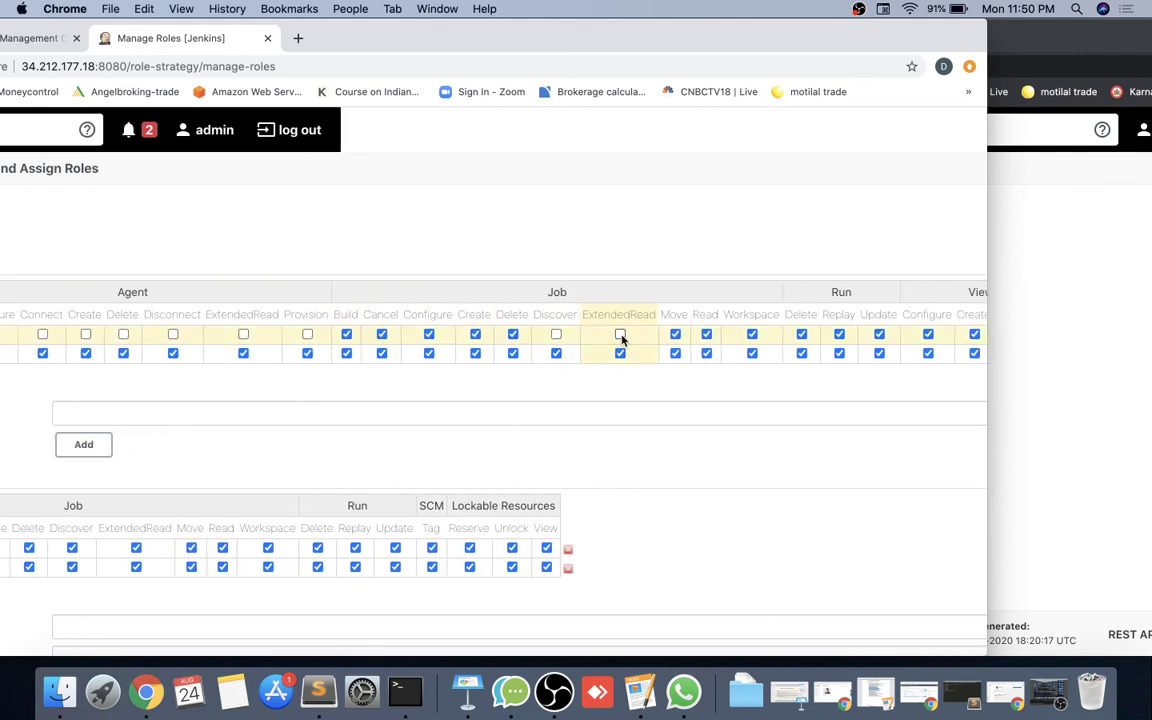
{"action": "left_click", "coordinate": [676, 335]}
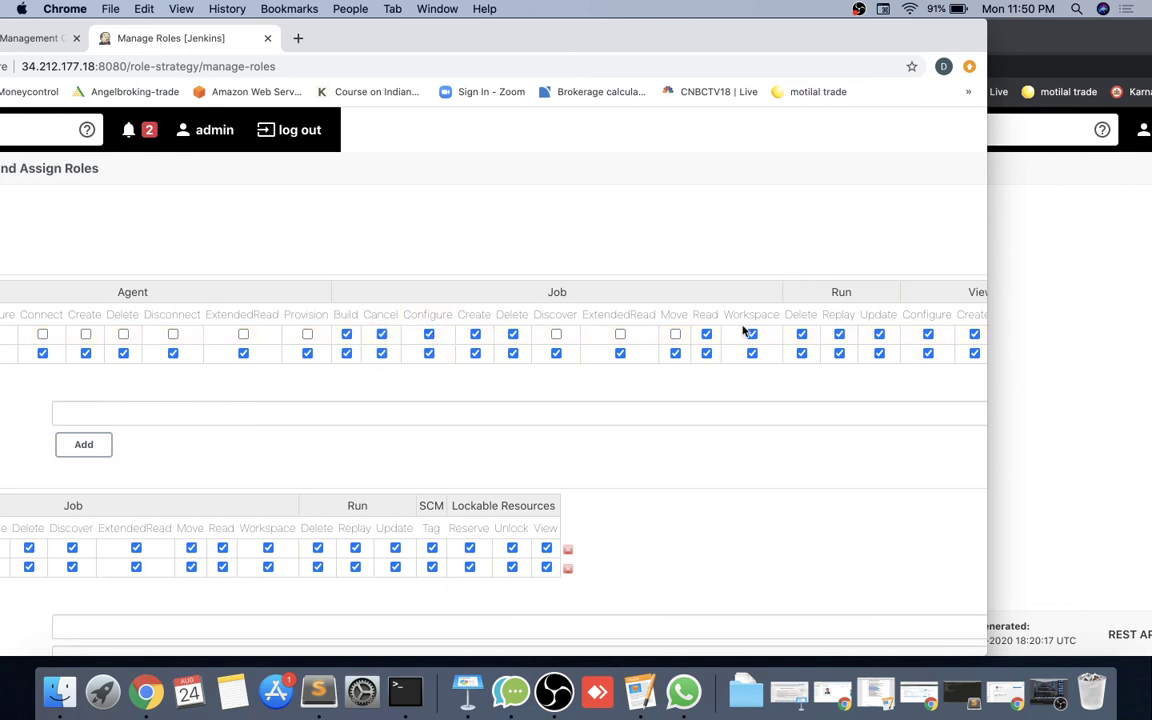
{"action": "scroll", "coordinate": [743, 331], "scroll_direction": "right", "scroll_amount": 3}
Apply the changes, reload dev1's dashboard to confirm the jobs are listed, then return to the admin window.
{"action": "left_click", "coordinate": [1031, 330]}
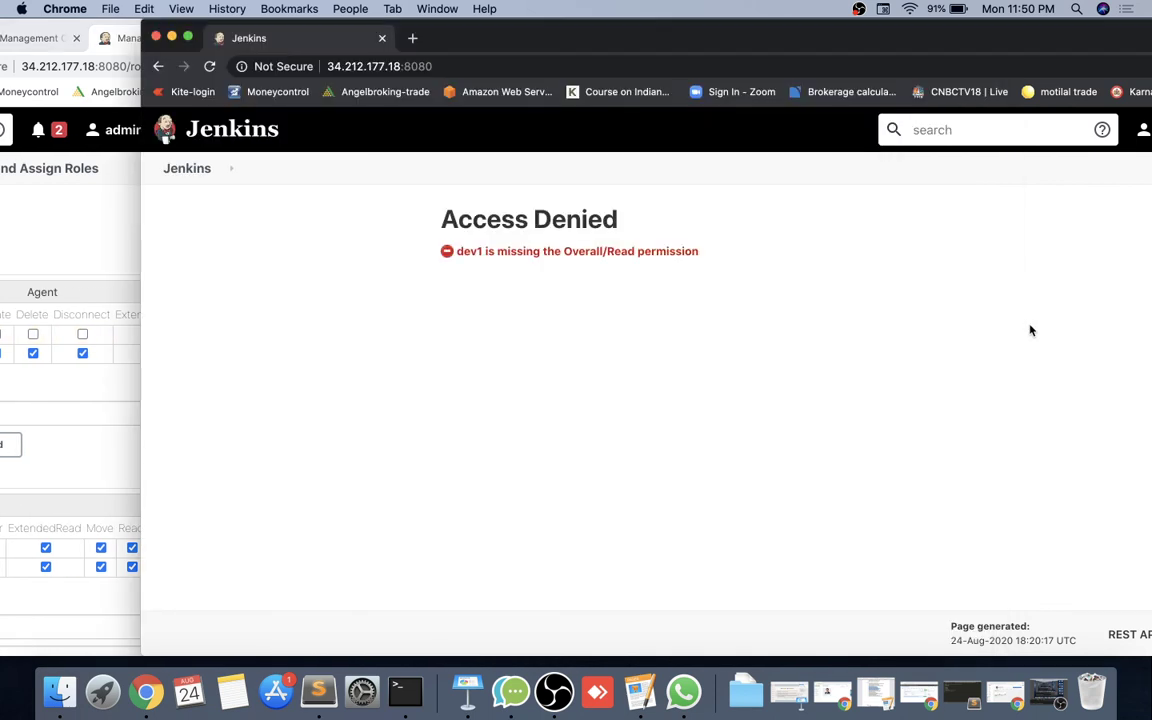
{"action": "left_click", "coordinate": [75, 445]}
{"action": "scroll", "coordinate": [74, 446], "scroll_direction": "left", "scroll_amount": 10}
{"action": "scroll", "coordinate": [74, 446], "scroll_direction": "down", "scroll_amount": 5}
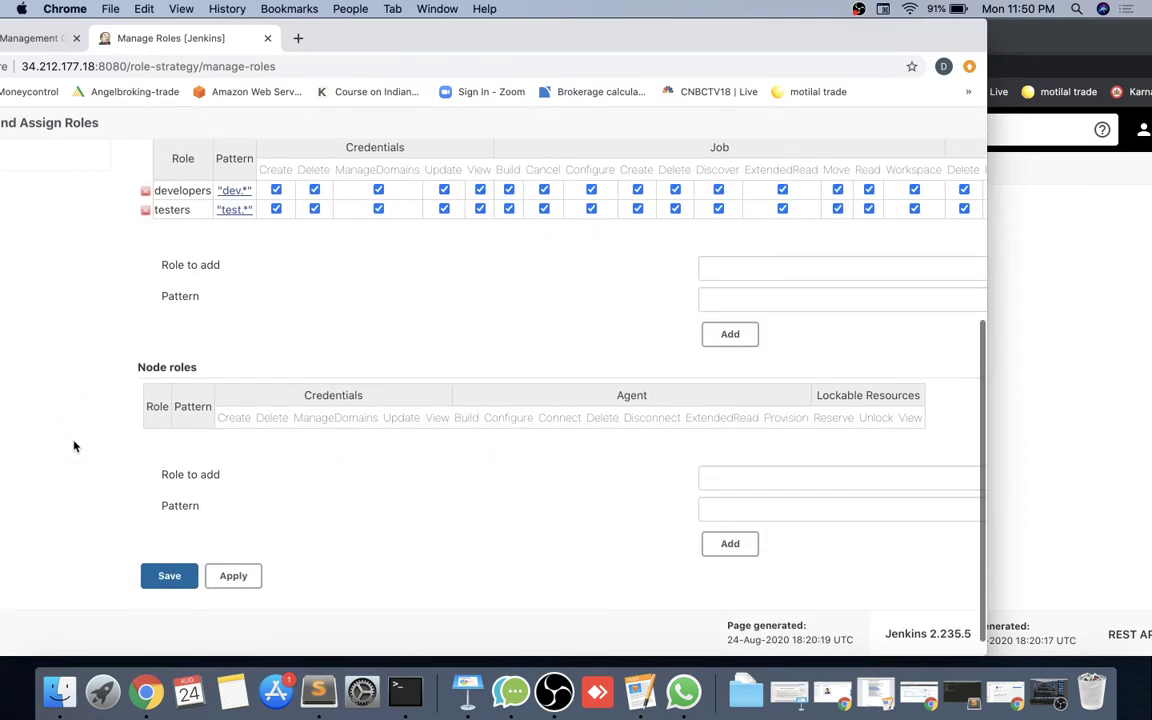
{"action": "left_click", "coordinate": [235, 576]}
{"action": "left_click", "coordinate": [1013, 462]}
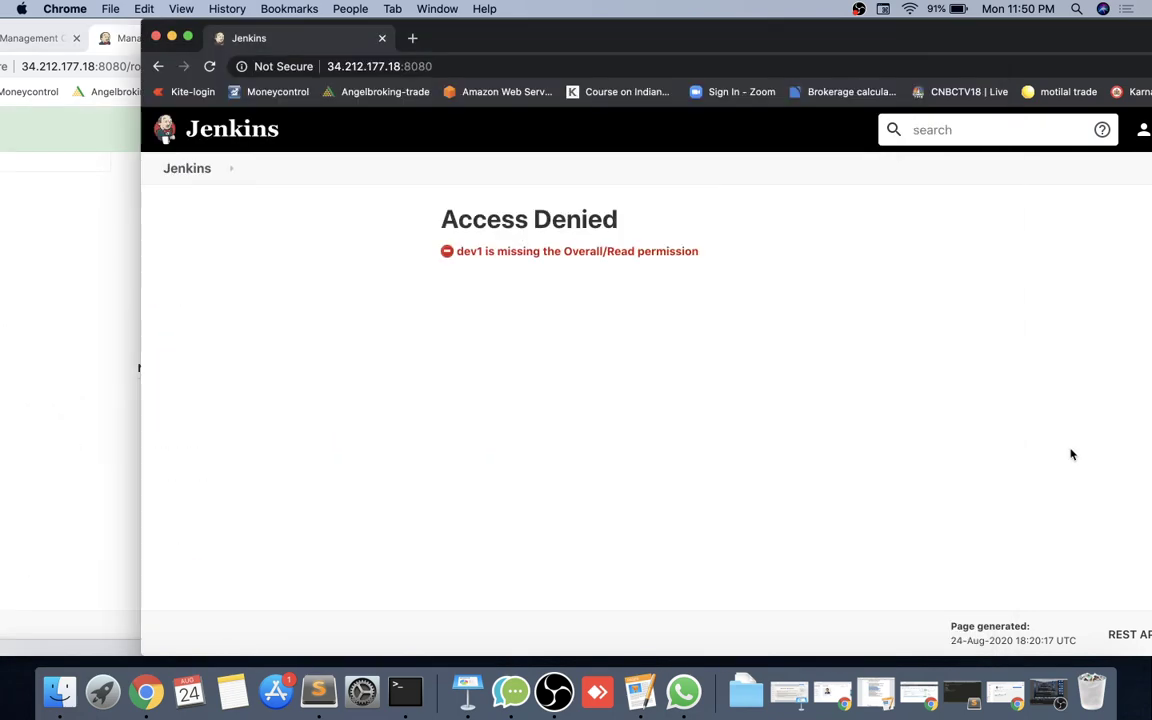
{"action": "left_click", "coordinate": [216, 65]}
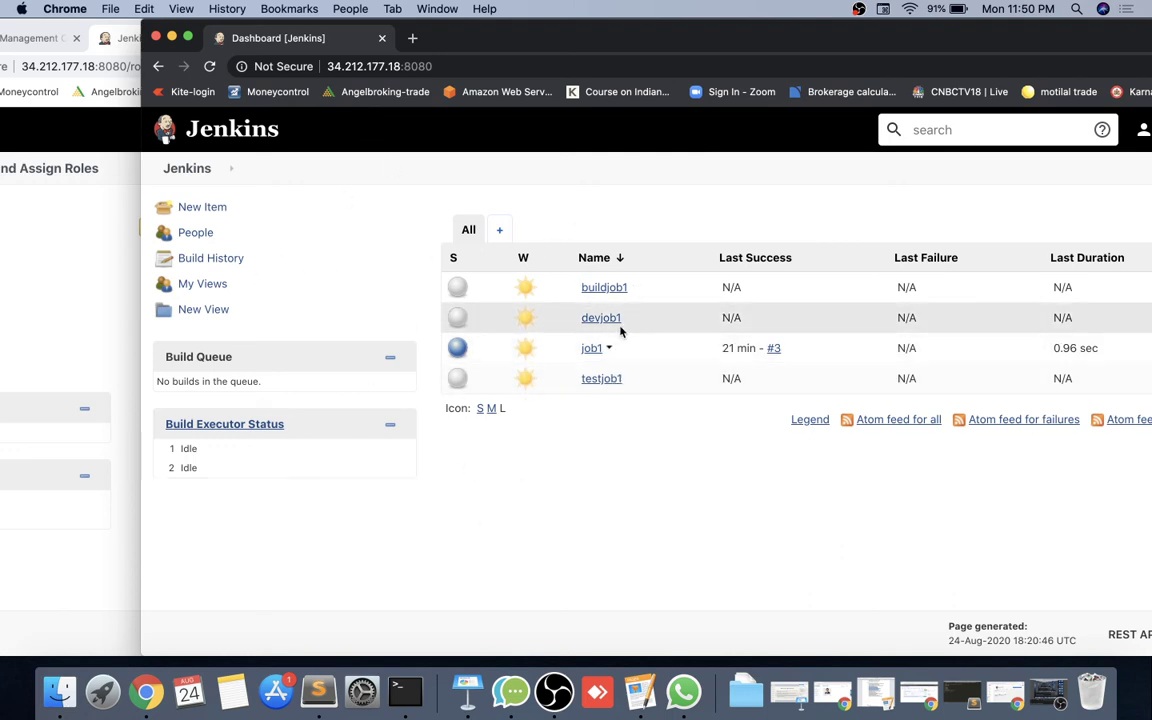
{"action": "left_click", "coordinate": [75, 547]}
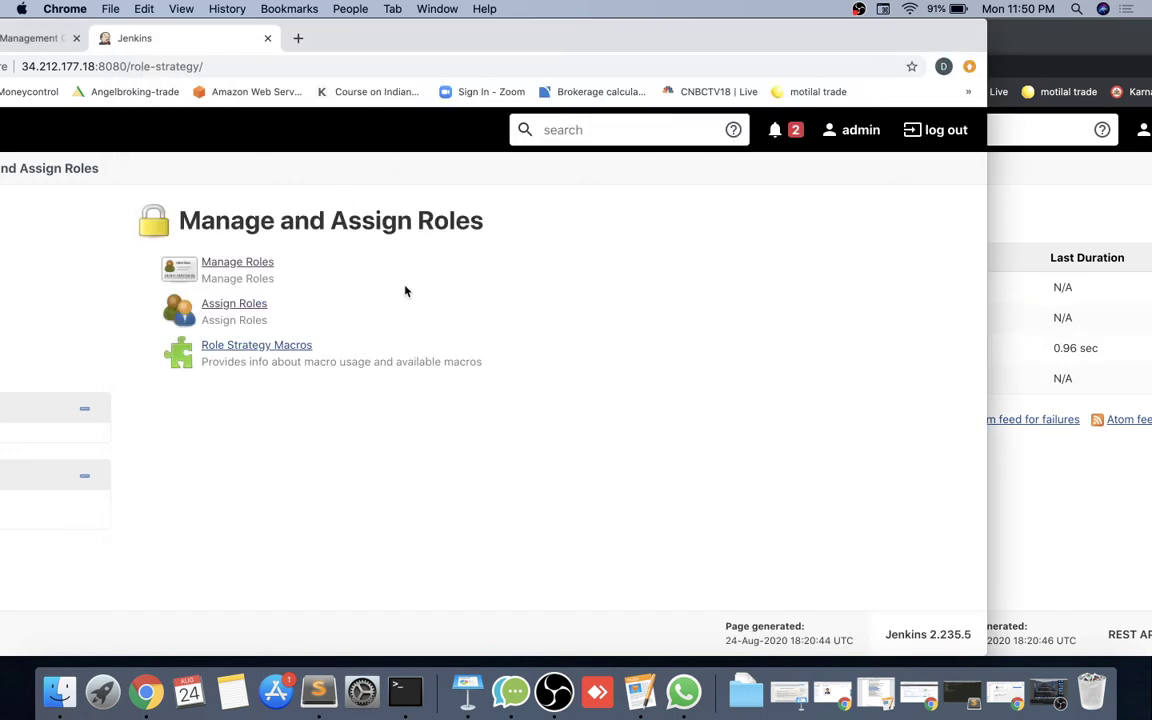
In Manage Roles, uncheck the Build, Cancel, Configure and Delete job permissions for the Users role.
{"action": "left_click", "coordinate": [1051, 522]}
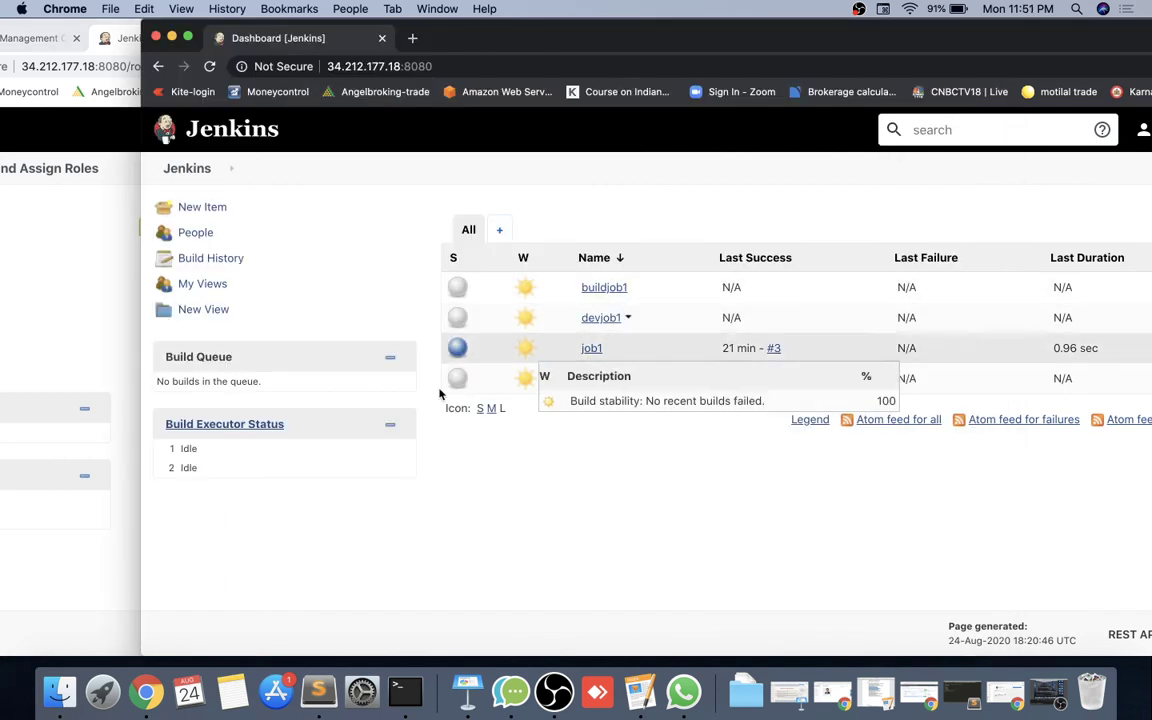
{"action": "left_click", "coordinate": [72, 586]}
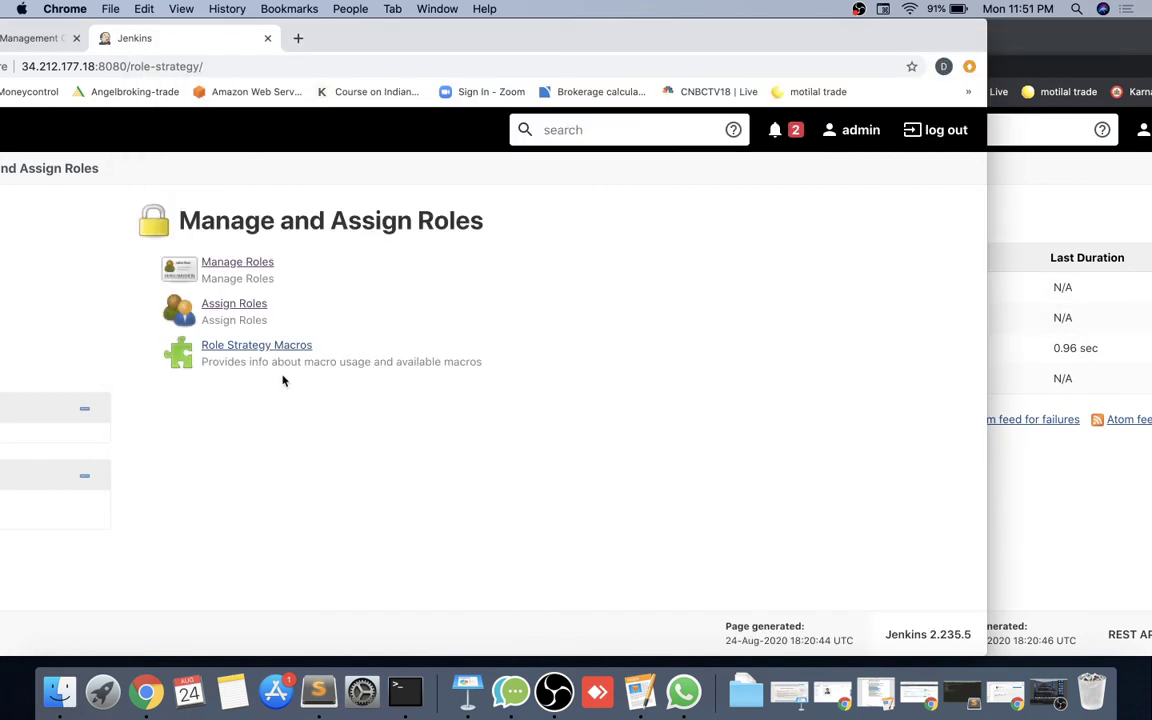
{"action": "left_click", "coordinate": [244, 264]}
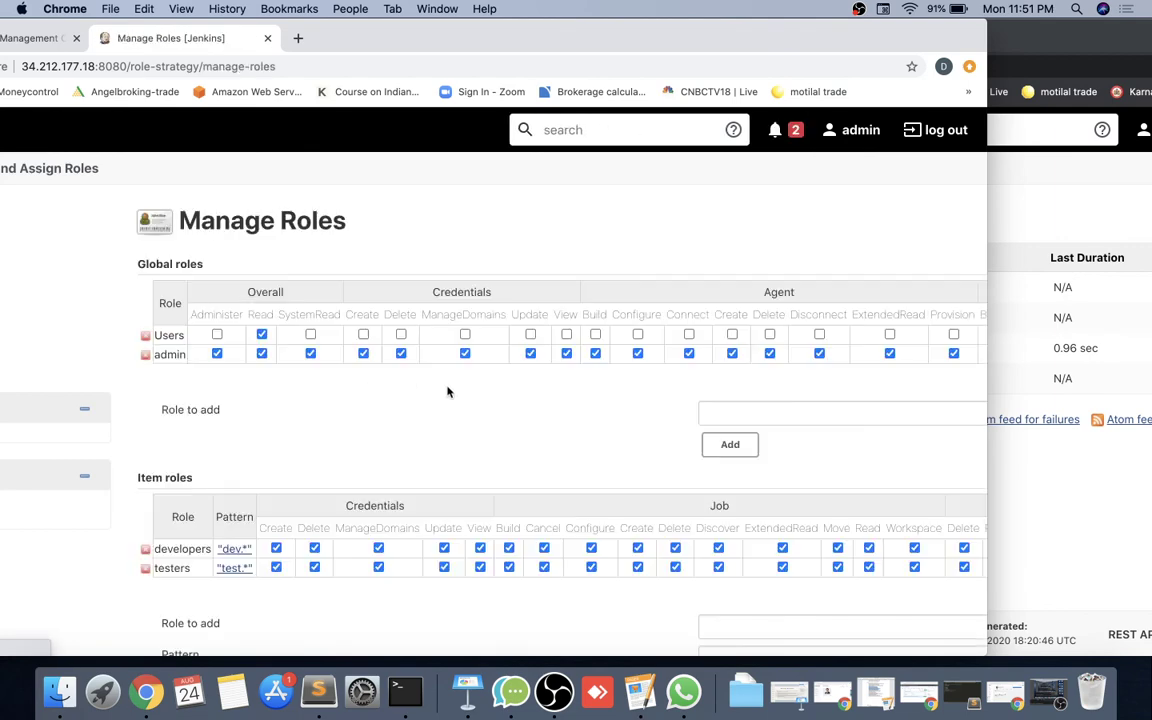
{"action": "scroll", "coordinate": [447, 391], "scroll_direction": "right", "scroll_amount": 5}
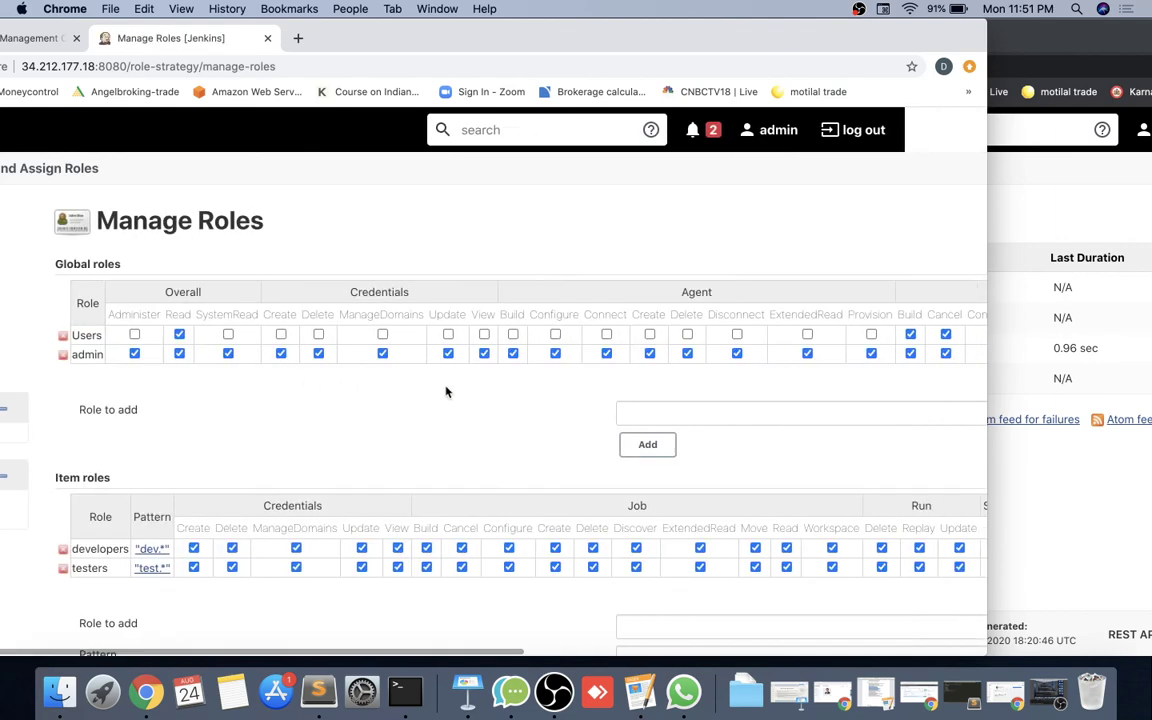
{"action": "scroll", "coordinate": [447, 391], "scroll_direction": "right", "scroll_amount": 15}
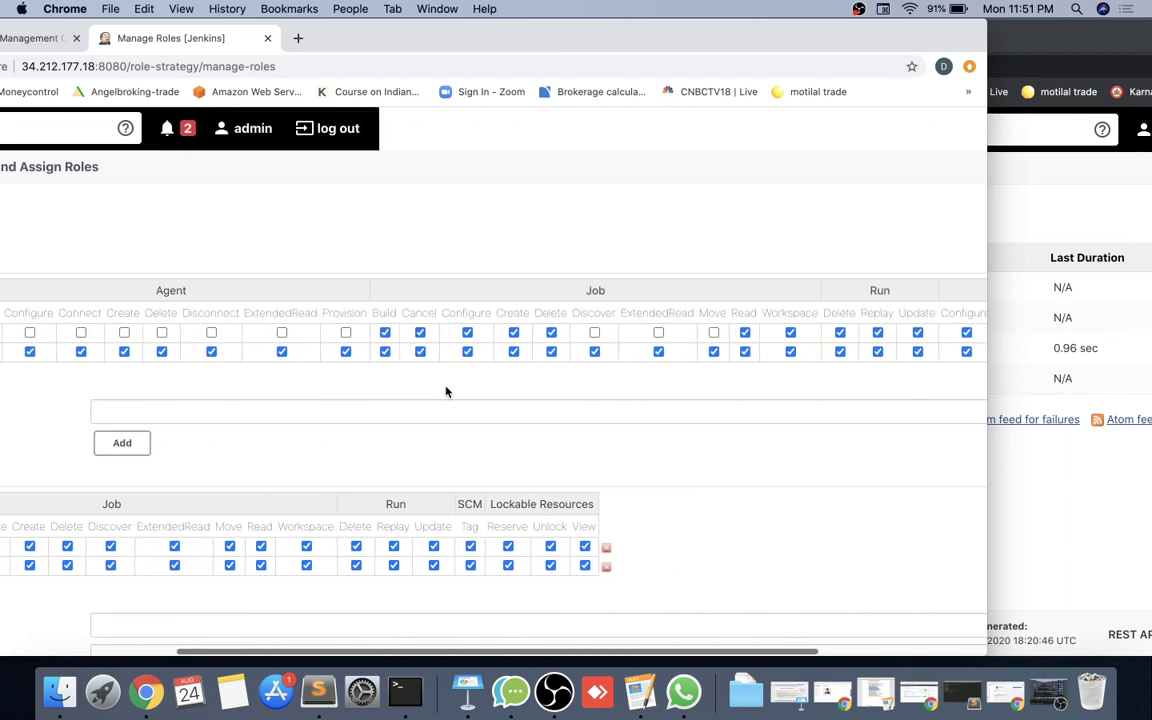
{"action": "left_click", "coordinate": [327, 332]}
{"action": "left_click", "coordinate": [362, 332]}
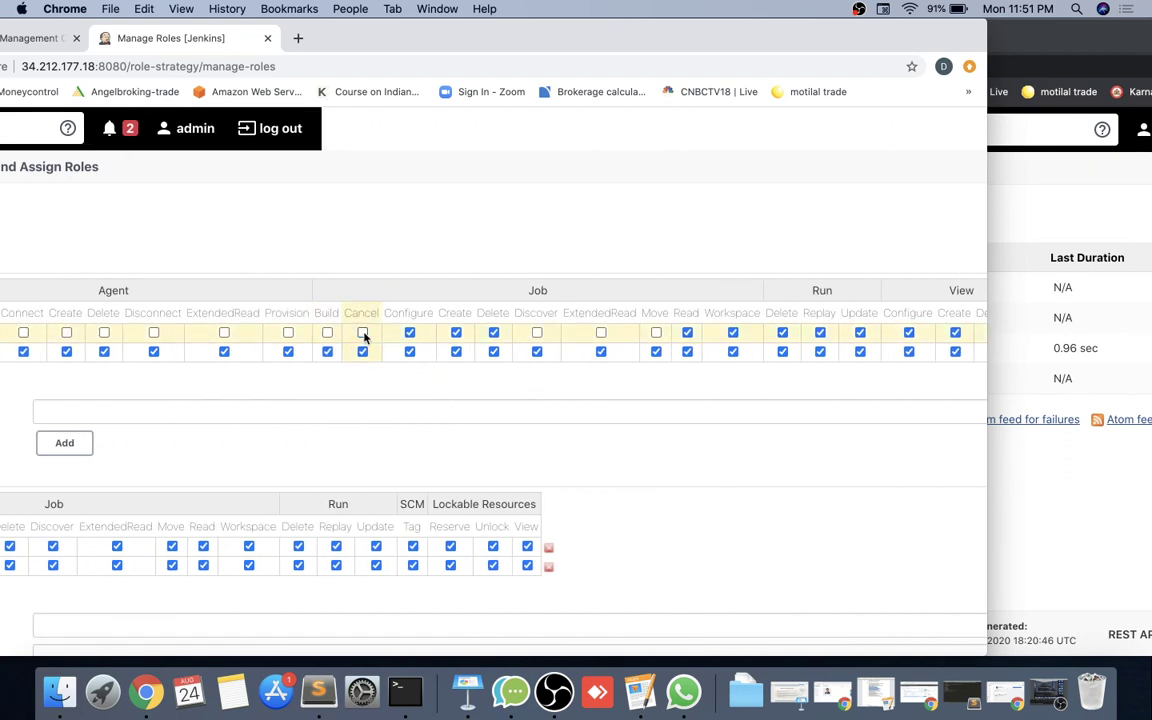
{"action": "left_click", "coordinate": [409, 332]}
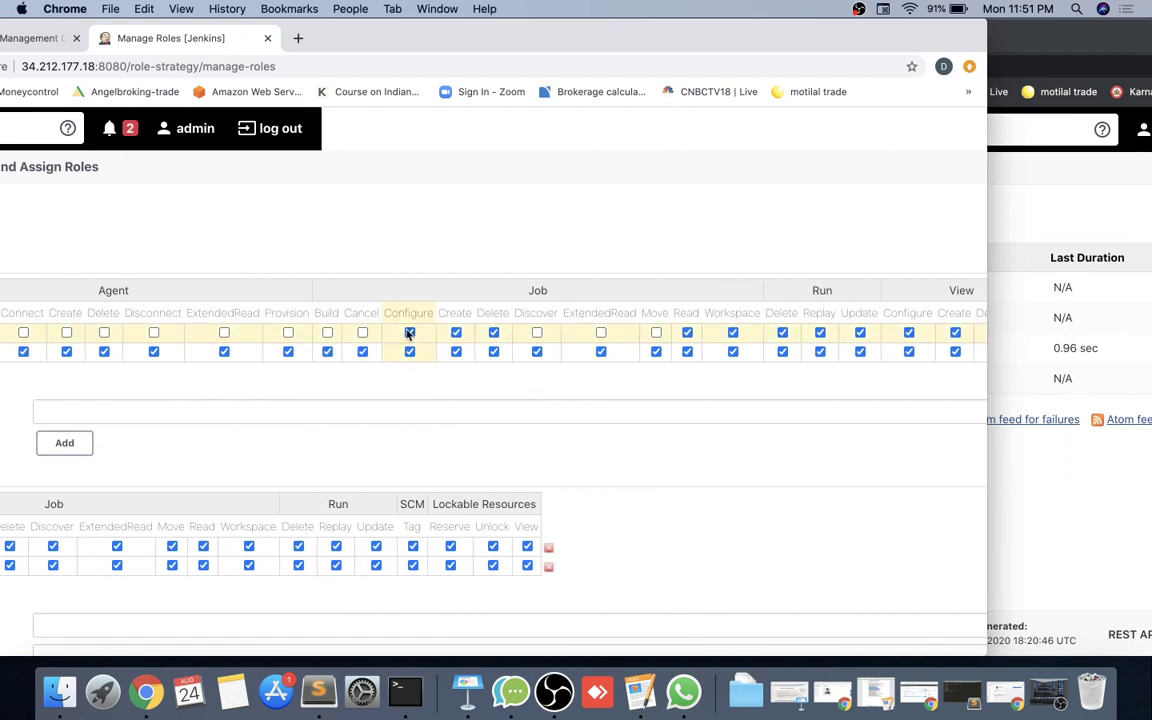
{"action": "left_click", "coordinate": [493, 332]}
Apply the role changes and reload dev1's dashboard, which still lists four jobs.
{"action": "scroll", "coordinate": [680, 338], "scroll_direction": "right", "scroll_amount": 2}
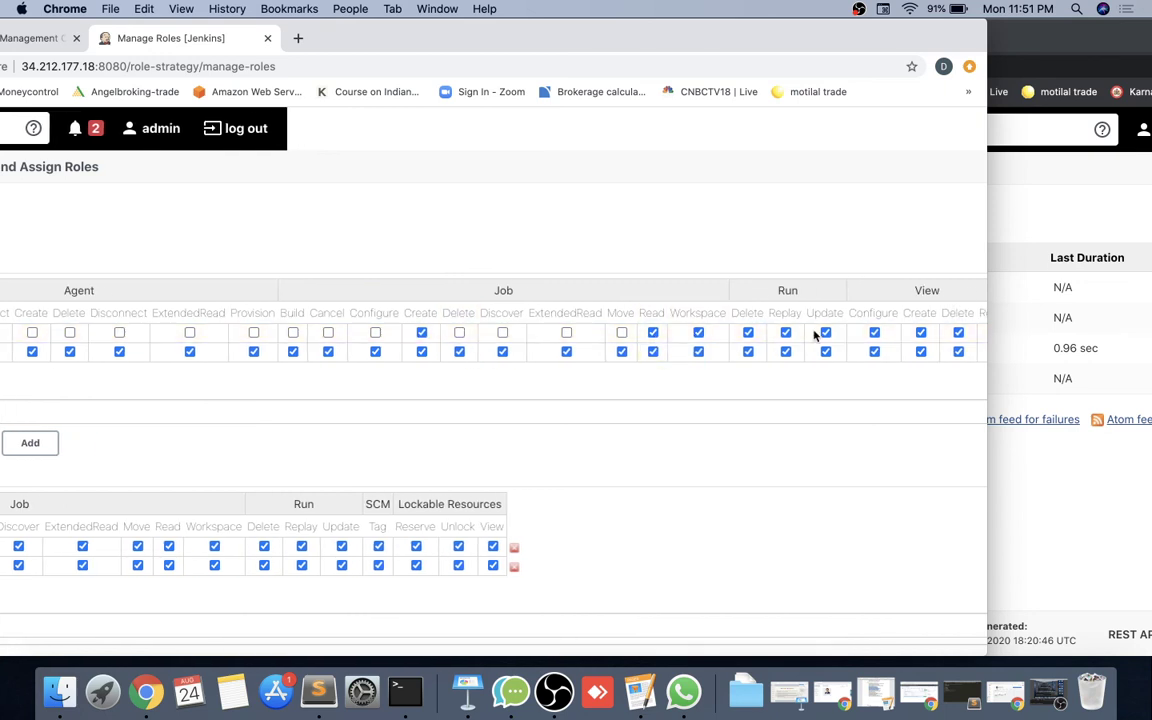
{"action": "scroll", "coordinate": [713, 305], "scroll_direction": "right", "scroll_amount": 5}
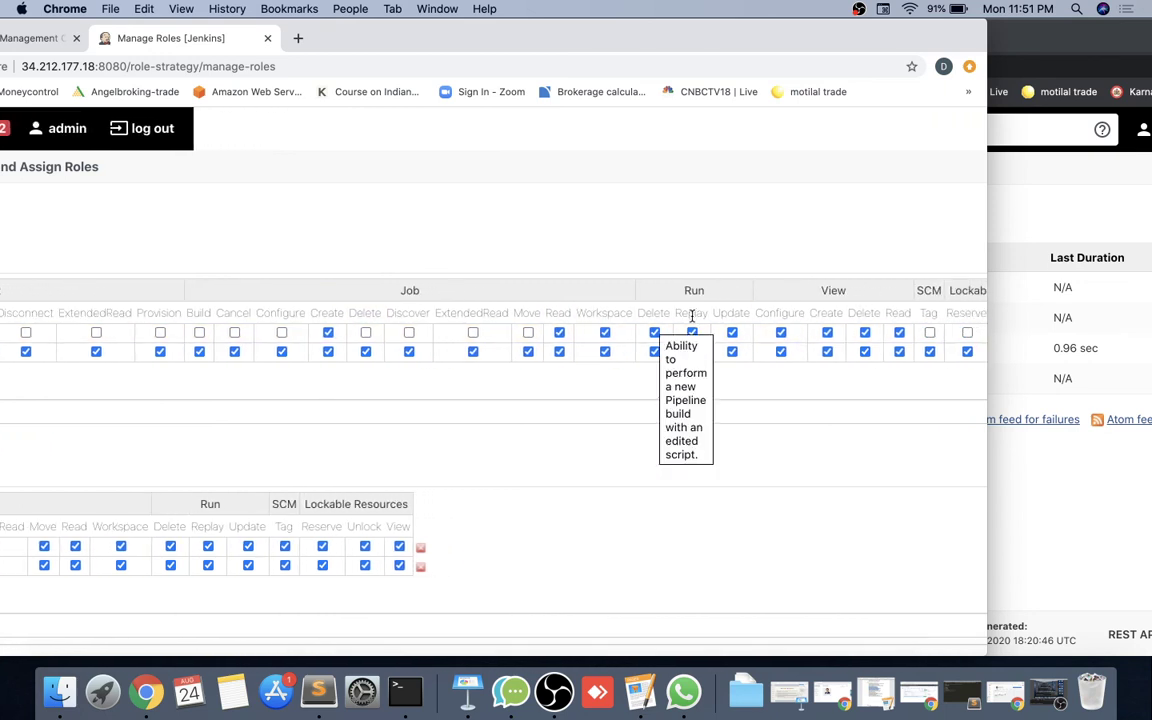
{"action": "scroll", "coordinate": [760, 336], "scroll_direction": "right", "scroll_amount": 2}
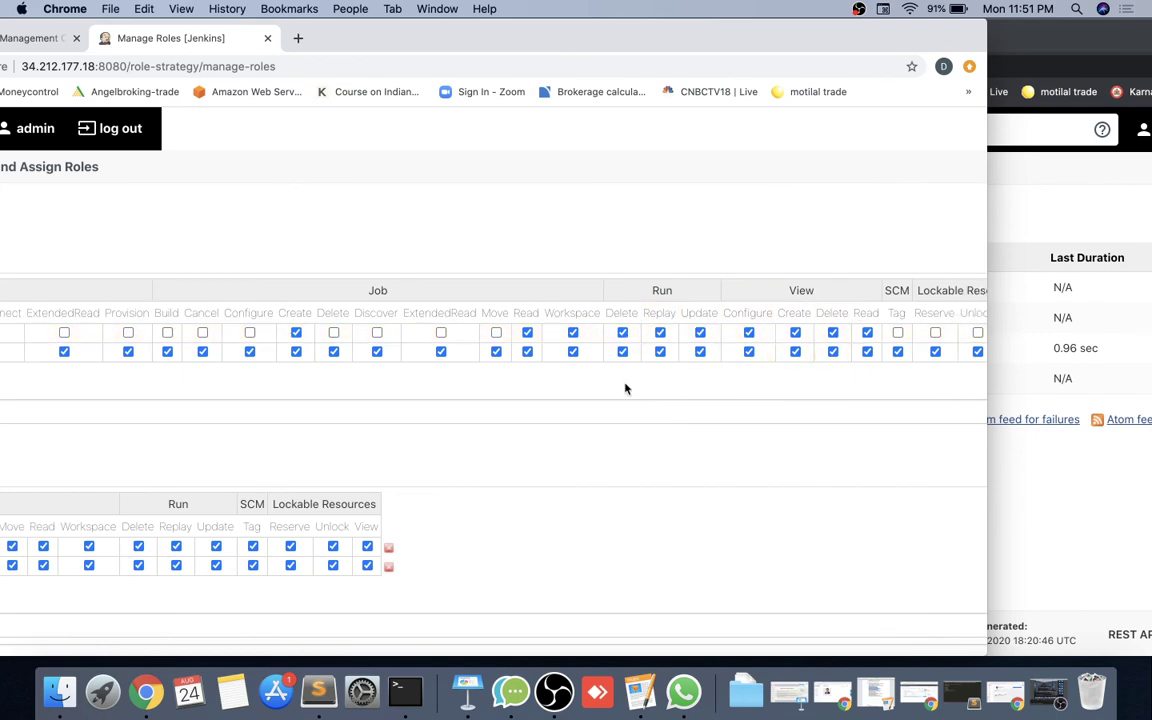
{"action": "scroll", "coordinate": [625, 388], "scroll_direction": "left", "scroll_amount": 5}
{"action": "scroll", "coordinate": [625, 388], "scroll_direction": "down", "scroll_amount": 10}
{"action": "left_click", "coordinate": [230, 578]}
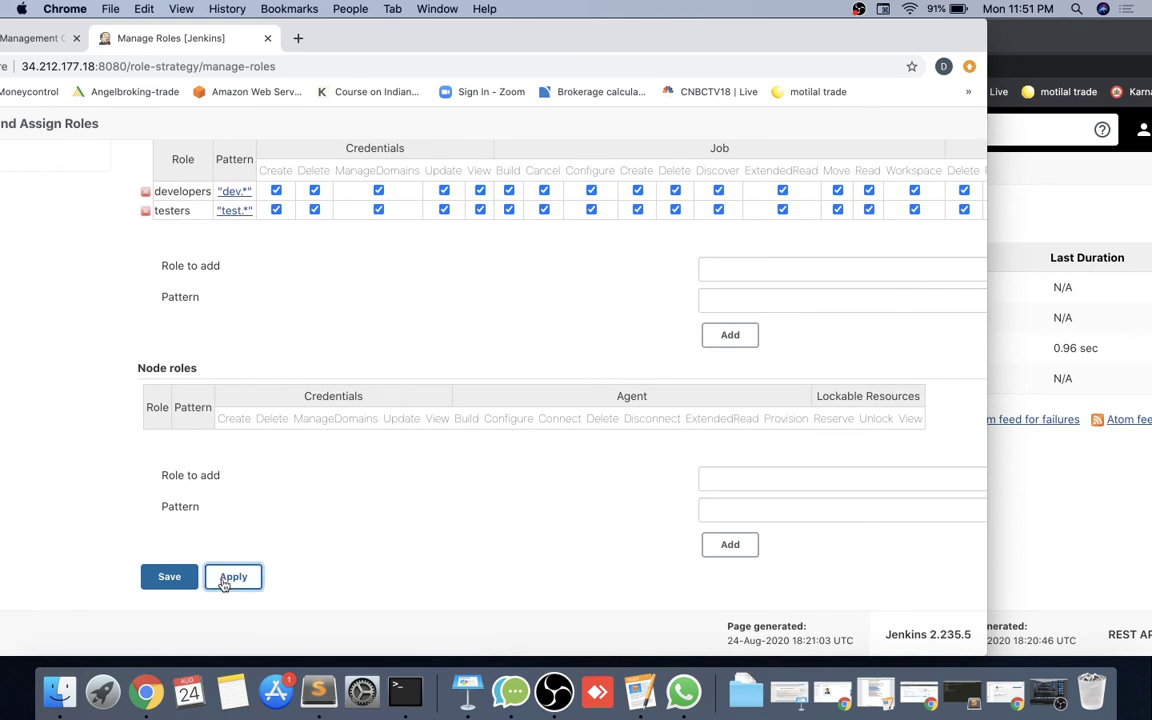
{"action": "left_click", "coordinate": [1088, 593]}
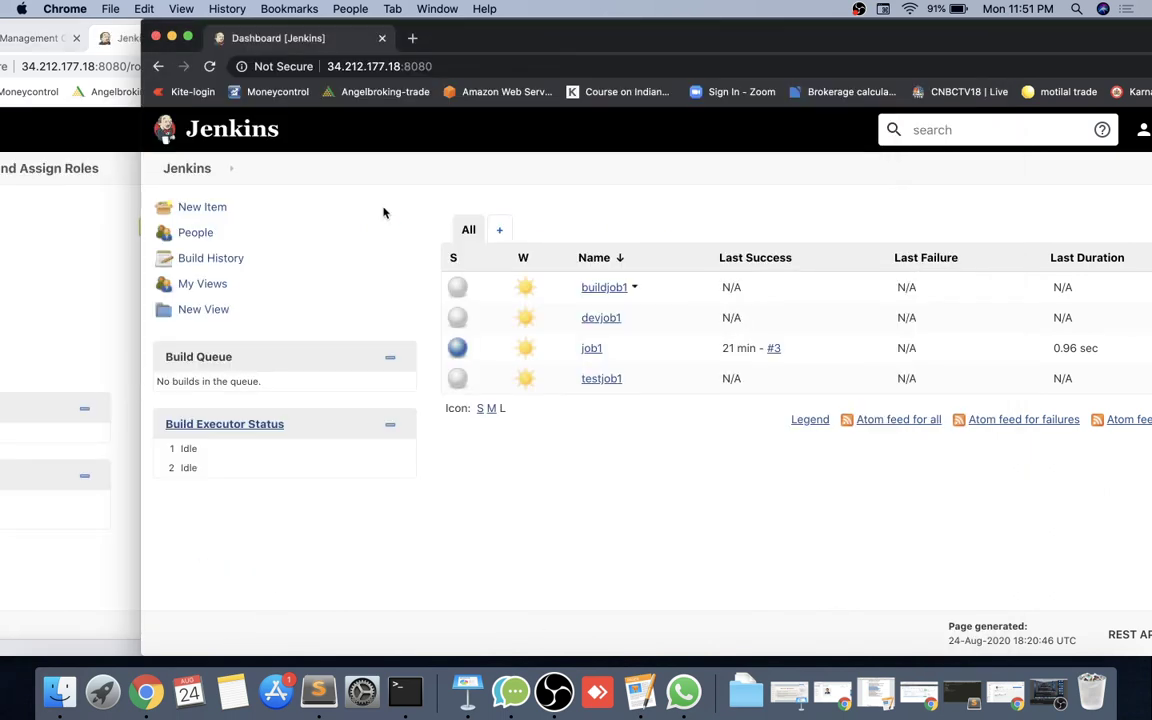
{"action": "left_click", "coordinate": [210, 66]}
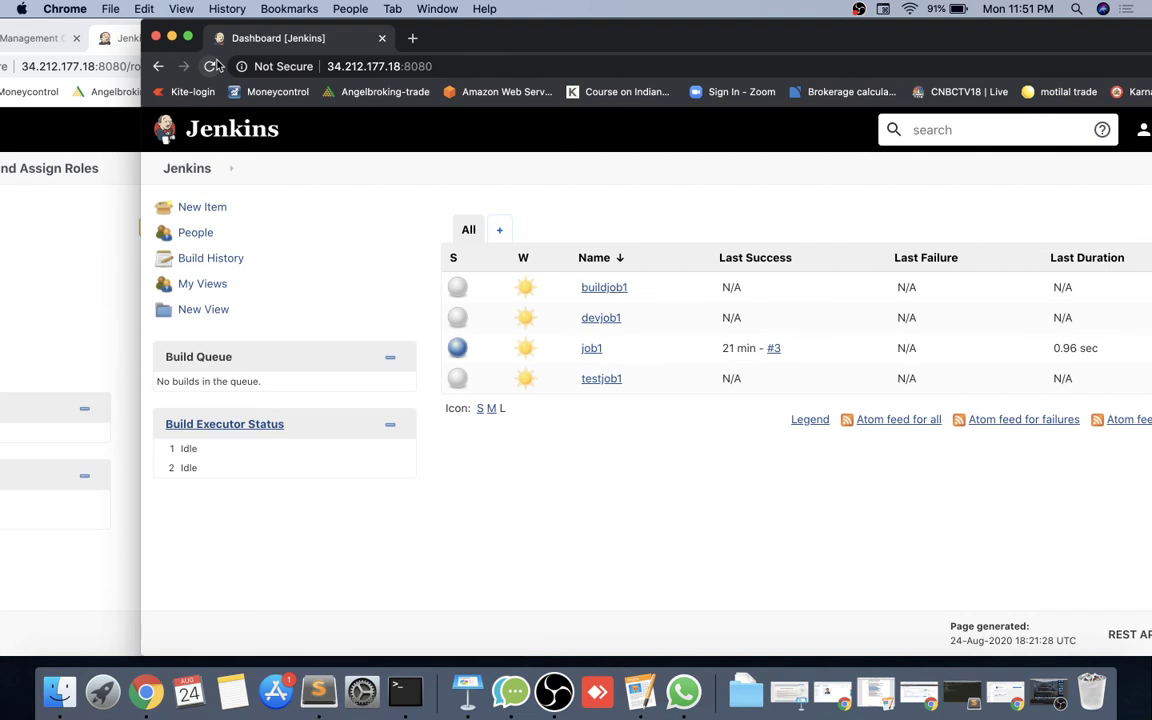
{"action": "left_click", "coordinate": [94, 575]}
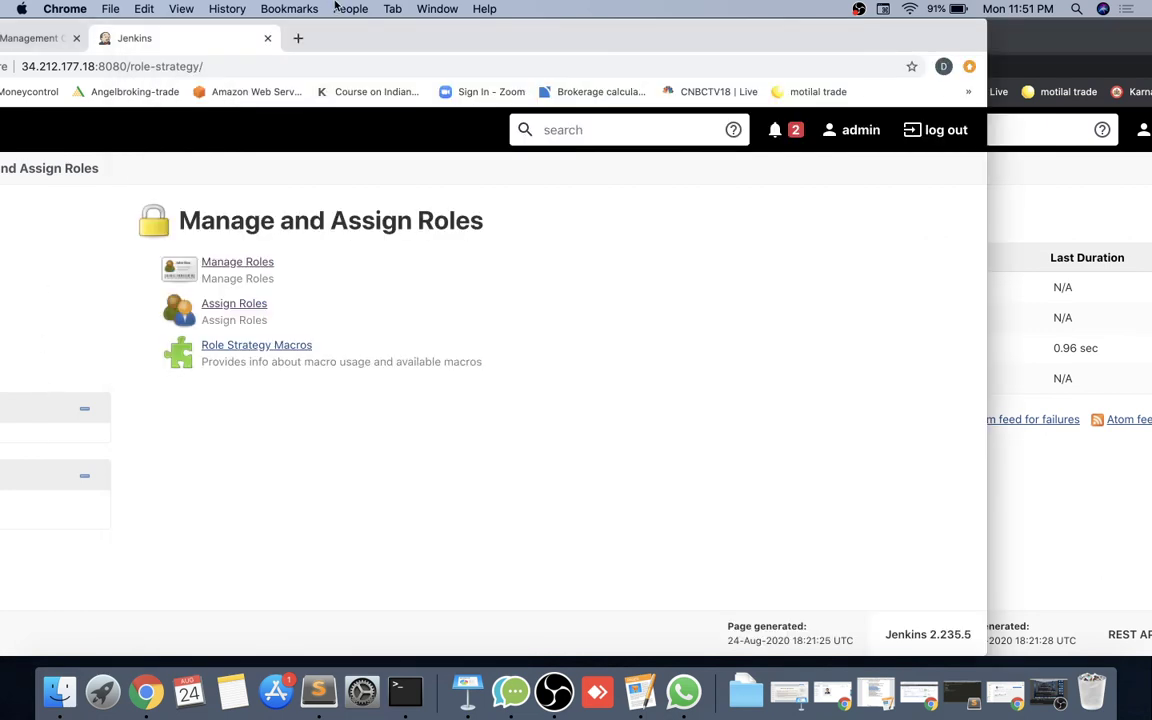
Check in Assign Roles that dev1 has the developers item role and test1 has testers, then return to the overview.
{"action": "left_click_drag", "start_coordinate": [325, 36], "coordinate": [547, 36]}
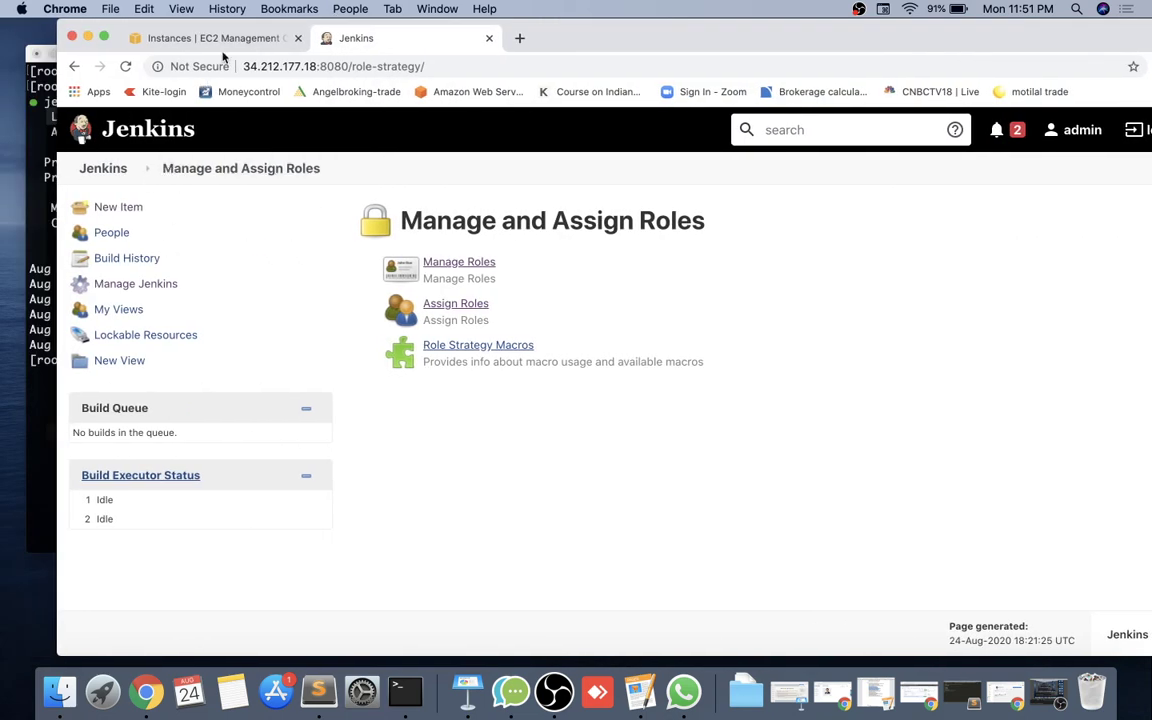
{"action": "left_click", "coordinate": [112, 171]}
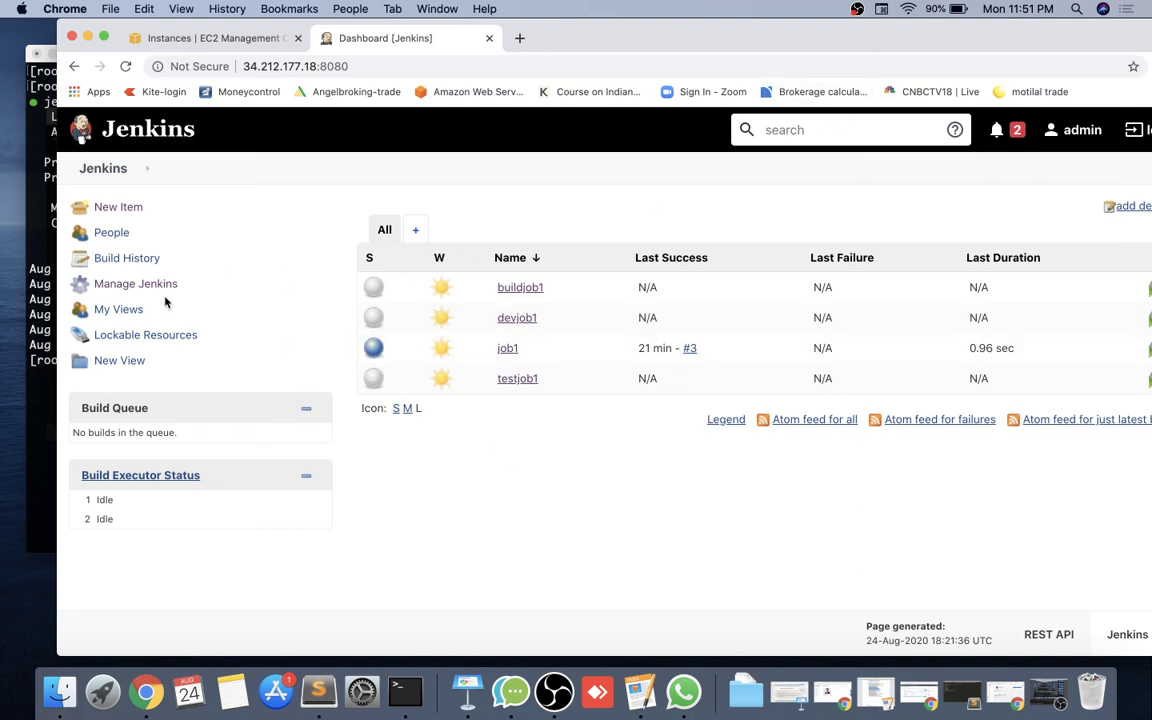
{"action": "left_click", "coordinate": [135, 283]}
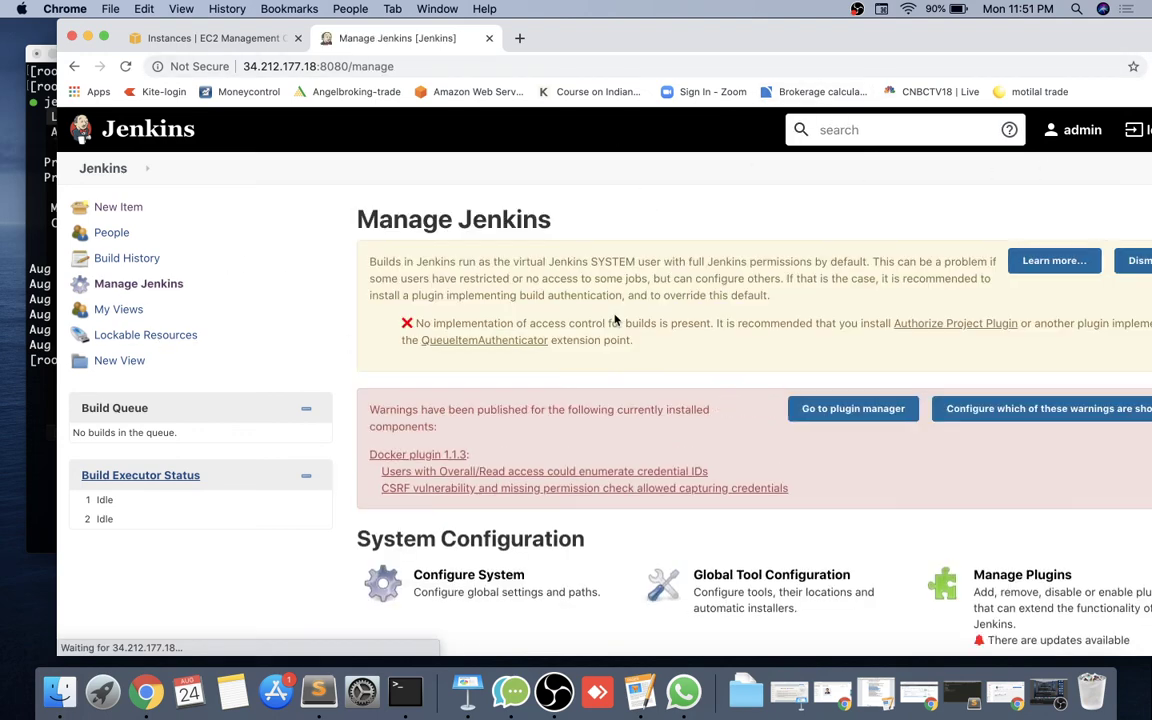
{"action": "scroll", "coordinate": [615, 320], "scroll_direction": "down", "scroll_amount": 5}
{"action": "scroll", "coordinate": [615, 320], "scroll_direction": "down", "scroll_amount": 5}
{"action": "left_click", "coordinate": [488, 581]}
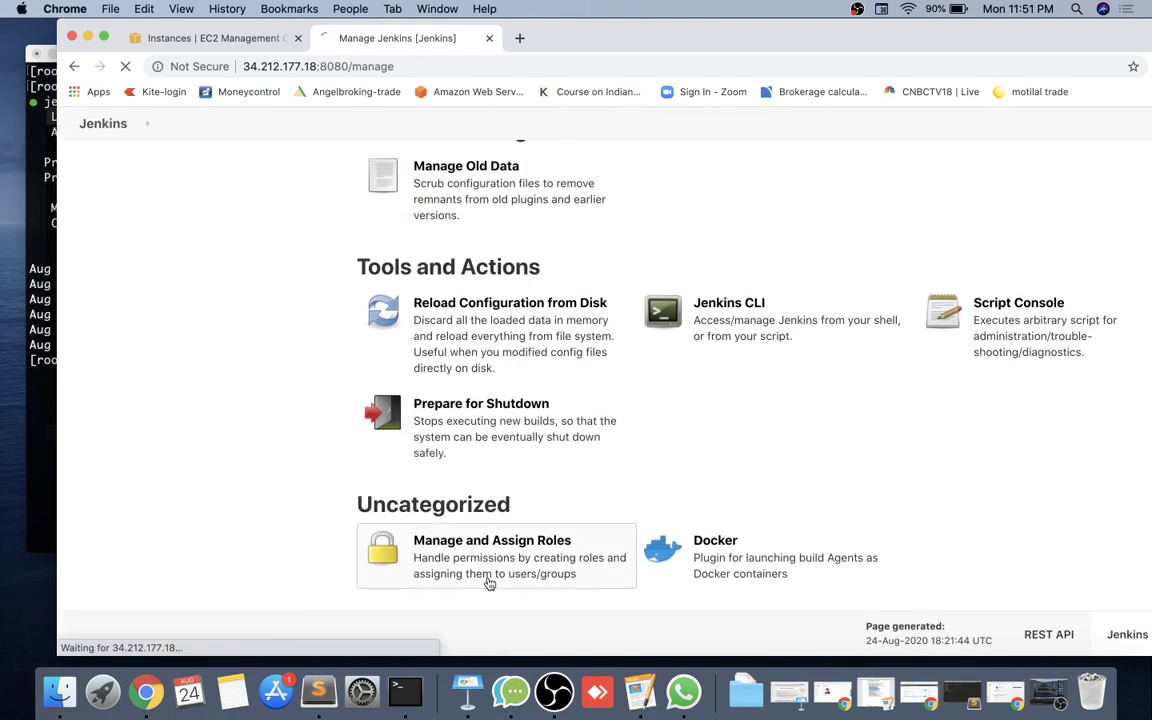
{"action": "left_click", "coordinate": [458, 306]}
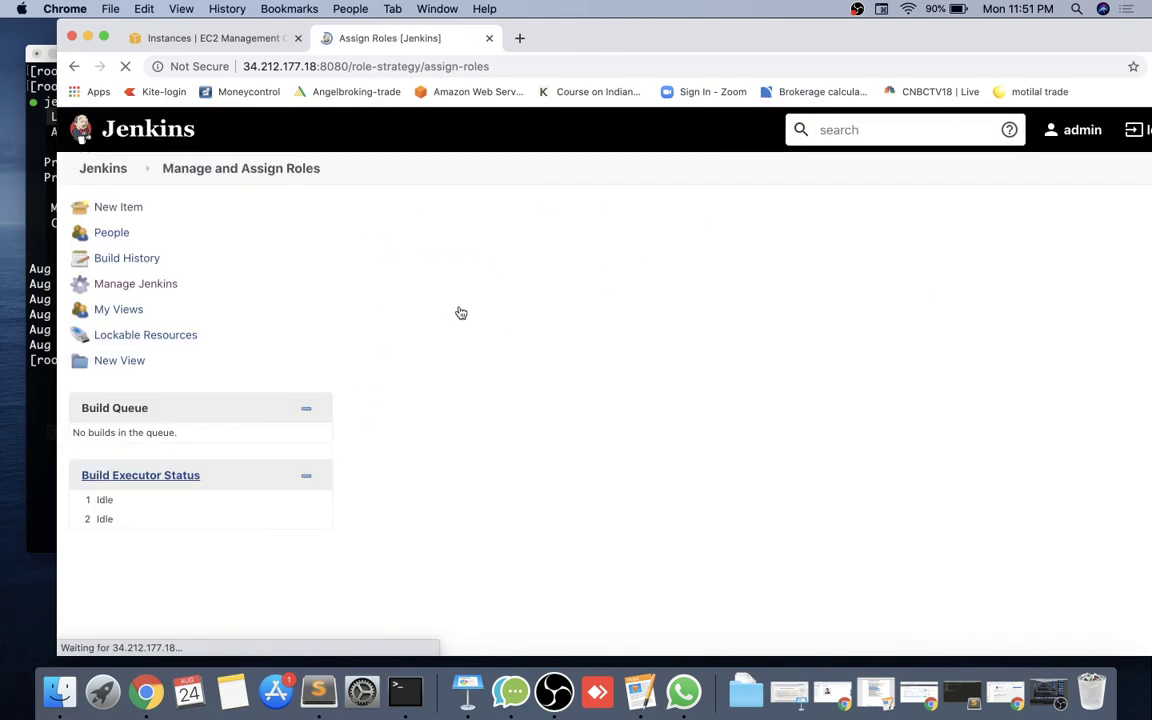
{"action": "scroll", "coordinate": [502, 458], "scroll_direction": "down", "scroll_amount": 5}
{"action": "scroll", "coordinate": [500, 440], "scroll_direction": "up", "scroll_amount": 2}
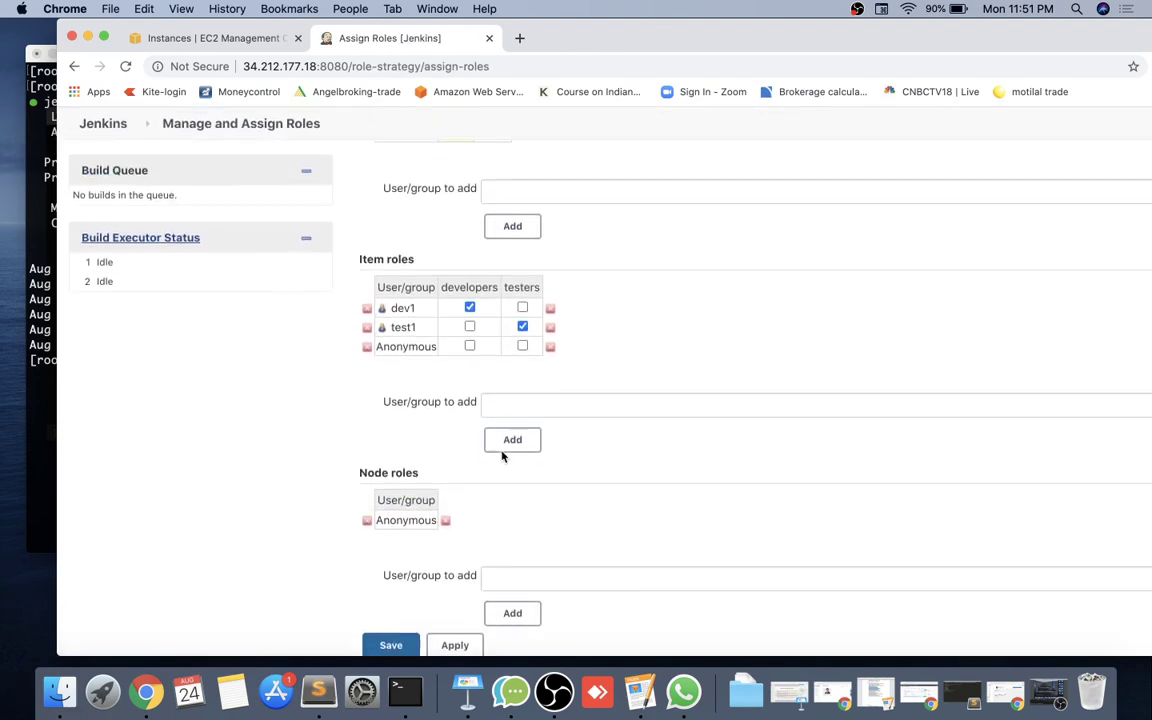
{"action": "scroll", "coordinate": [424, 330], "scroll_direction": "up", "scroll_amount": 5}
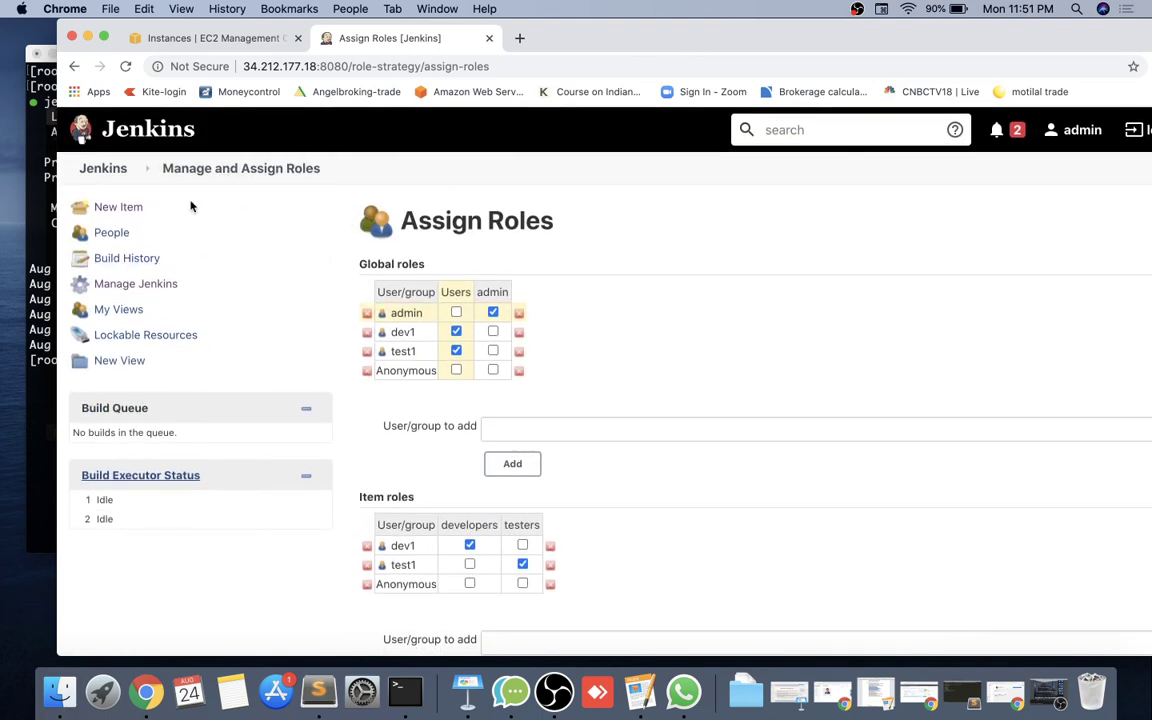
{"action": "left_click", "coordinate": [218, 168]}
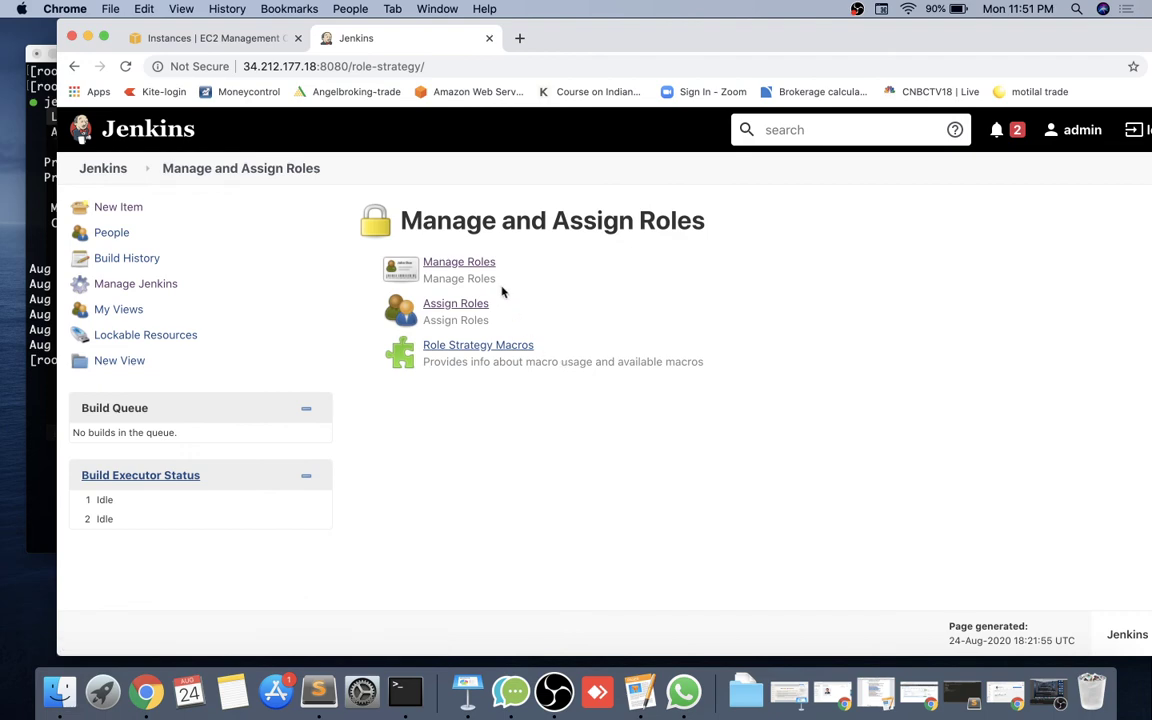
In Manage Roles, check which jobs match the dev.* pattern.
{"action": "left_click", "coordinate": [476, 264]}
{"action": "scroll", "coordinate": [635, 435], "scroll_direction": "down", "scroll_amount": 3}
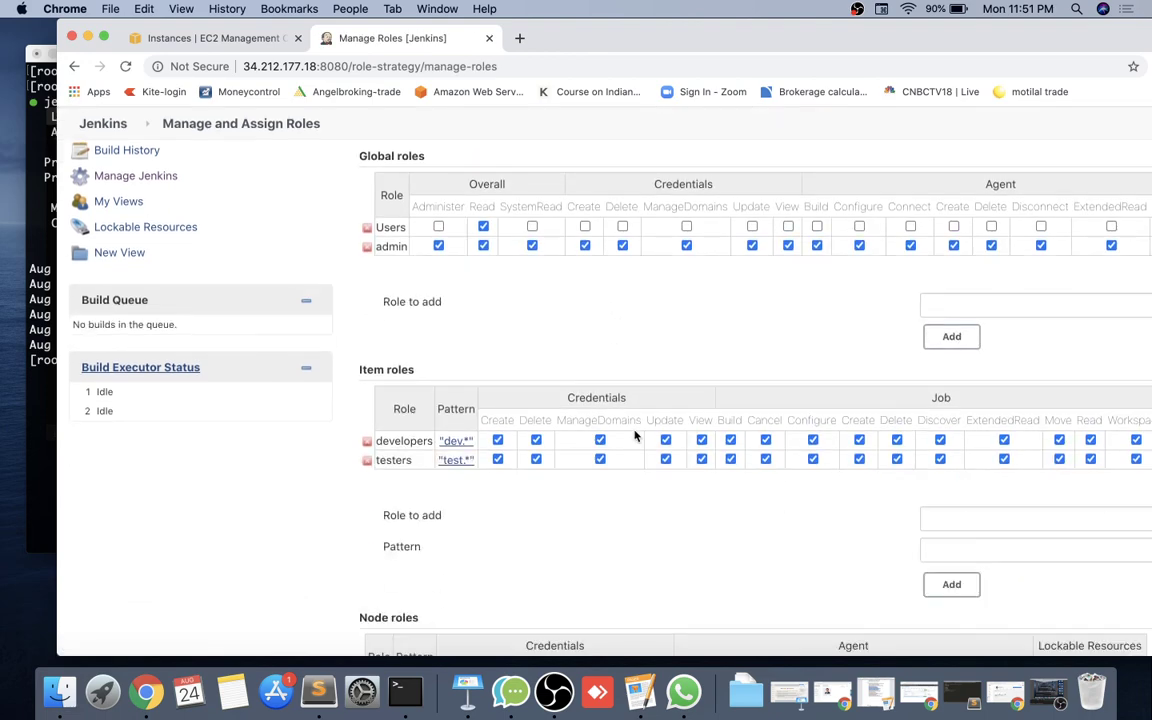
{"action": "scroll", "coordinate": [635, 435], "scroll_direction": "right", "scroll_amount": 5}
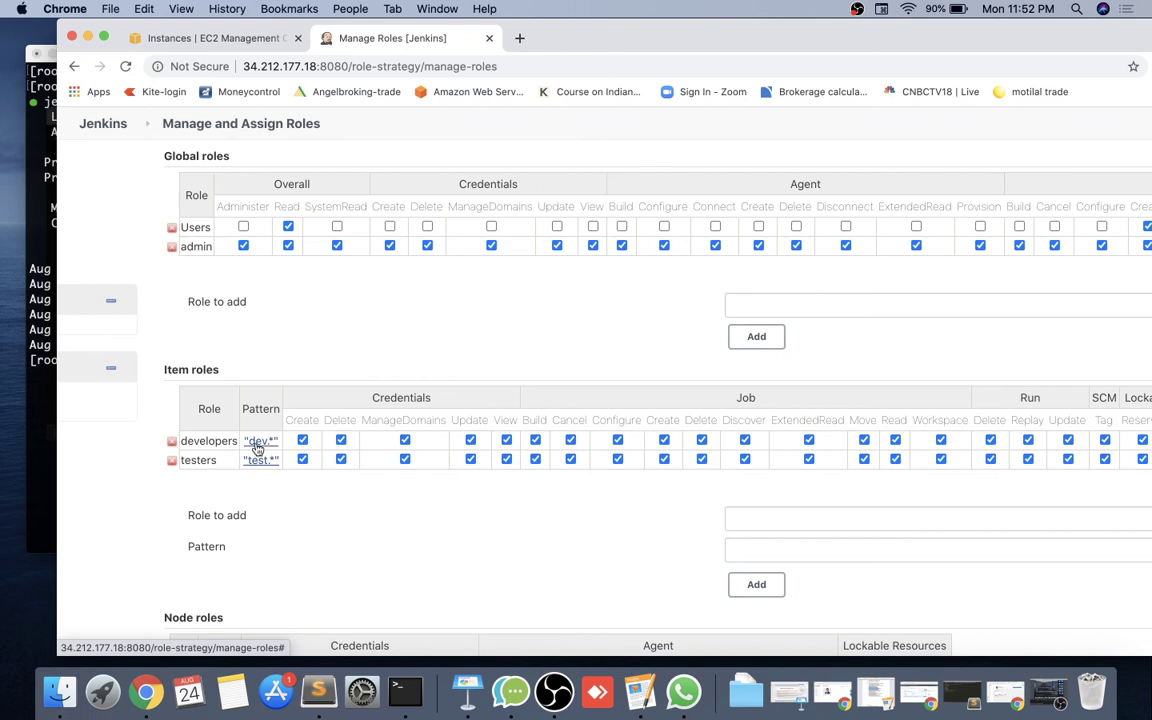
{"action": "left_click", "coordinate": [258, 442]}
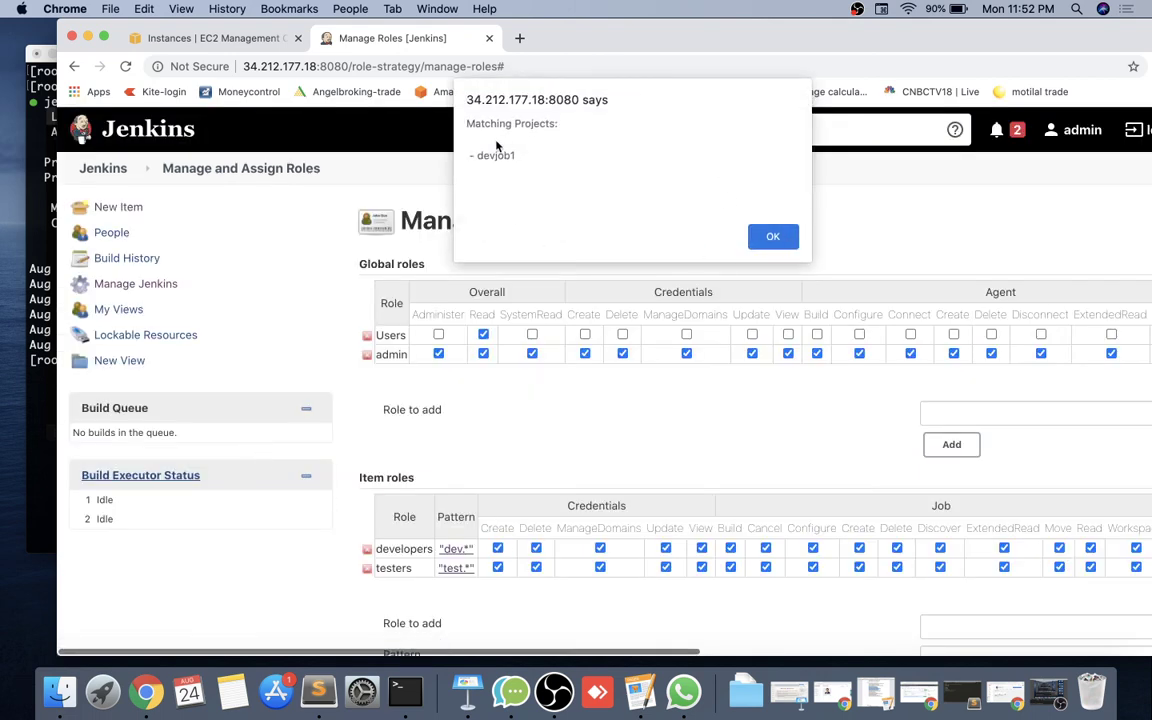
{"action": "left_click", "coordinate": [773, 236]}
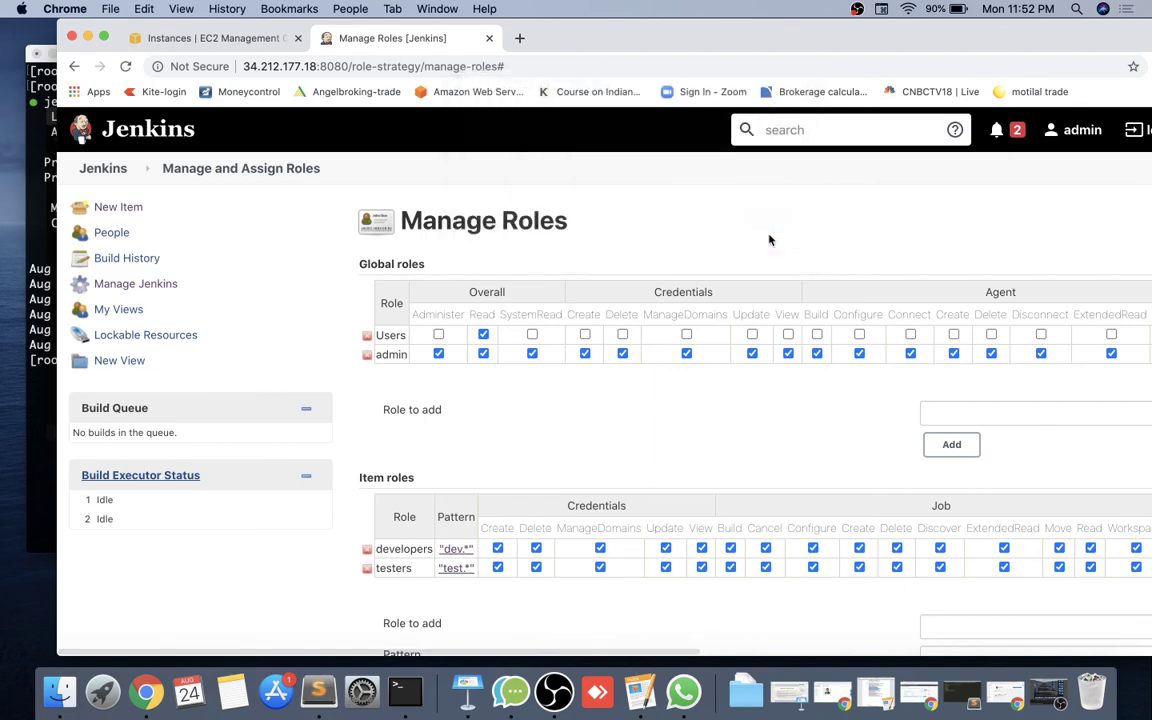
Reload dev1's dashboard to see which jobs it currently lists.
{"action": "left_click_drag", "start_coordinate": [846, 40], "coordinate": [785, 262]}
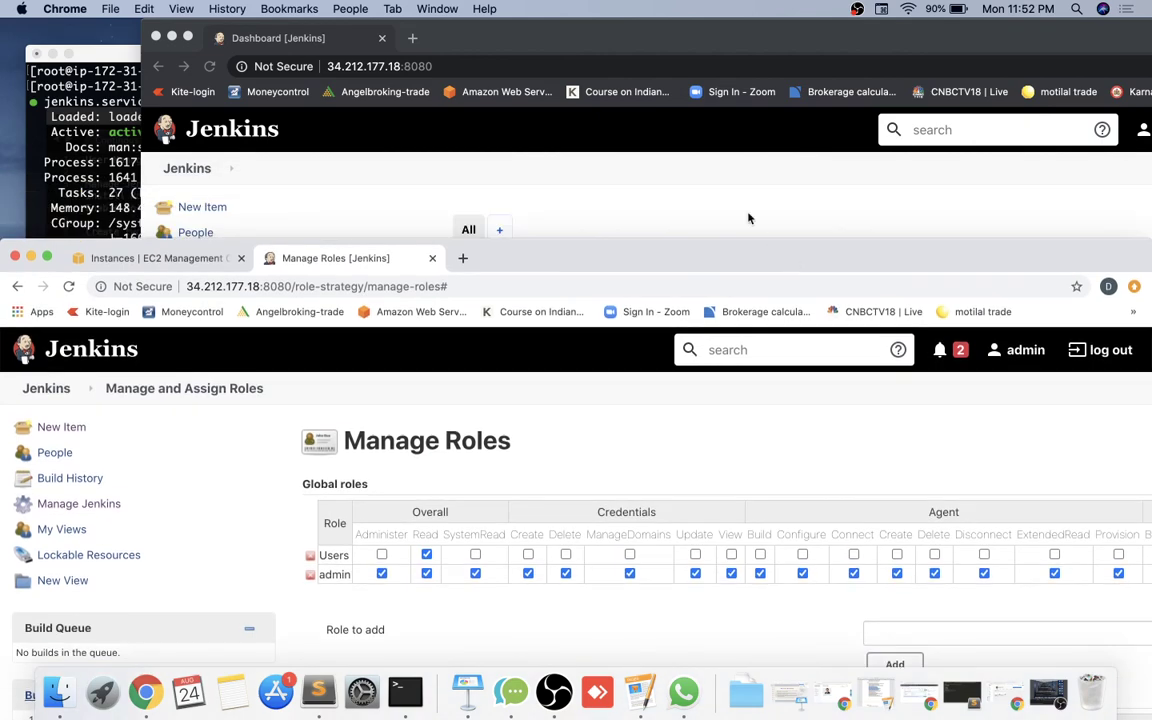
{"action": "left_click", "coordinate": [672, 190]}
{"action": "left_click", "coordinate": [209, 66]}
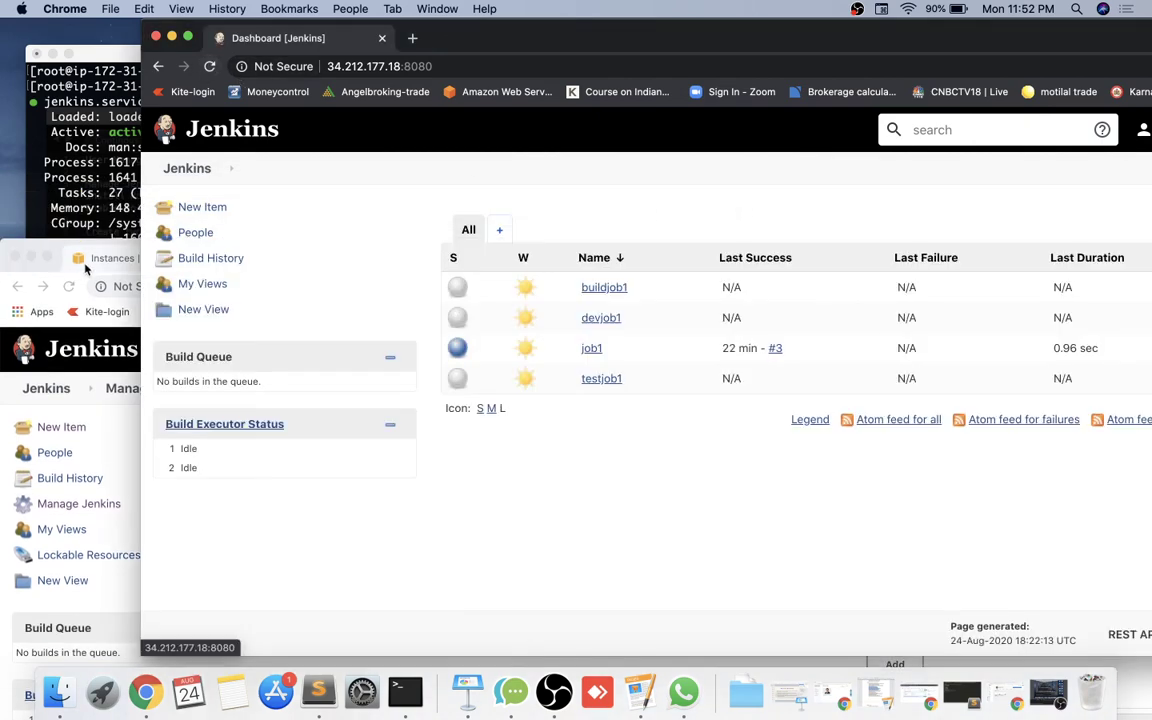
{"action": "left_click", "coordinate": [10, 252]}
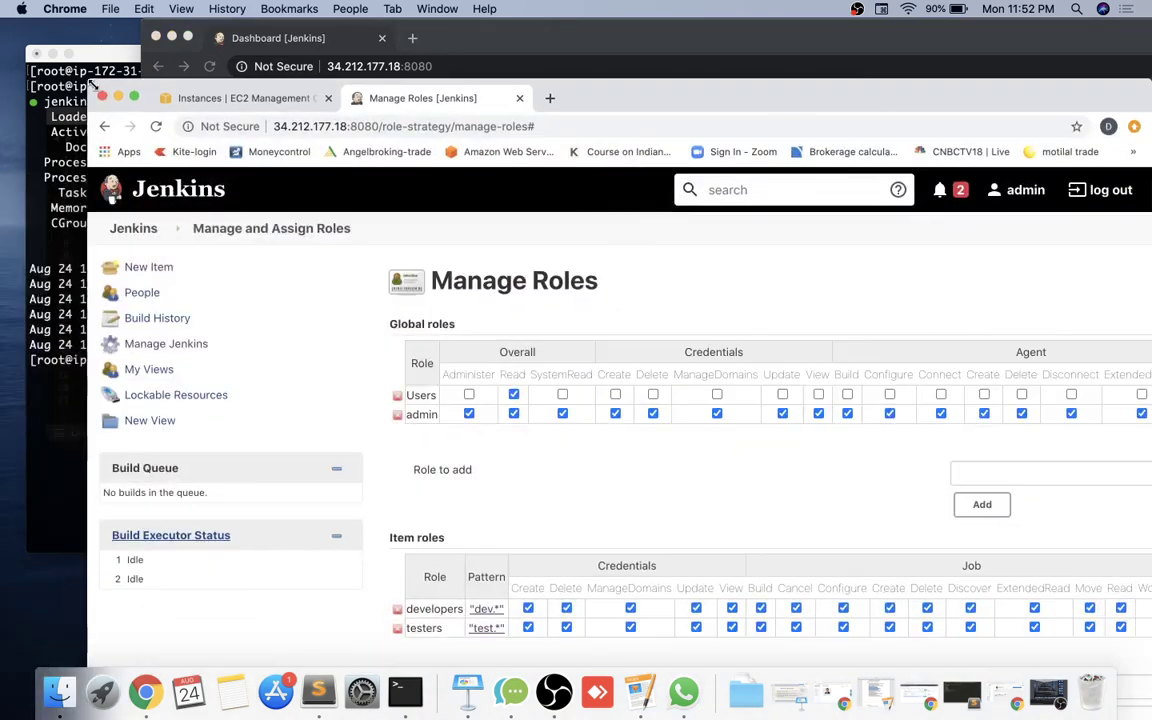
{"action": "left_click_drag", "start_coordinate": [10, 252], "coordinate": [85, 95]}
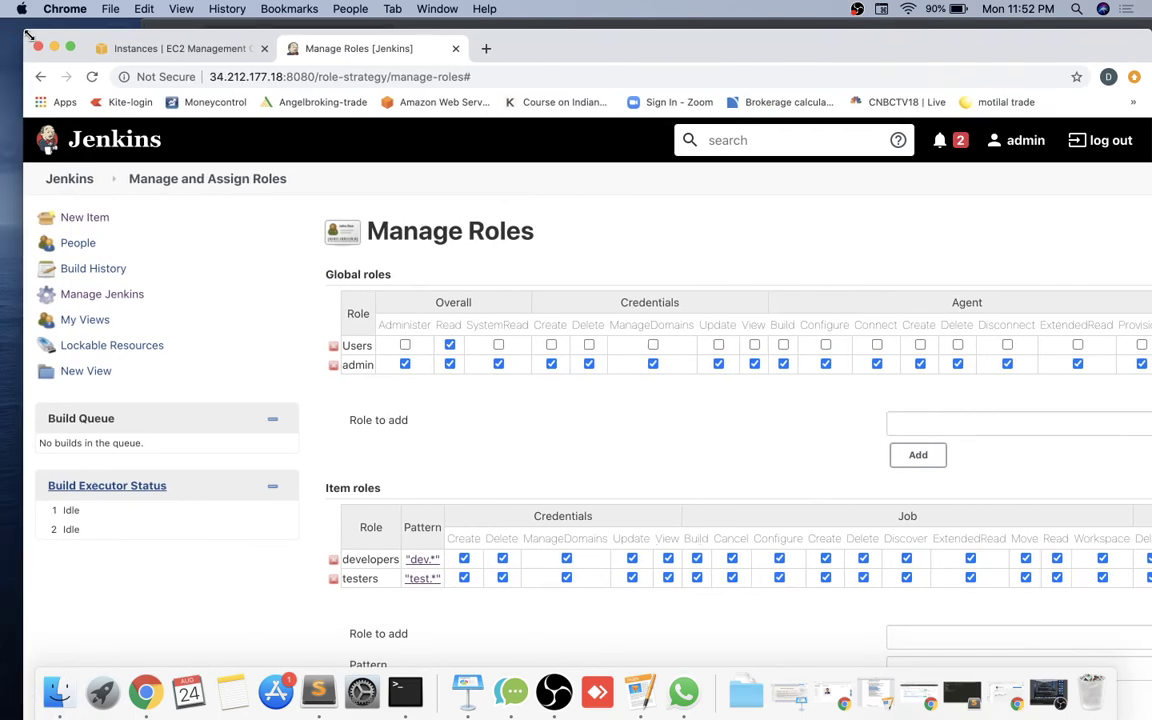
Uncheck View Read, View Delete and View Create for the Users role.
{"action": "scroll", "coordinate": [573, 348], "scroll_direction": "right", "scroll_amount": 10}
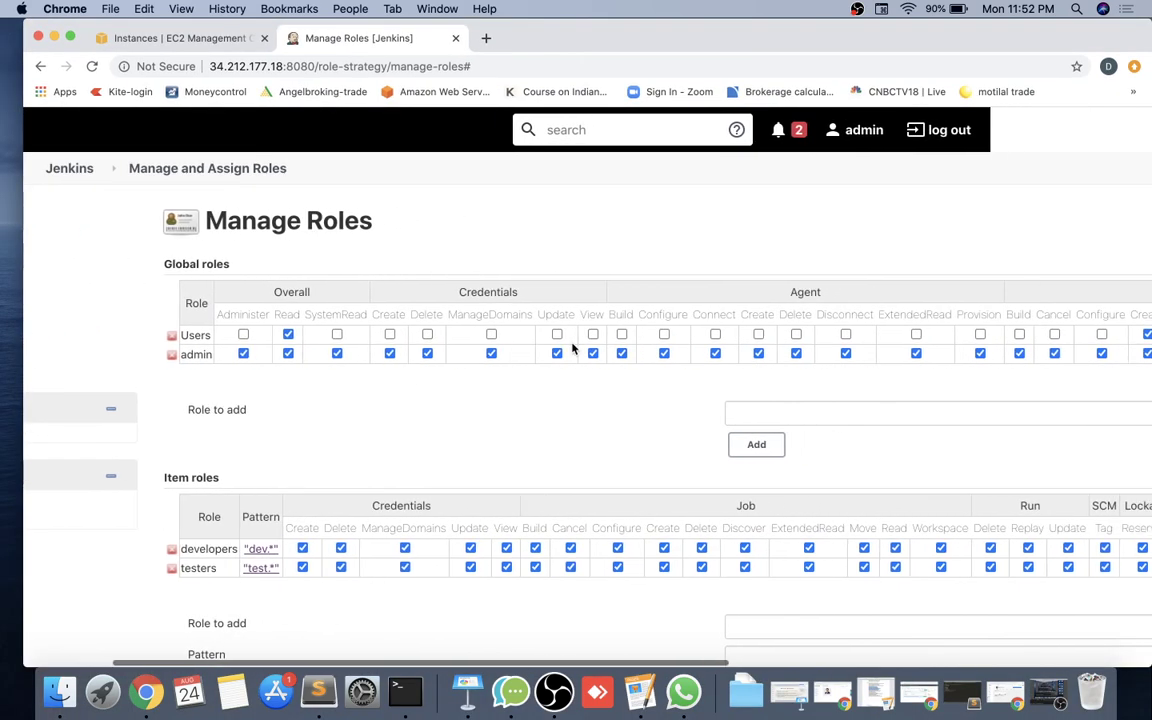
{"action": "scroll", "coordinate": [905, 330], "scroll_direction": "right", "scroll_amount": 5}
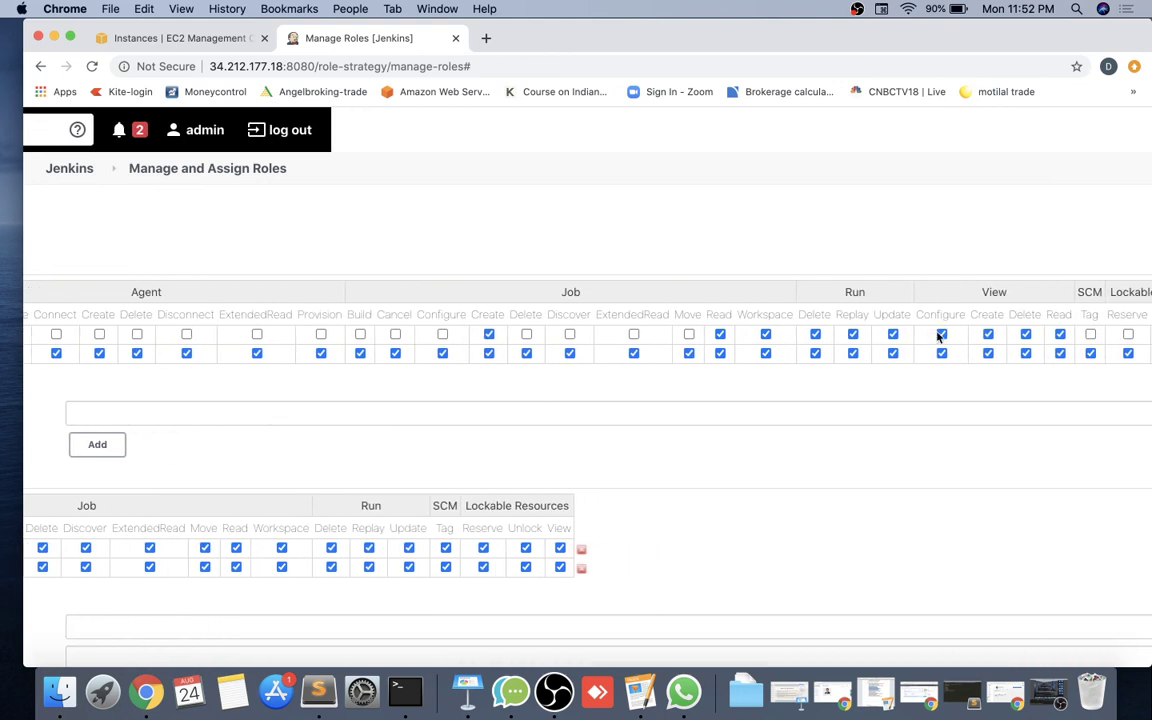
{"action": "scroll", "coordinate": [975, 337], "scroll_direction": "right", "scroll_amount": 2}
{"action": "left_click", "coordinate": [1018, 334]}
{"action": "left_click", "coordinate": [983, 334]}
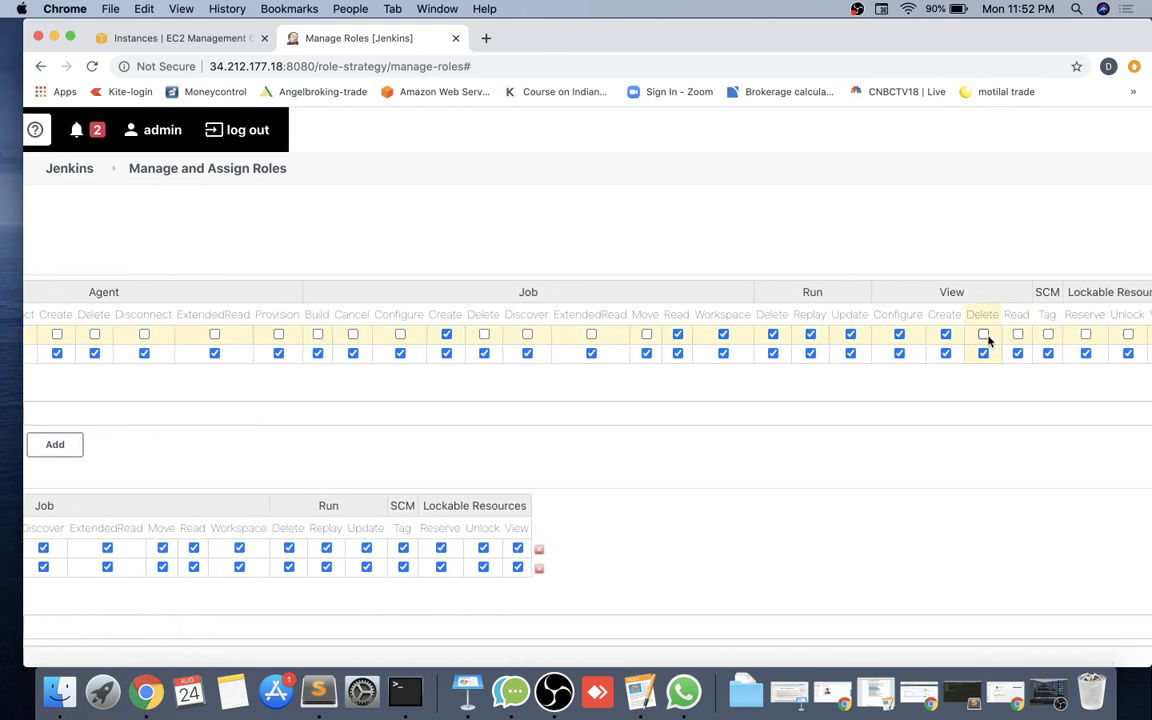
{"action": "left_click", "coordinate": [945, 336]}
{"action": "scroll", "coordinate": [941, 342], "scroll_direction": "right", "scroll_amount": 3}
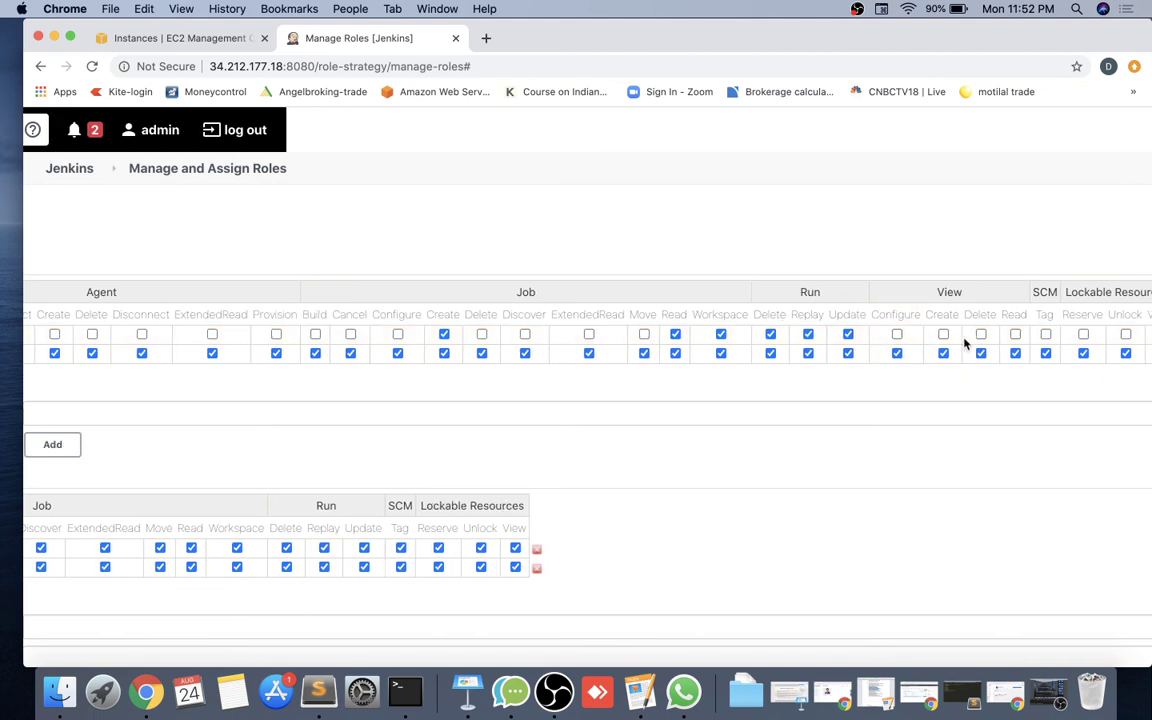
{"action": "scroll", "coordinate": [967, 342], "scroll_direction": "left", "scroll_amount": 4}
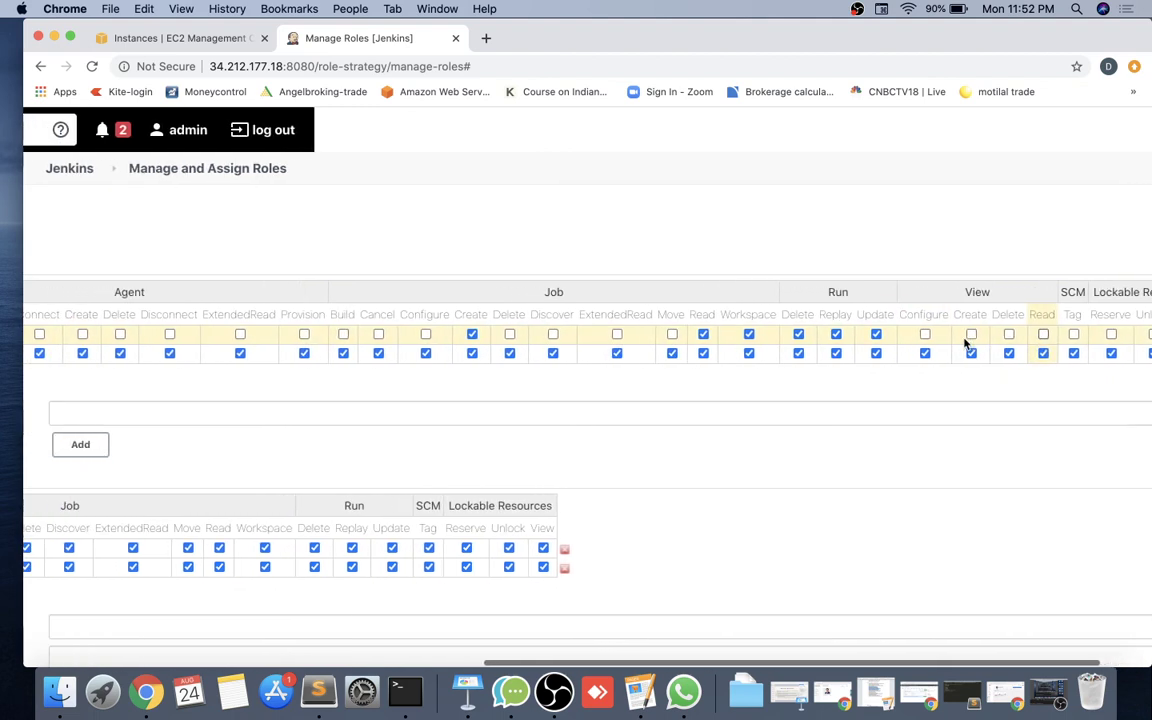
Uncheck Job Workspace and Job Read for Users, then save the role settings.
{"action": "left_click", "coordinate": [749, 334]}
{"action": "left_click", "coordinate": [703, 334]}
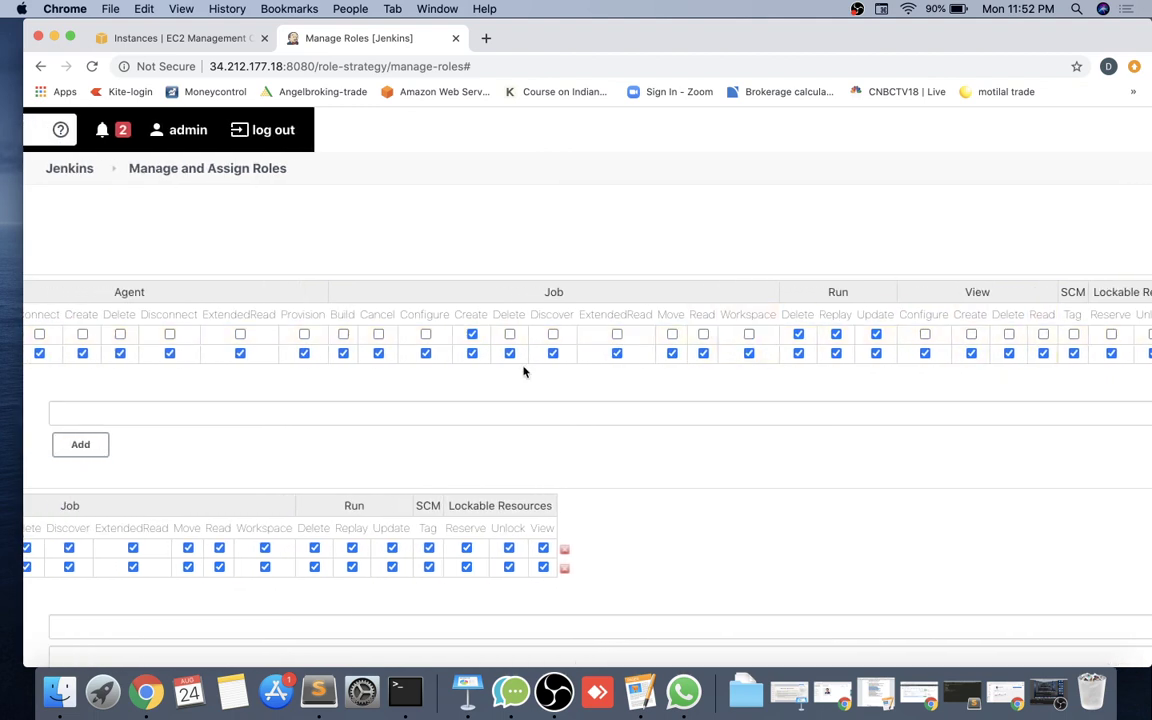
{"action": "scroll", "coordinate": [523, 372], "scroll_direction": "left", "scroll_amount": 10}
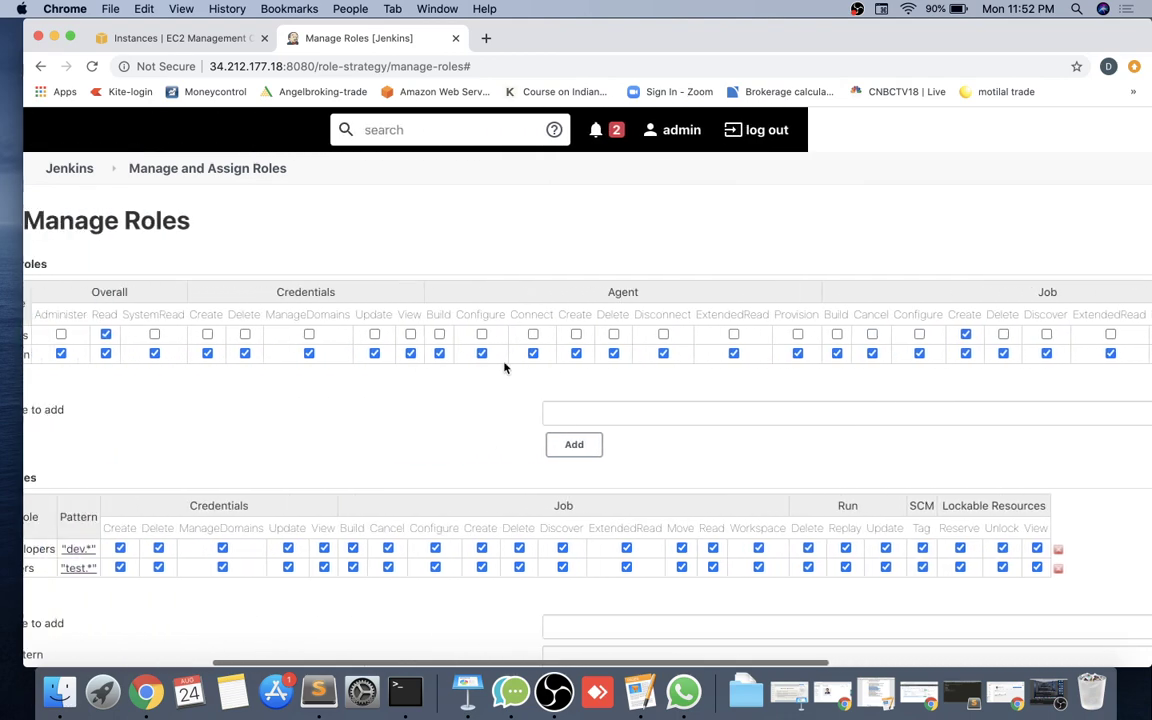
{"action": "scroll", "coordinate": [508, 366], "scroll_direction": "right", "scroll_amount": 11}
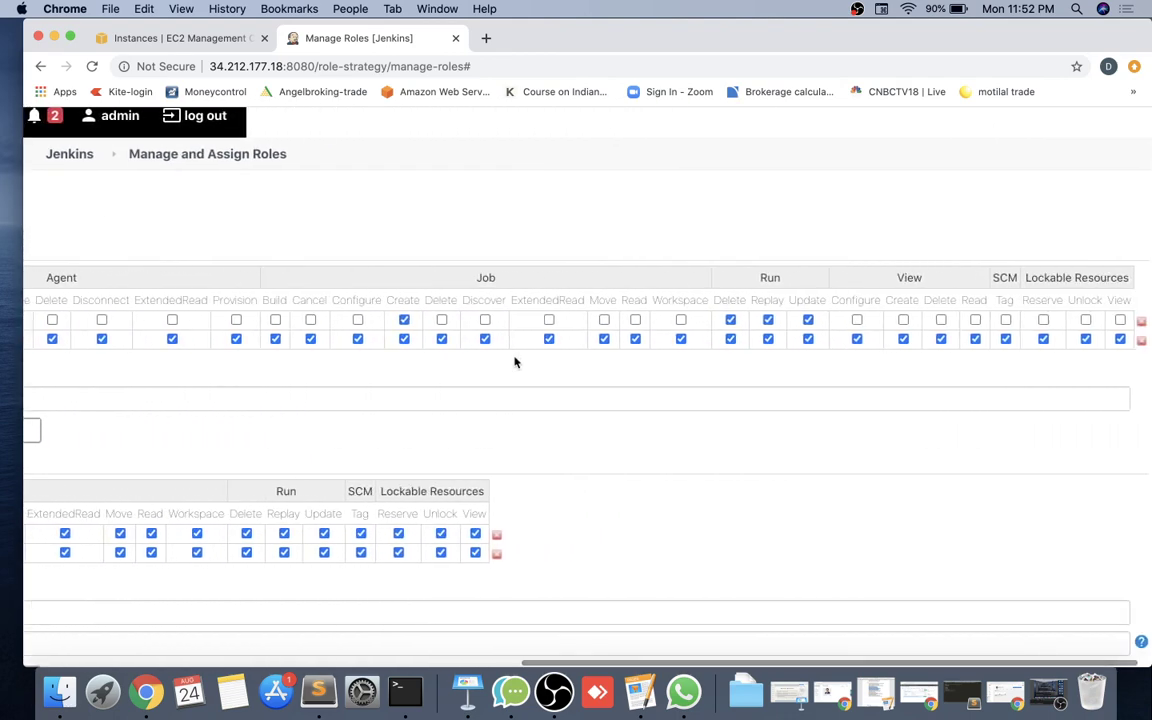
{"action": "scroll", "coordinate": [524, 390], "scroll_direction": "left", "scroll_amount": 19}
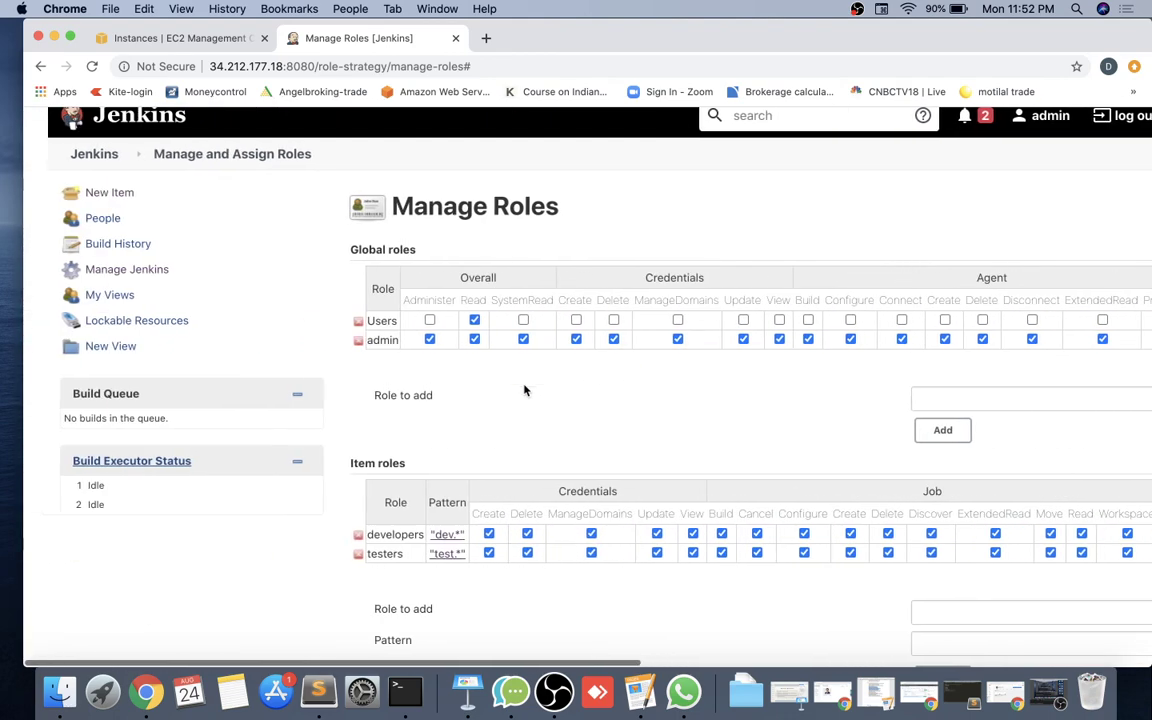
{"action": "scroll", "coordinate": [524, 390], "scroll_direction": "down", "scroll_amount": 7}
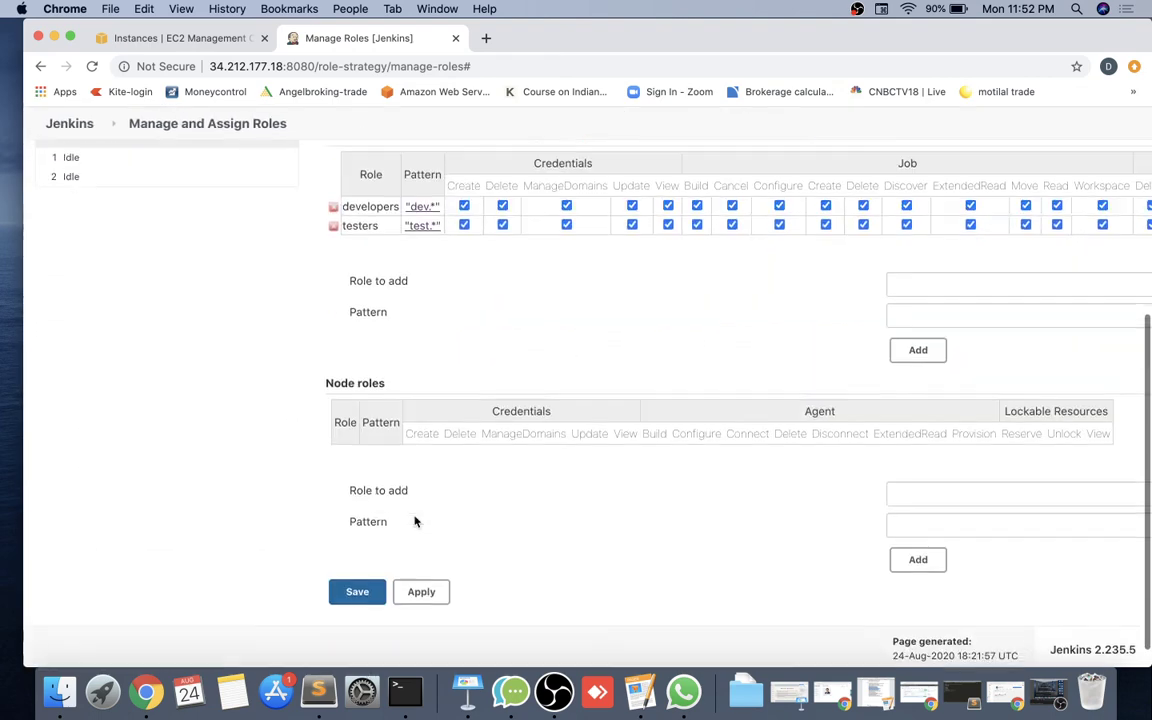
{"action": "left_click", "coordinate": [357, 589]}
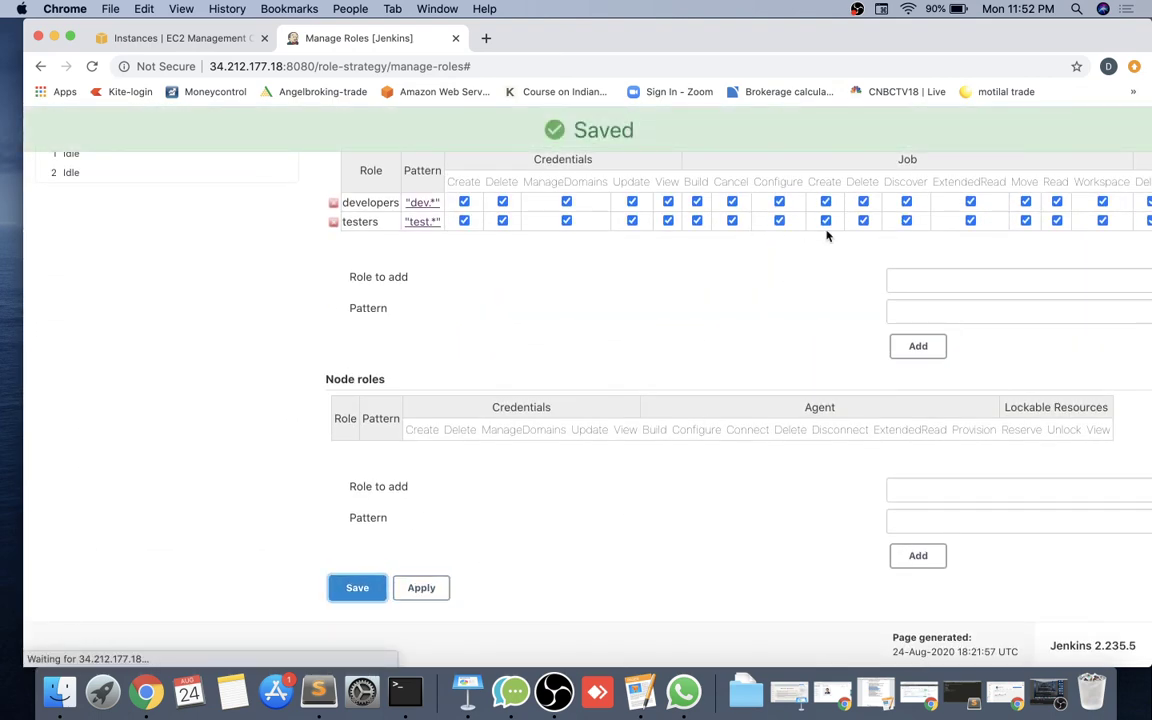
{"action": "left_click_drag", "start_coordinate": [1041, 36], "coordinate": [818, 33]}
{"action": "left_click", "coordinate": [1010, 208]}
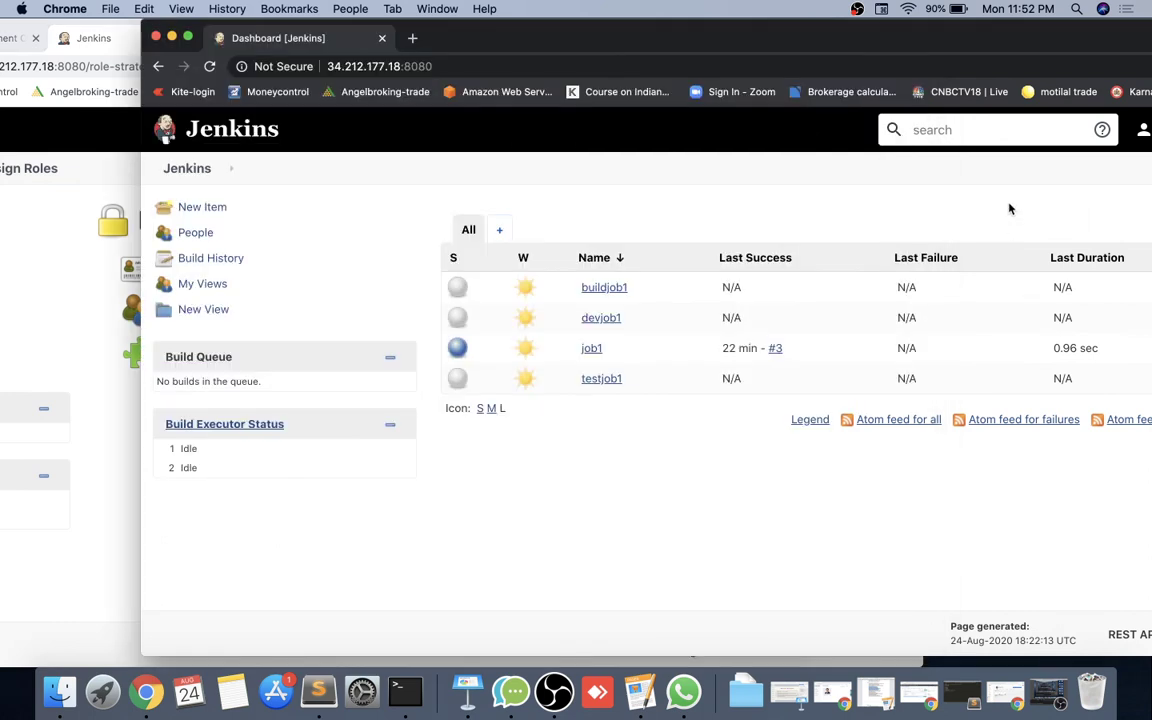
Reload dev1's dashboard so it shows only devjob1, then reopen Manage Roles in the admin window.
{"action": "left_click", "coordinate": [212, 66]}
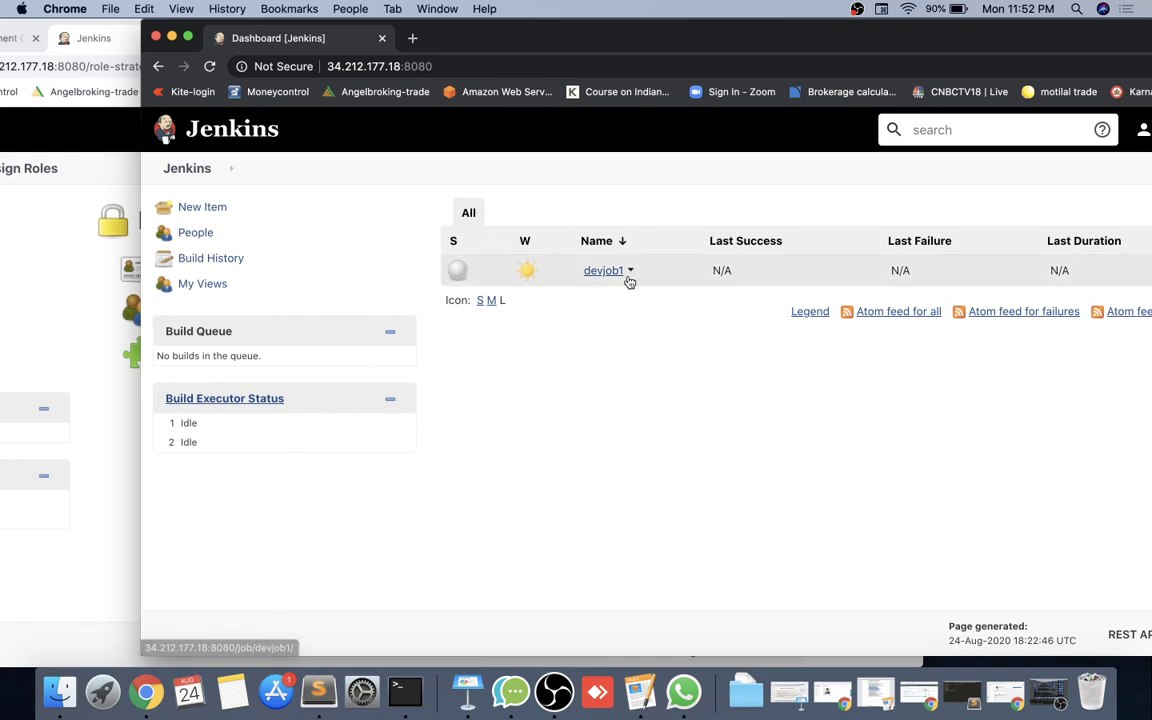
{"action": "left_click", "coordinate": [92, 553]}
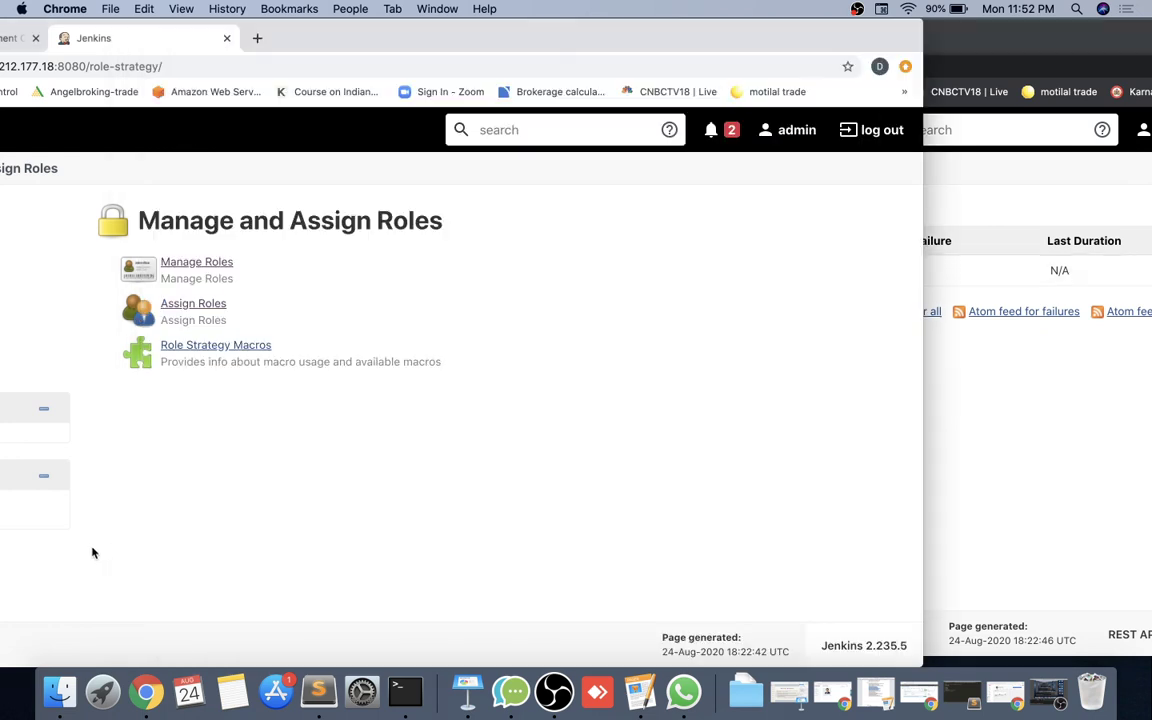
{"action": "left_click", "coordinate": [186, 268]}
{"action": "scroll", "coordinate": [452, 346], "scroll_direction": "right", "scroll_amount": 8}
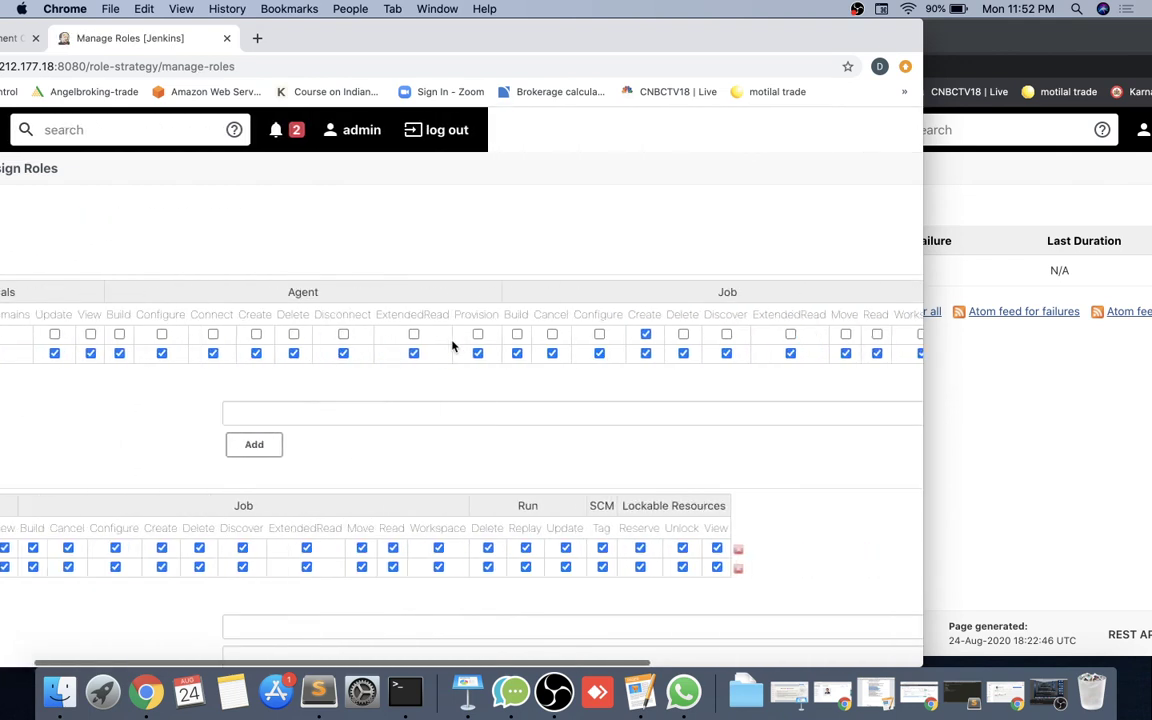
{"action": "scroll", "coordinate": [452, 346], "scroll_direction": "right", "scroll_amount": 10}
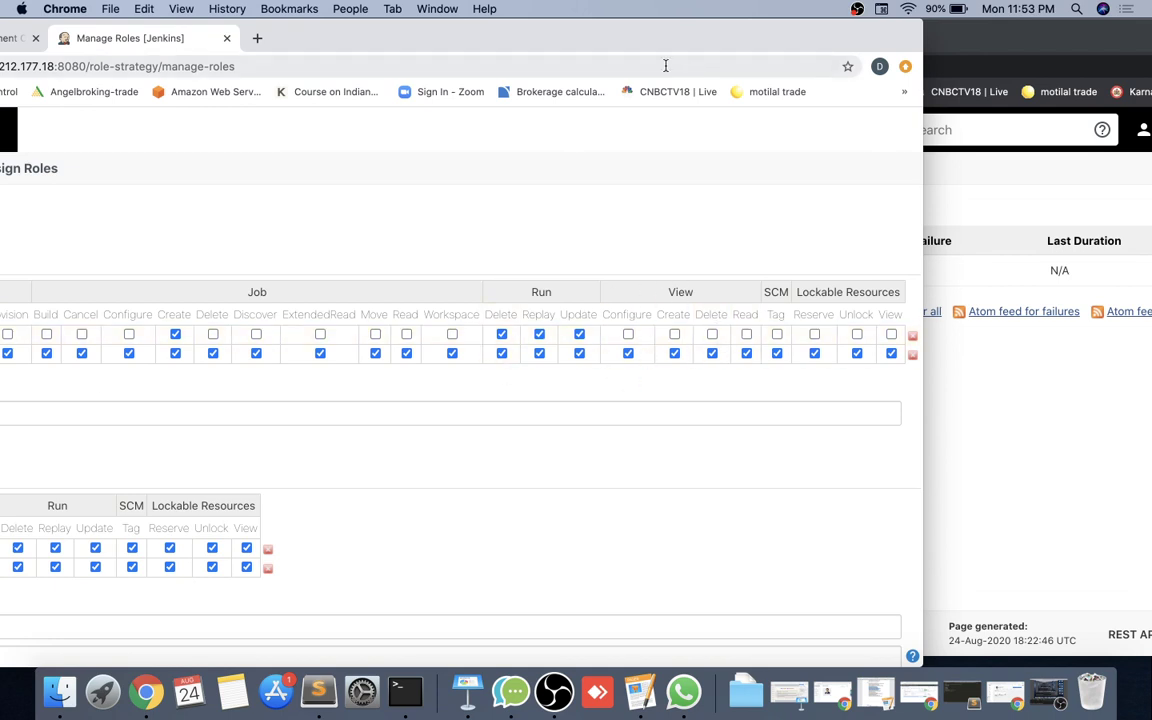
{"action": "left_click_drag", "start_coordinate": [632, 46], "coordinate": [827, 48]}
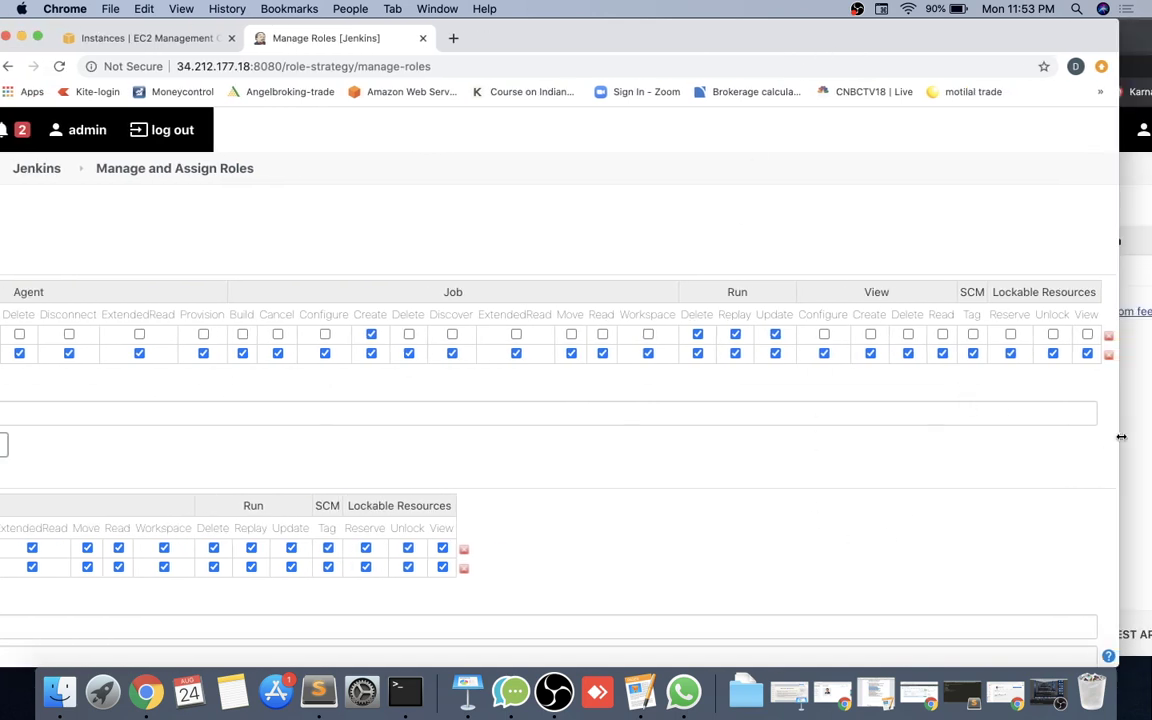
{"action": "left_click", "coordinate": [1125, 437]}
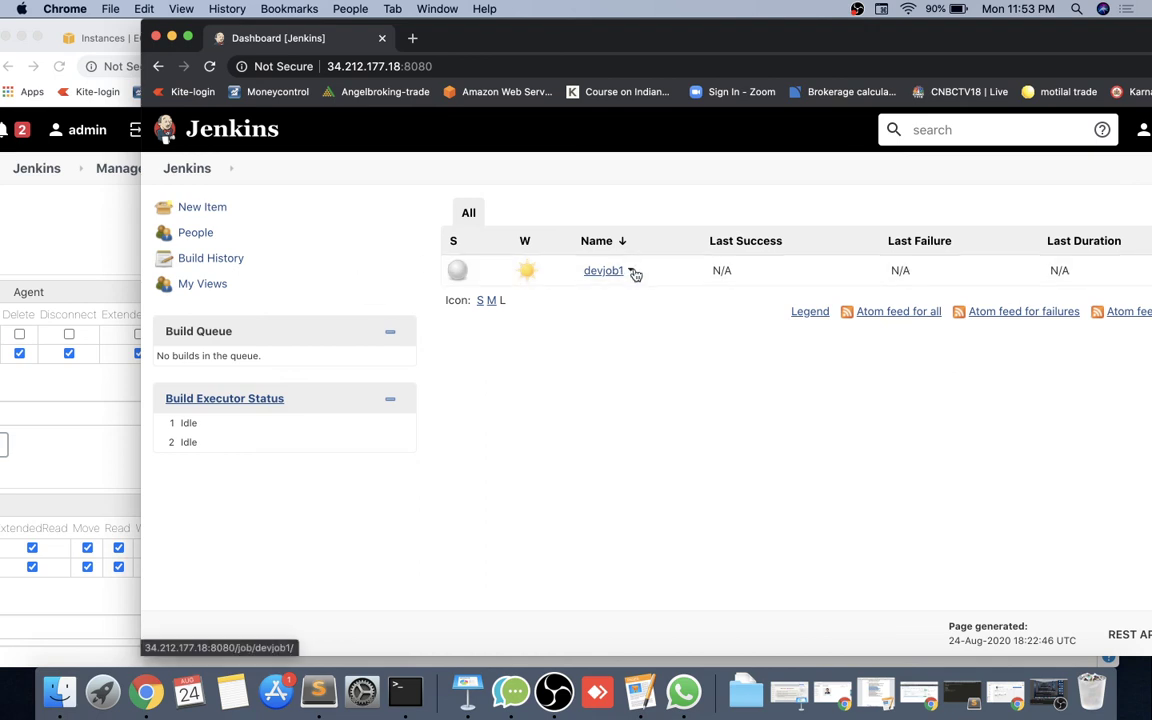
Build devjob1, confirm in build #1's console output that it succeeded, and log out.
{"action": "left_click", "coordinate": [627, 271]}
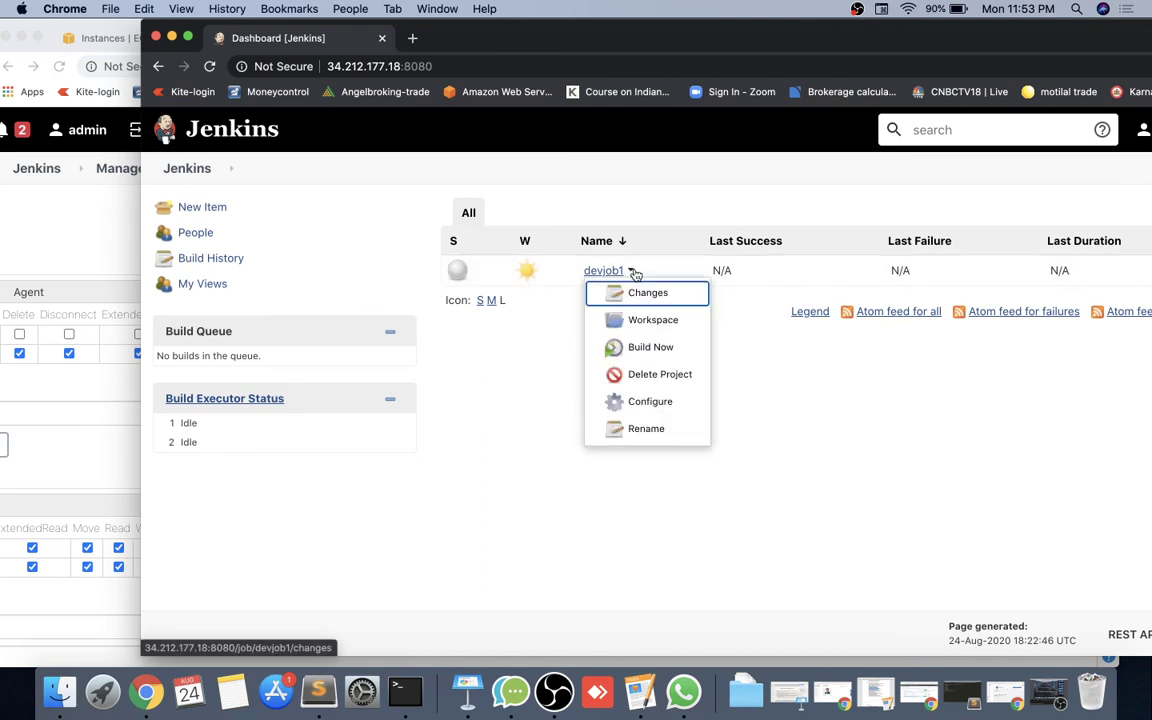
{"action": "left_click", "coordinate": [651, 347]}
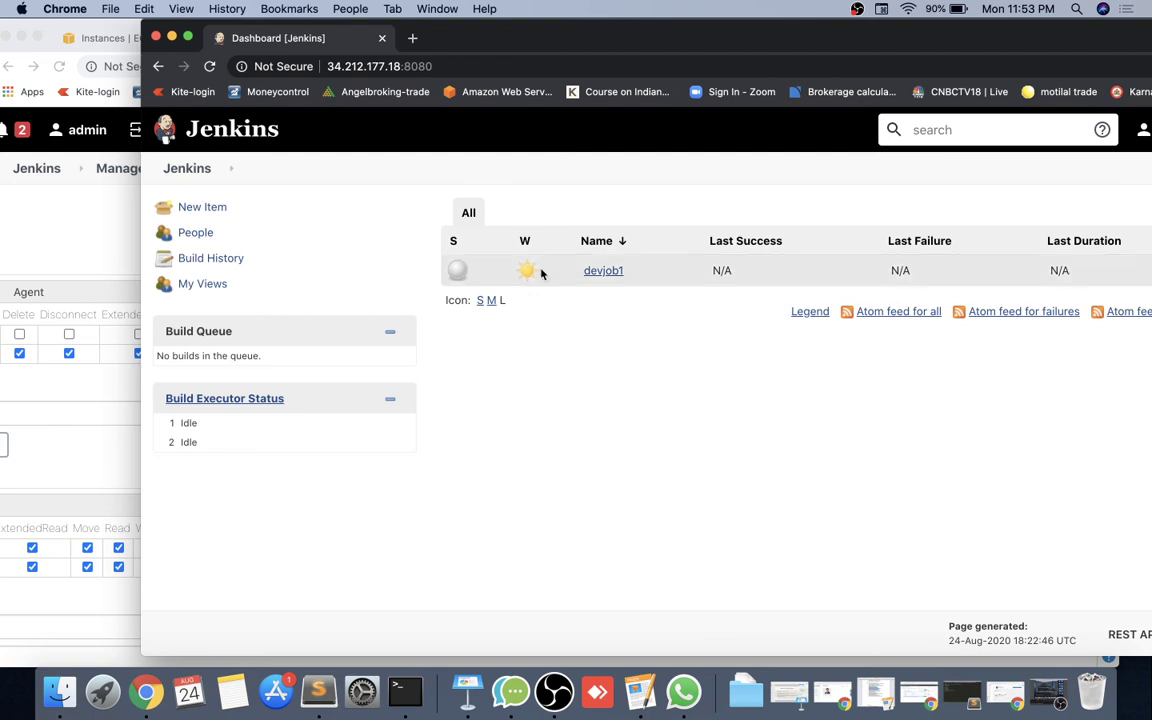
{"action": "left_click", "coordinate": [612, 274]}
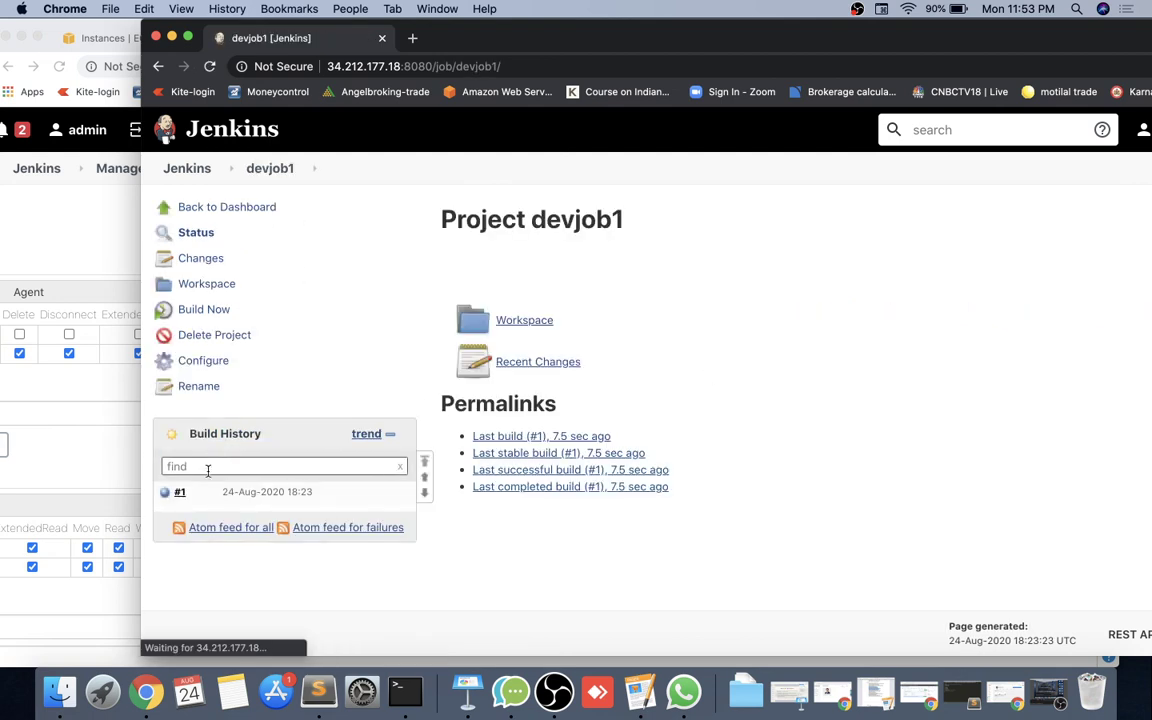
{"action": "left_click", "coordinate": [182, 493]}
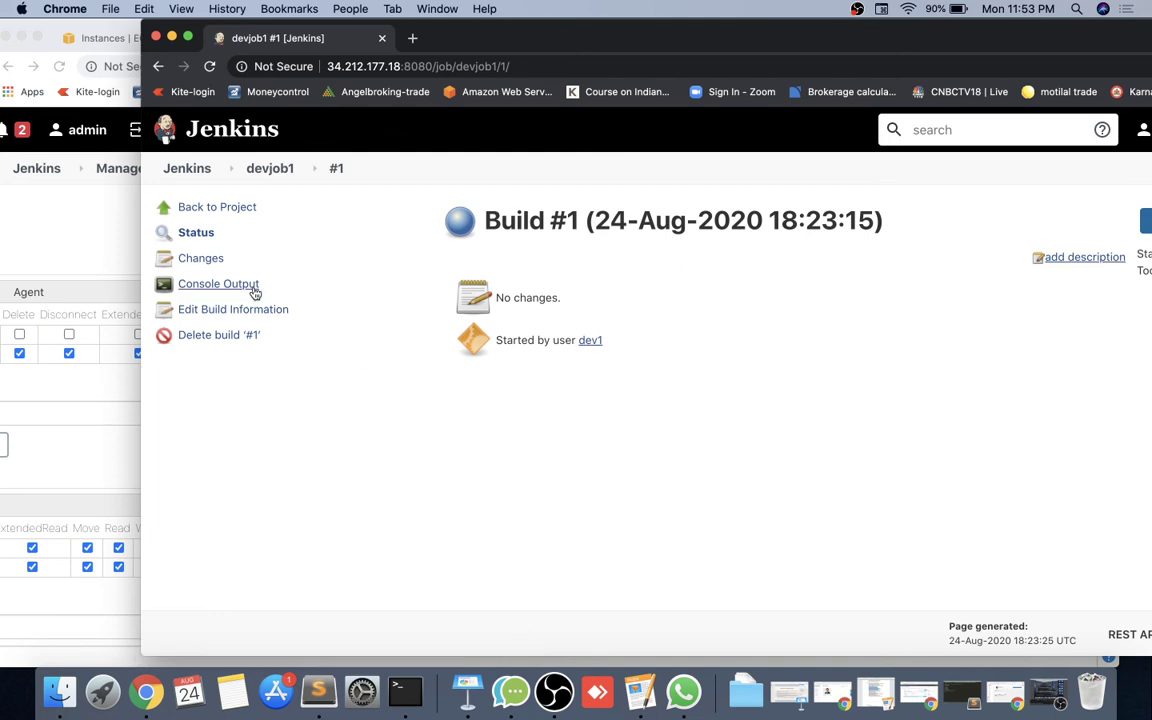
{"action": "left_click", "coordinate": [255, 289]}
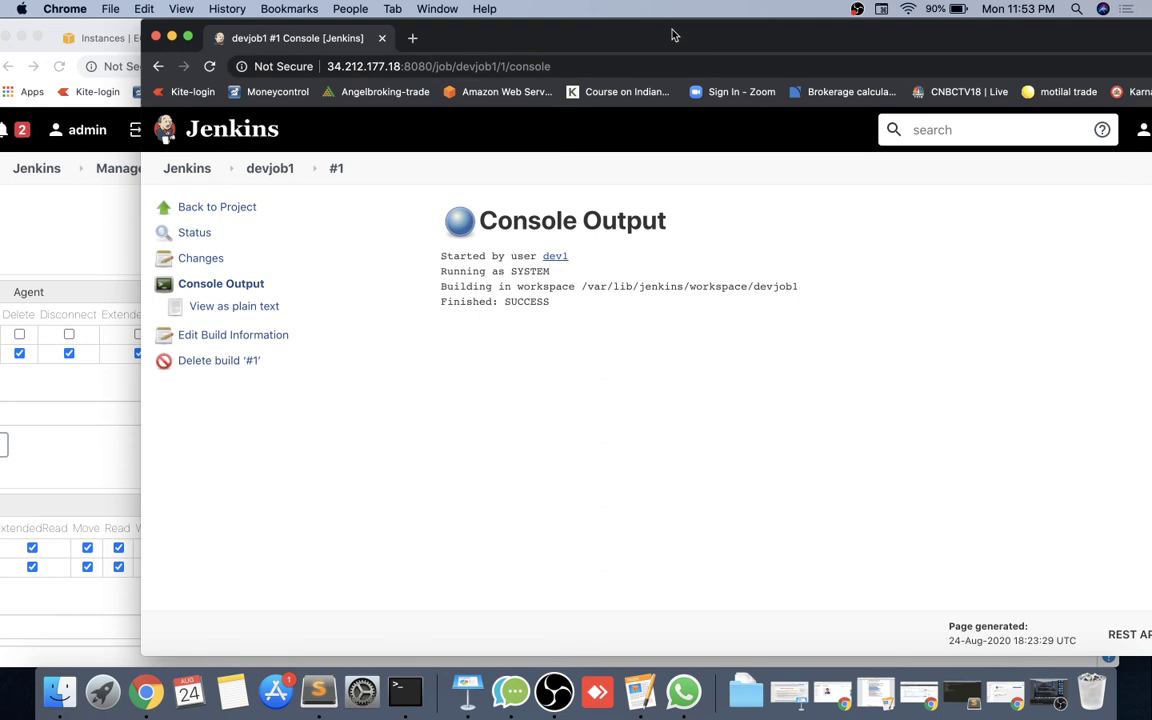
{"action": "left_click_drag", "start_coordinate": [674, 33], "coordinate": [579, 33]}
{"action": "left_click", "coordinate": [1143, 134]}
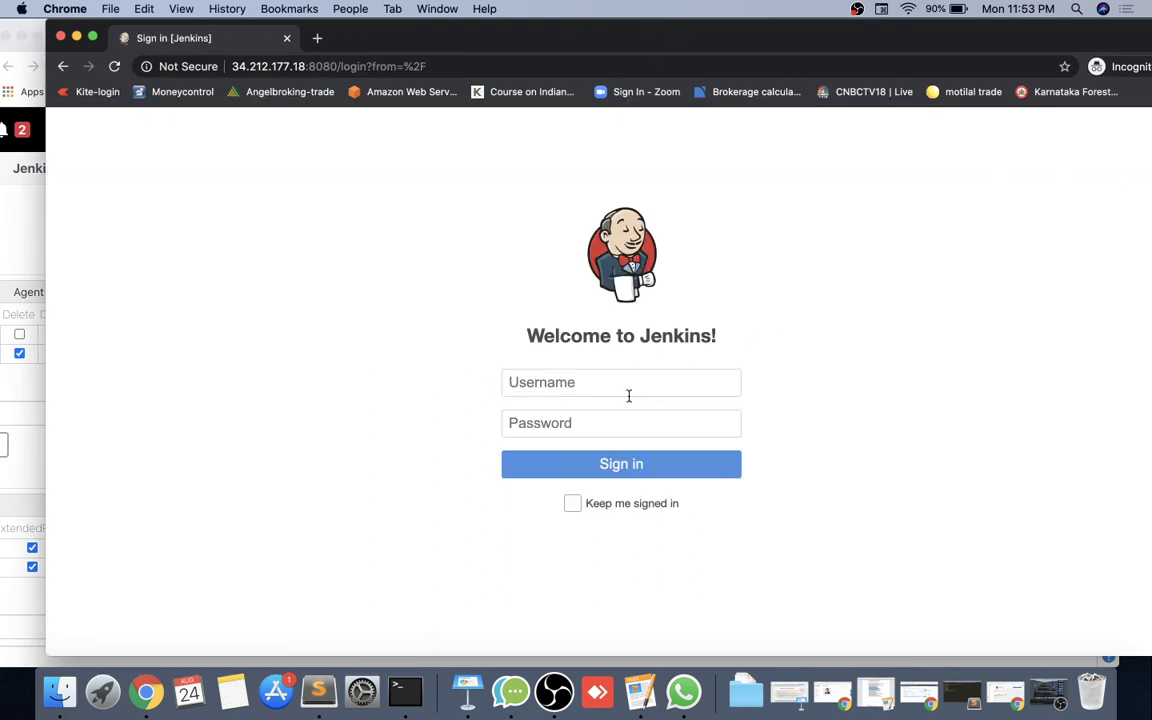
Sign in as test1 with the account password.
{"action": "left_click", "coordinate": [629, 393]}
{"action": "type", "text": "test1"}
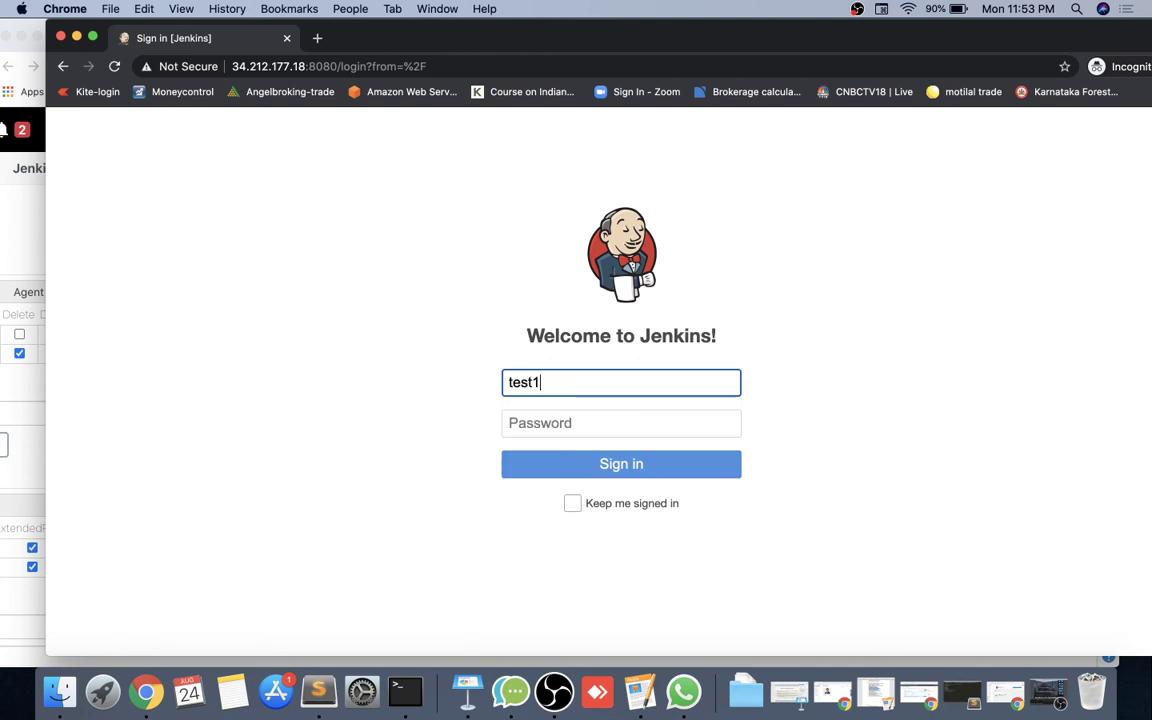
{"action": "left_click", "coordinate": [636, 423]}
{"action": "type", "text": "123"}
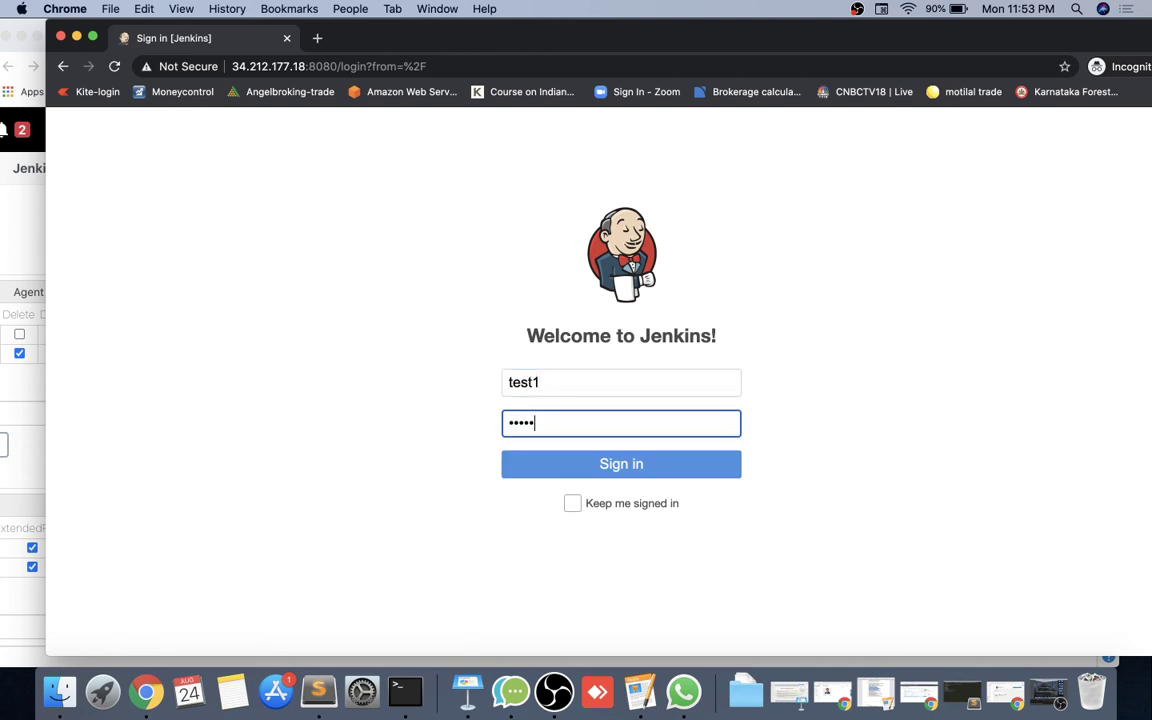
{"action": "type", "text": "45"}
{"action": "key", "text": "Return"}
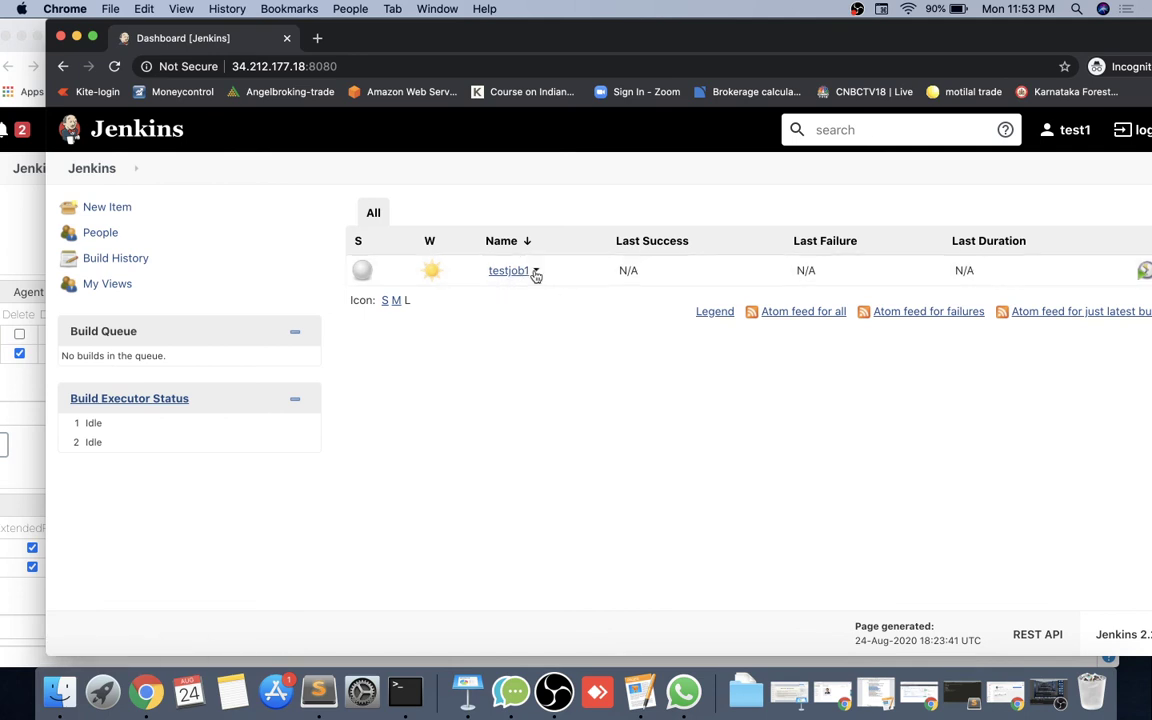
Start a testjob1 build, open its project page, and return to the admin's Manage Roles window.
{"action": "left_click", "coordinate": [536, 274]}
{"action": "left_click", "coordinate": [566, 345]}
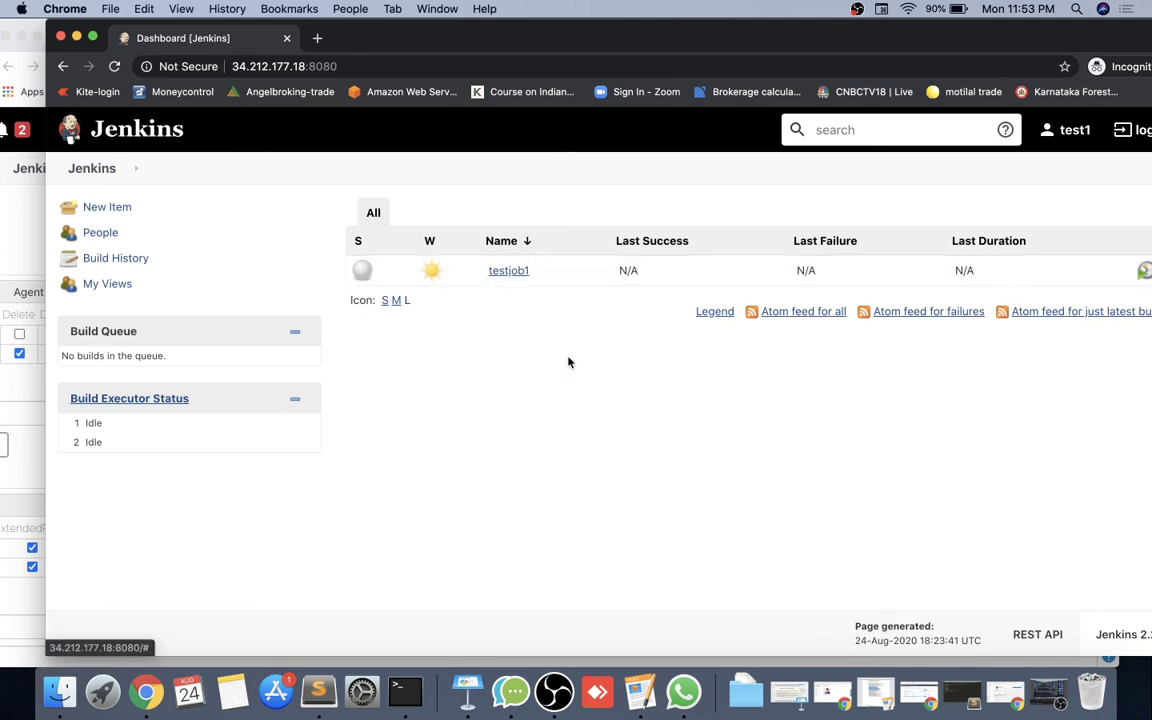
{"action": "left_click", "coordinate": [507, 272]}
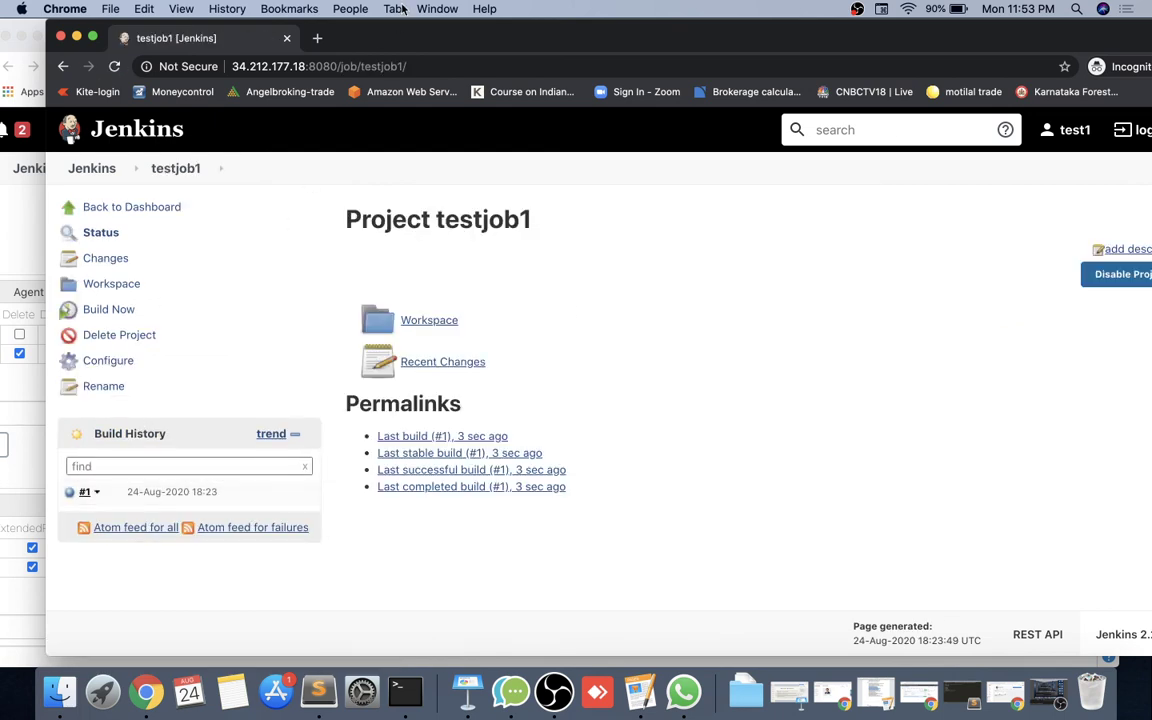
{"action": "left_click_drag", "start_coordinate": [394, 41], "coordinate": [546, 24]}
{"action": "left_click", "coordinate": [149, 218]}
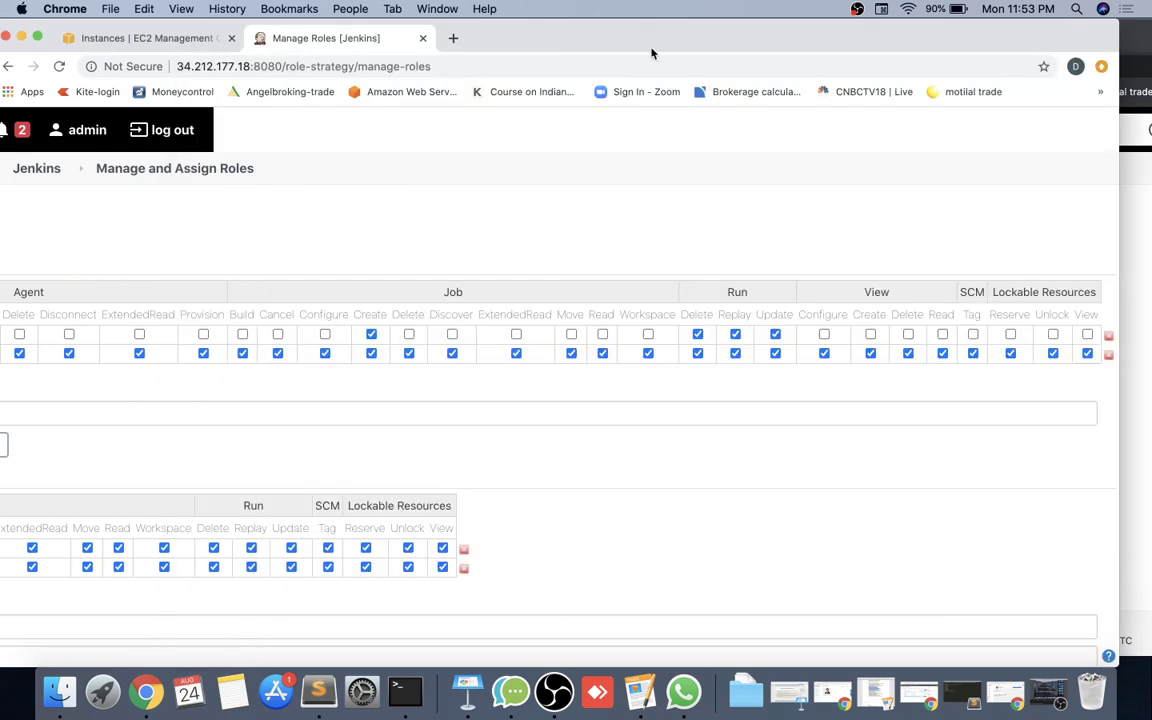
Save the settings on the Manage Roles page.
{"action": "left_click_drag", "start_coordinate": [651, 53], "coordinate": [676, 33]}
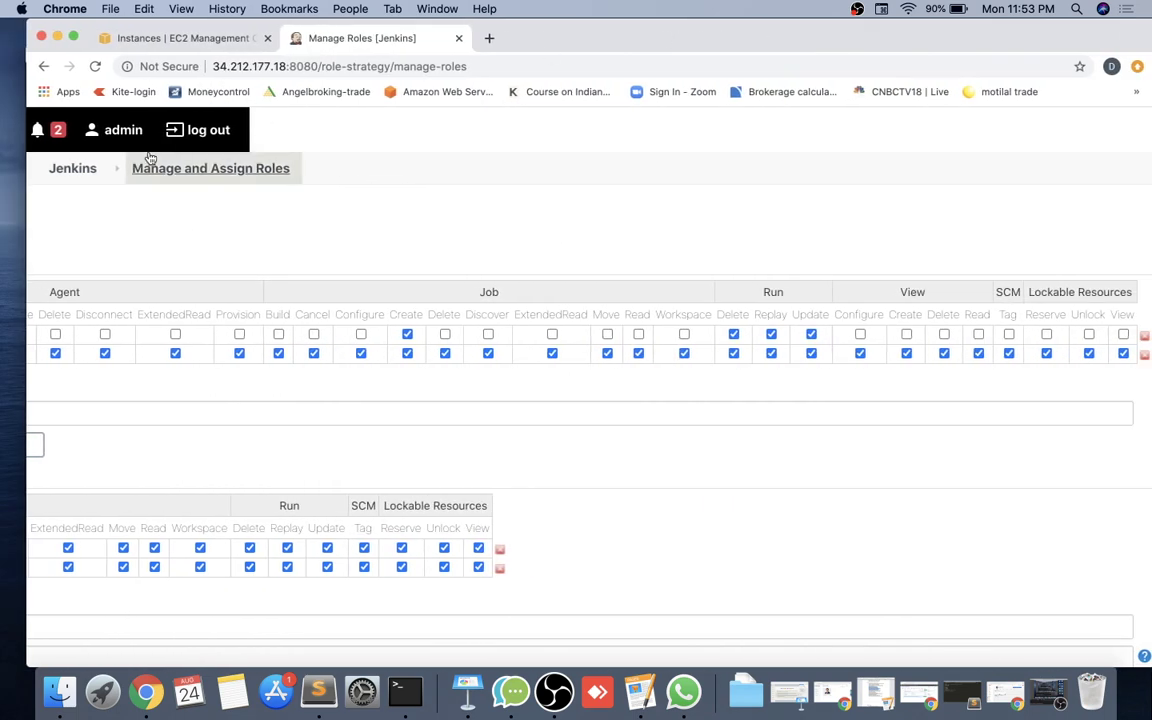
{"action": "scroll", "coordinate": [216, 334], "scroll_direction": "down", "scroll_amount": 10}
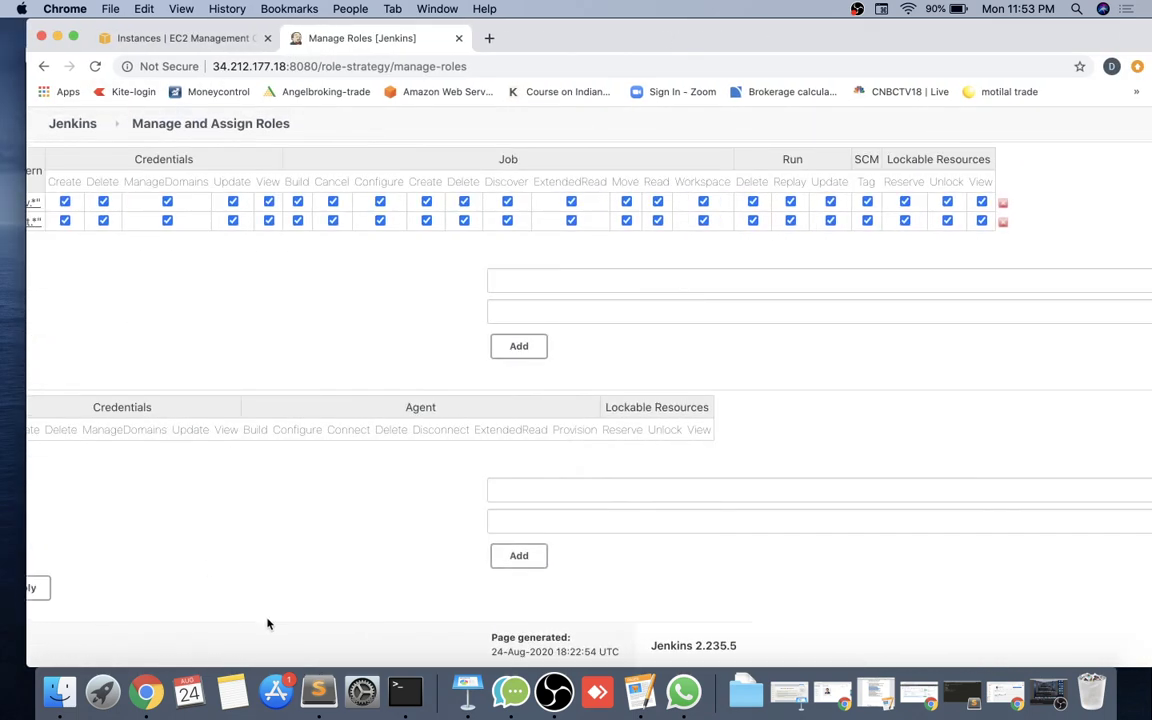
{"action": "scroll", "coordinate": [270, 622], "scroll_direction": "left", "scroll_amount": 6}
{"action": "left_click", "coordinate": [334, 595]}
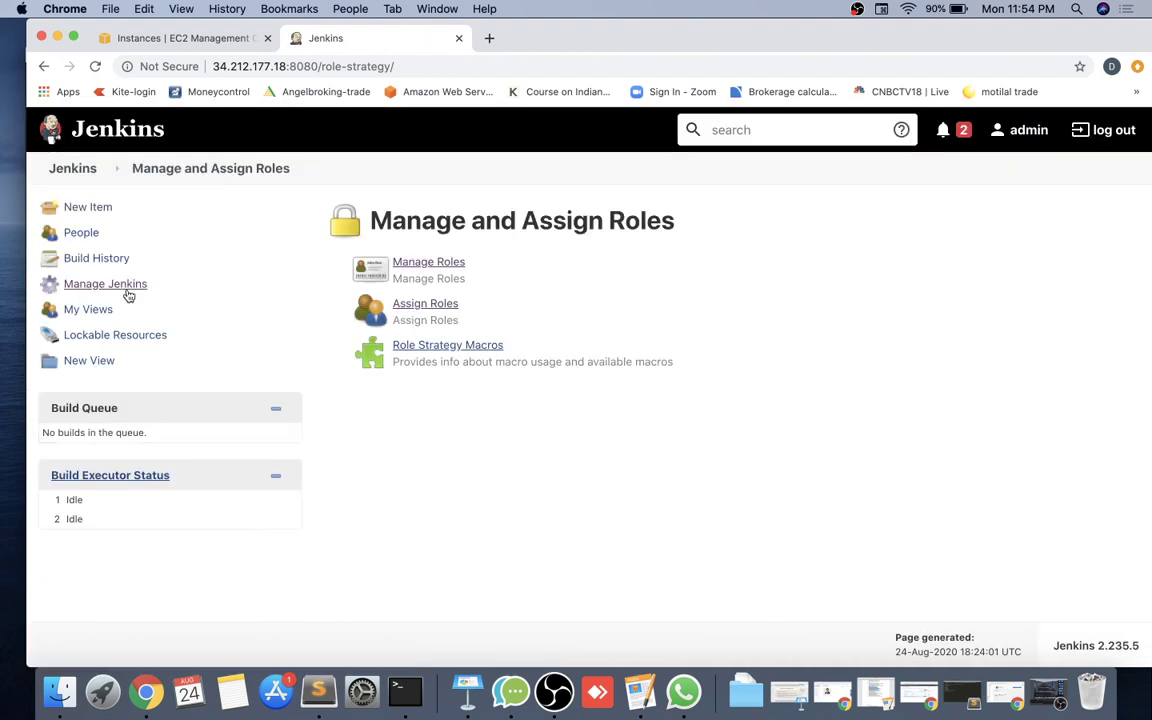
Create a freestyle project named devsample and apply and save its configuration.
{"action": "left_click", "coordinate": [90, 210]}
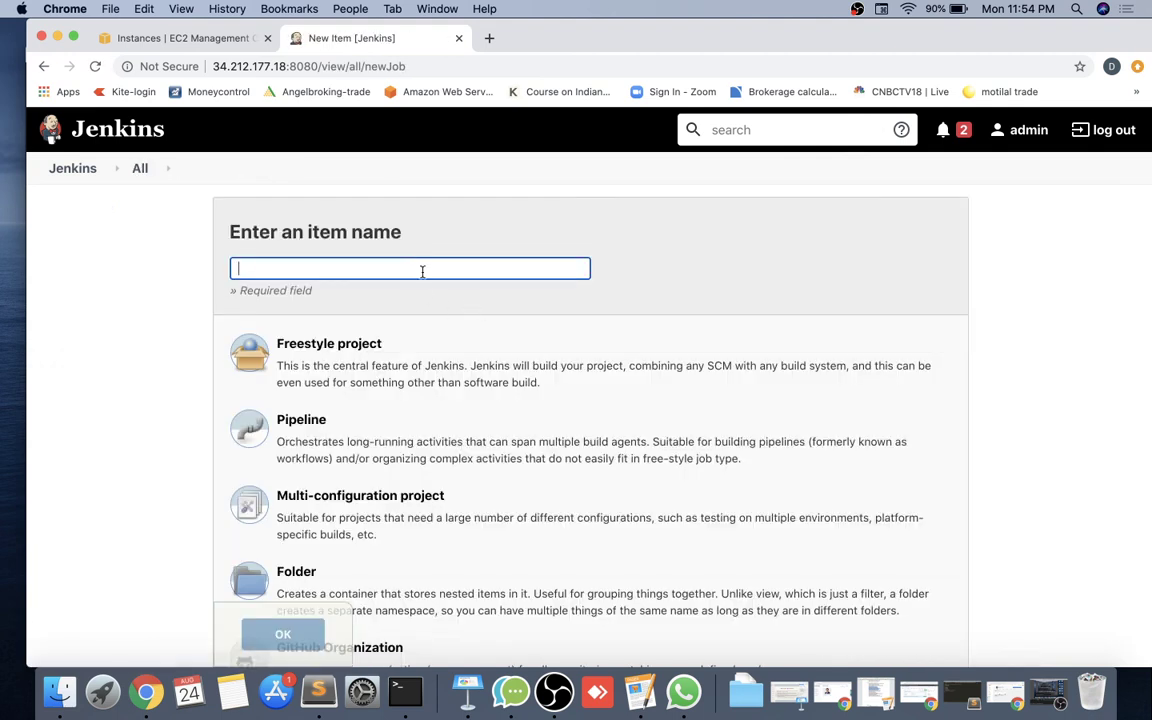
{"action": "type", "text": "dev"}
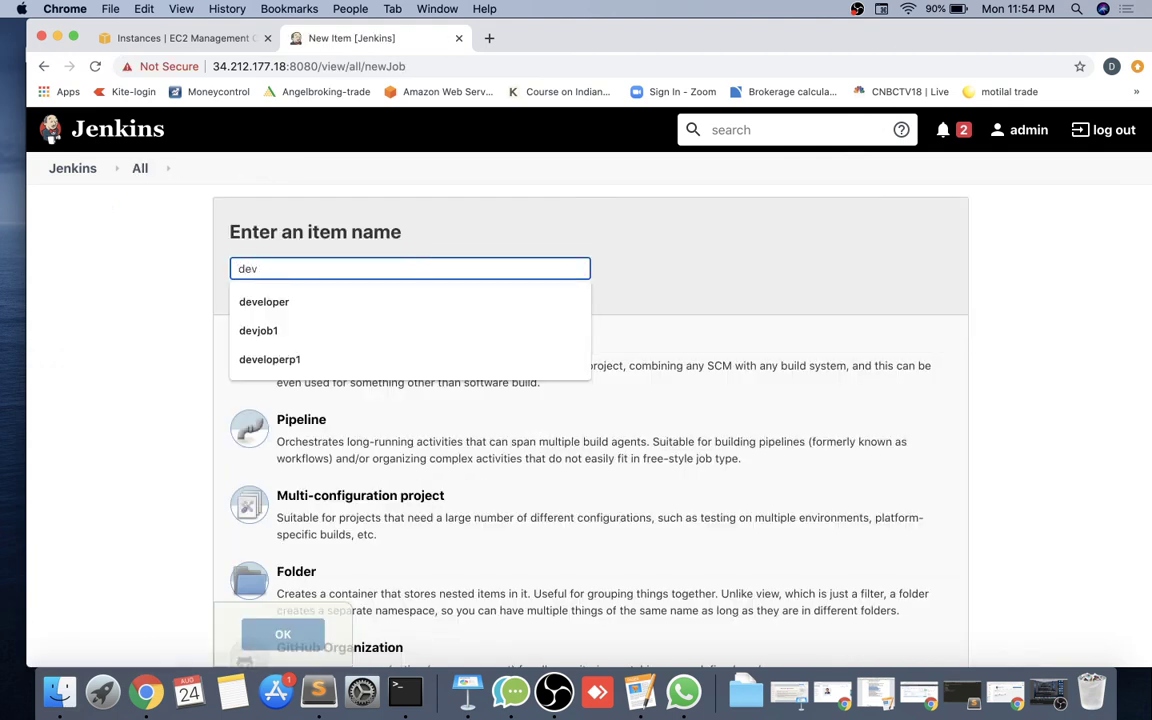
{"action": "type", "text": "1"}
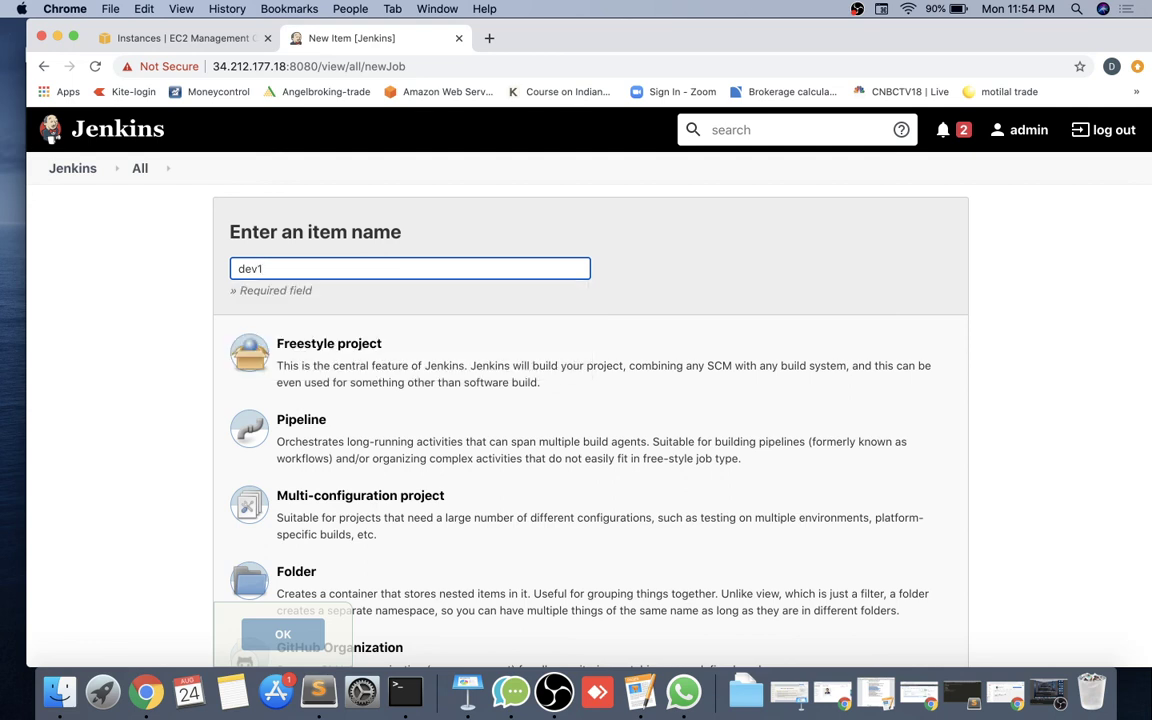
{"action": "key", "text": "BackSpace"}
{"action": "type", "text": "sample"}
{"action": "left_click", "coordinate": [451, 362]}
{"action": "left_click", "coordinate": [280, 633]}
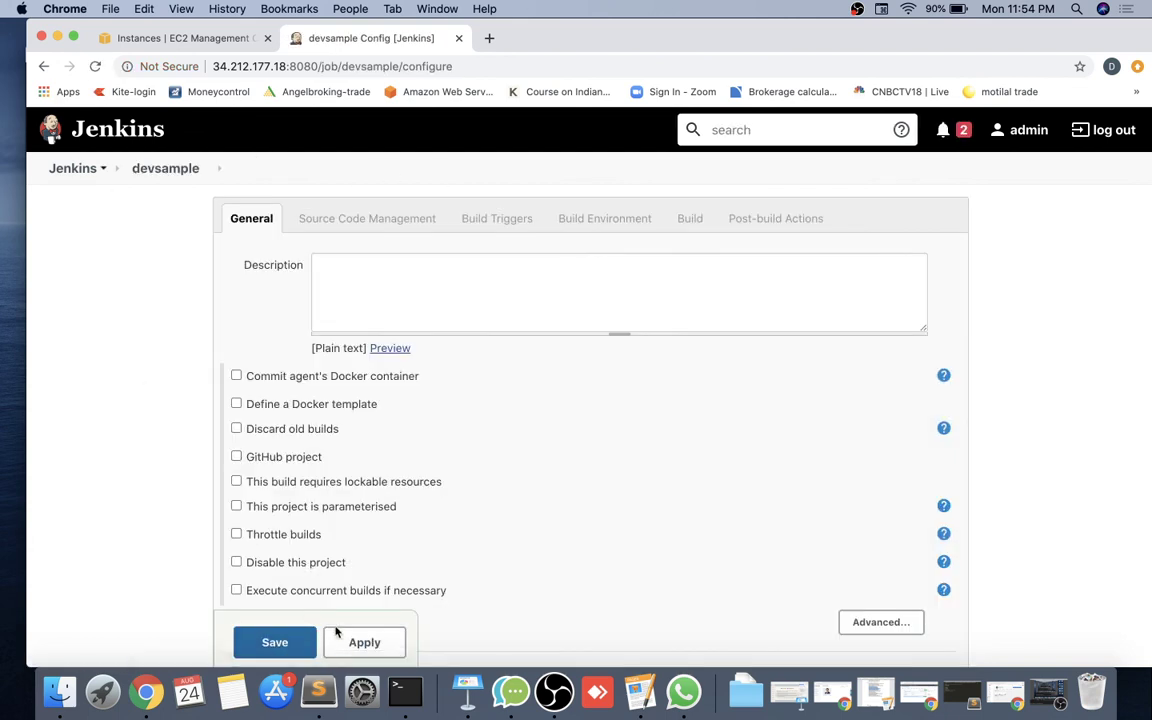
{"action": "left_click", "coordinate": [352, 638]}
{"action": "left_click", "coordinate": [294, 652]}
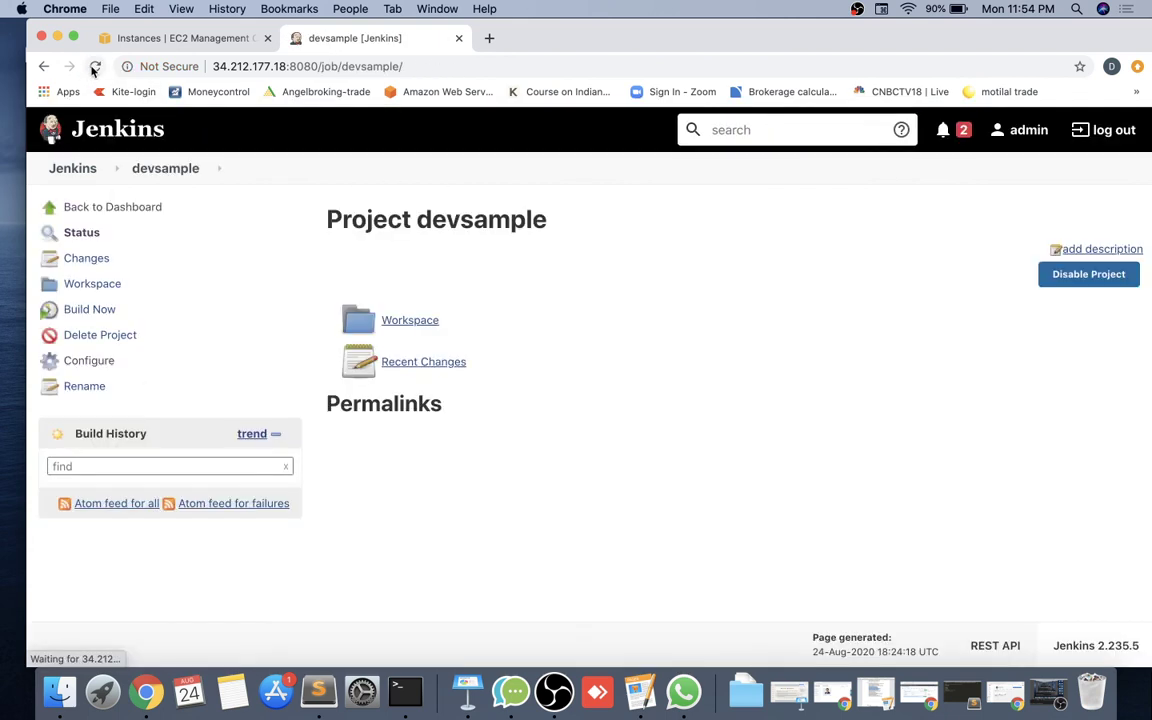
{"action": "scroll", "coordinate": [946, 51], "scroll_direction": "right", "scroll_amount": 5}
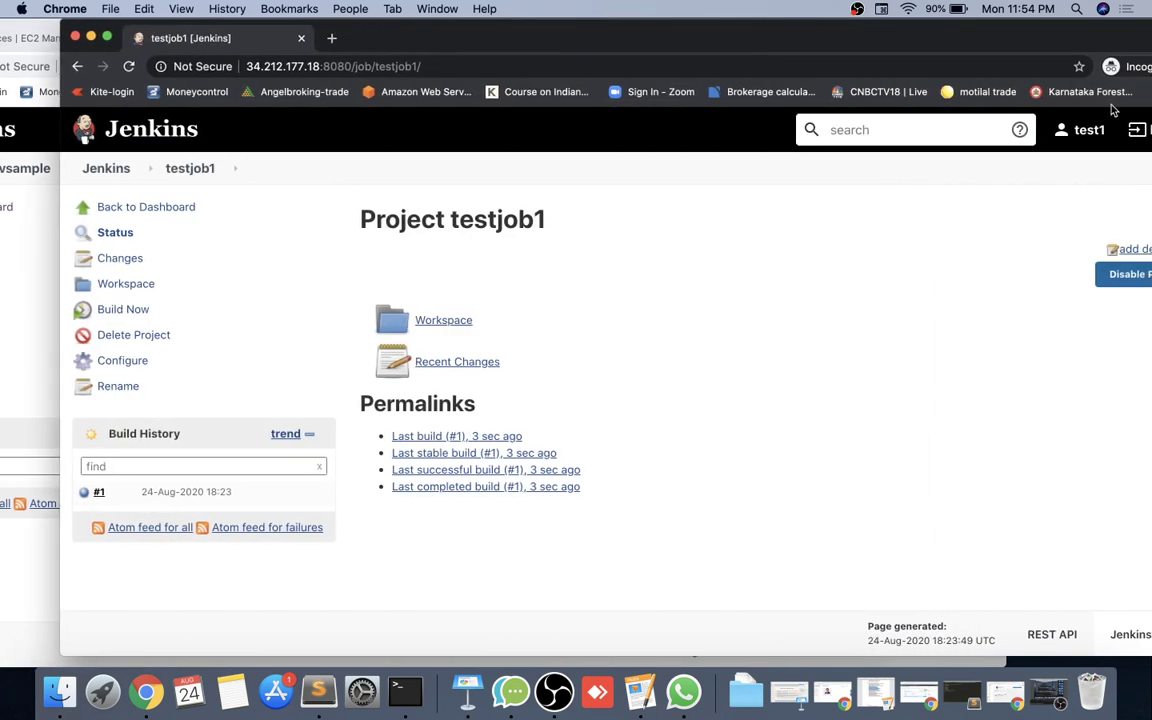
Log out, sign in as dev1 with its password, and start a build of devsample.
{"action": "left_click", "coordinate": [1140, 132]}
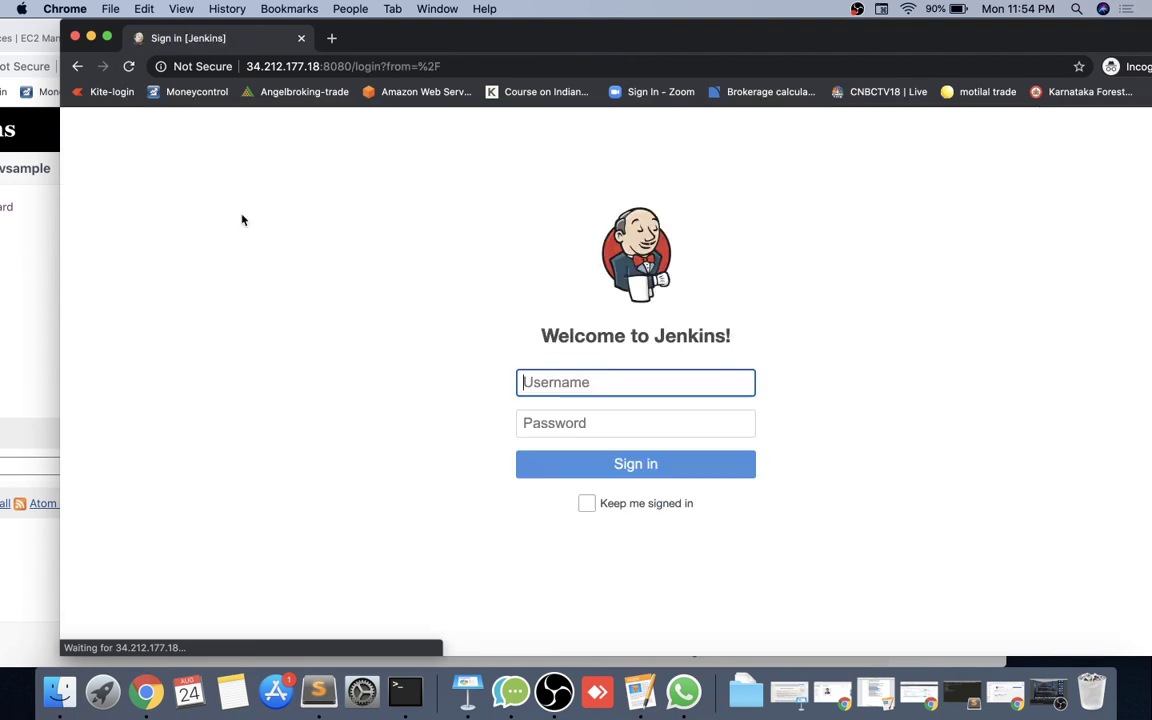
{"action": "type", "text": "dev1"}
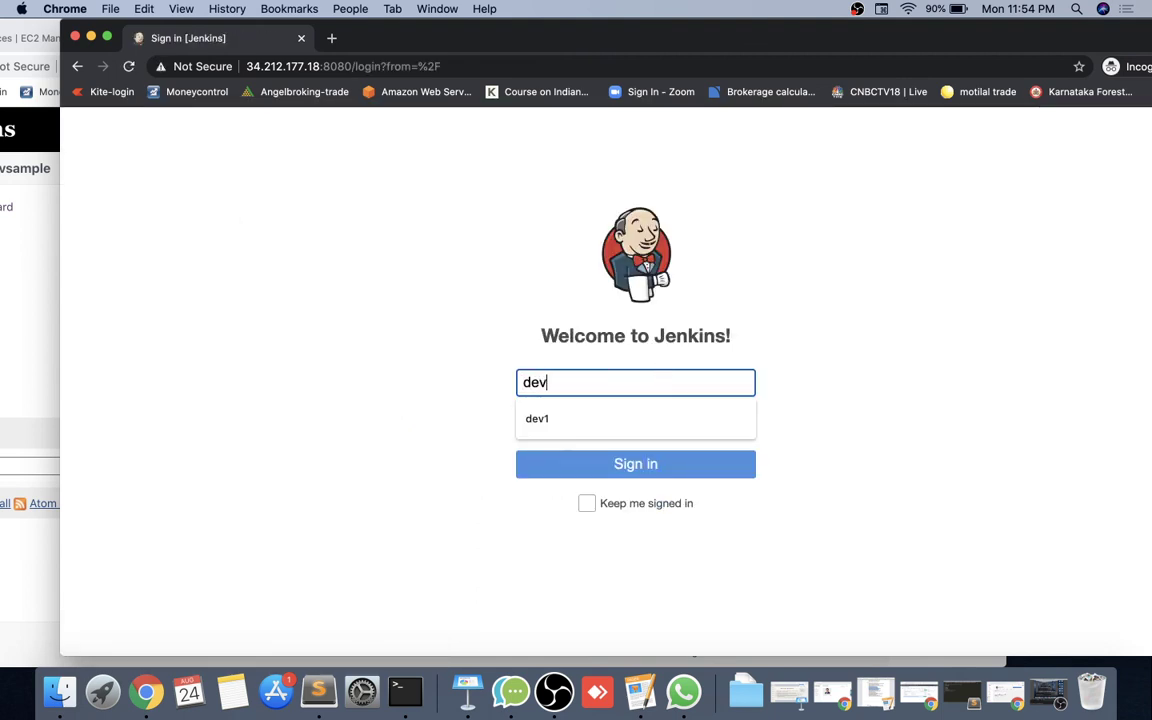
{"action": "key", "text": "Tab"}
{"action": "type", "text": "dev1"}
{"action": "key", "text": "Return"}
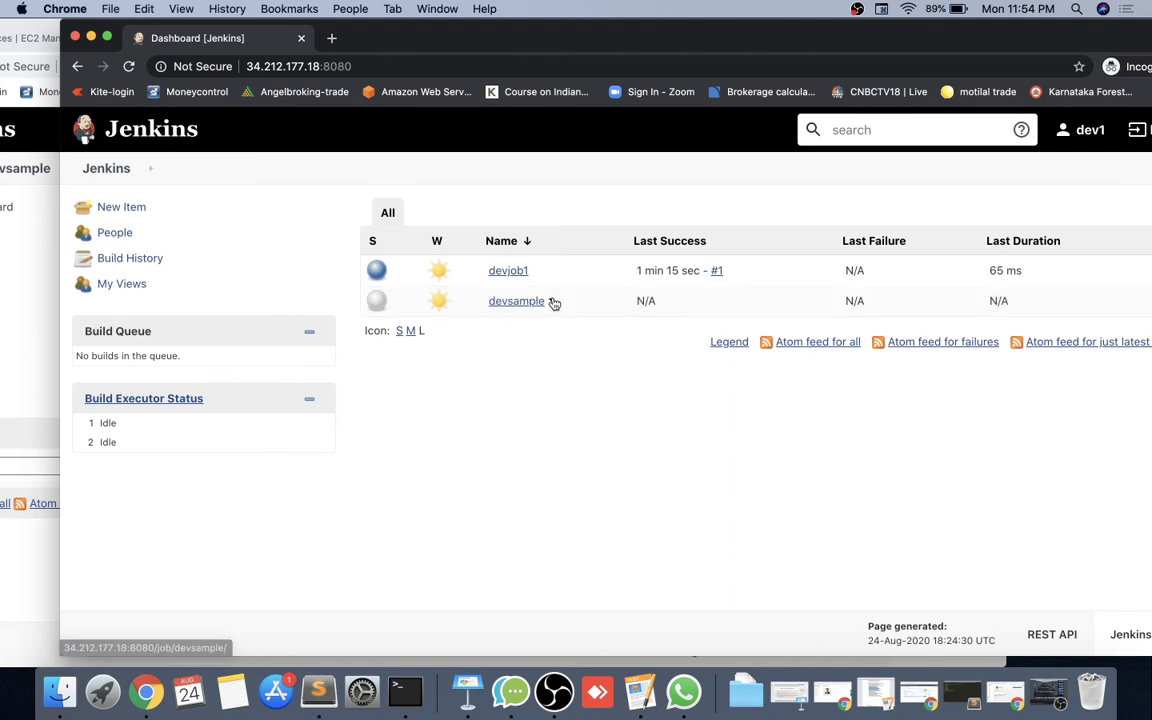
{"action": "left_click", "coordinate": [551, 301]}
{"action": "left_click", "coordinate": [571, 379]}
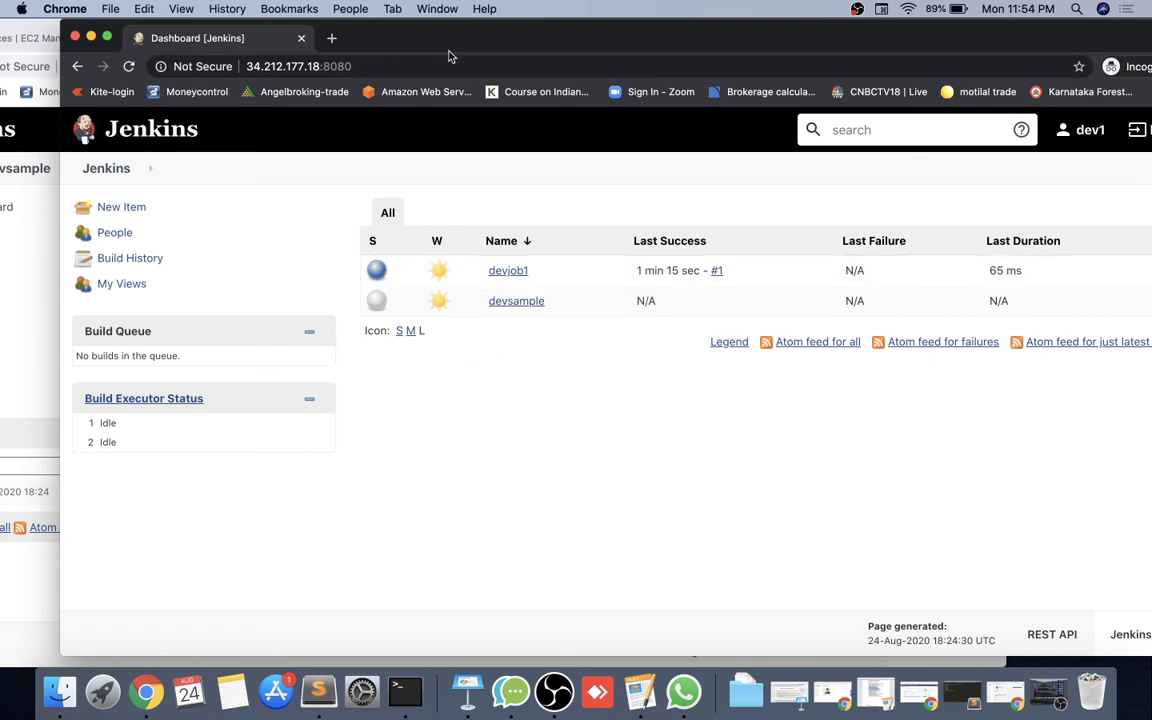
Bring the admin's devsample project page forward to see build #1 in its history.
{"action": "left_click_drag", "start_coordinate": [450, 48], "coordinate": [571, 32]}
{"action": "left_click", "coordinate": [88, 226]}
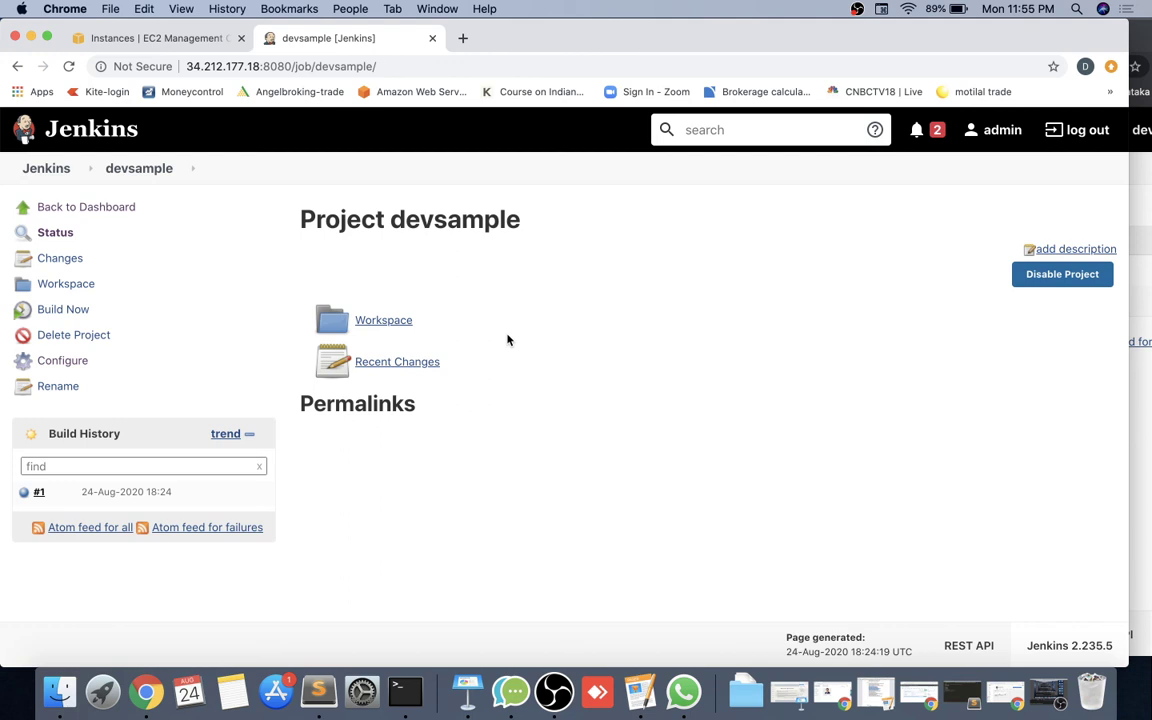
{"action": "key", "text": "super+c"}
{"action": "left_click", "coordinate": [857, 8]}
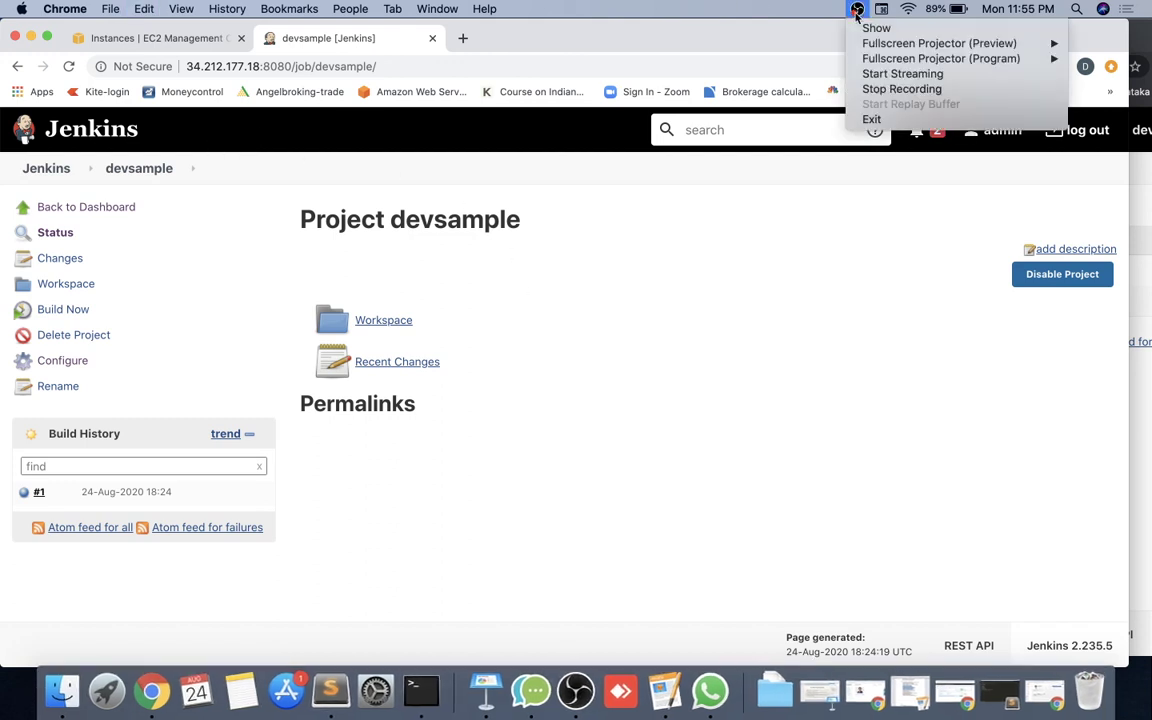